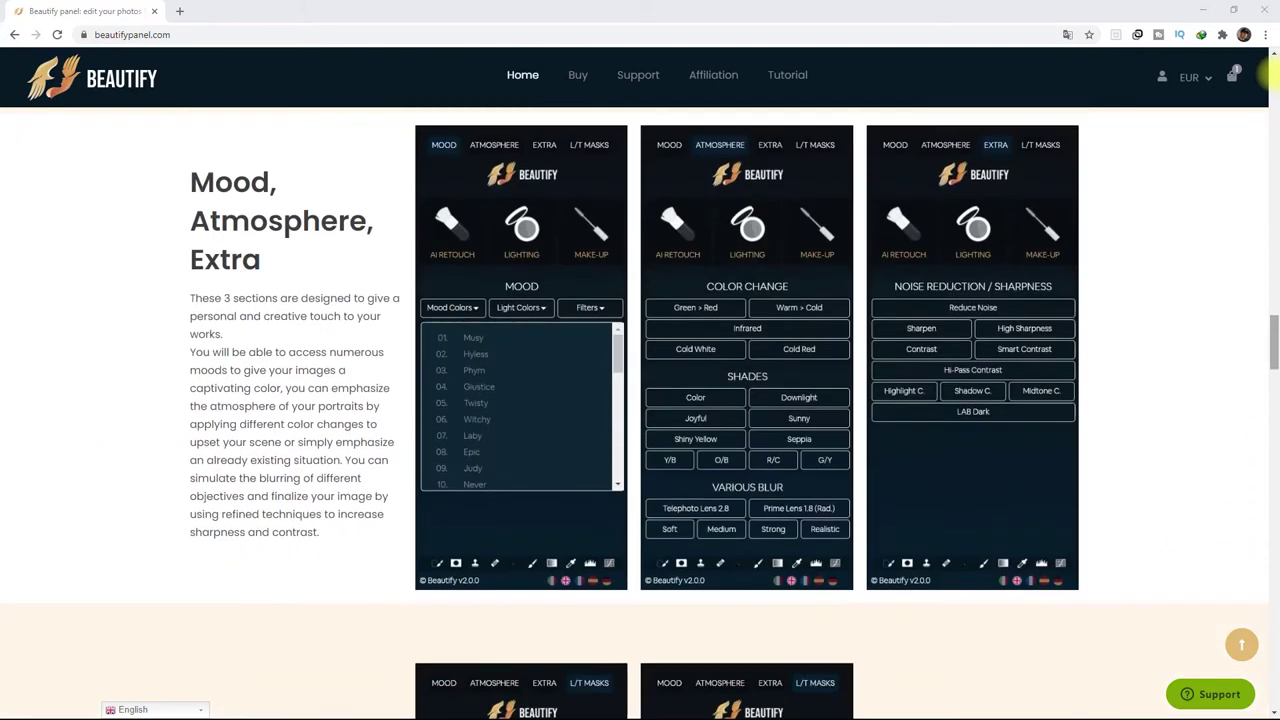
Step: Scroll the Beautify site past Mood, Atmosphere and Extra to the brightness and hue masks section
scroll(1270, 75, "down", 5)
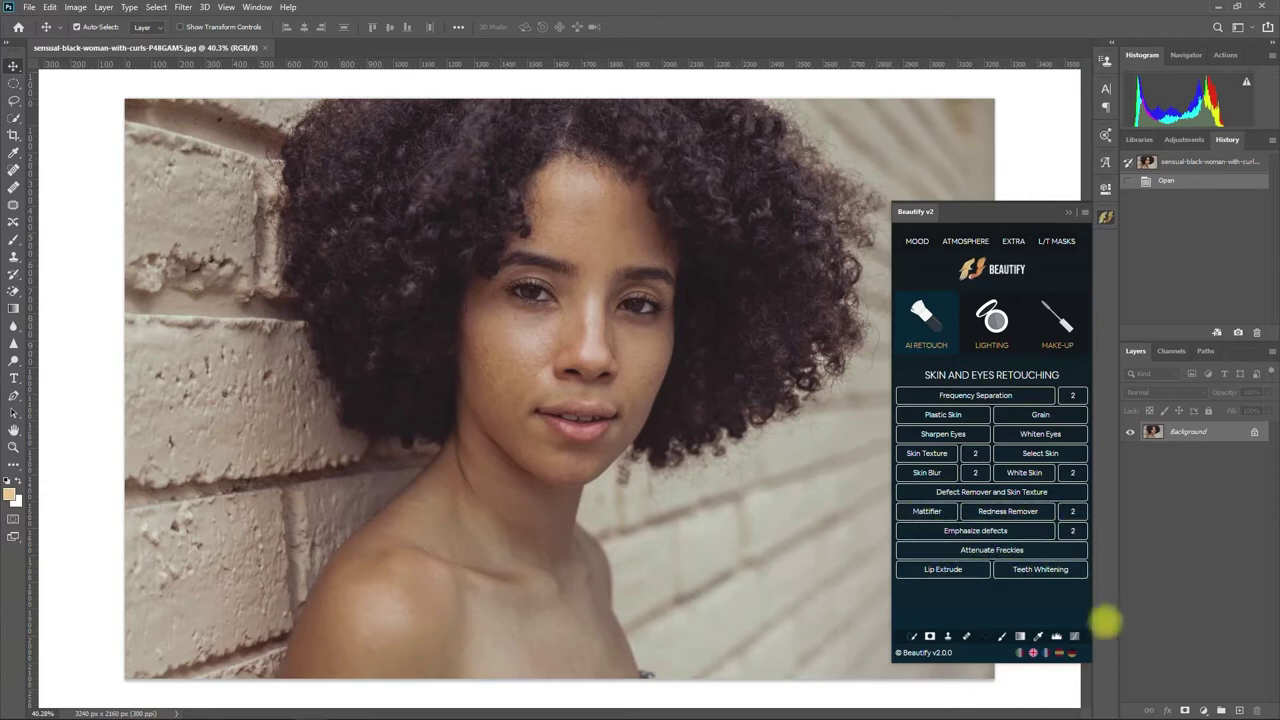
Step: Duplicate the portrait into Layer 1 and pick the Spot Healing Brush with Beautify hidden
key("ctrl+j")
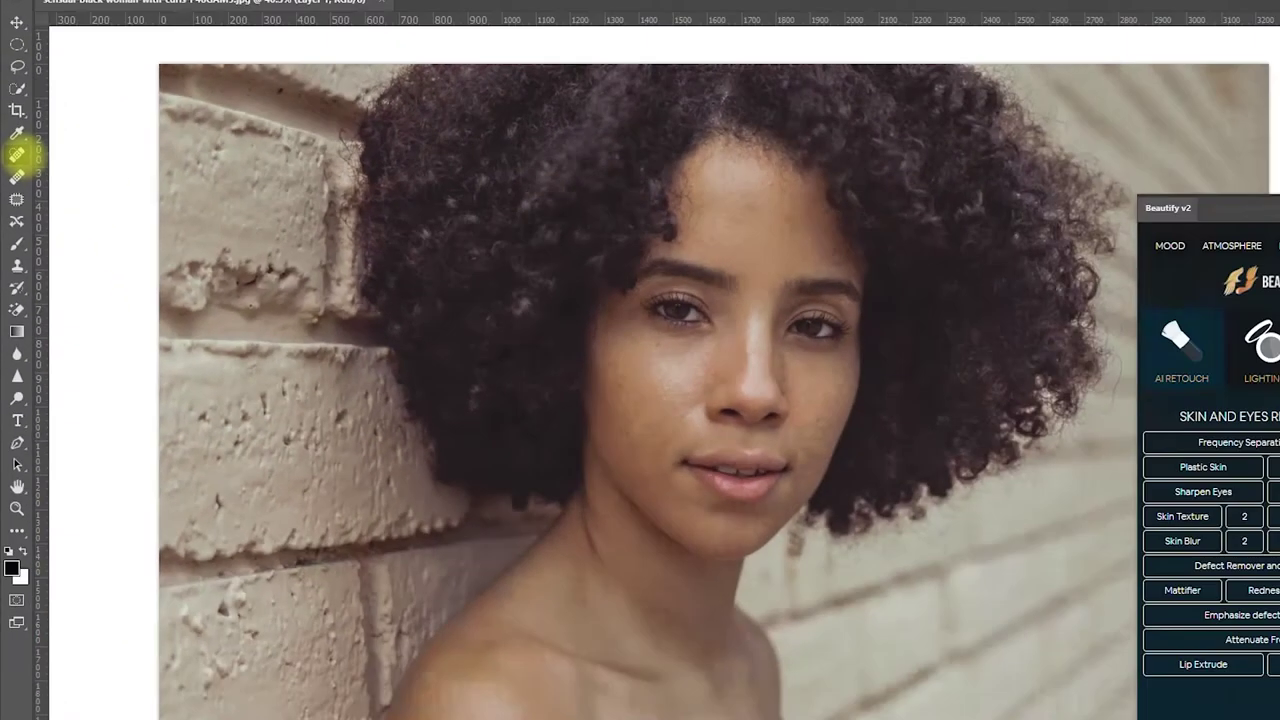
left_click(17, 155)
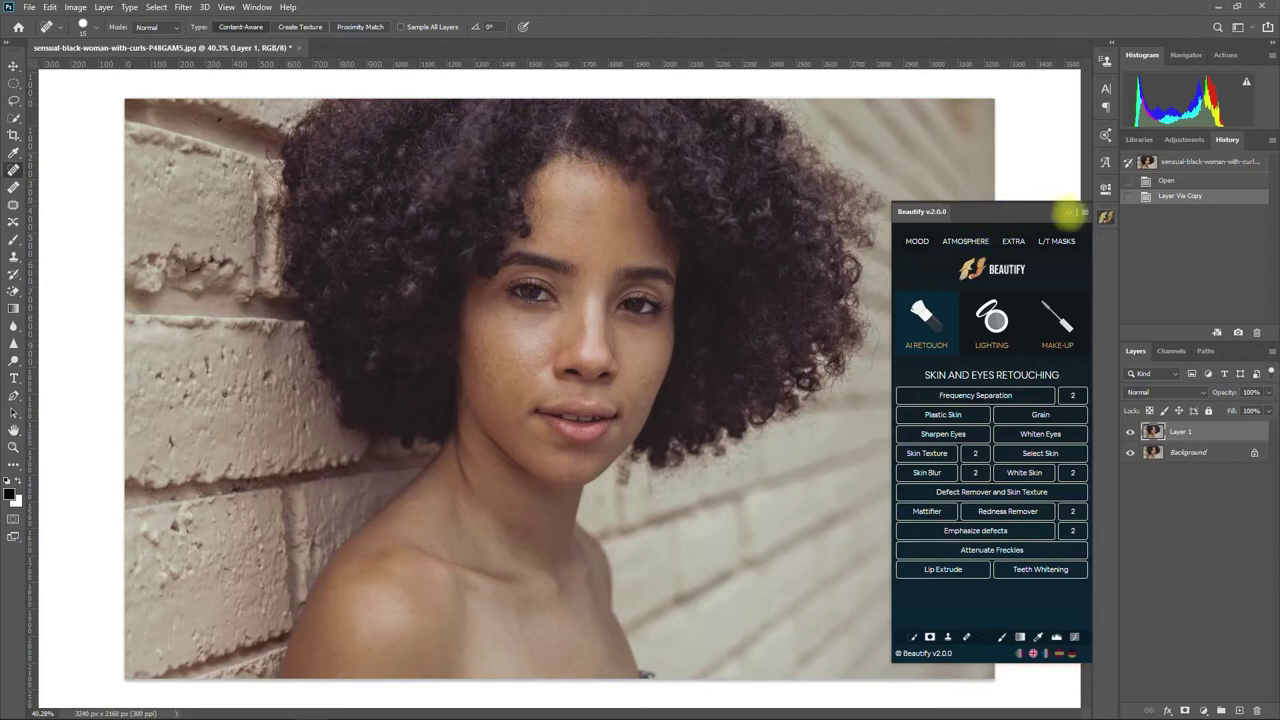
left_click(1069, 212)
Step: Spot-heal the blemishes across both cheeks on Layer 1
scroll(565, 258, "up", 3)
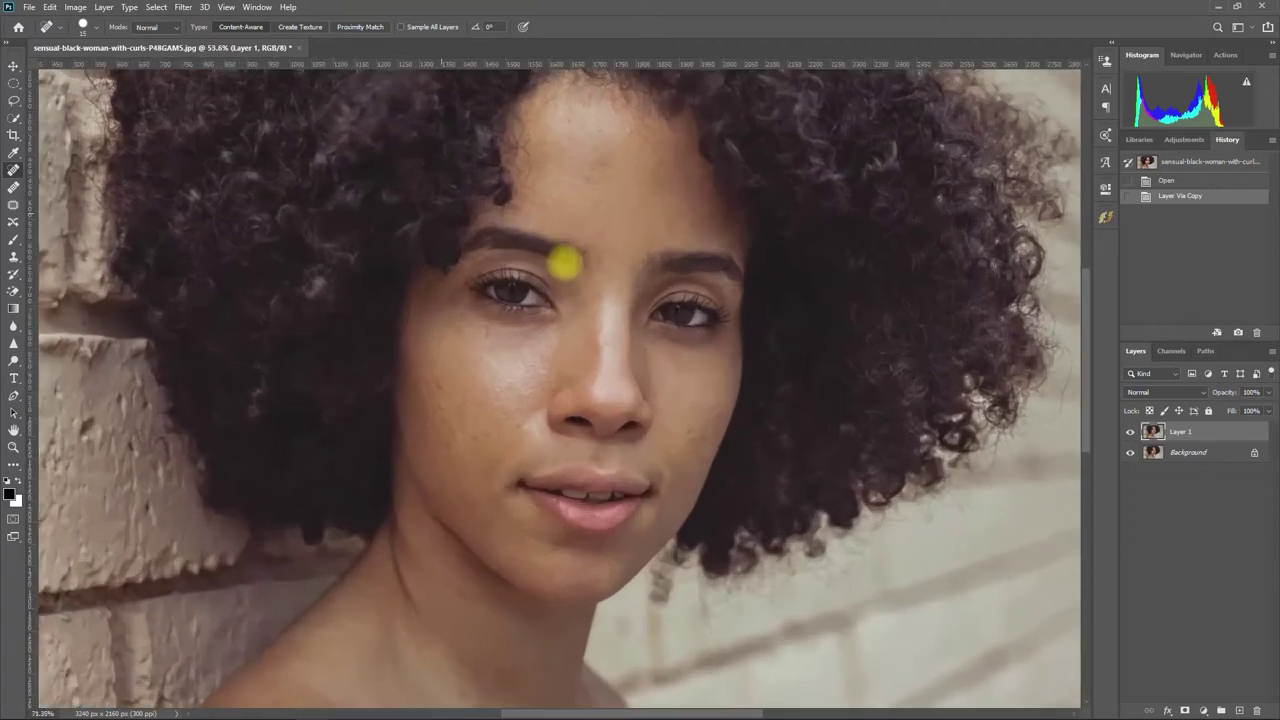
scroll(565, 258, "up", 2)
scroll(628, 488, "down", 1)
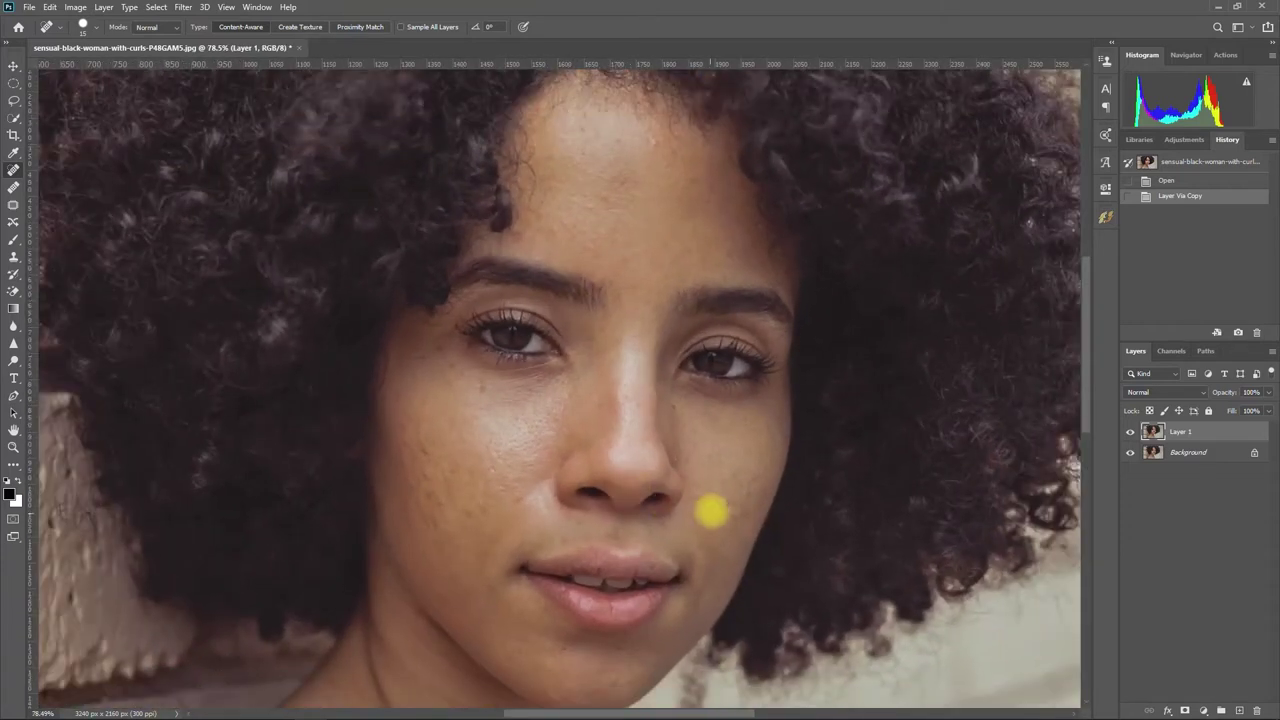
left_click(720, 522)
left_click(650, 430)
left_click(590, 440)
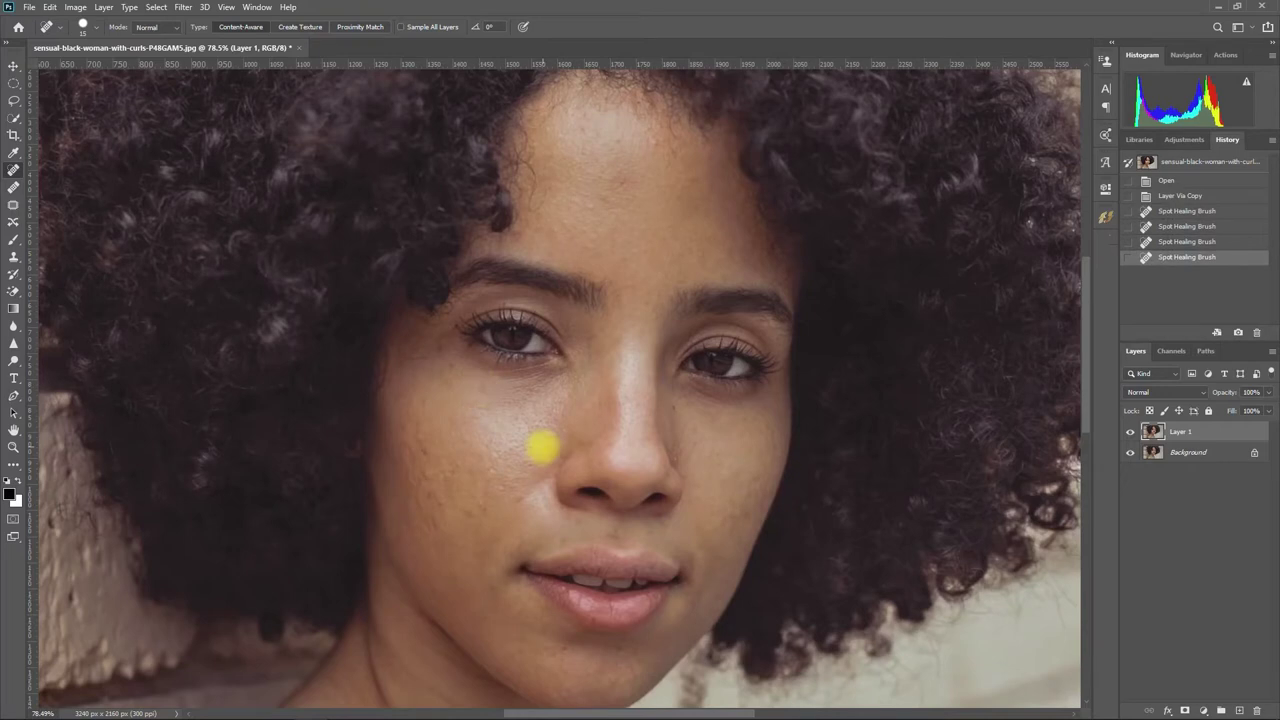
left_click(520, 430)
left_click(490, 400)
left_click(455, 374)
left_click(423, 451)
left_click(440, 522)
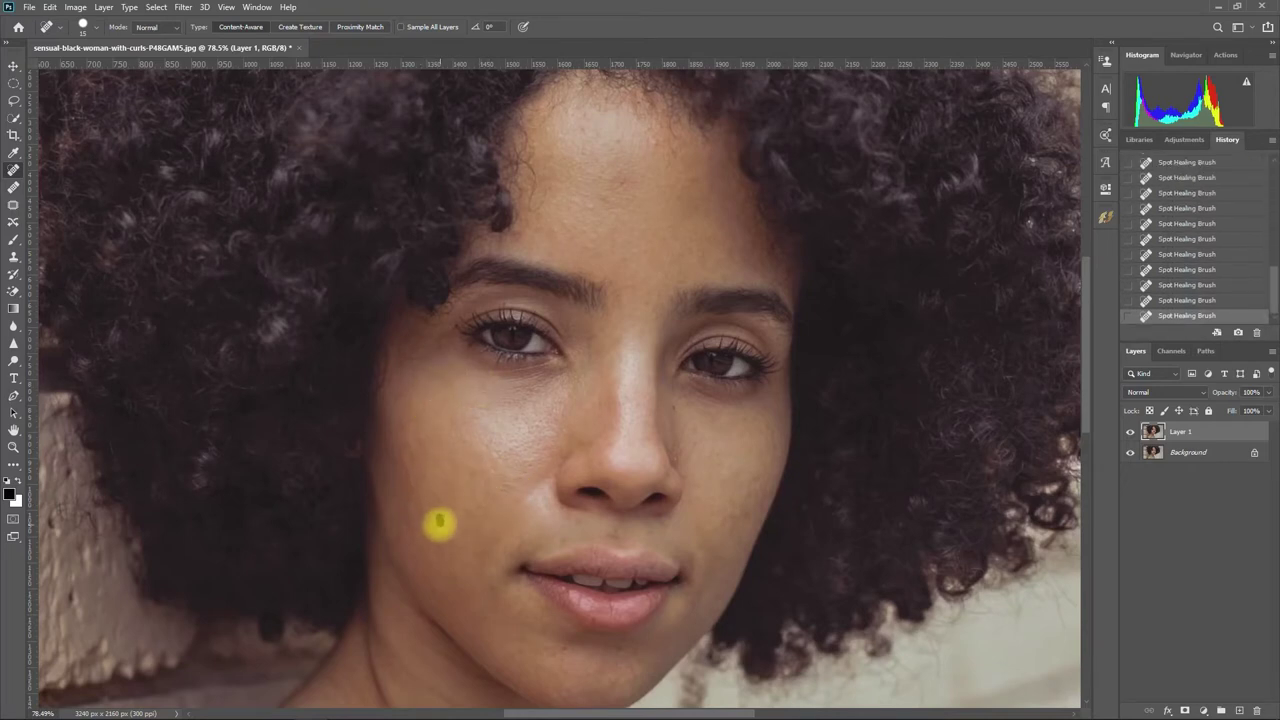
Step: Reset the healing brush size to 15, check the face, and bring Beautify back
key("bracketleft")
key("bracketleft")
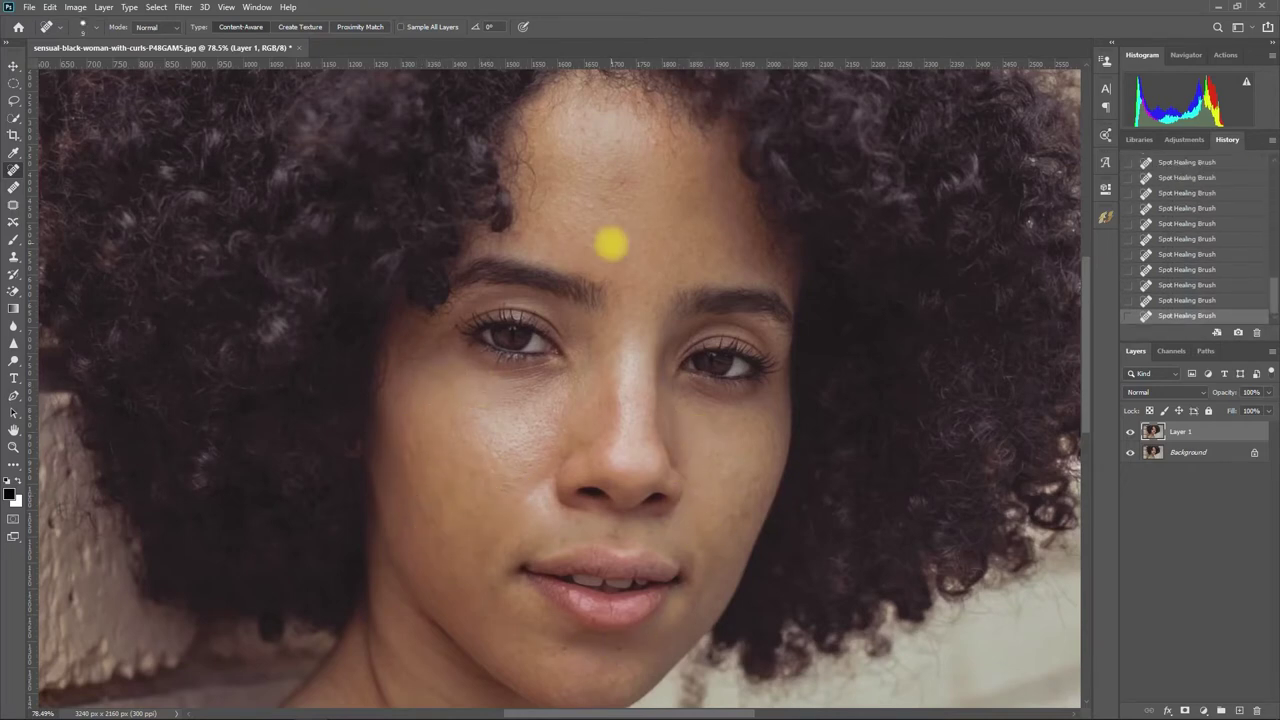
key("bracketright")
key("bracketright")
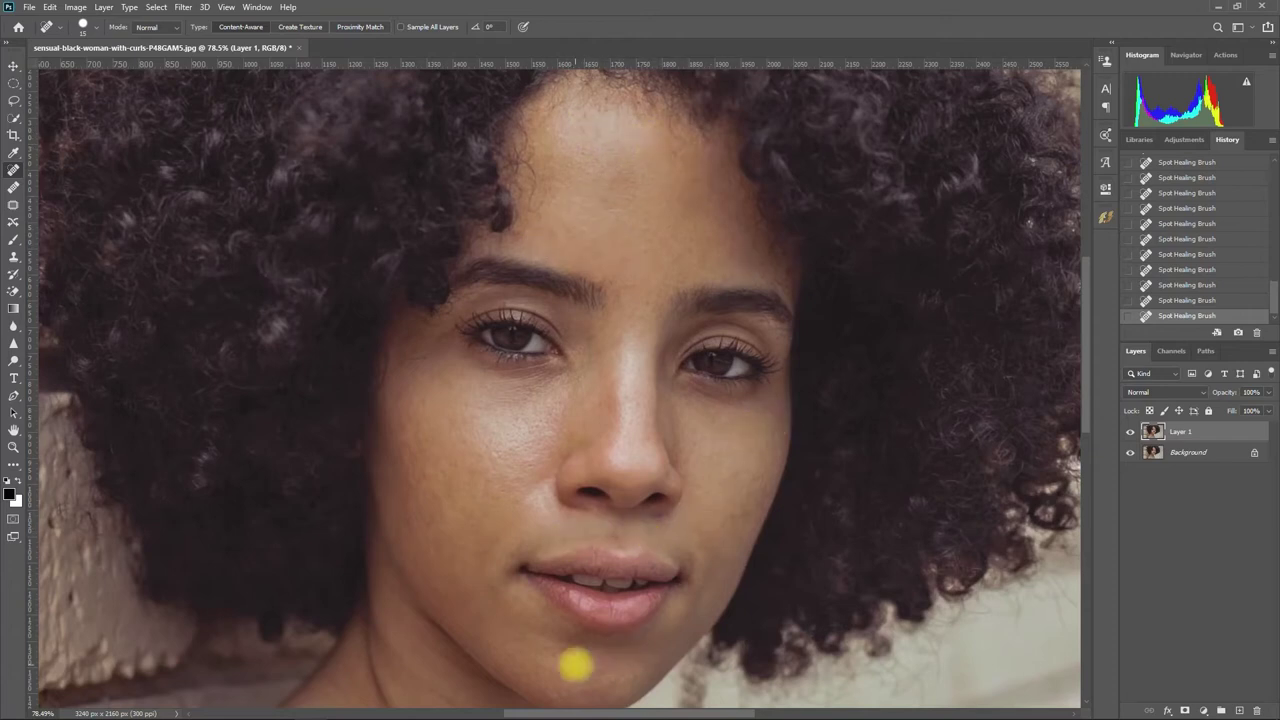
scroll(576, 660, "down", 1)
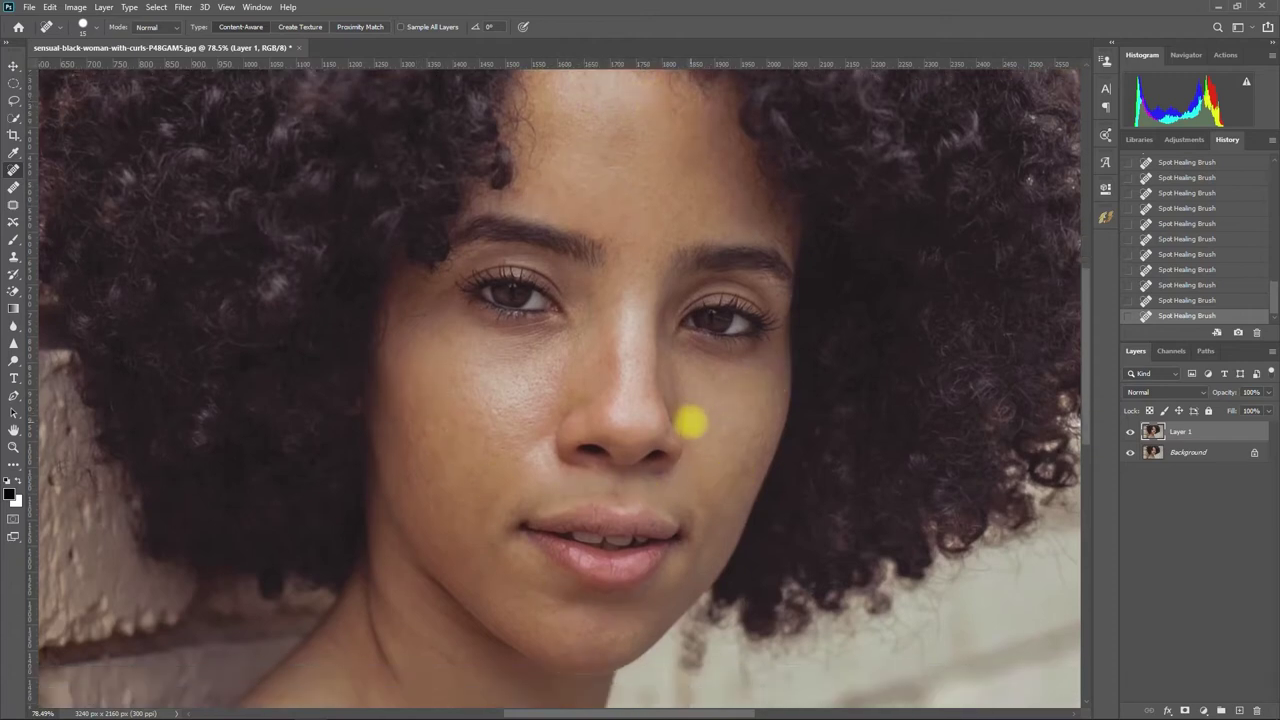
scroll(528, 212, "up", 1)
scroll(658, 195, "down", 3)
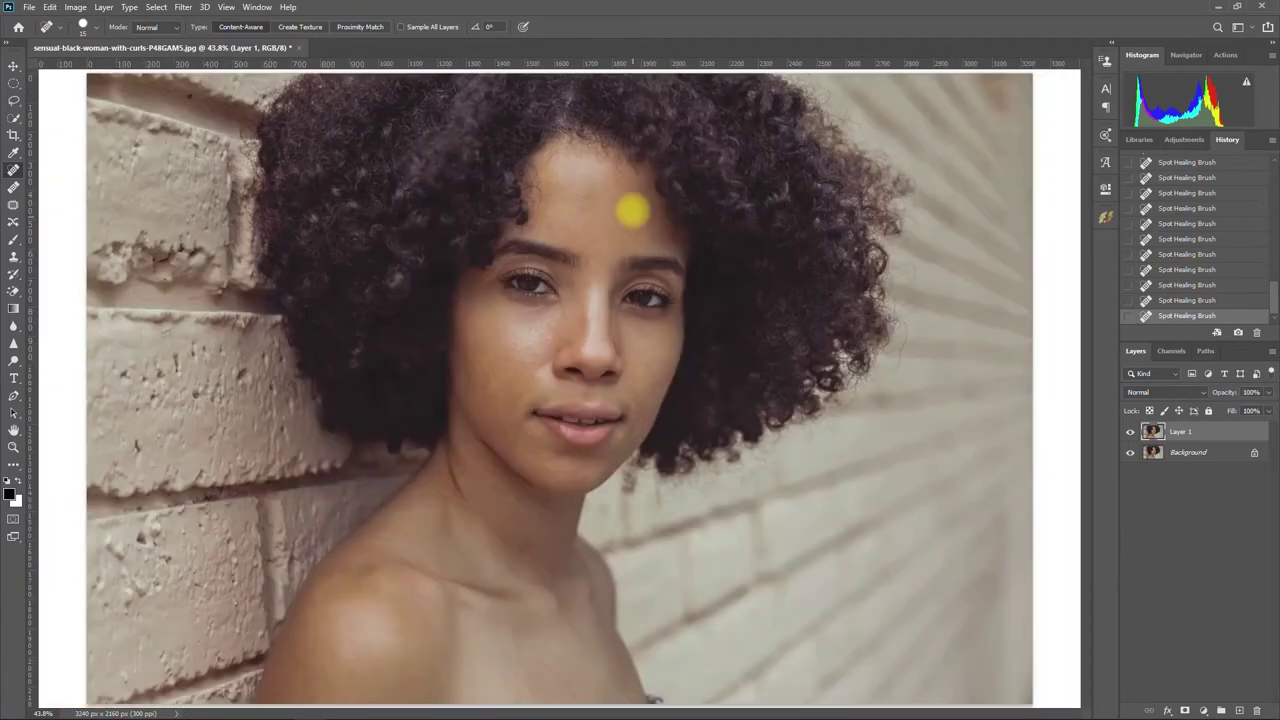
left_click(1105, 217)
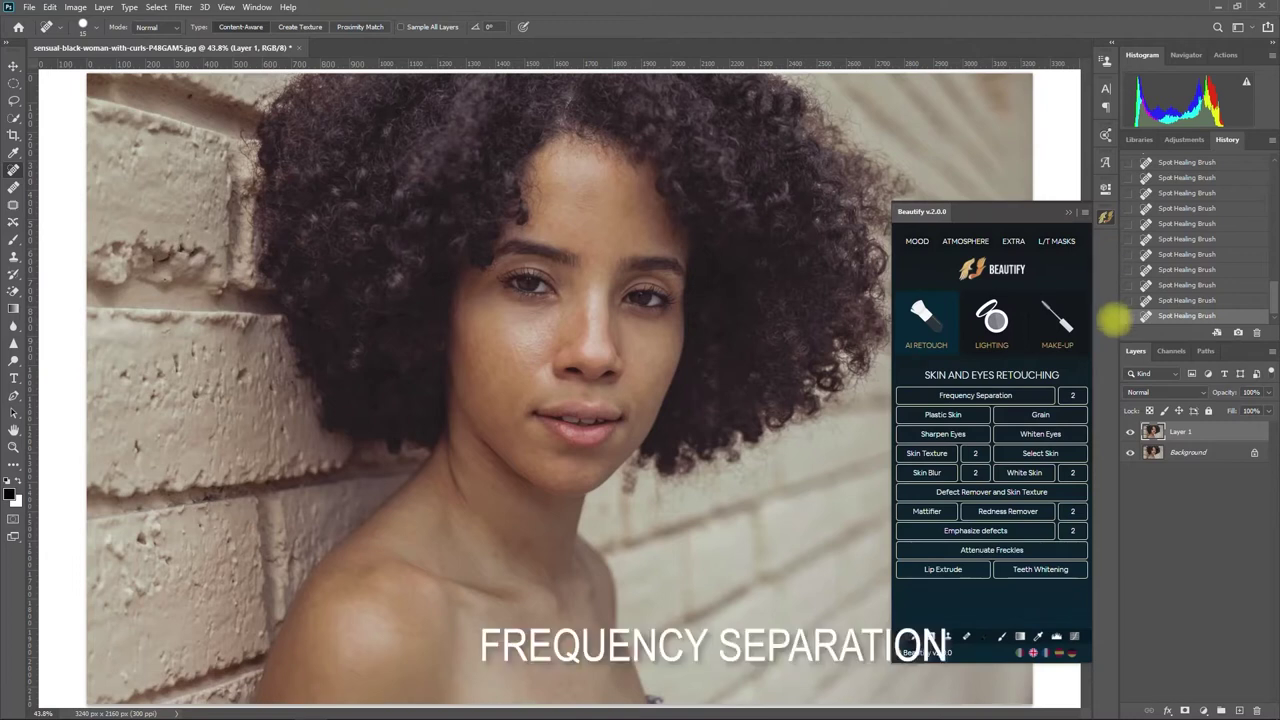
Step: Run Beautify Frequency Separation with Surface Blur Radius 23 pixels and Threshold 18 levels
left_click(1033, 396)
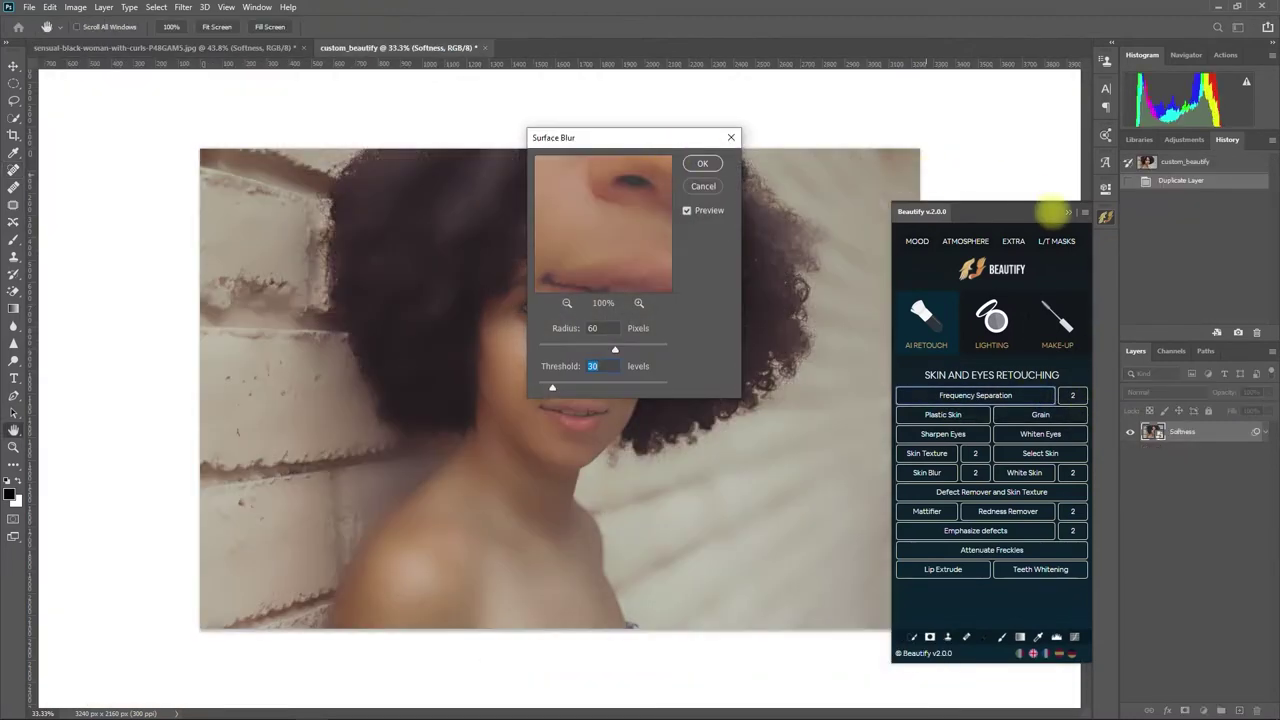
left_click(1066, 212)
left_click_drag(690, 140, 936, 207)
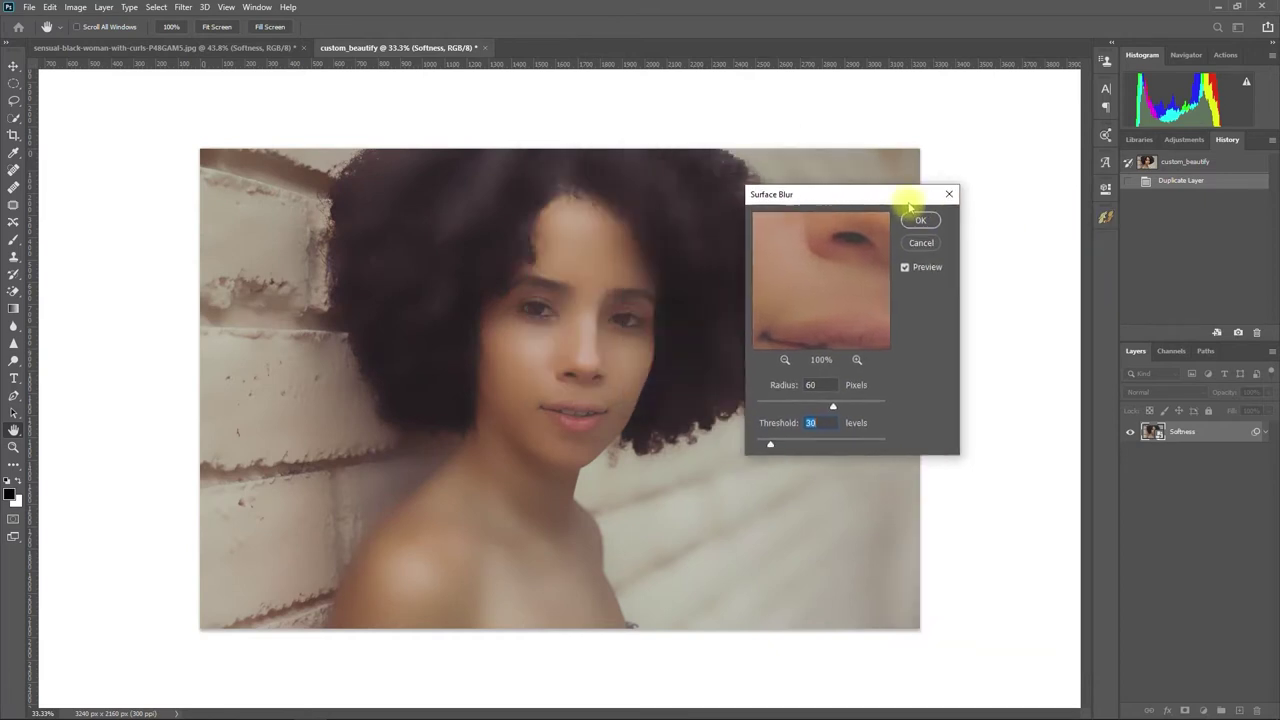
left_click_drag(861, 416, 768, 423)
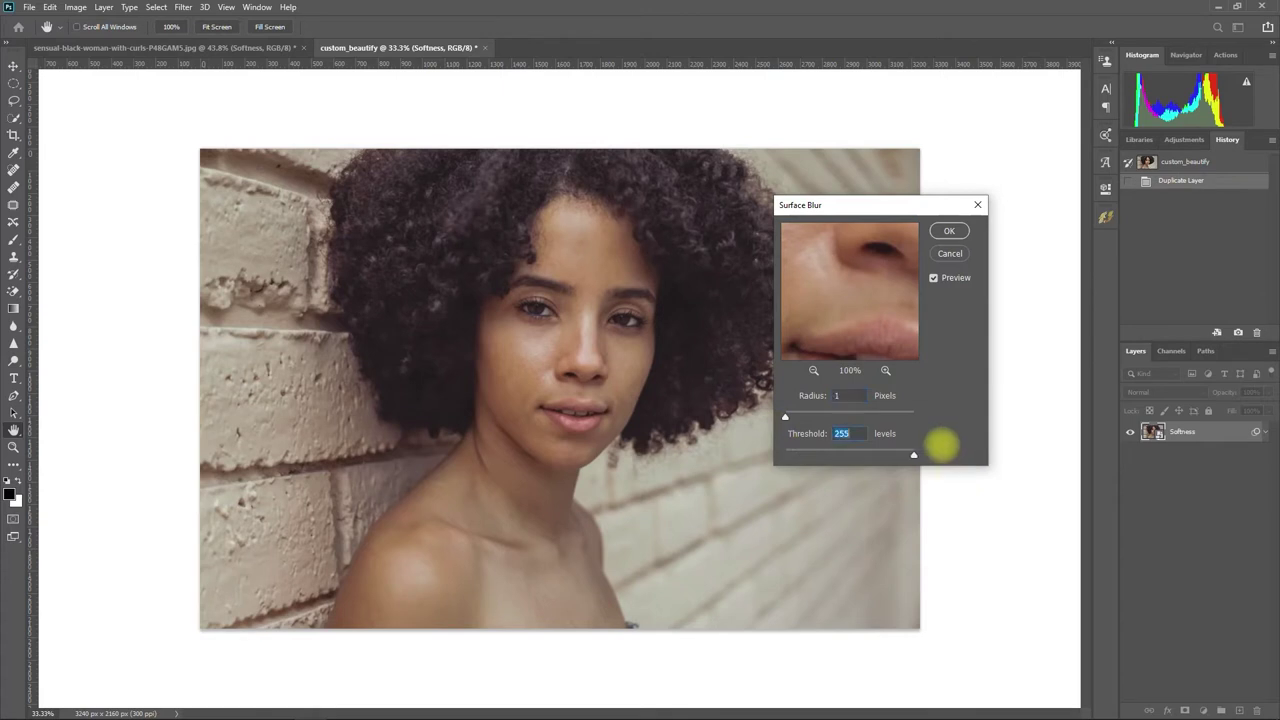
left_click_drag(843, 339, 908, 420)
left_click(813, 370)
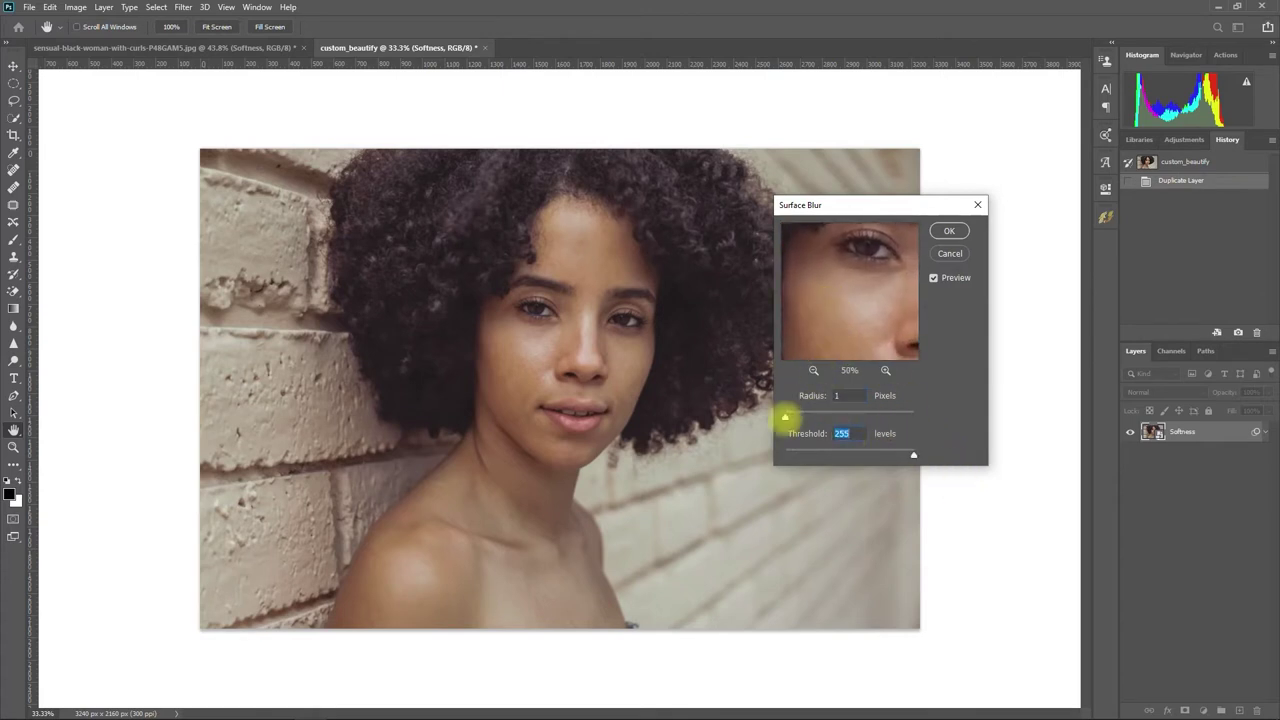
left_click(799, 416)
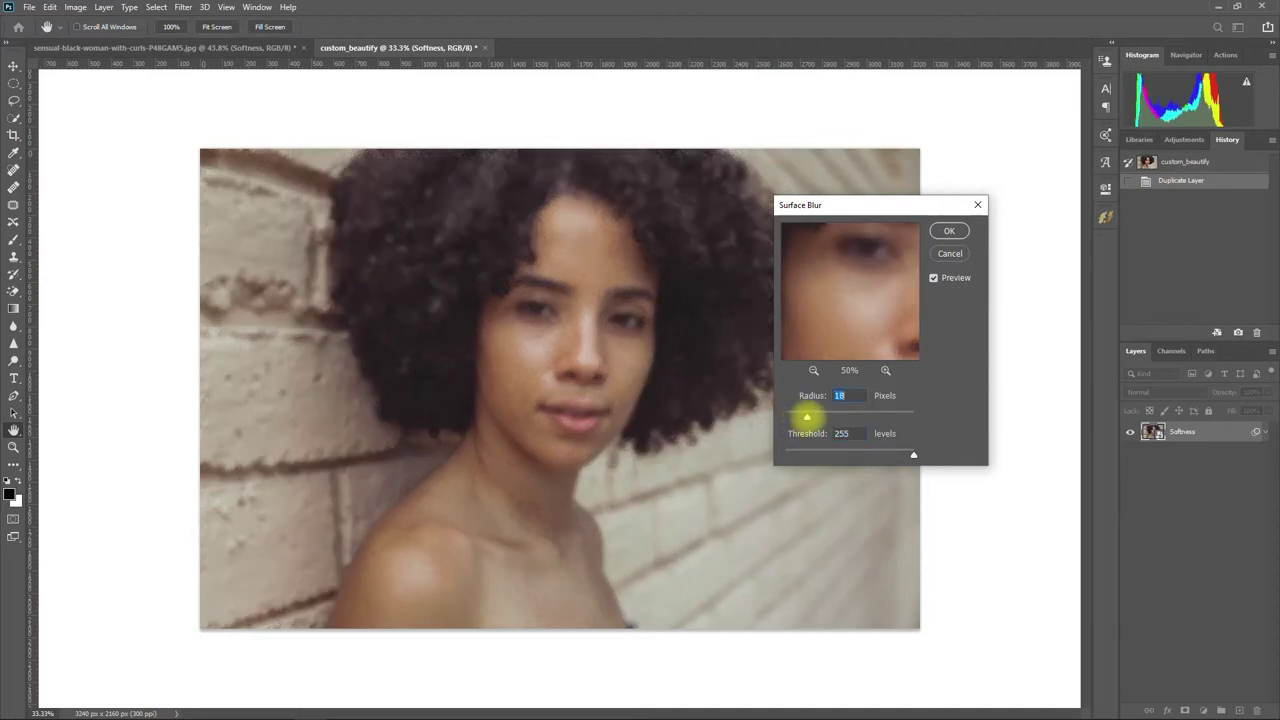
left_click_drag(813, 417, 813, 417)
left_click_drag(913, 455, 815, 455)
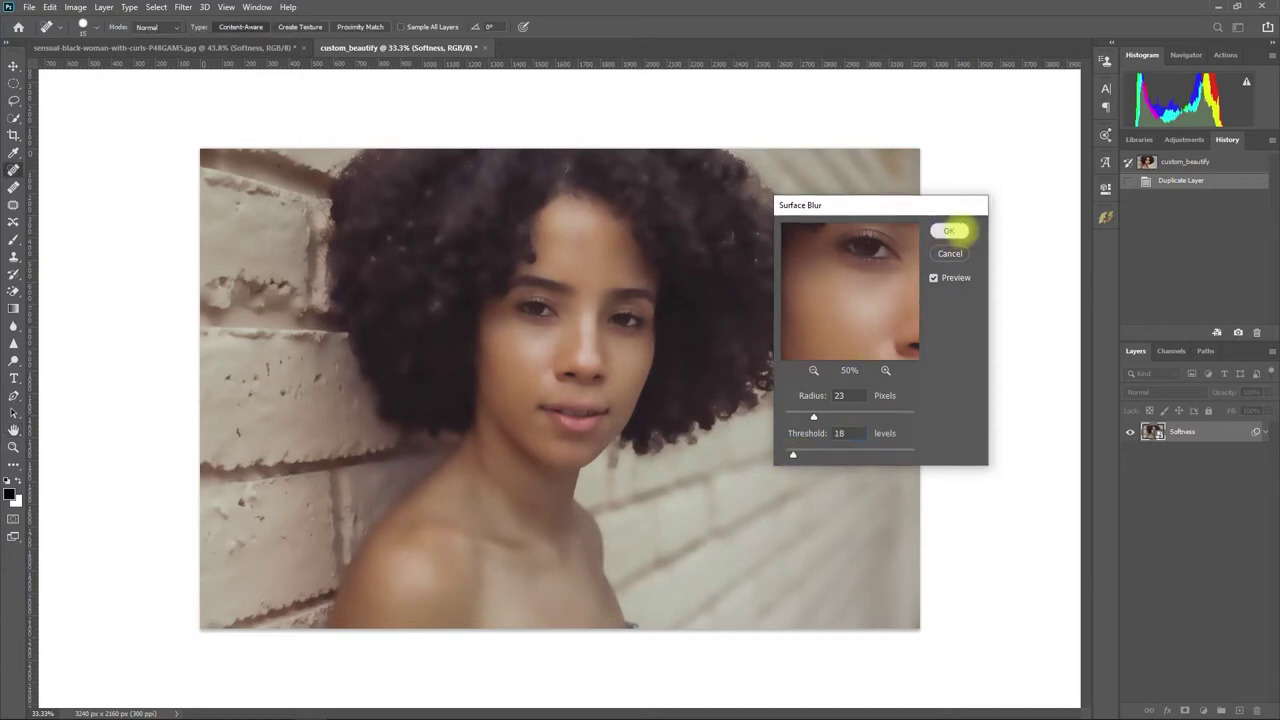
left_click(949, 231)
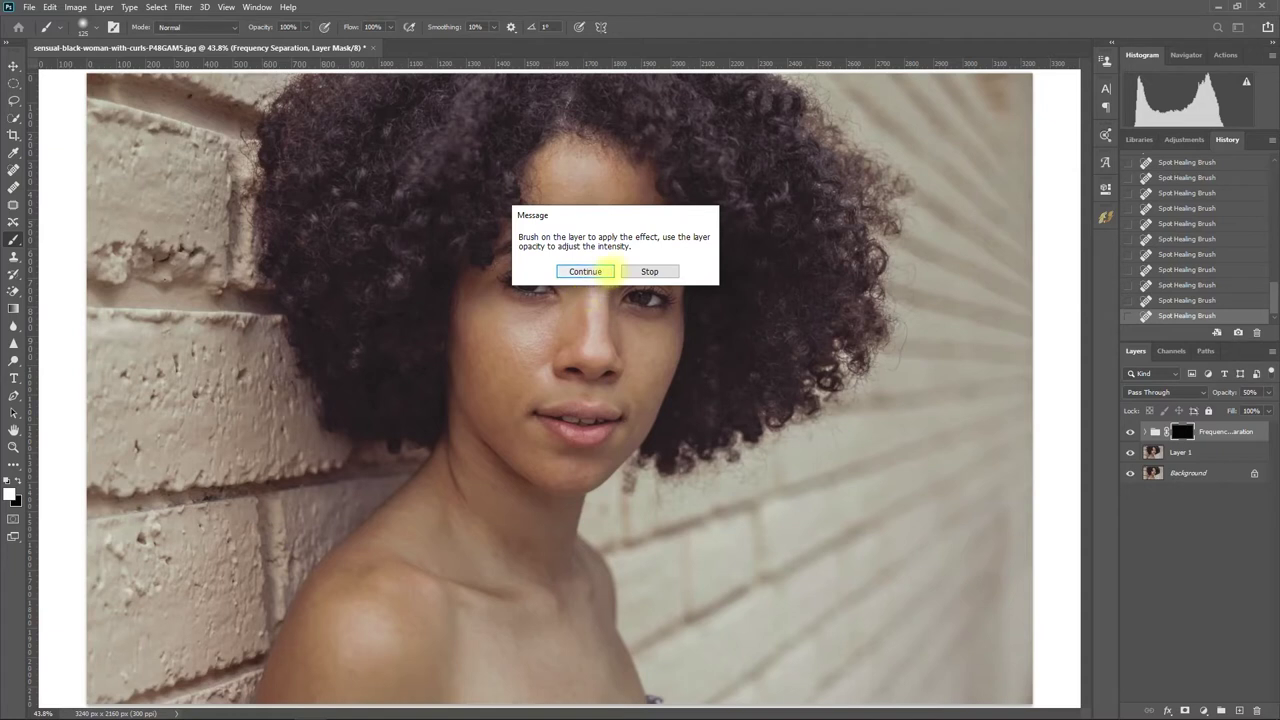
Step: Paint white with a soft round brush over forehead, cheeks, mouth and chin on the group mask
left_click(600, 271)
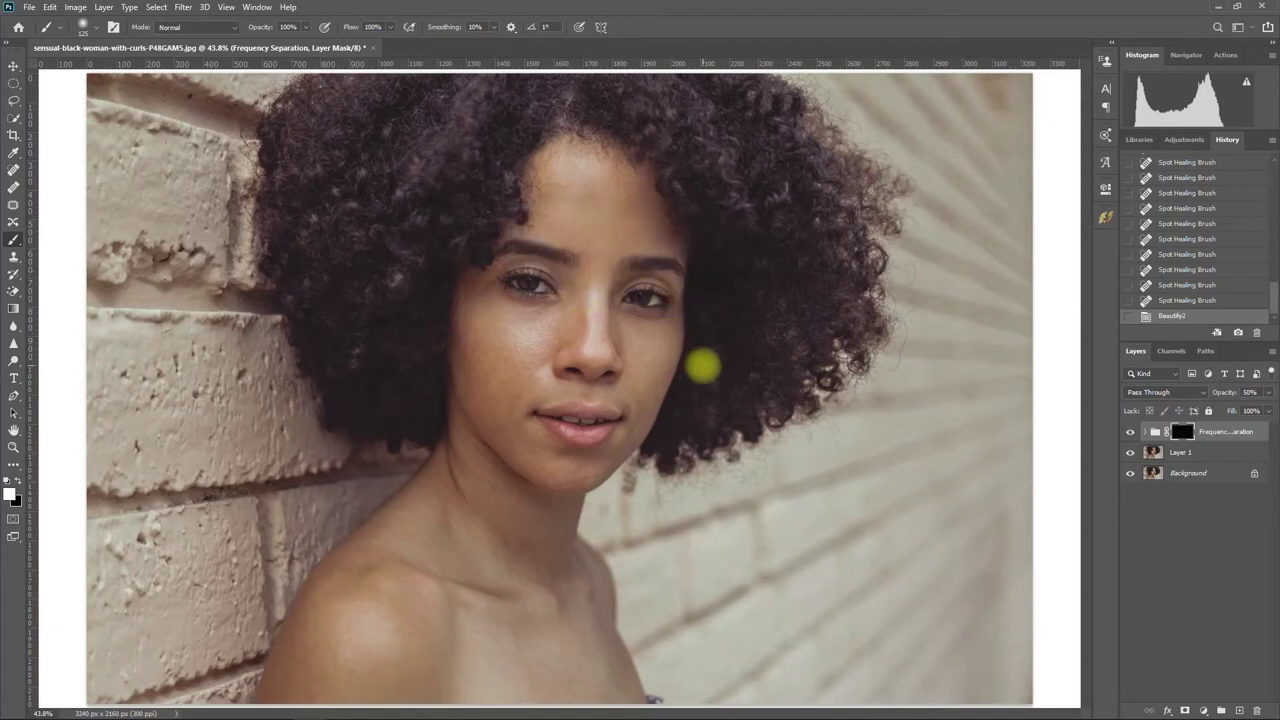
key("b")
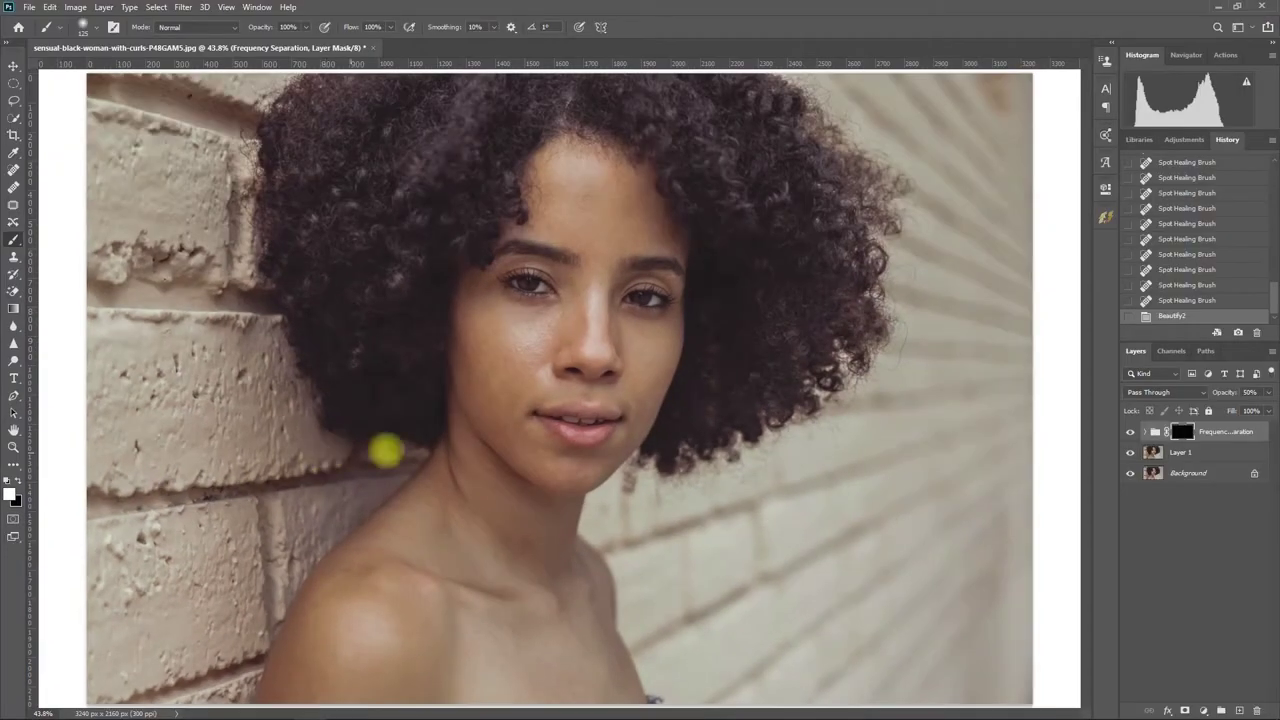
left_click(97, 25)
left_click(535, 227)
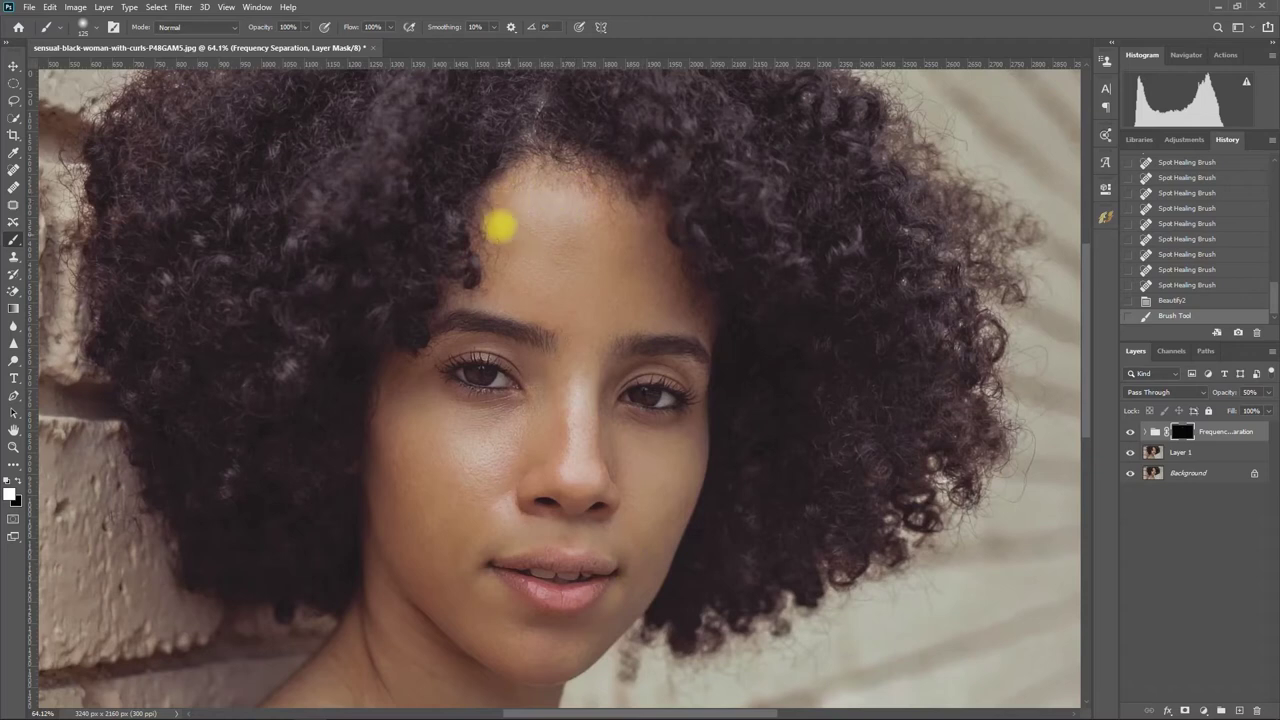
left_click_drag(489, 591, 520, 640)
mouse_move(489, 610)
left_mouse_down()
mouse_move(489, 629)
mouse_move(557, 660)
left_mouse_up()
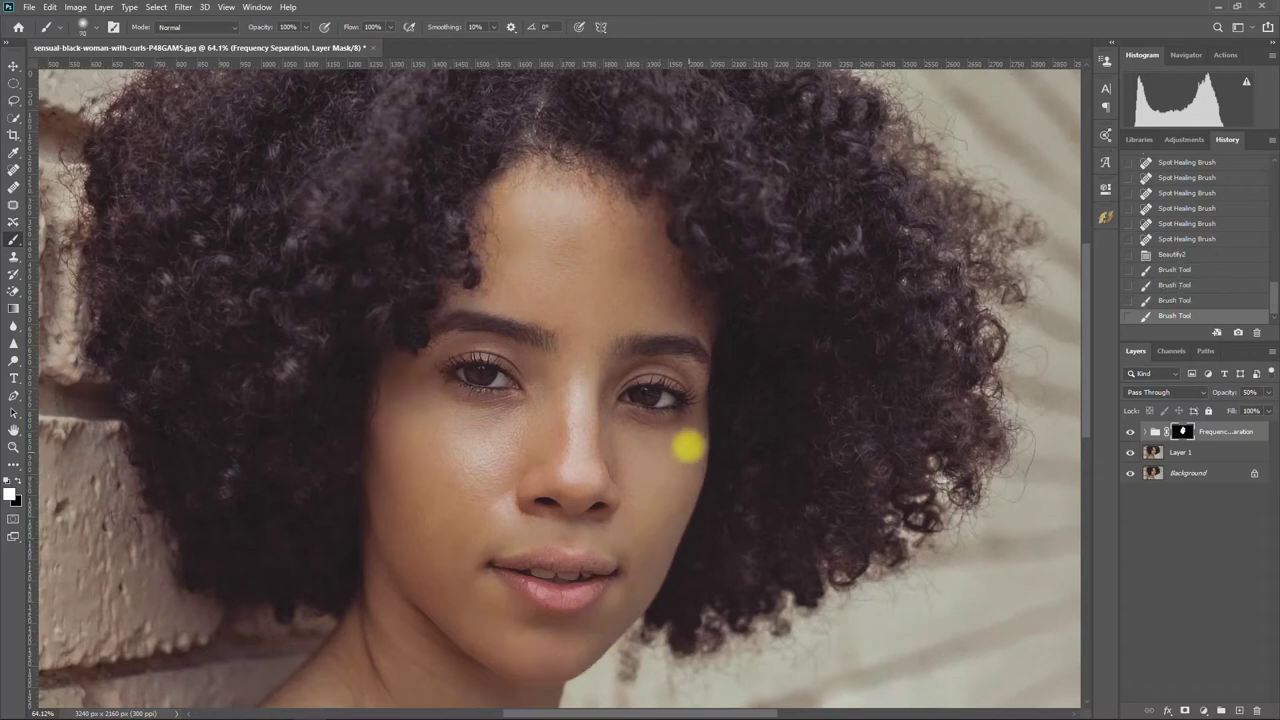
mouse_move(497, 581)
left_mouse_down()
mouse_move(543, 543)
mouse_move(554, 579)
left_mouse_up()
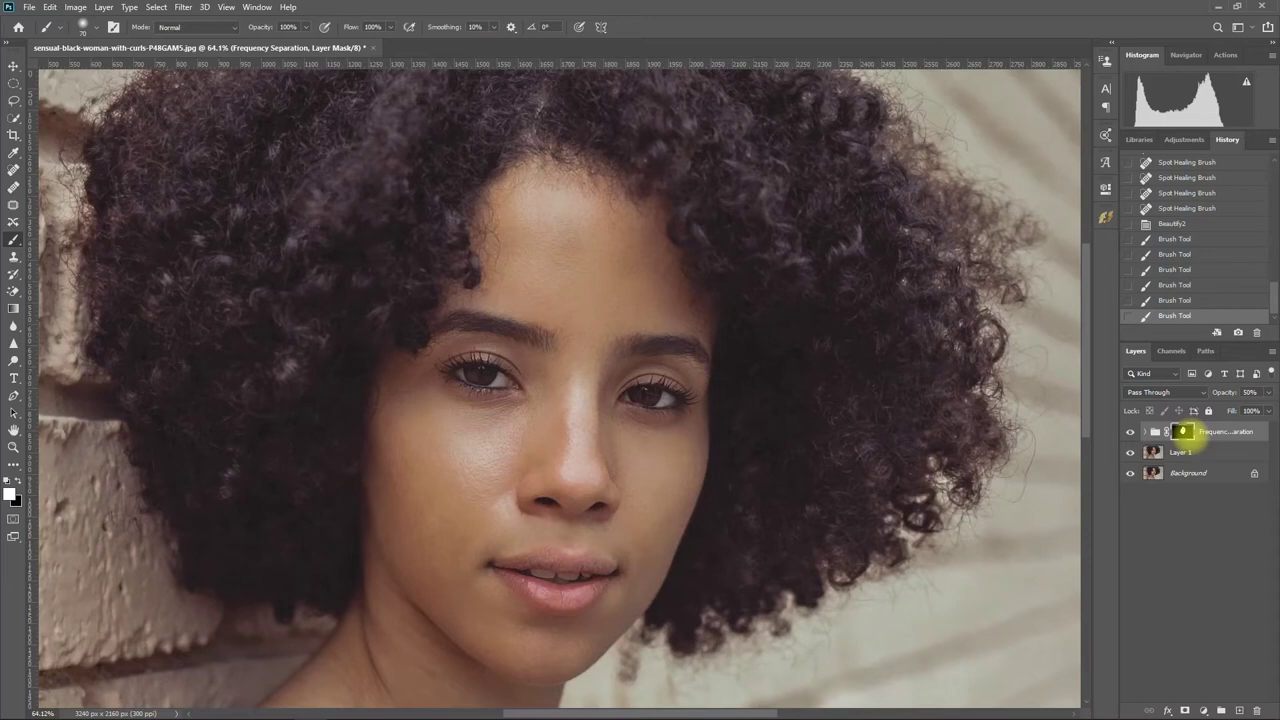
key("alt")
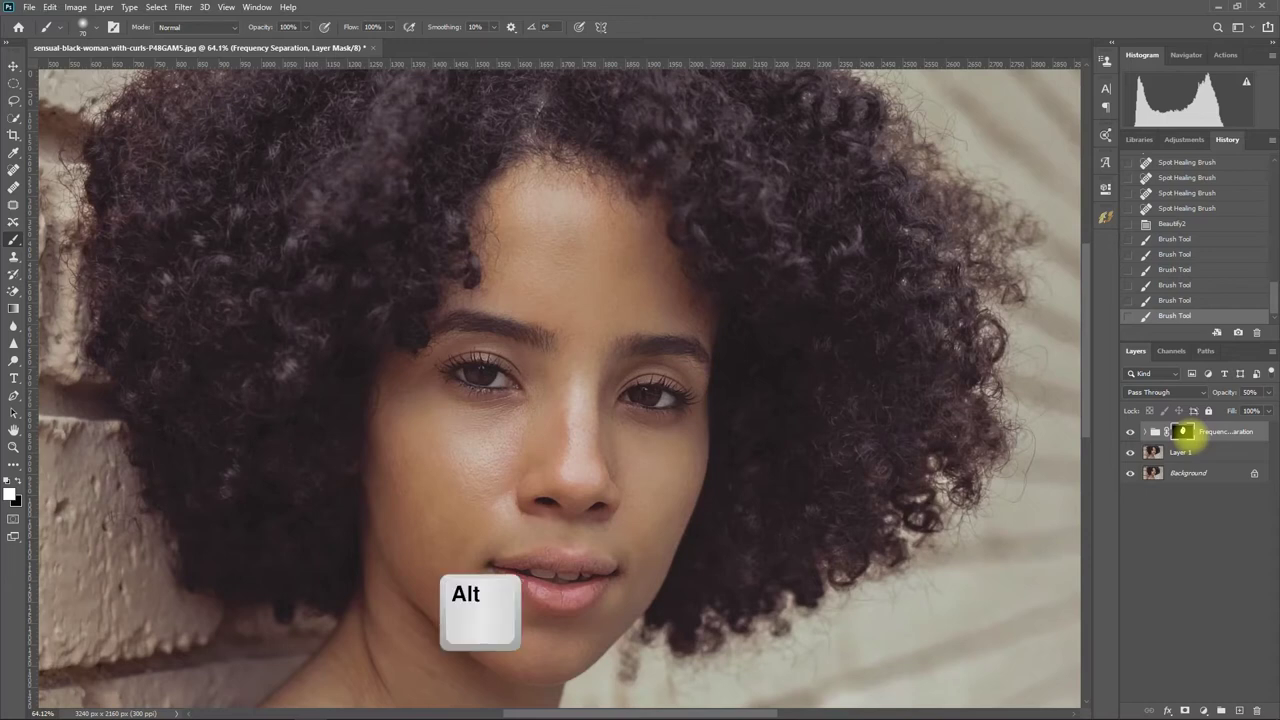
Step: Touch up the Frequency Separation mask into a solid white face shape, then return to the photo
left_click(1183, 431, "alt")
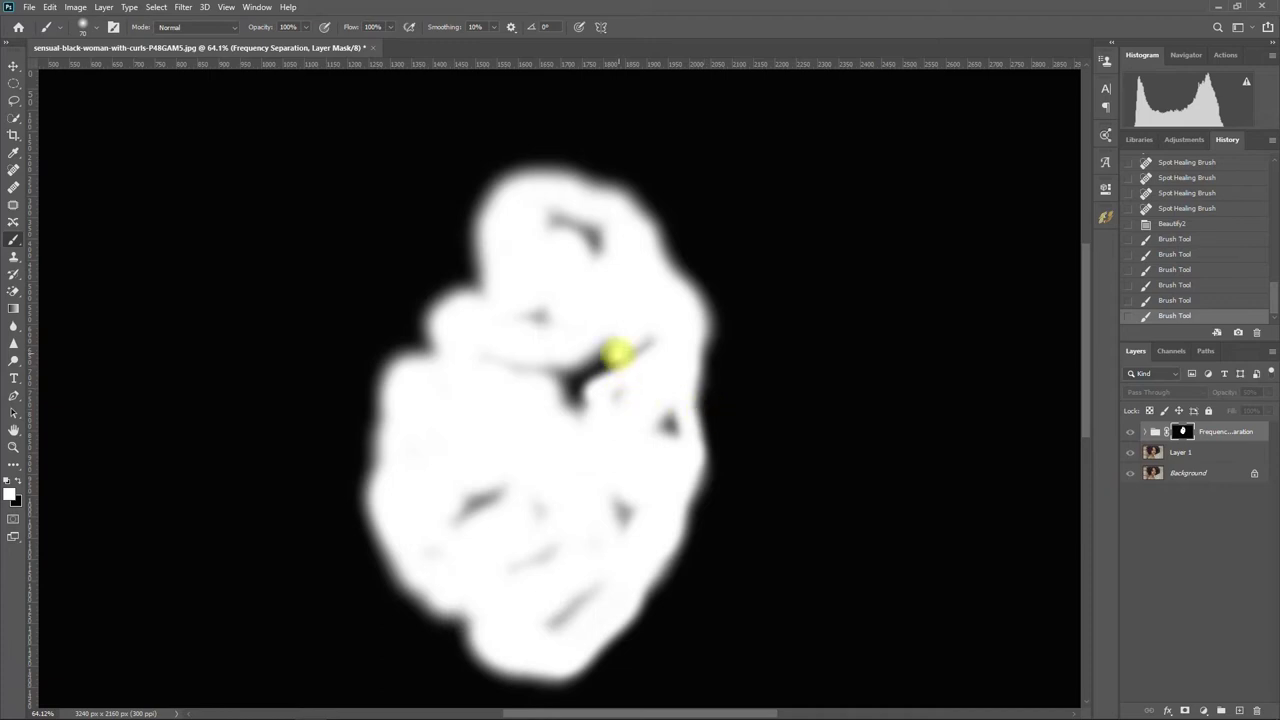
mouse_move(636, 350)
left_mouse_down()
mouse_move(538, 320)
mouse_move(543, 337)
mouse_move(571, 232)
mouse_move(594, 394)
mouse_move(543, 383)
mouse_move(490, 582)
left_mouse_up()
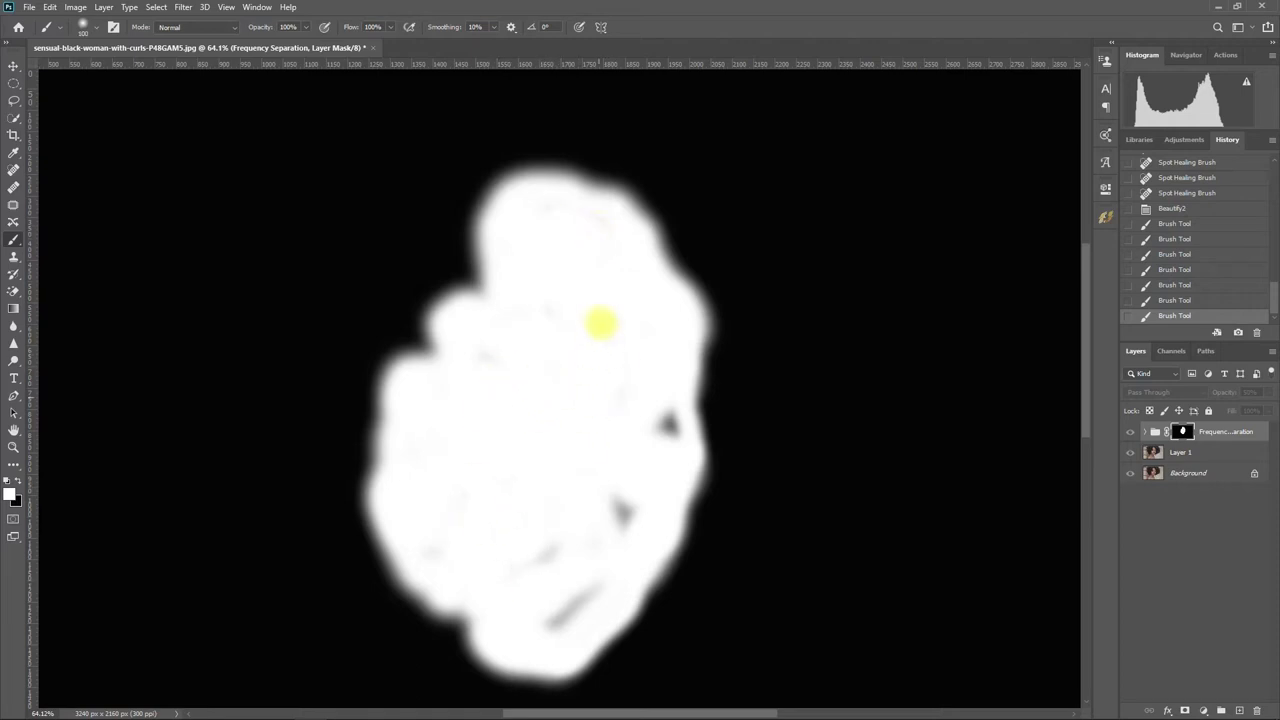
mouse_move(590, 534)
left_mouse_down()
mouse_move(654, 460)
mouse_move(549, 583)
mouse_move(451, 473)
left_mouse_up()
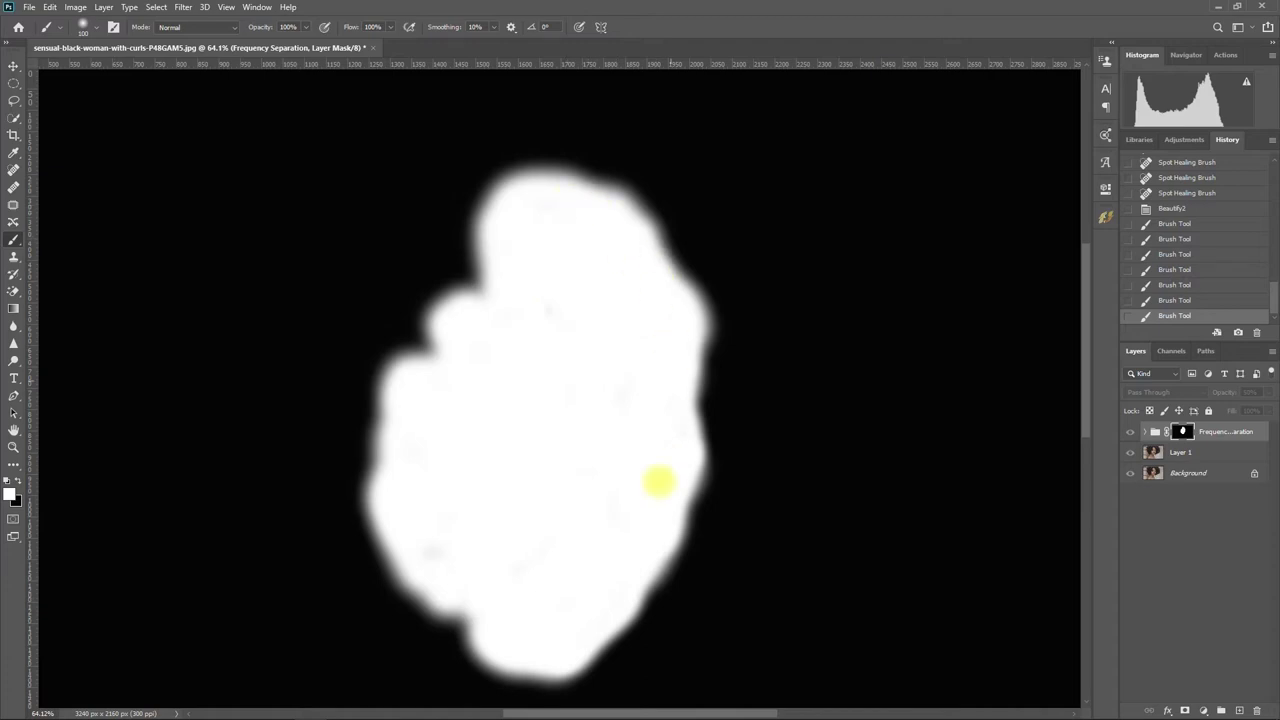
left_click_drag(470, 615, 427, 538)
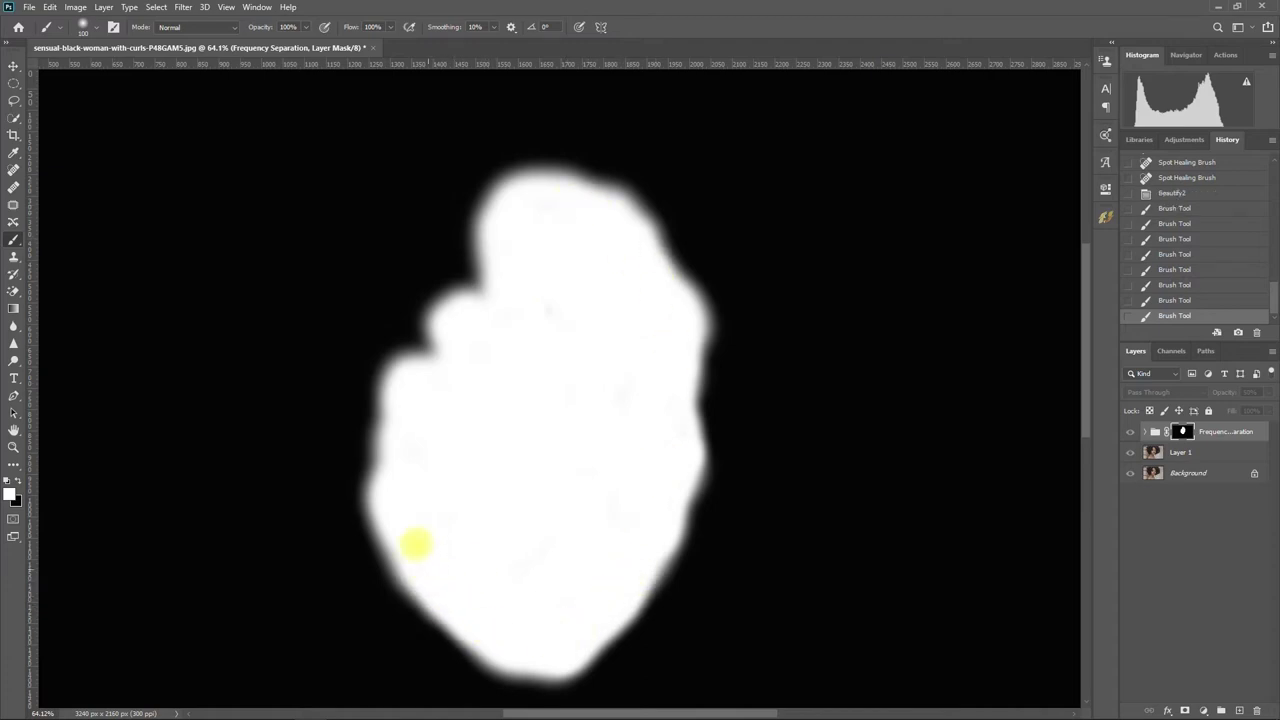
left_click_drag(409, 449, 378, 452)
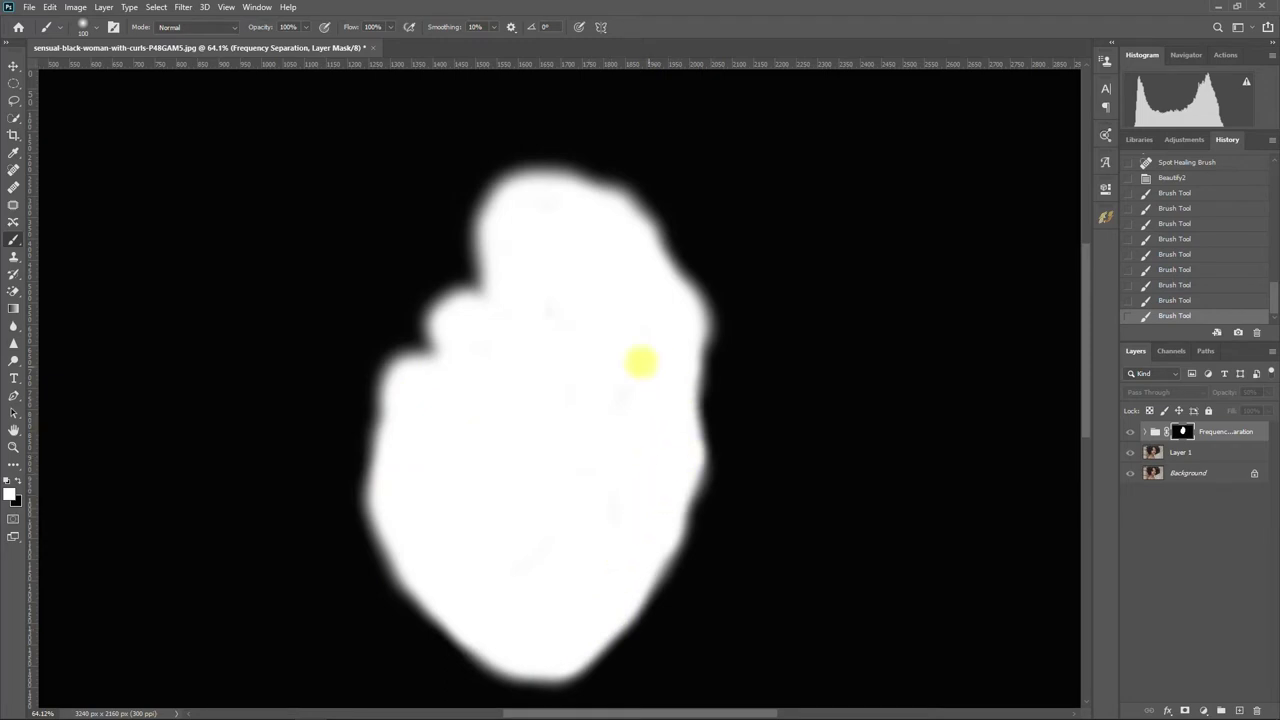
mouse_move(563, 203)
left_mouse_down()
mouse_move(614, 223)
mouse_move(603, 229)
left_mouse_up()
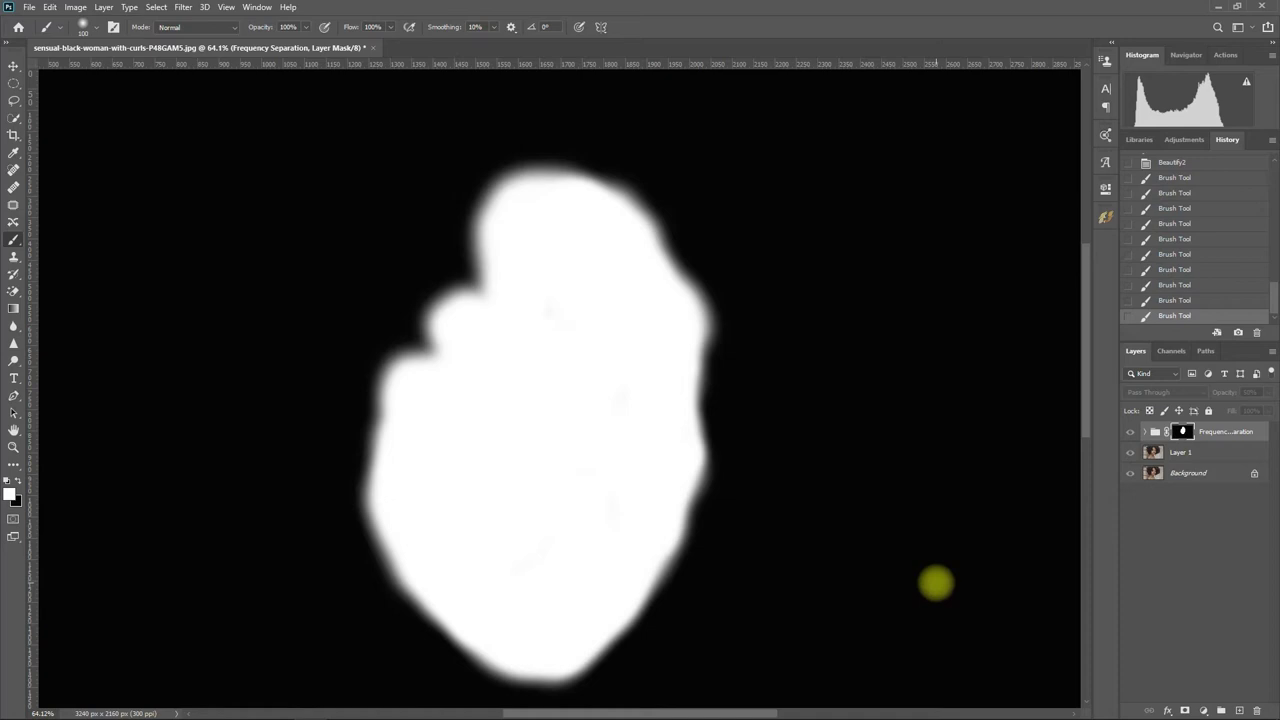
left_click(1183, 431, "alt")
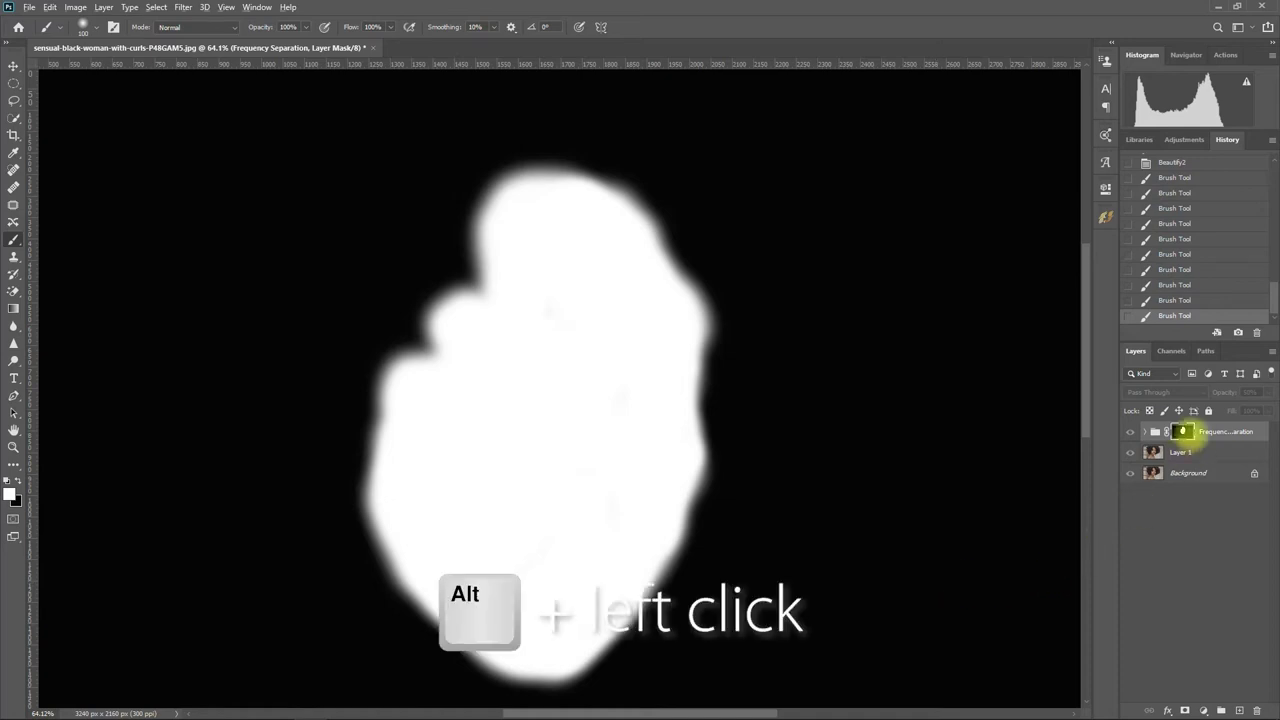
left_click(1183, 431, "alt")
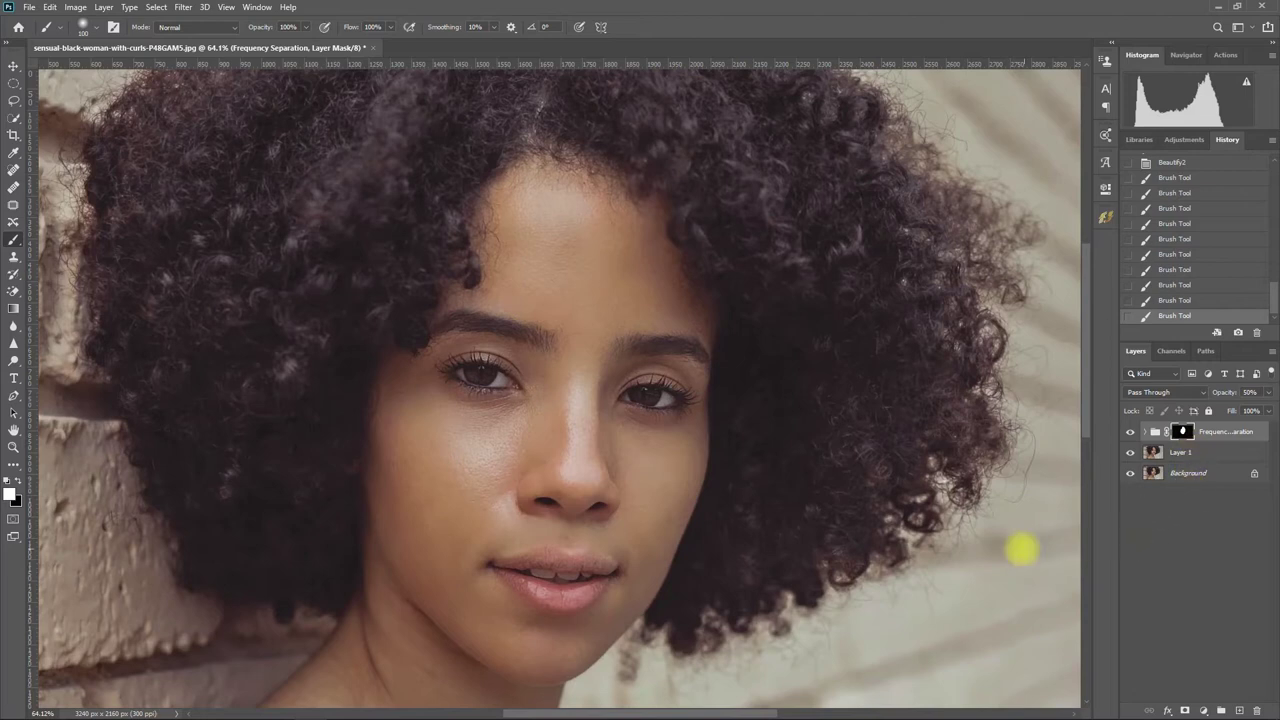
Step: Compare the face with the Frequency Separation group on and off, and set its opacity to 100%
left_click(1131, 432)
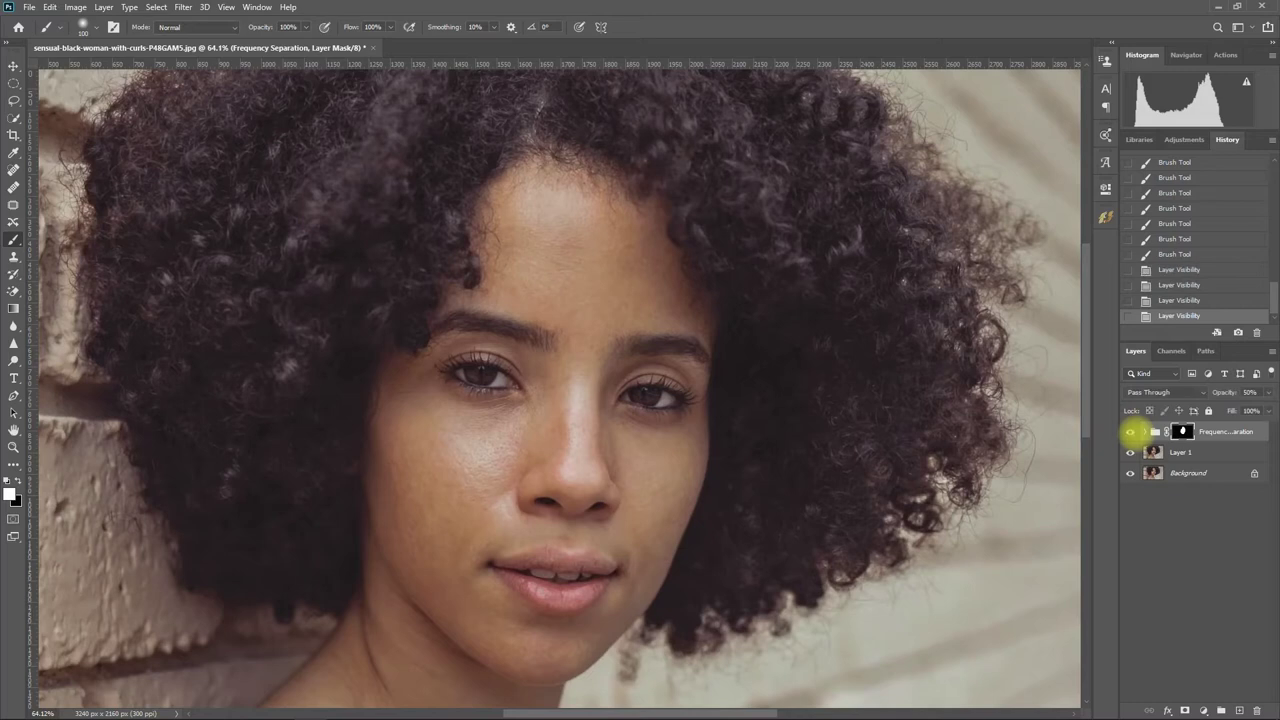
scroll(920, 478, "up", 2)
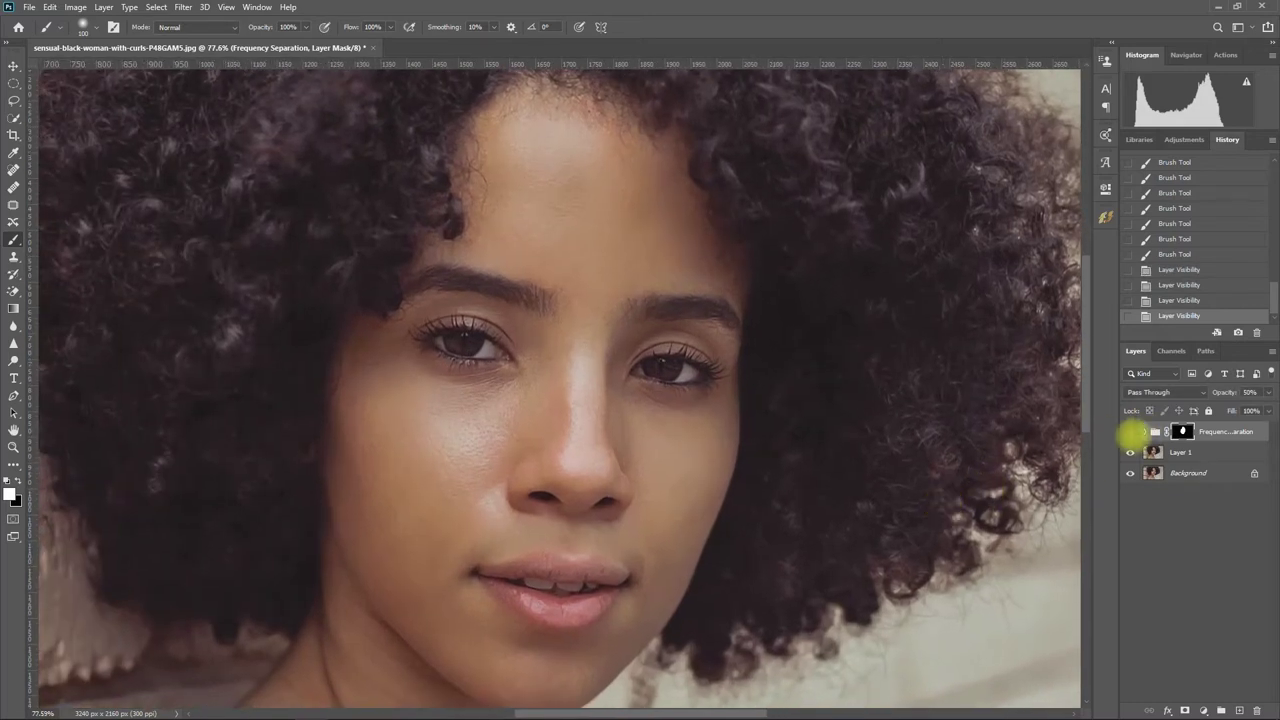
left_click(1131, 432)
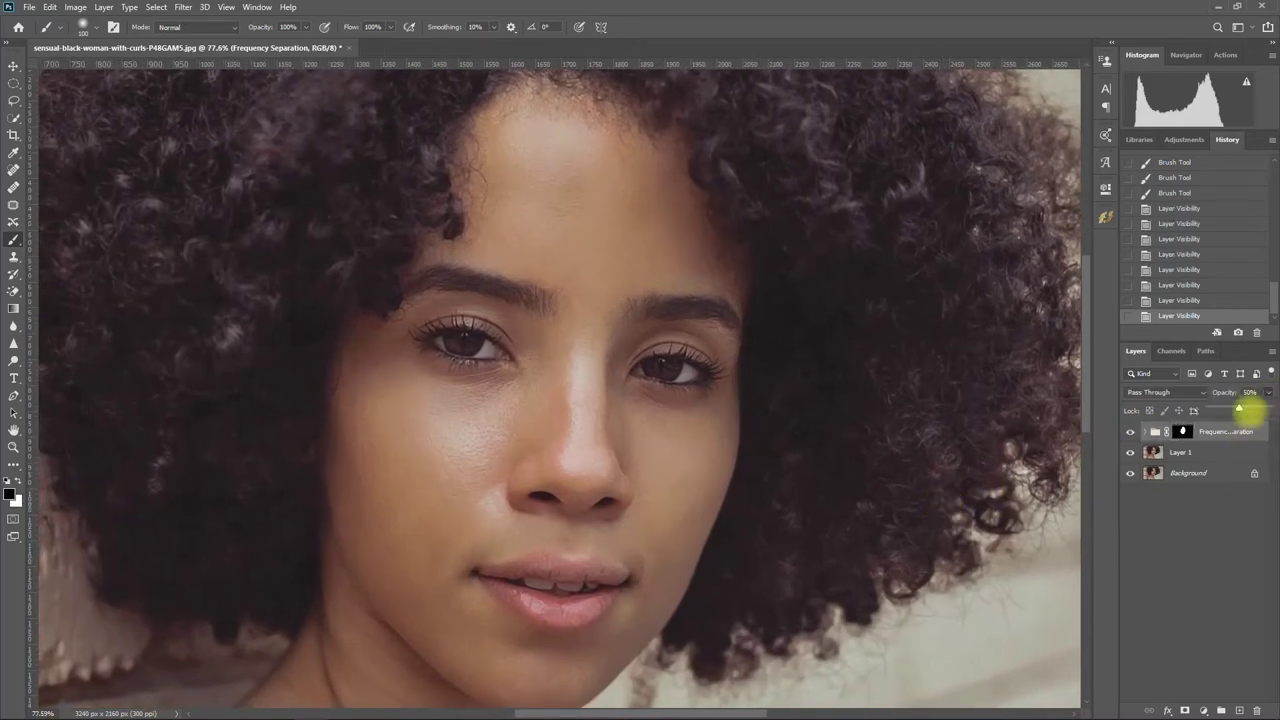
left_click(1269, 409)
left_click(1184, 541)
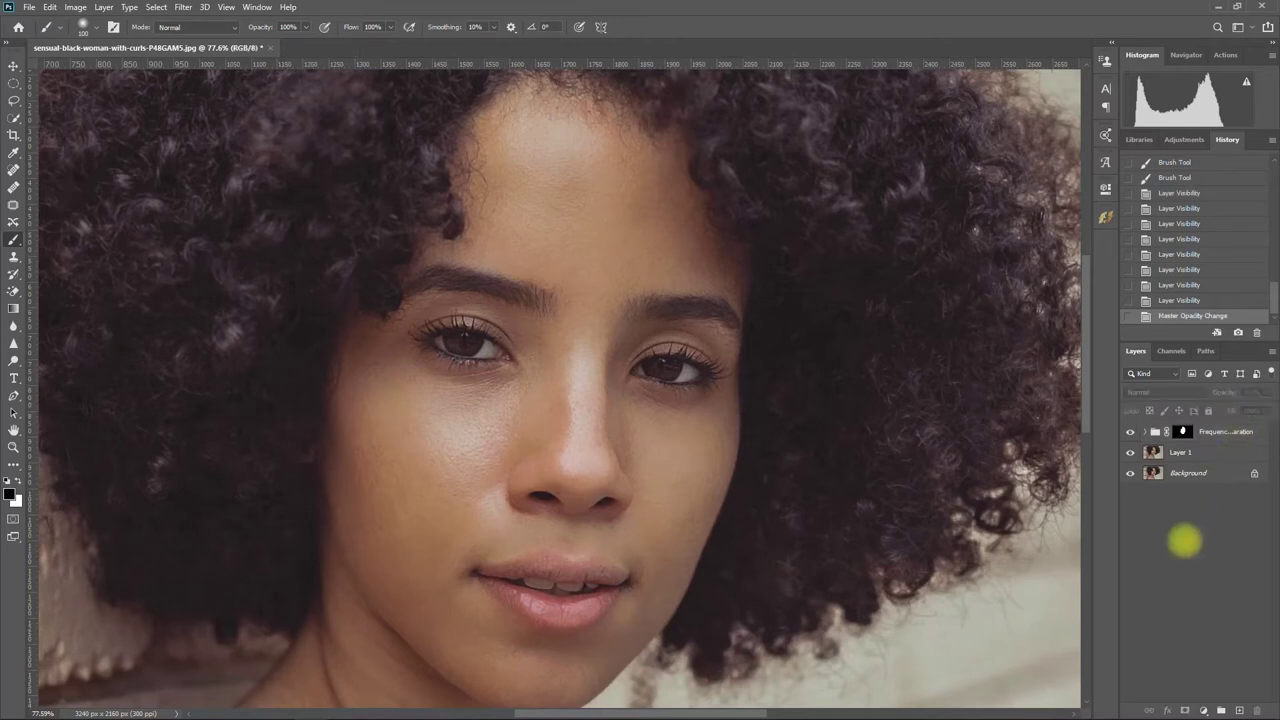
left_click(1131, 432)
left_click(1130, 432)
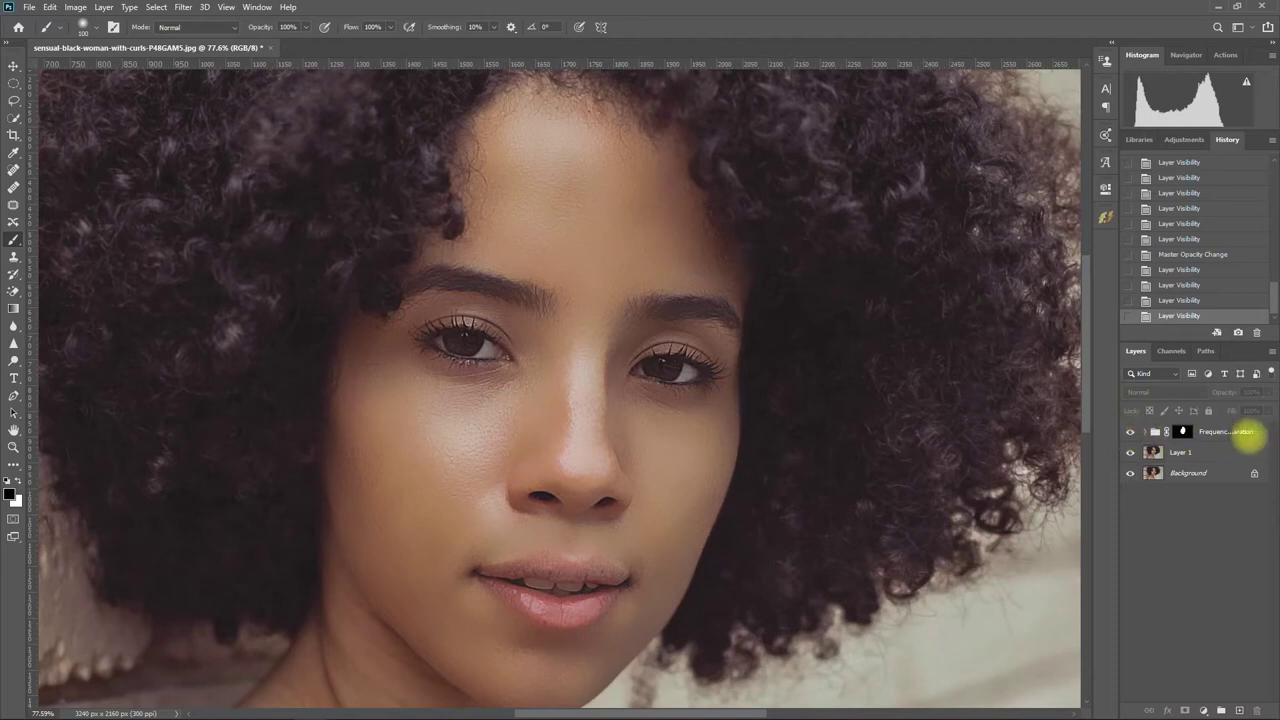
left_click(1249, 432)
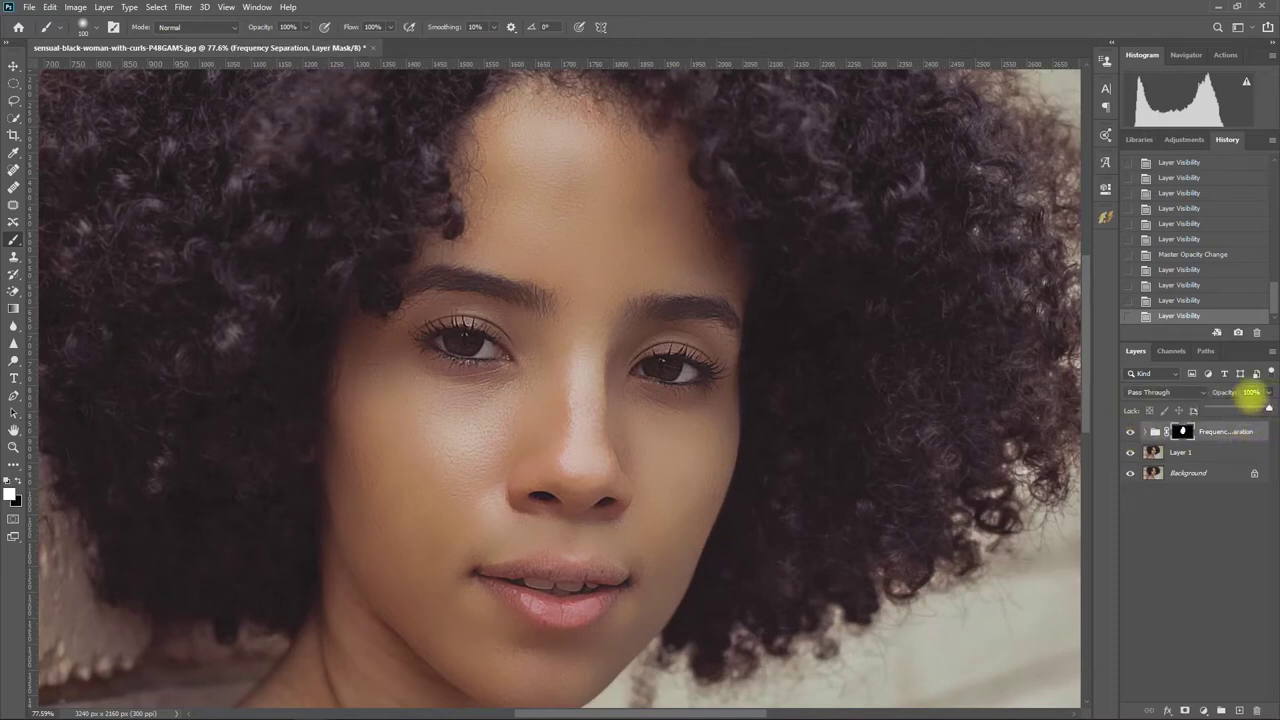
left_click(1252, 392)
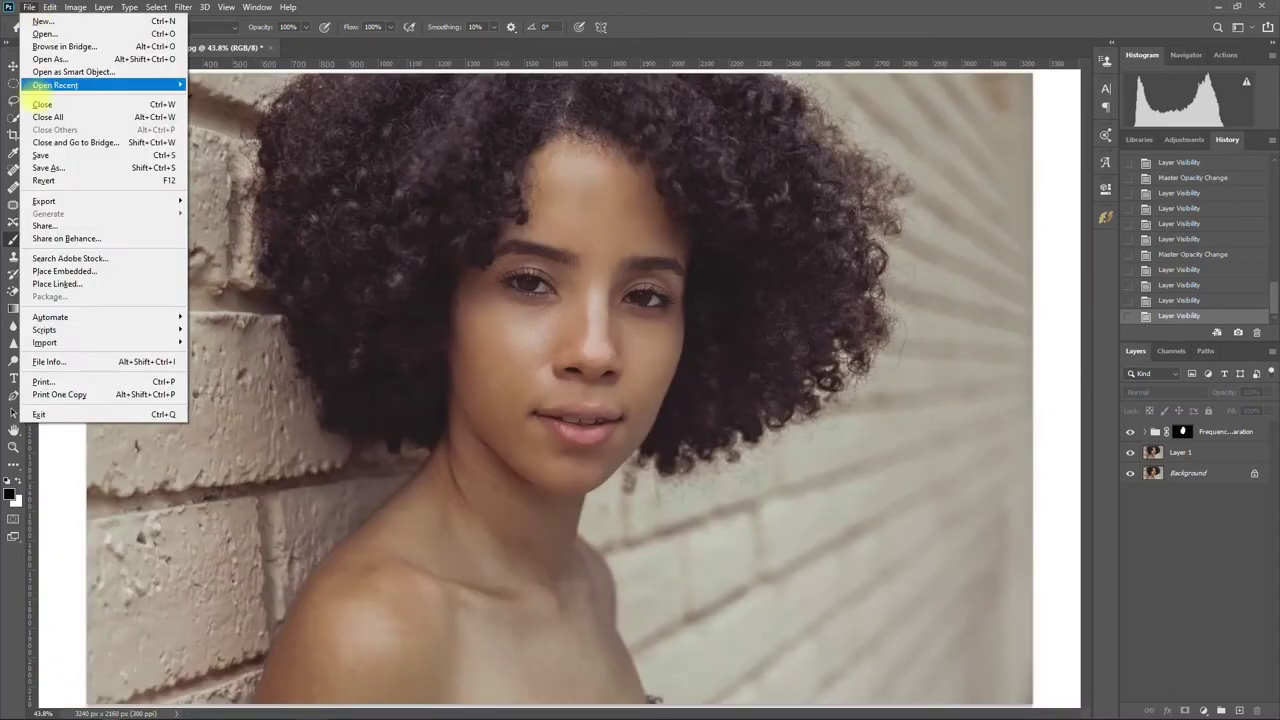
Step: Apply Beautify's Frequency Separation 2 effect and close the Beautify panel
key("ctrl+alt+shift+s")
left_click(660, 624)
type("Freq")
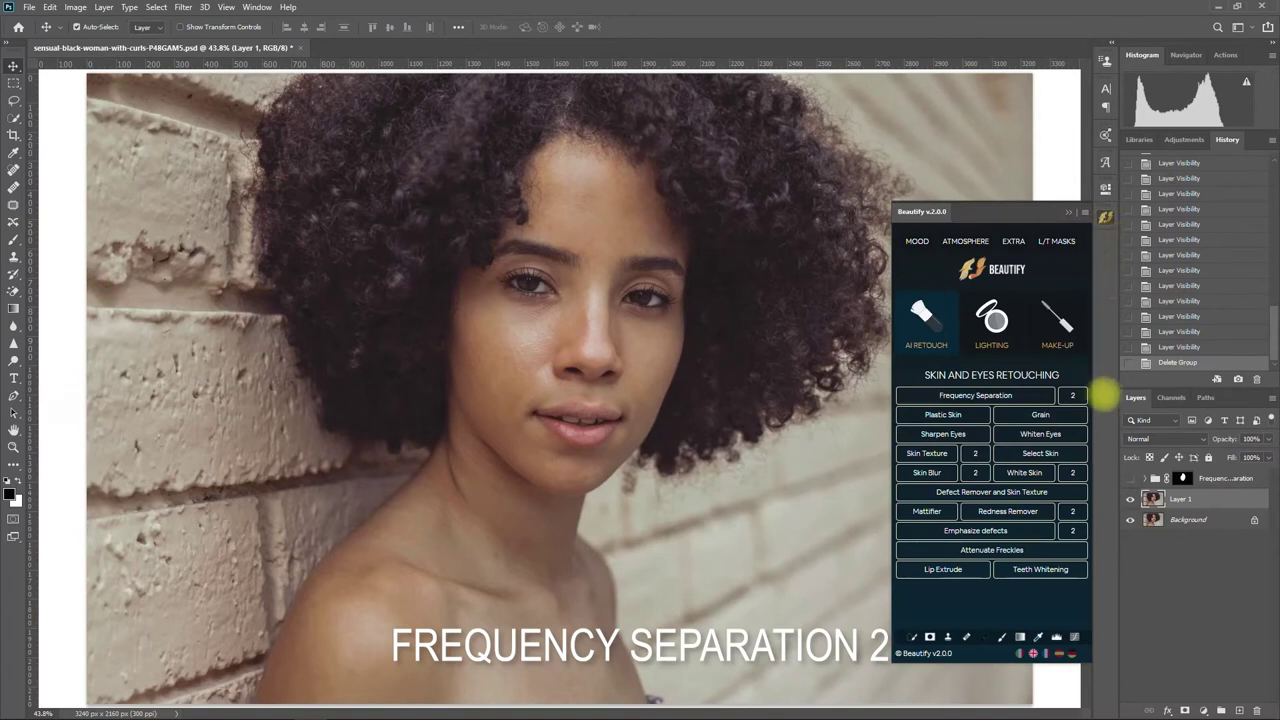
left_click(1082, 398)
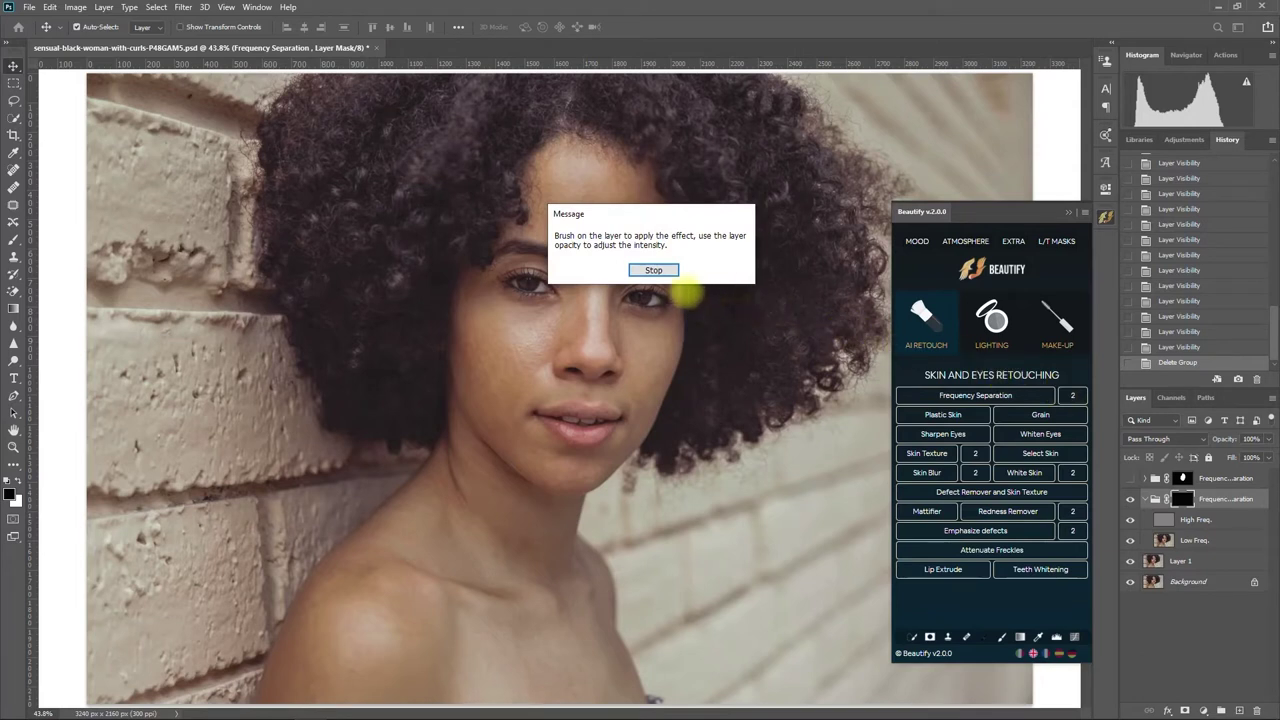
left_click(664, 270)
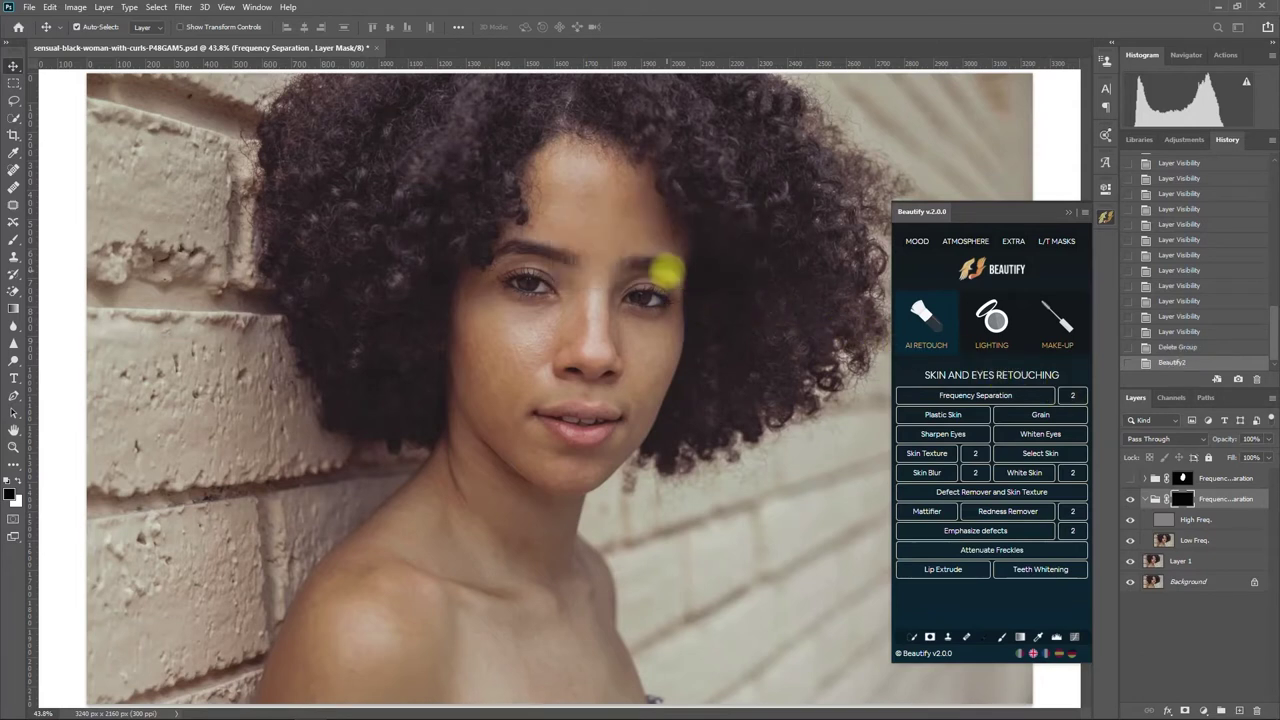
left_click(1067, 212)
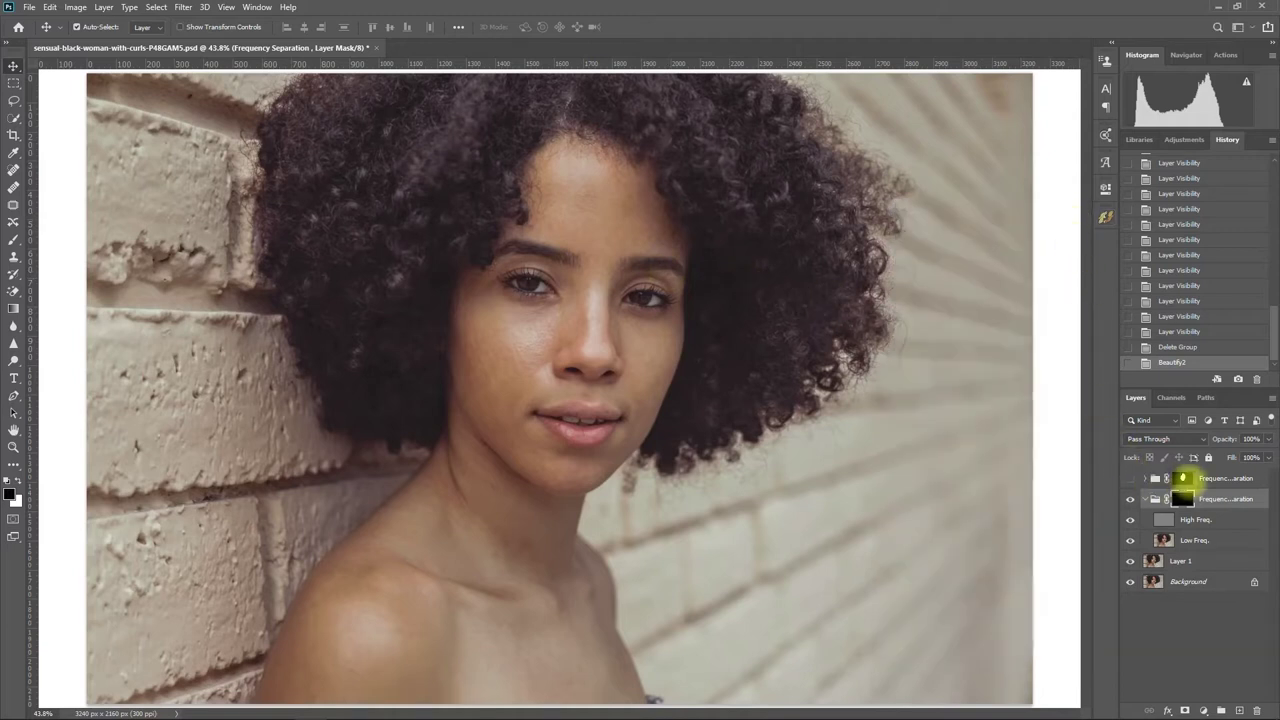
Step: Copy the first group's face mask onto Frequency Separation 2 and select that group for brushing
left_click_drag(1183, 478, 1184, 480)
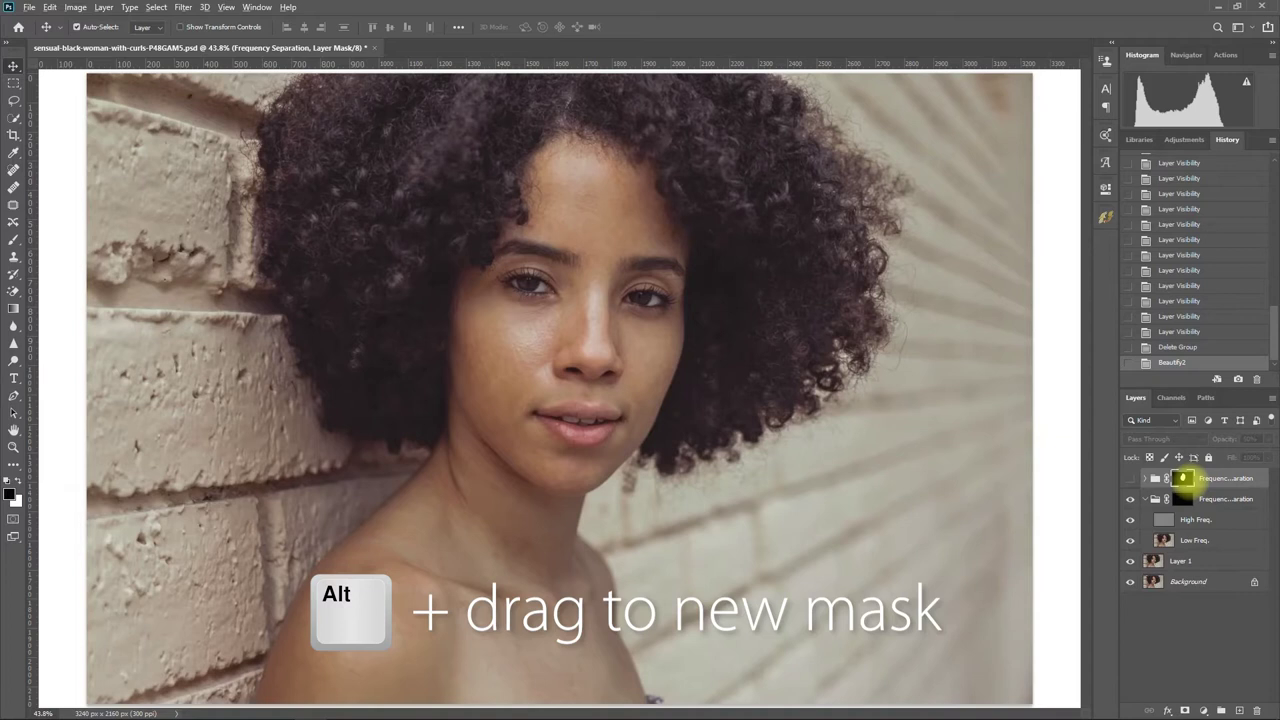
left_click_drag(1183, 478, 1184, 494)
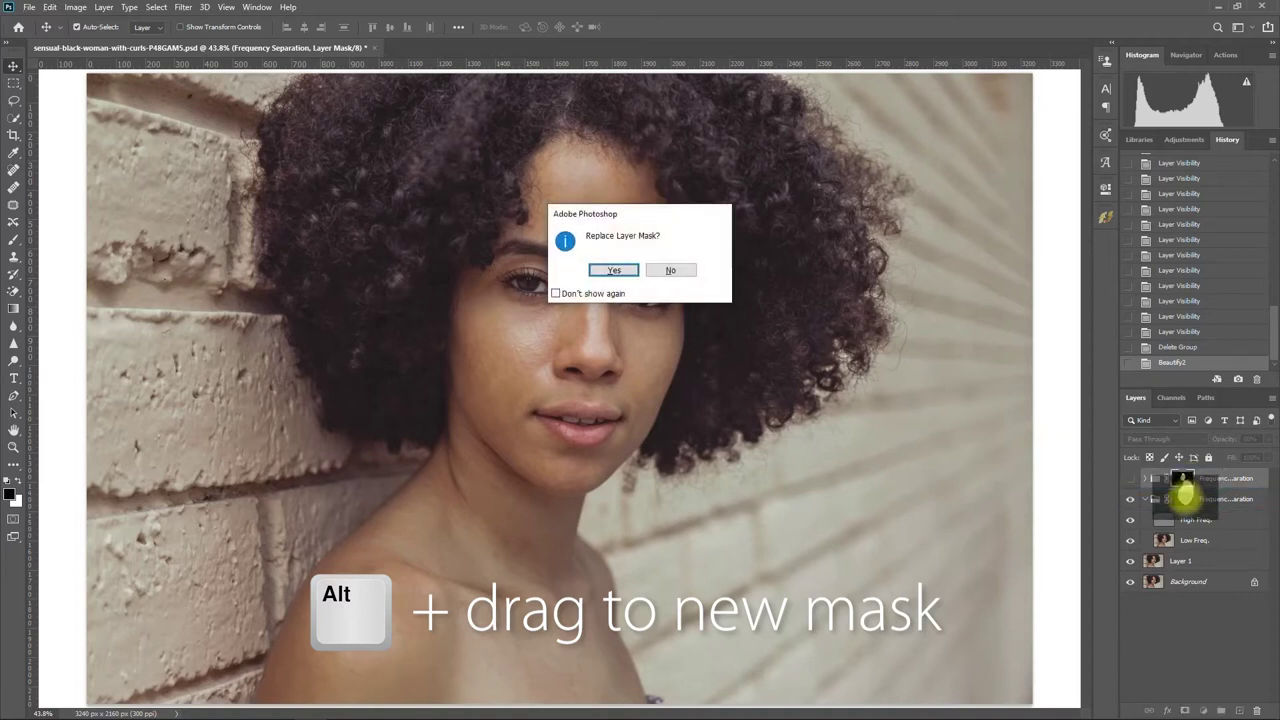
left_click(618, 269)
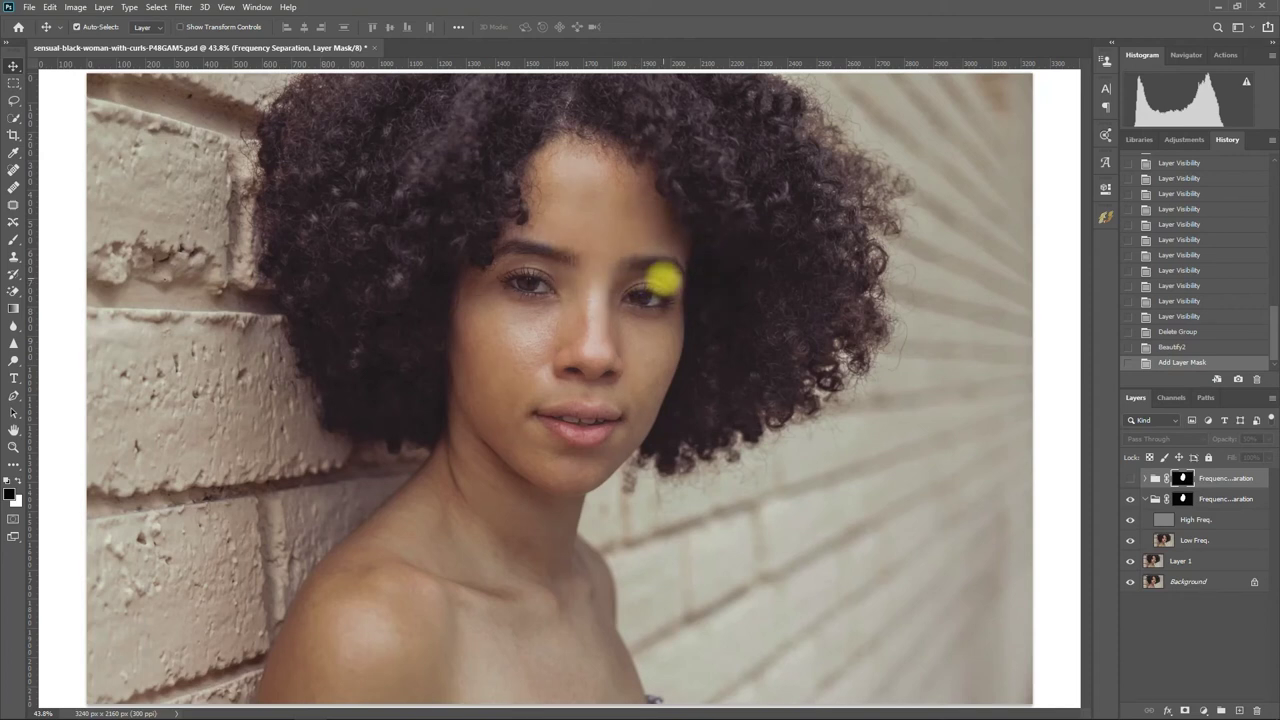
scroll(664, 280, "up", 2)
scroll(664, 280, "up", 3)
left_click_drag(694, 349, 747, 372)
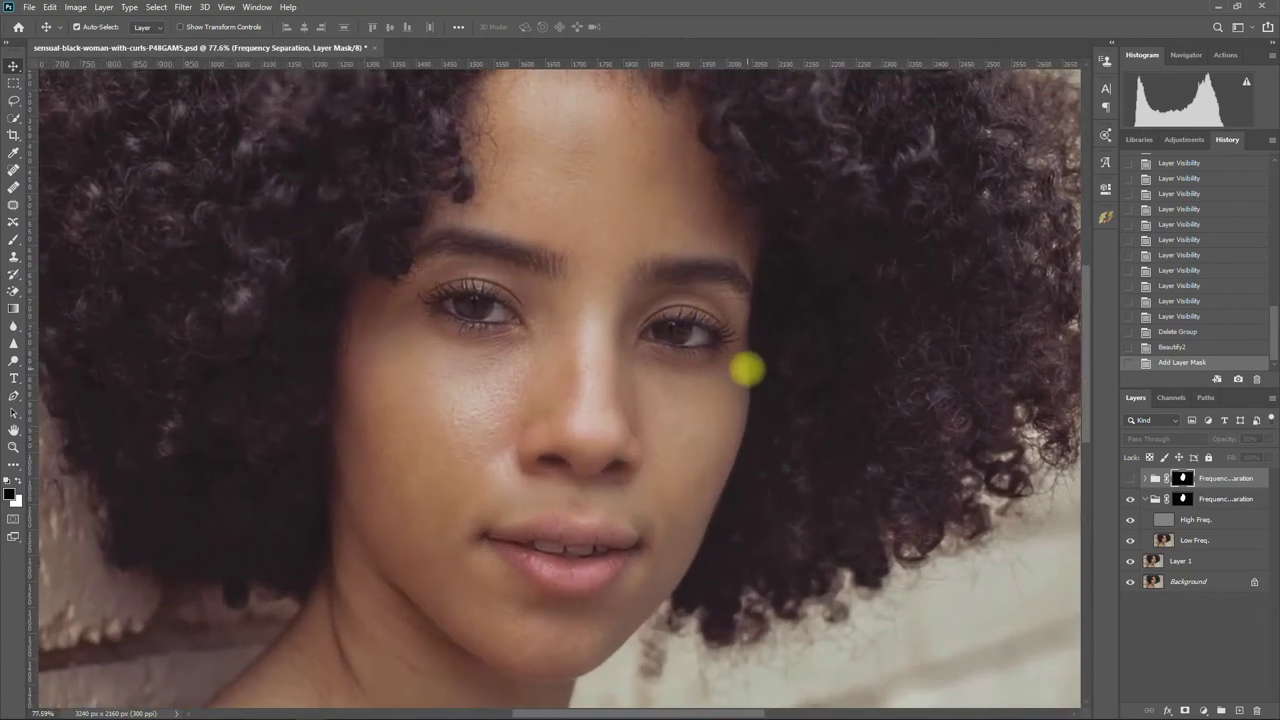
left_click(1144, 499)
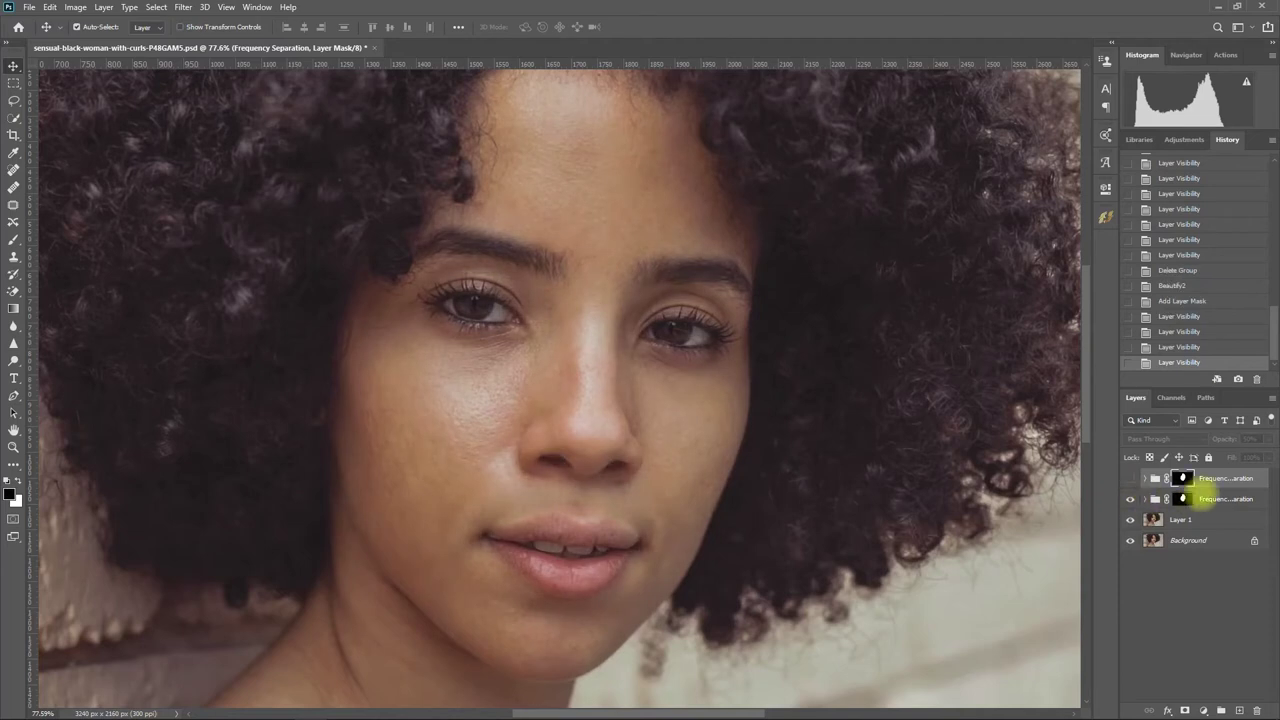
left_click(1239, 501)
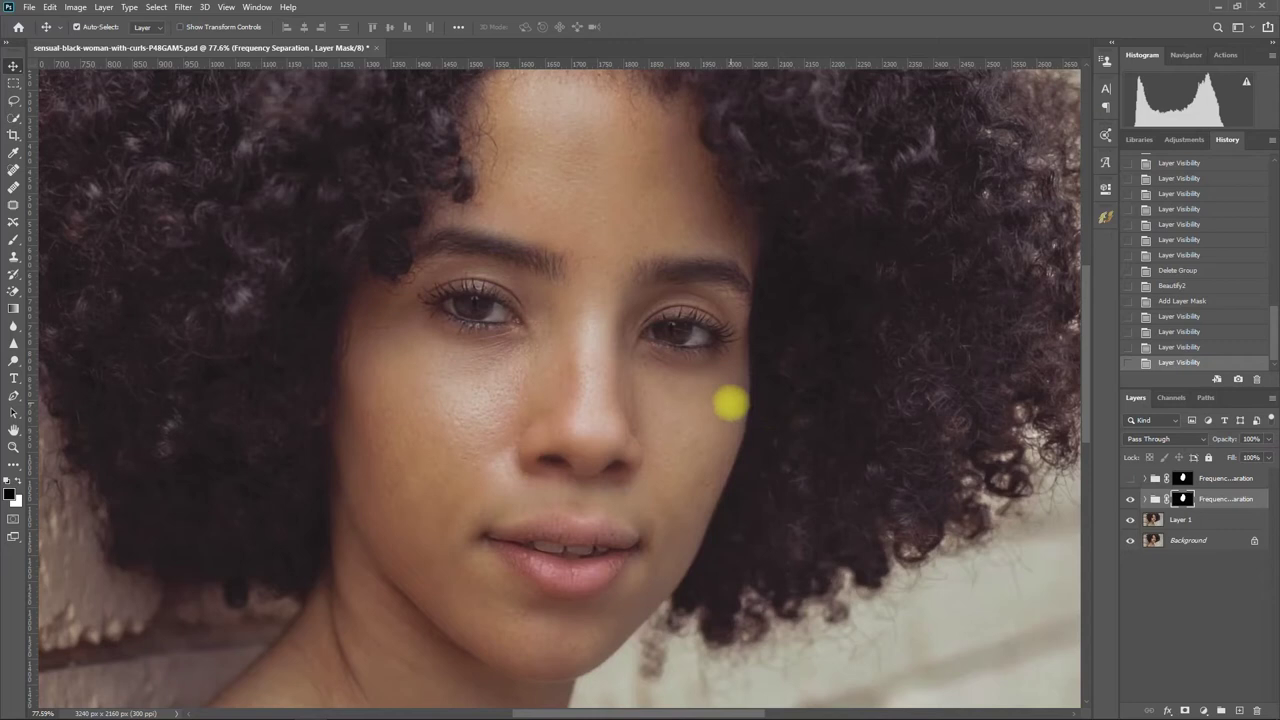
key("b")
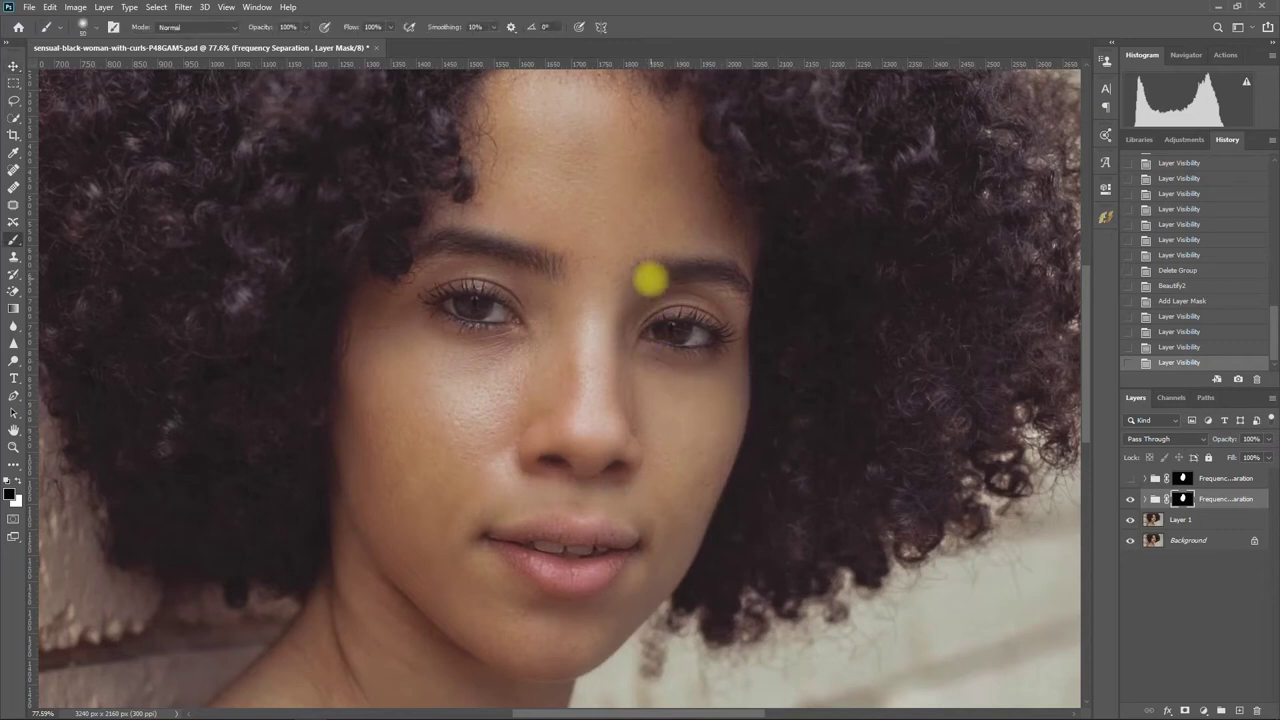
Step: Paint black on the second group's mask over the eyes, nose and lips
left_click_drag(662, 272, 708, 269)
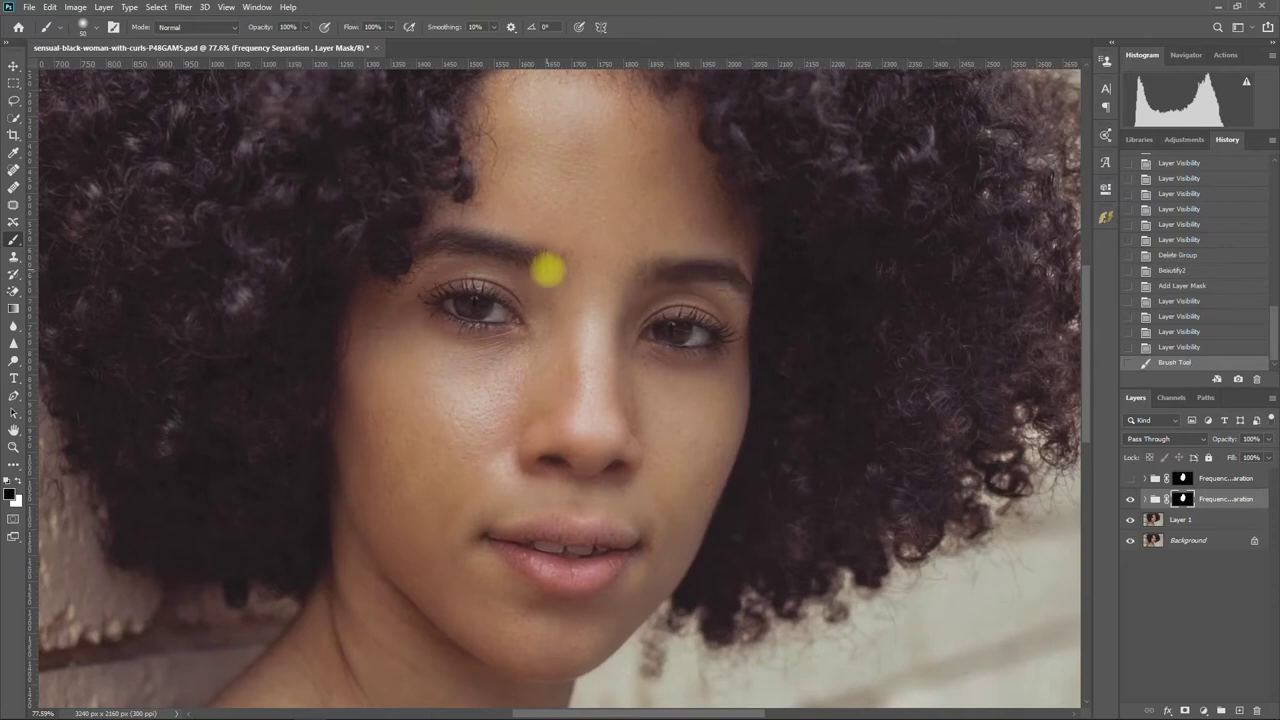
left_click_drag(523, 294, 472, 313)
left_click_drag(651, 329, 676, 350)
left_click_drag(557, 450, 594, 471)
mouse_move(551, 529)
left_mouse_down()
mouse_move(609, 563)
mouse_move(553, 545)
left_mouse_up()
Step: Toggle the second Frequency Separation group on and off to compare, adjusting its opacity
left_click(1130, 499)
left_click(1130, 499)
left_click(1130, 499)
left_click(1130, 499)
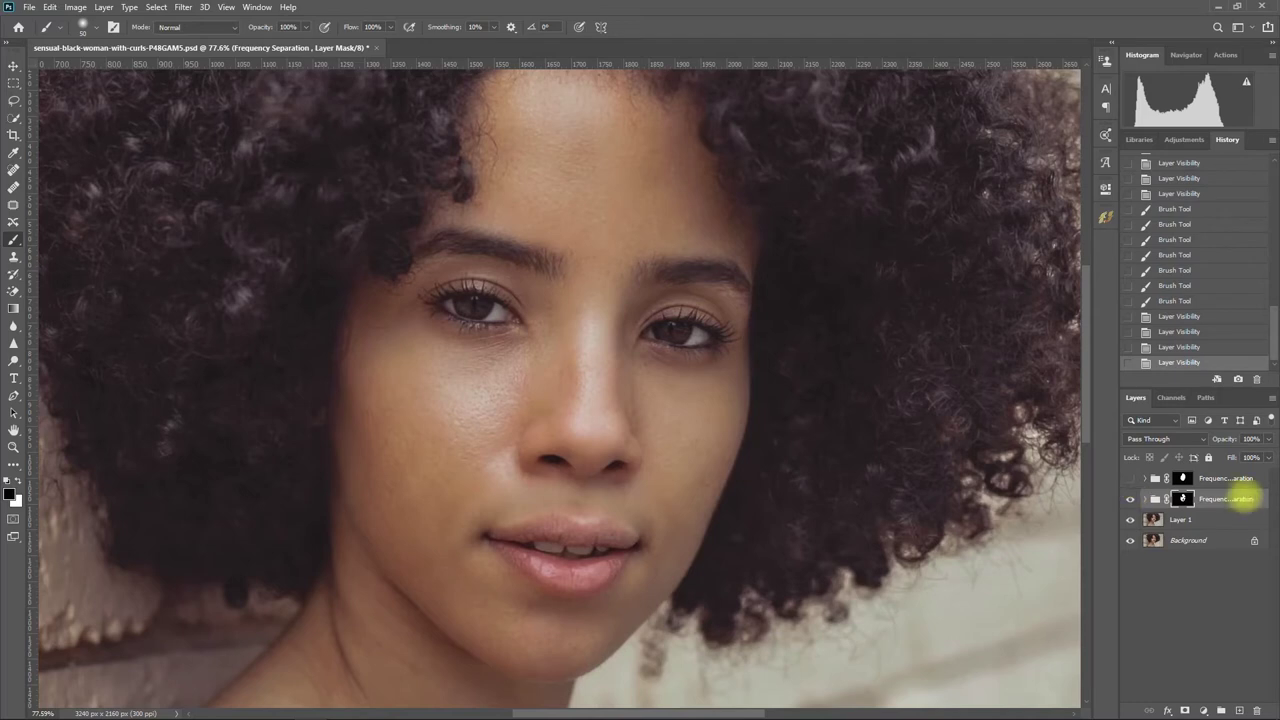
left_click(1251, 439)
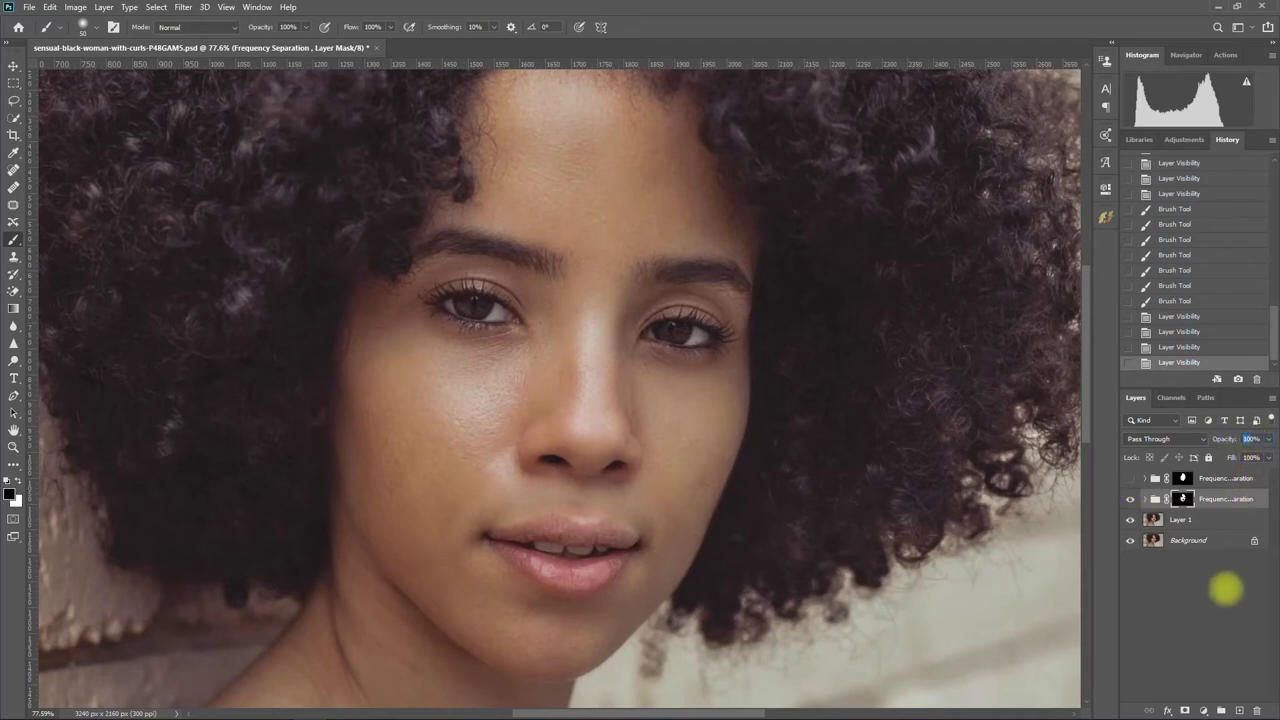
type("50")
left_click(1227, 594)
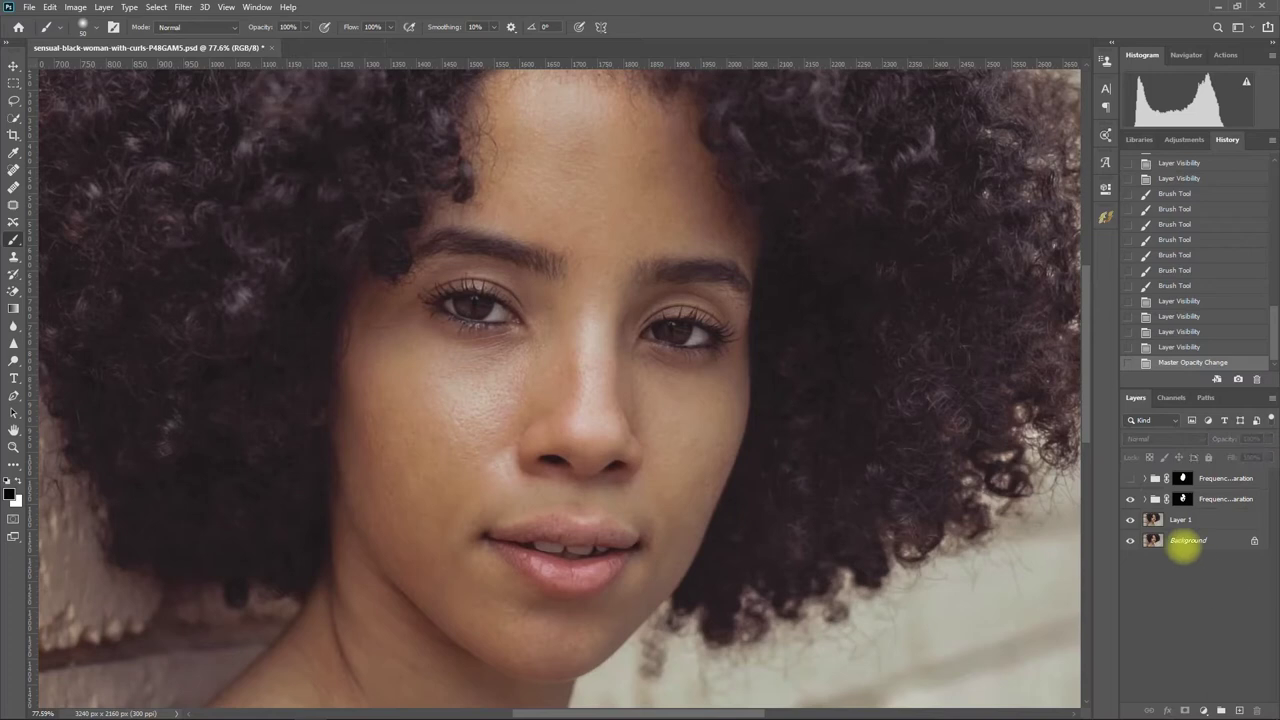
left_click(1130, 499)
left_click(1130, 499)
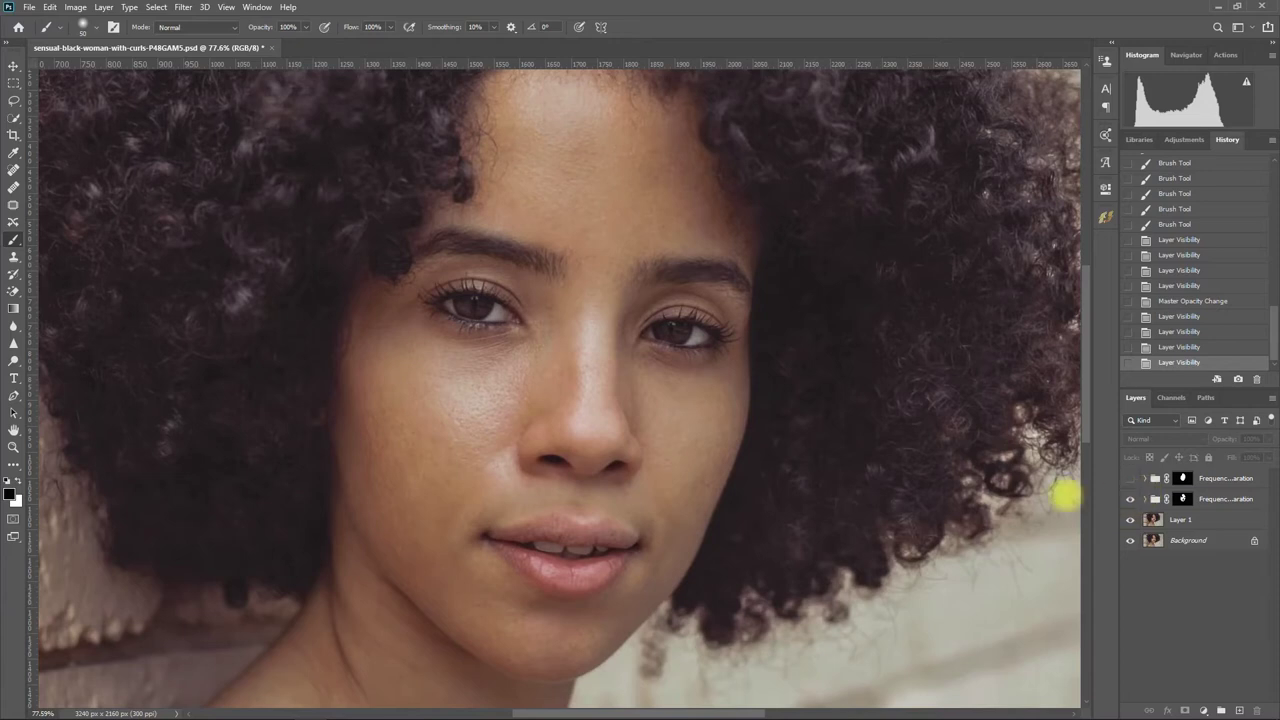
Step: Export the retouched image through Save for Web as a JPEG named 'FS 2 50'
left_click(29, 7)
left_click(250, 300)
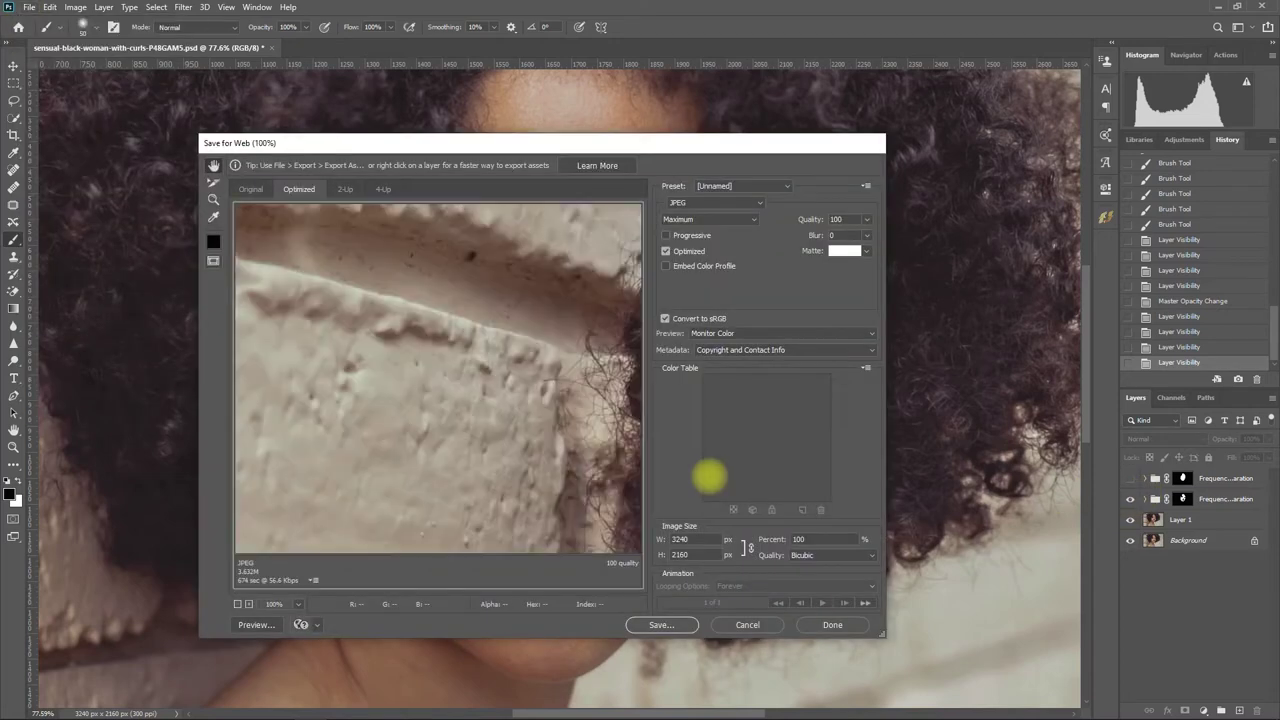
left_click(661, 624)
type("FS 2 50")
key("Return")
key("0")
left_click(29, 7)
left_click(251, 249)
left_click(663, 624)
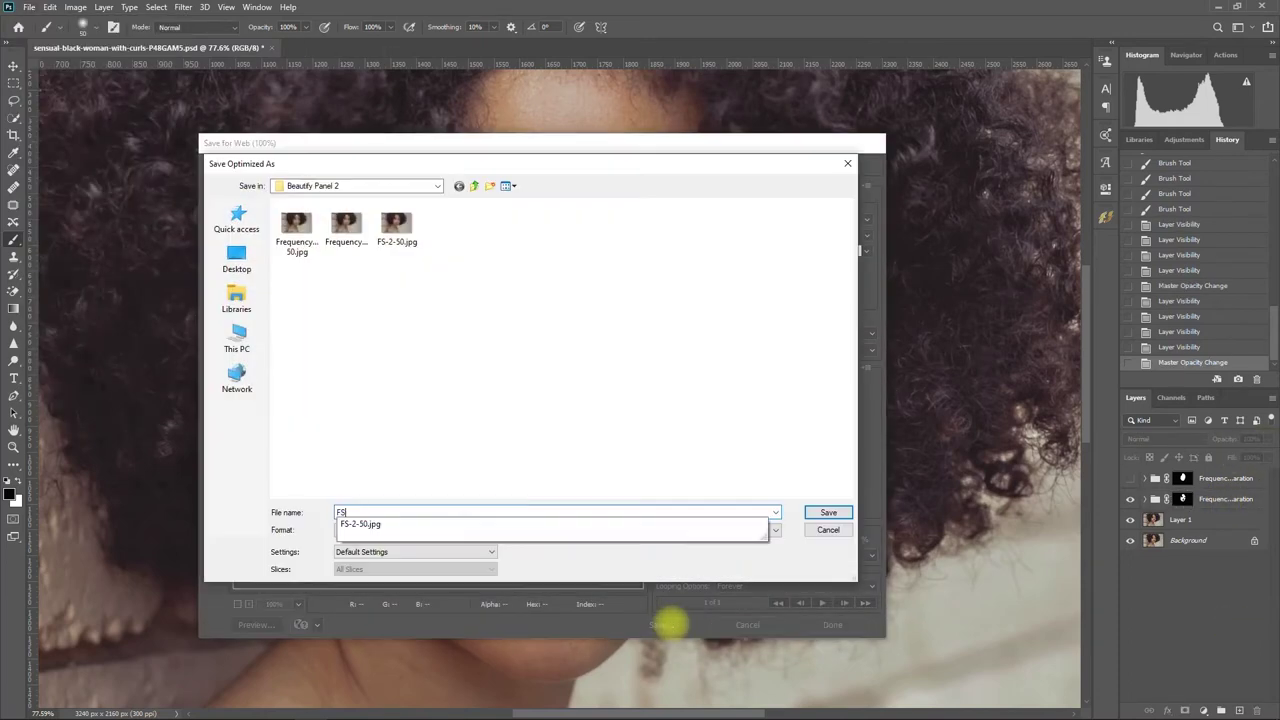
key("Return")
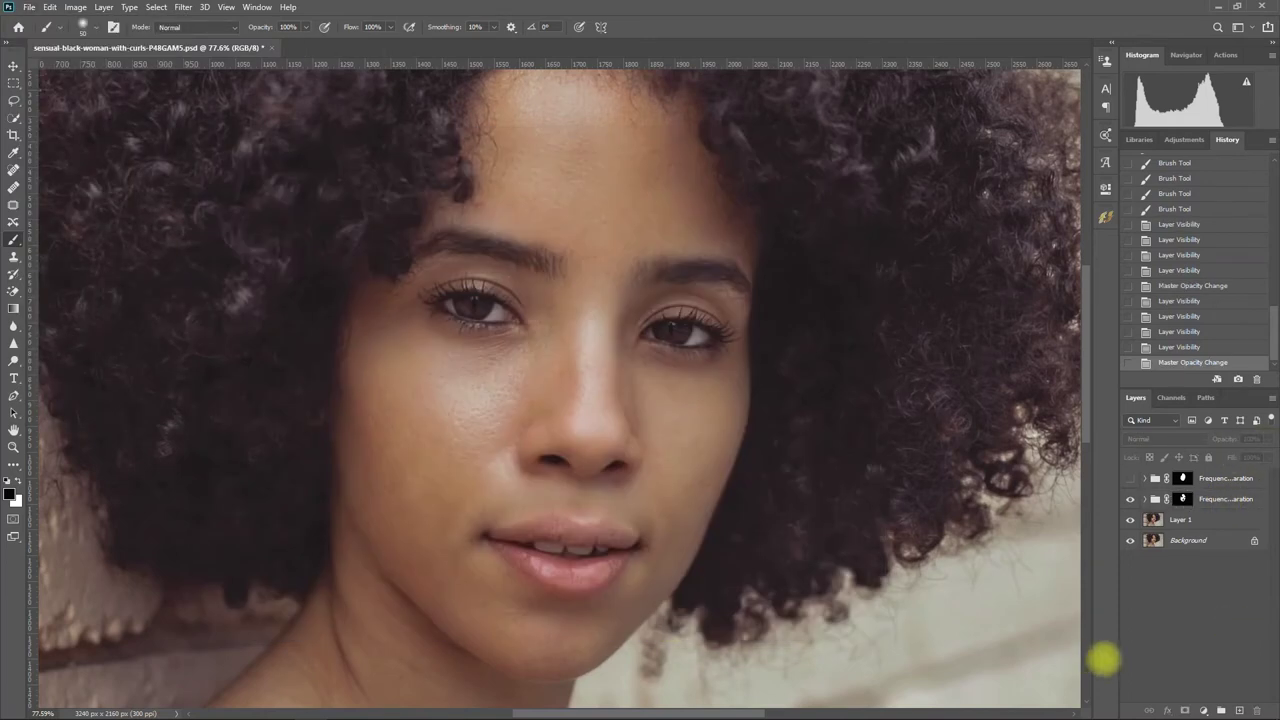
left_click(1105, 218)
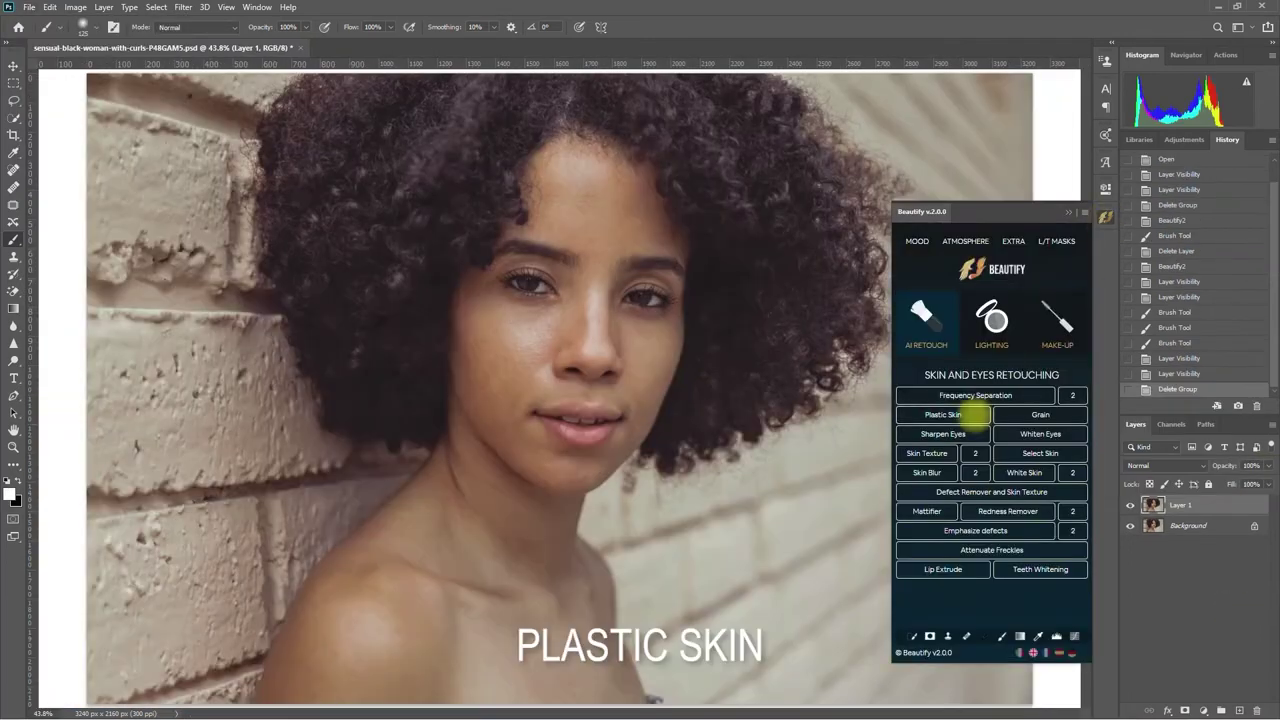
Step: Add the Plastic Skin group at 75% opacity and brush its mask across the face
left_click(965, 414)
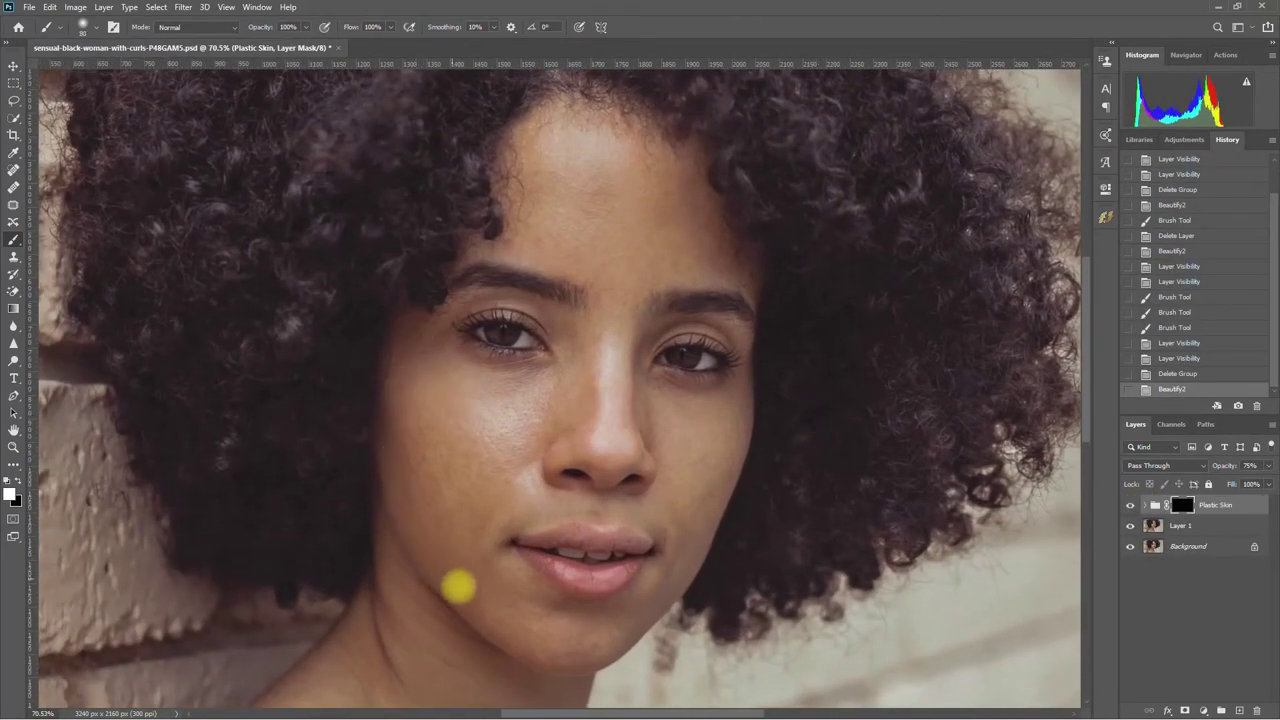
mouse_move(727, 432)
left_mouse_down()
mouse_move(686, 174)
mouse_move(560, 131)
mouse_move(497, 265)
mouse_move(420, 349)
mouse_move(571, 163)
mouse_move(606, 309)
mouse_move(695, 255)
mouse_move(637, 303)
mouse_move(543, 309)
mouse_move(694, 354)
mouse_move(445, 490)
mouse_move(591, 529)
mouse_move(689, 463)
mouse_move(703, 474)
mouse_move(445, 347)
left_mouse_up()
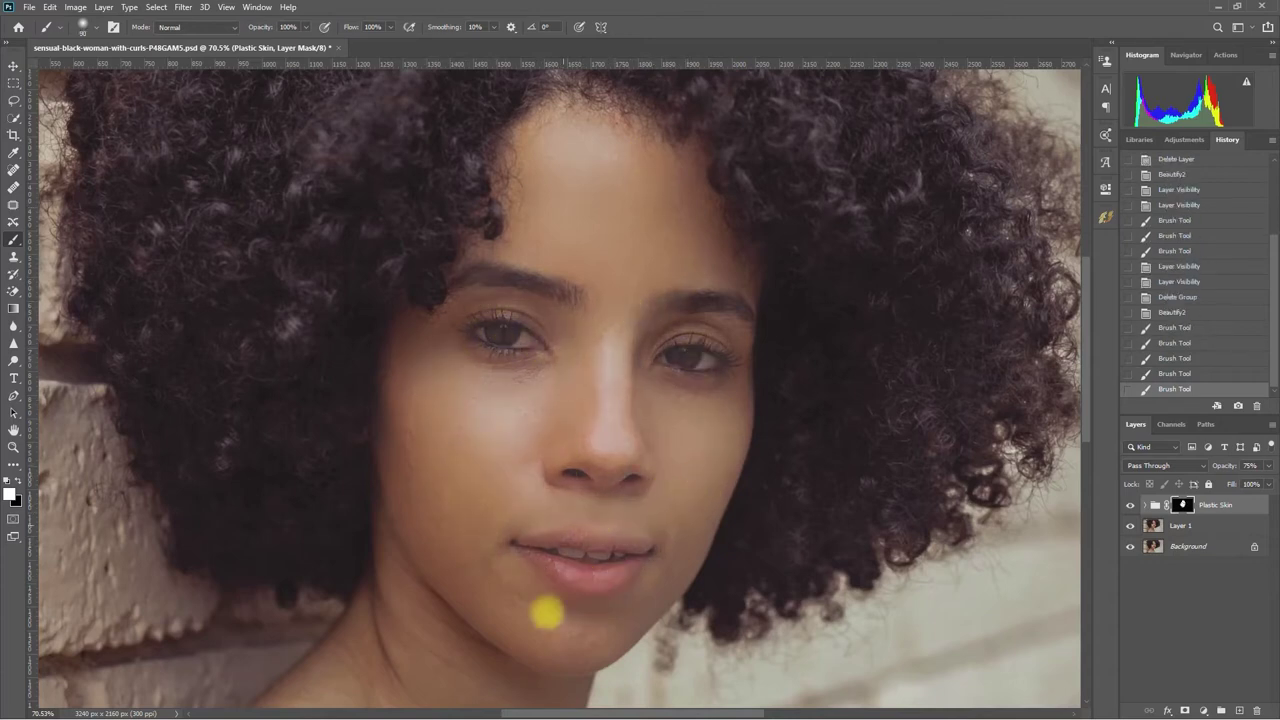
mouse_move(479, 279)
left_mouse_down()
mouse_move(683, 369)
mouse_move(699, 478)
left_mouse_up()
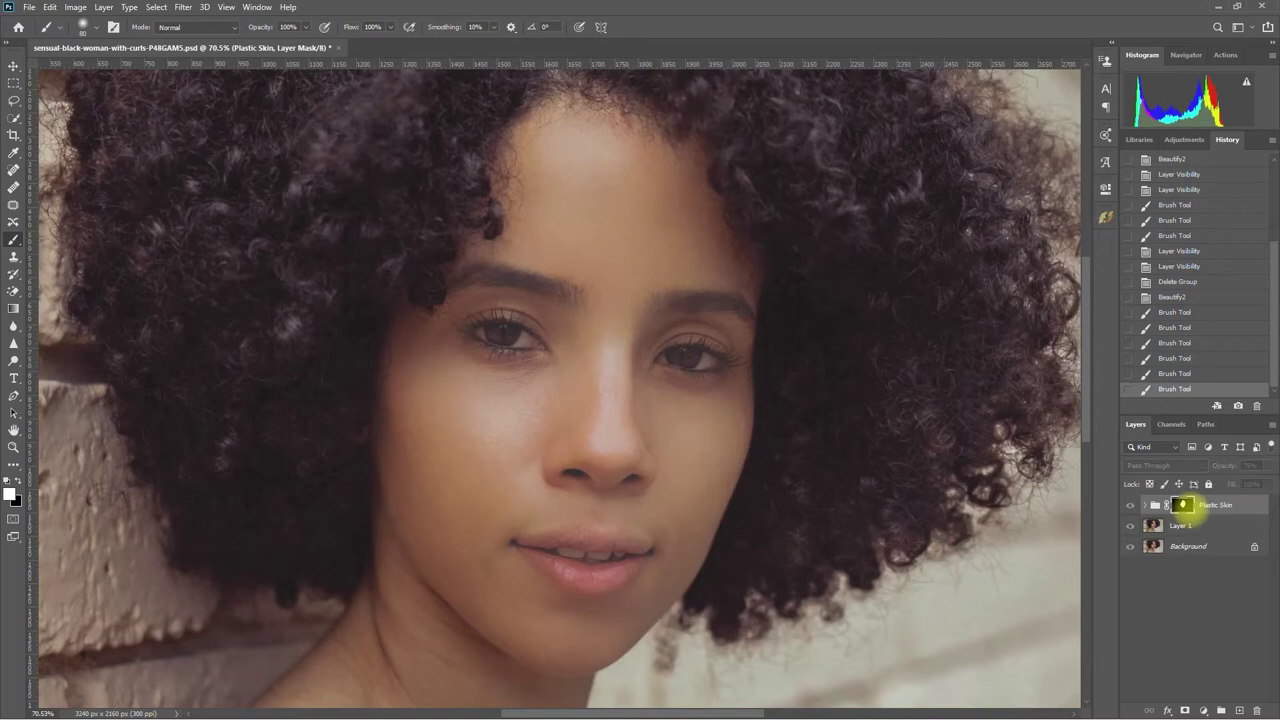
Step: View the Plastic Skin mask alone, fill its lower-left and right-edge gaps white, then return
left_click(1183, 505, "alt")
mouse_move(422, 413)
left_mouse_down()
mouse_move(451, 543)
mouse_move(514, 606)
mouse_move(634, 609)
mouse_move(549, 443)
mouse_move(657, 443)
mouse_move(717, 331)
mouse_move(657, 266)
mouse_move(539, 254)
mouse_move(586, 157)
mouse_move(646, 311)
mouse_move(438, 480)
left_mouse_up()
mouse_move(718, 388)
left_mouse_down()
mouse_move(726, 354)
mouse_move(726, 409)
mouse_move(443, 509)
left_mouse_up()
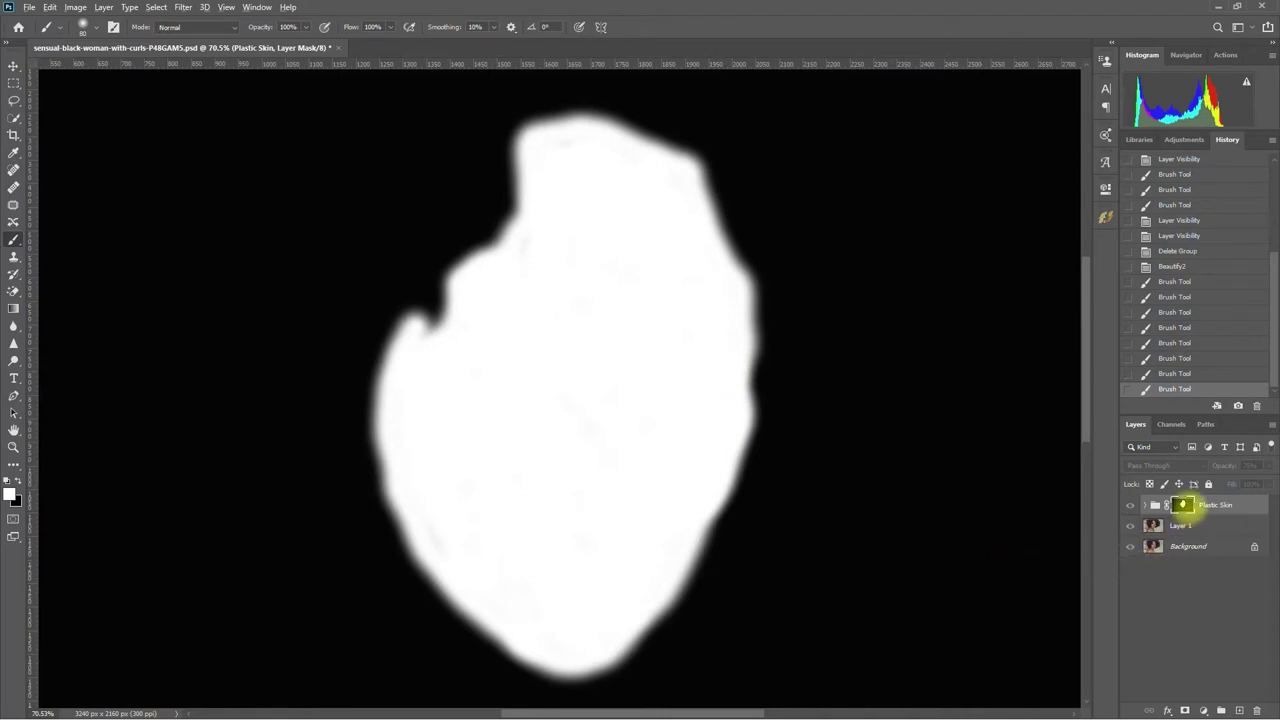
left_click(1183, 504, "alt")
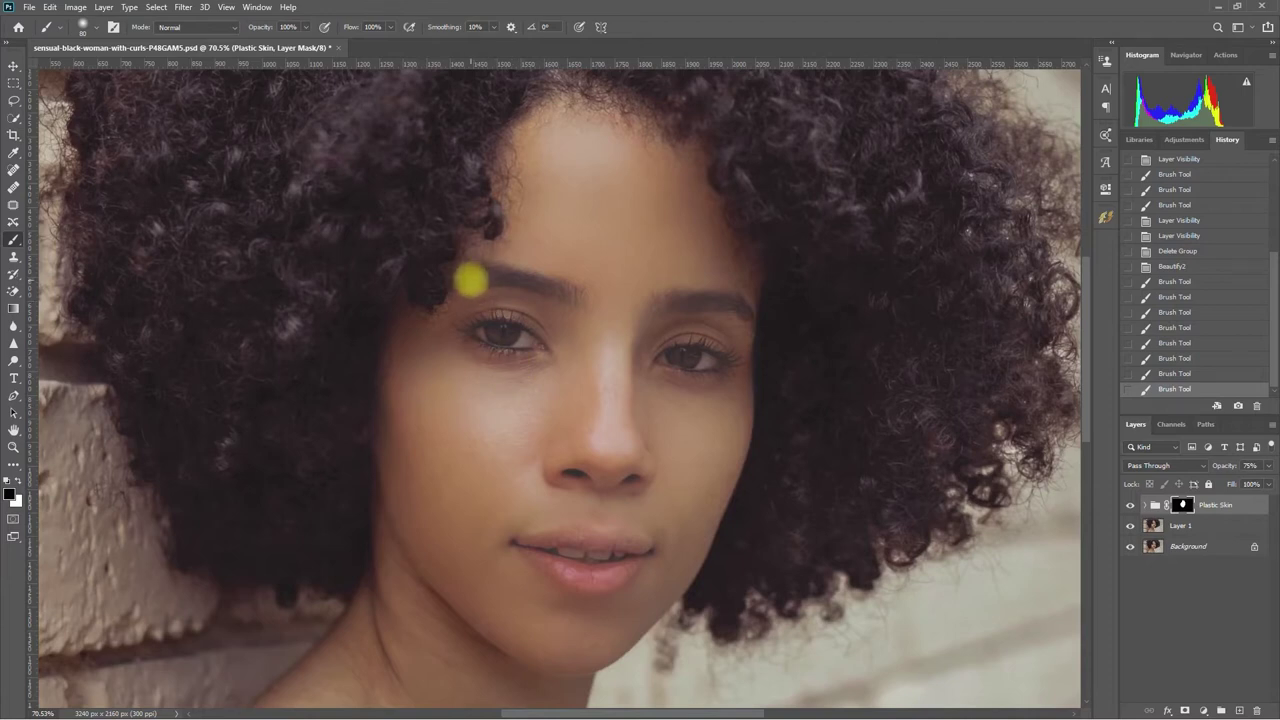
Step: Paint black on the Plastic Skin mask over the eyebrows and lips, then compare on/off
left_click_drag(470, 281, 666, 294)
mouse_move(597, 534)
left_mouse_down()
mouse_move(540, 551)
mouse_move(563, 540)
left_mouse_up()
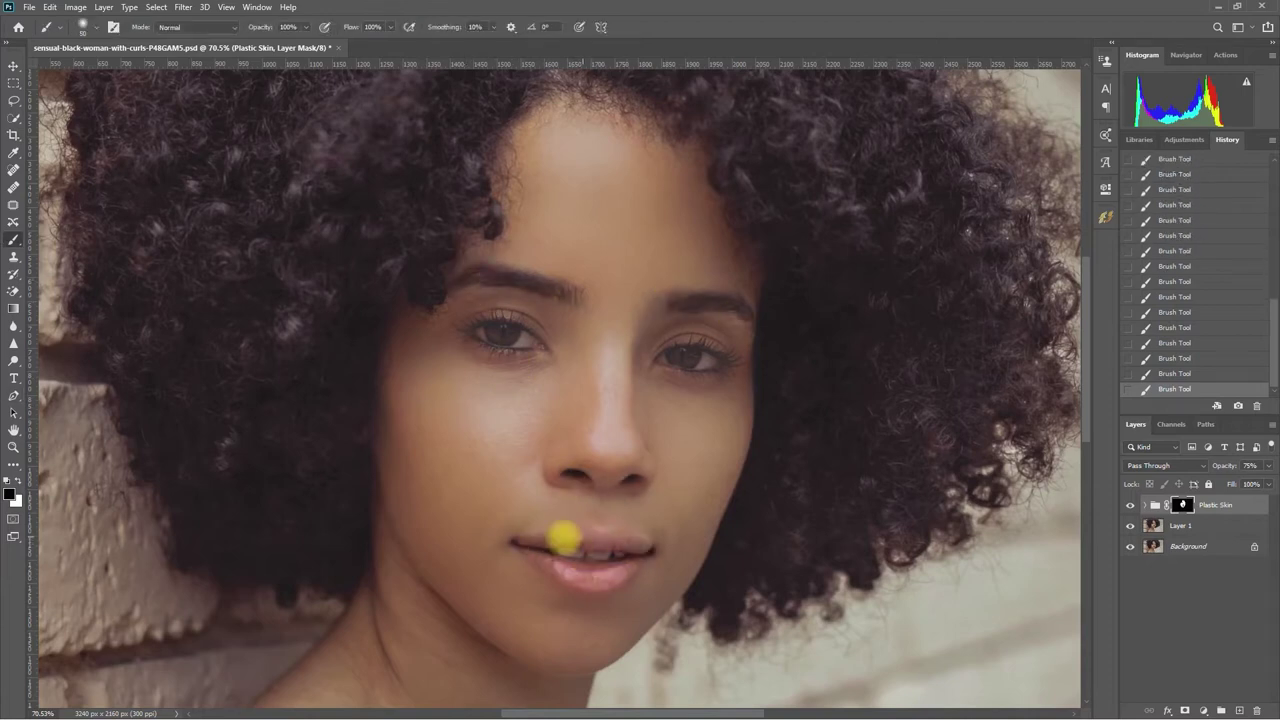
left_click_drag(665, 355, 700, 362)
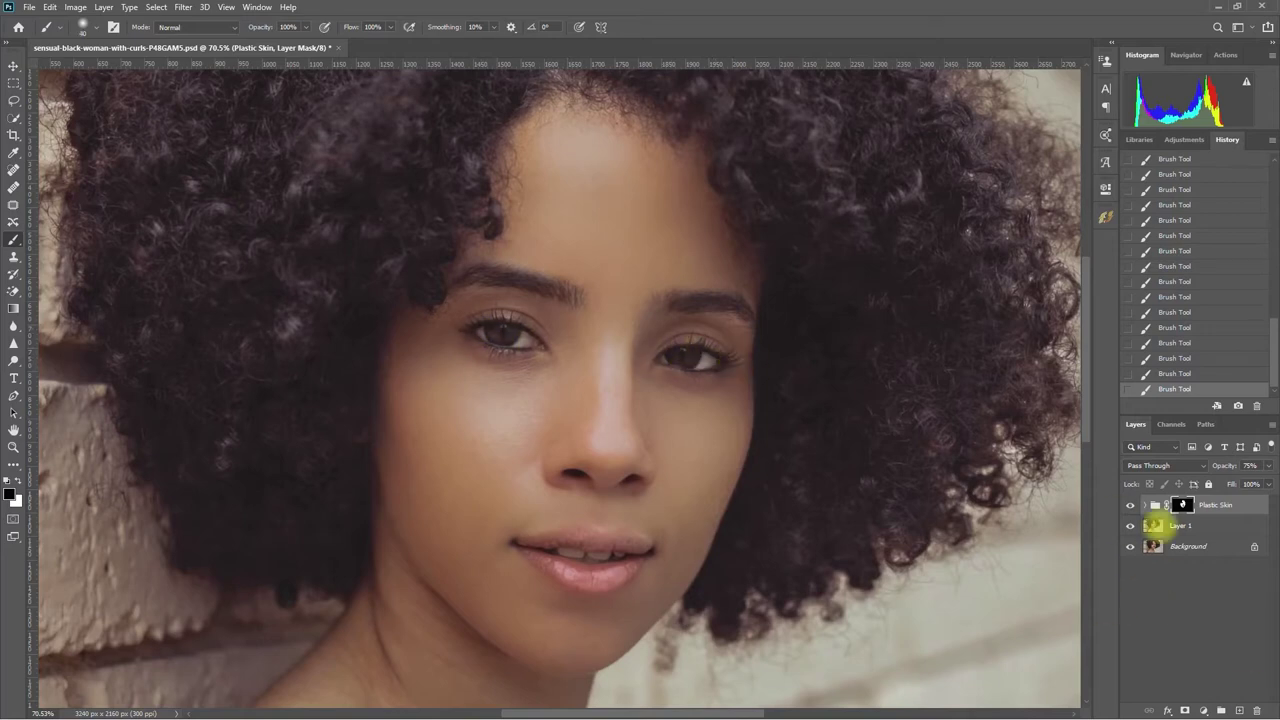
left_click(1130, 505)
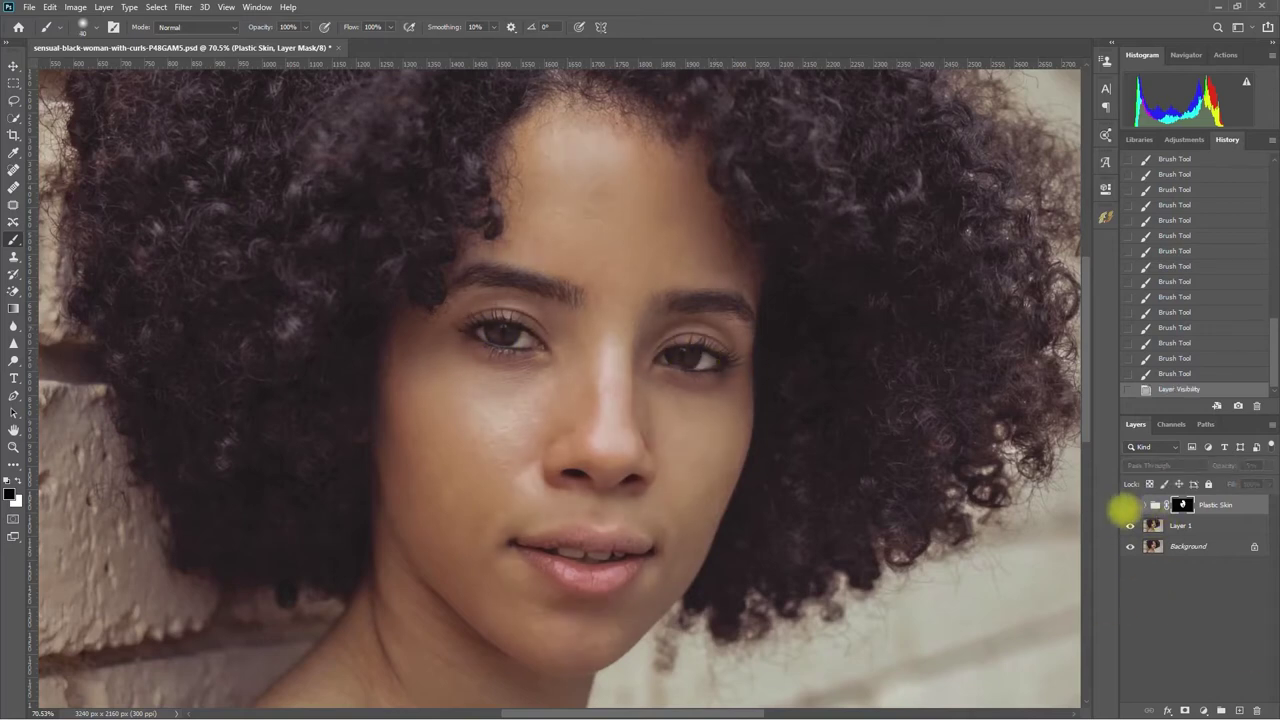
left_click(1130, 505)
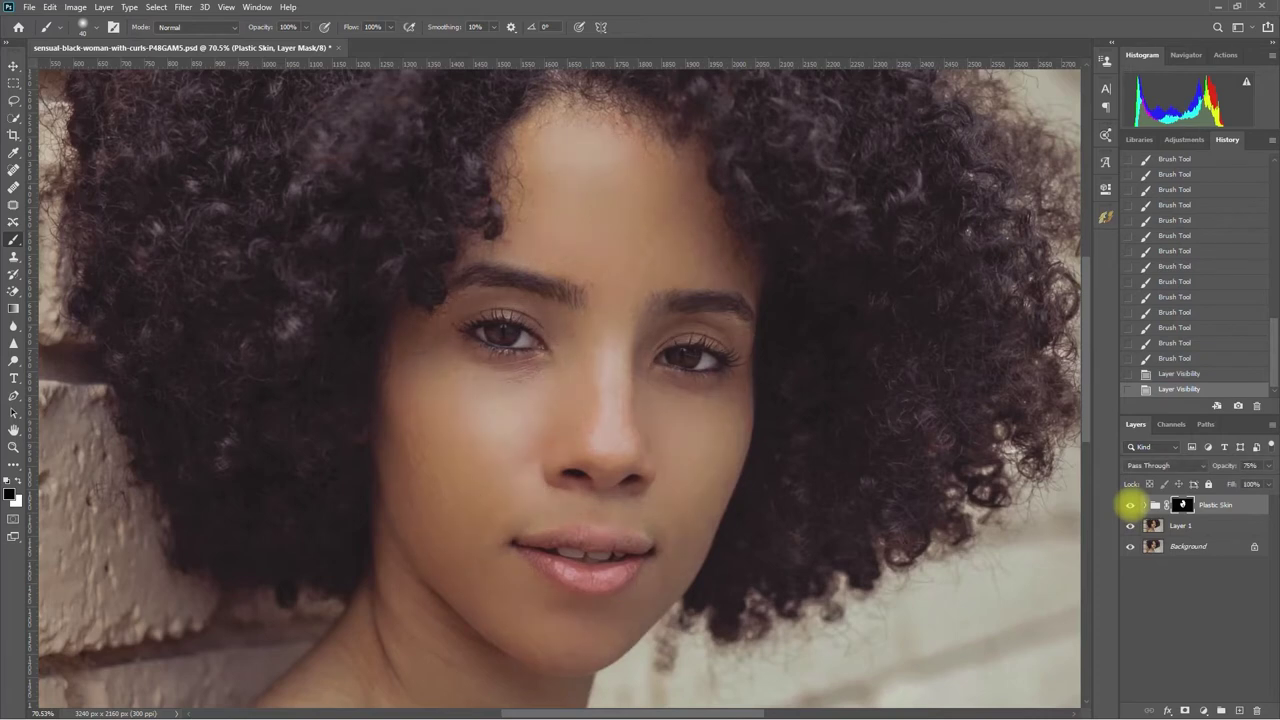
left_click(1130, 505)
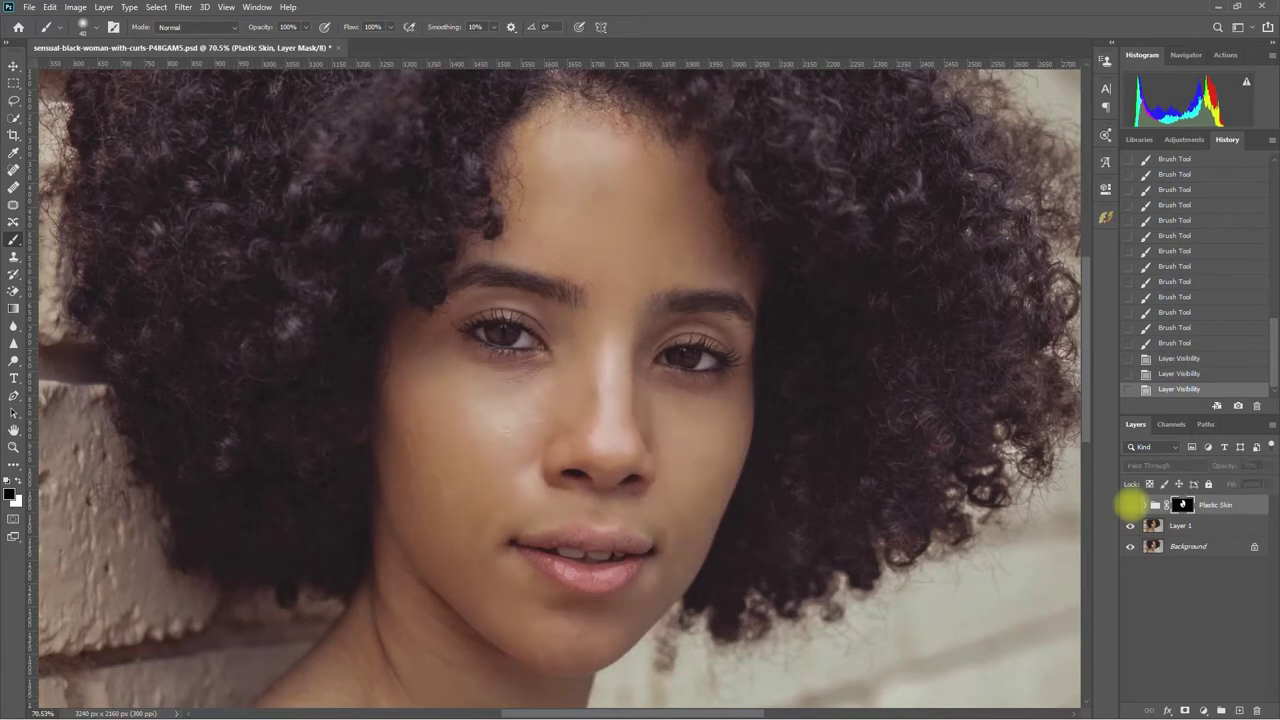
left_click(1130, 505)
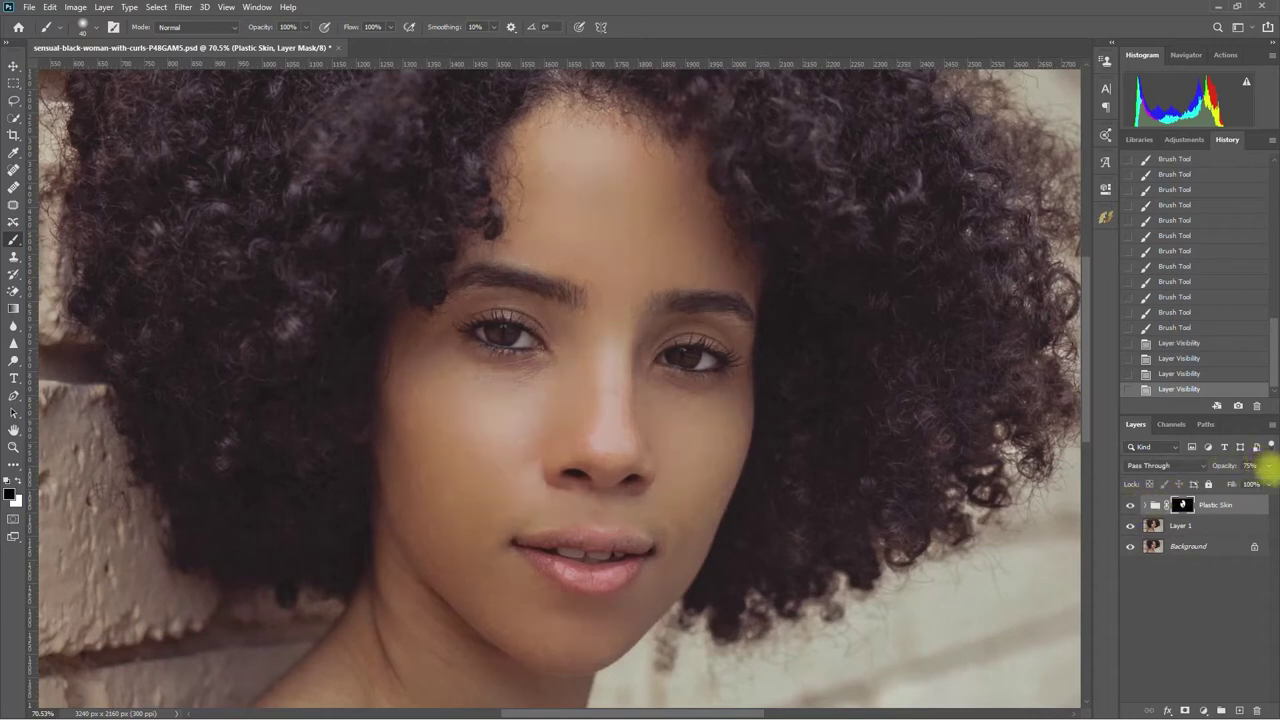
Step: Adjust the Plastic Skin group's opacity and compare the effect on and off at full view
left_click(1200, 590)
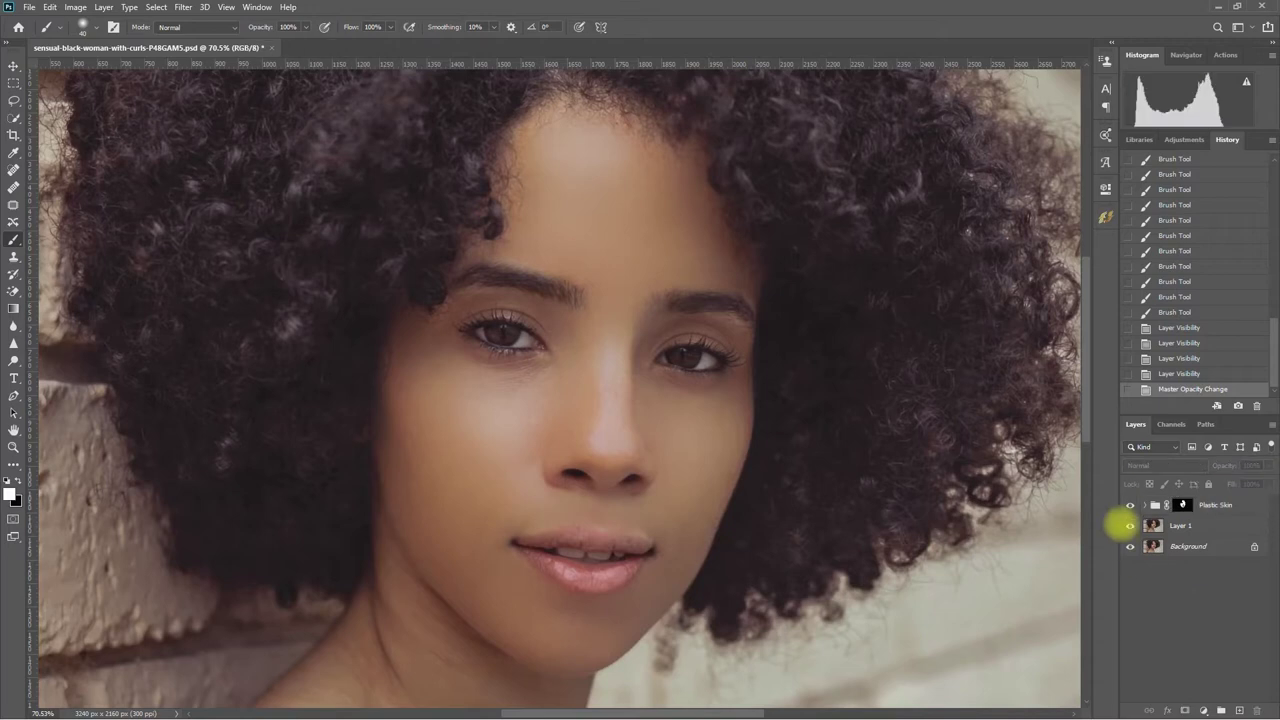
left_click(1130, 505)
left_click(1130, 505)
left_click(1130, 505)
key("ctrl+0")
left_click(1130, 505)
left_click(1236, 505)
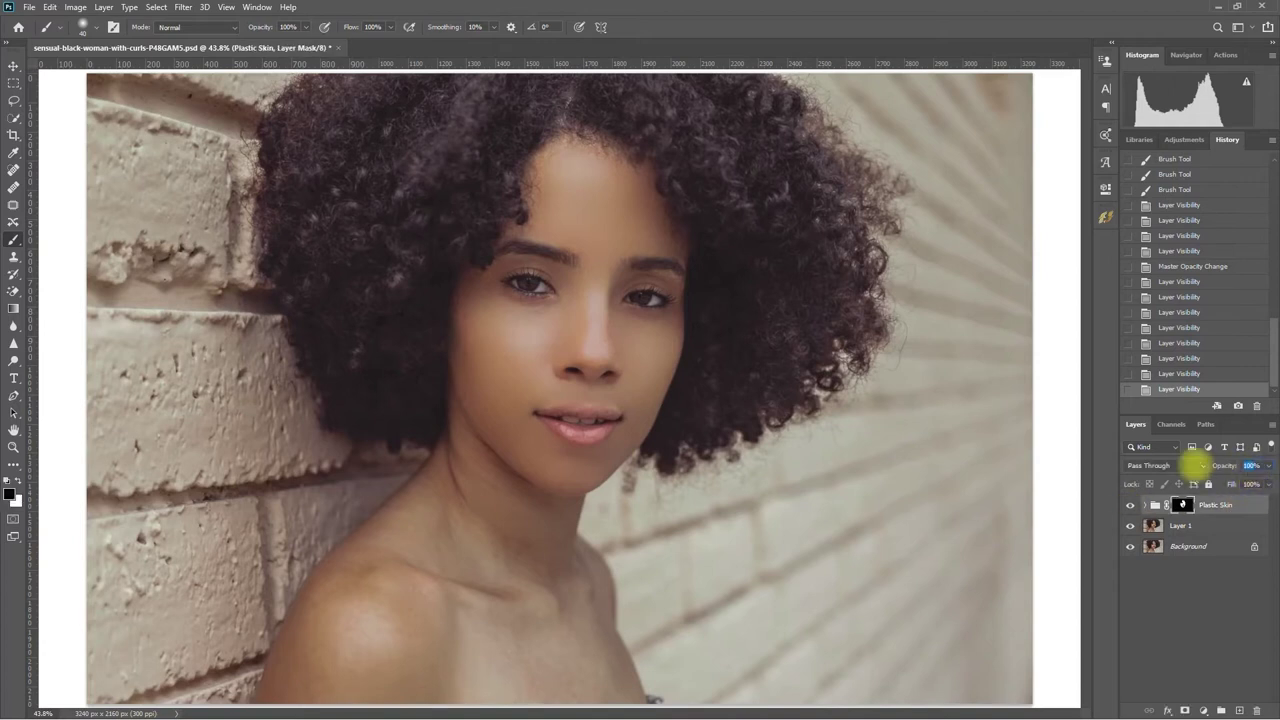
left_click(1214, 634)
left_click(1130, 505)
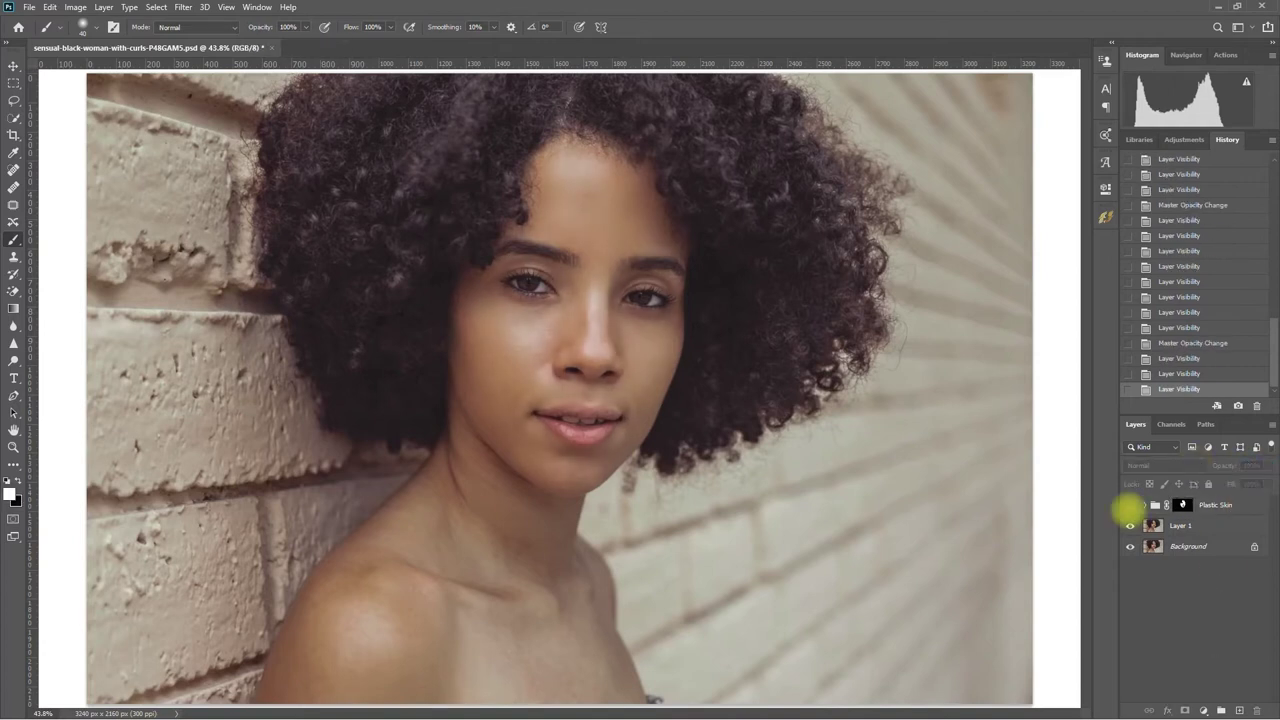
left_click(1130, 505)
Step: Zoom in and centre the face, comparing the Plastic Skin effect on and off
key("v")
scroll(526, 371, "up", 3)
scroll(611, 363, "up", 2)
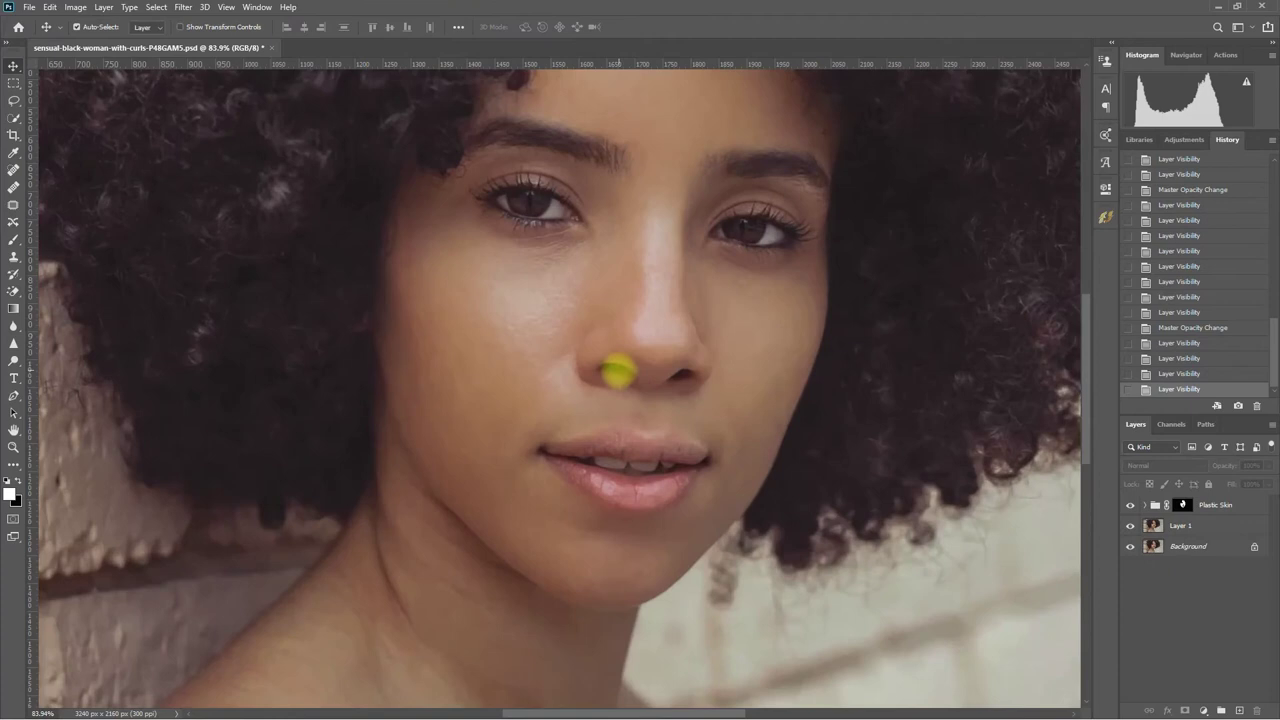
left_click_drag(690, 325, 631, 403)
left_click(1130, 505)
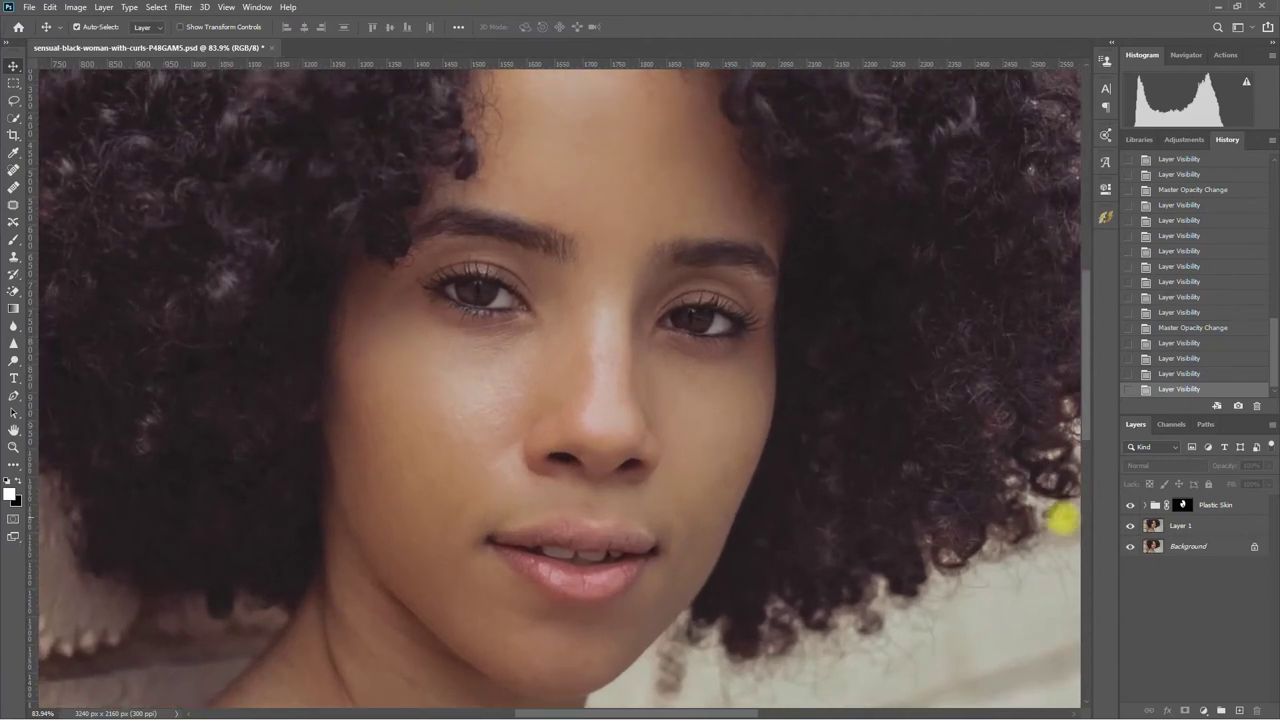
left_click(1130, 505)
left_click(1130, 505)
Step: Preview the image in legacy Save for Web without saving, then apply Beautify's Grain effect
left_click(29, 7)
left_click(238, 253)
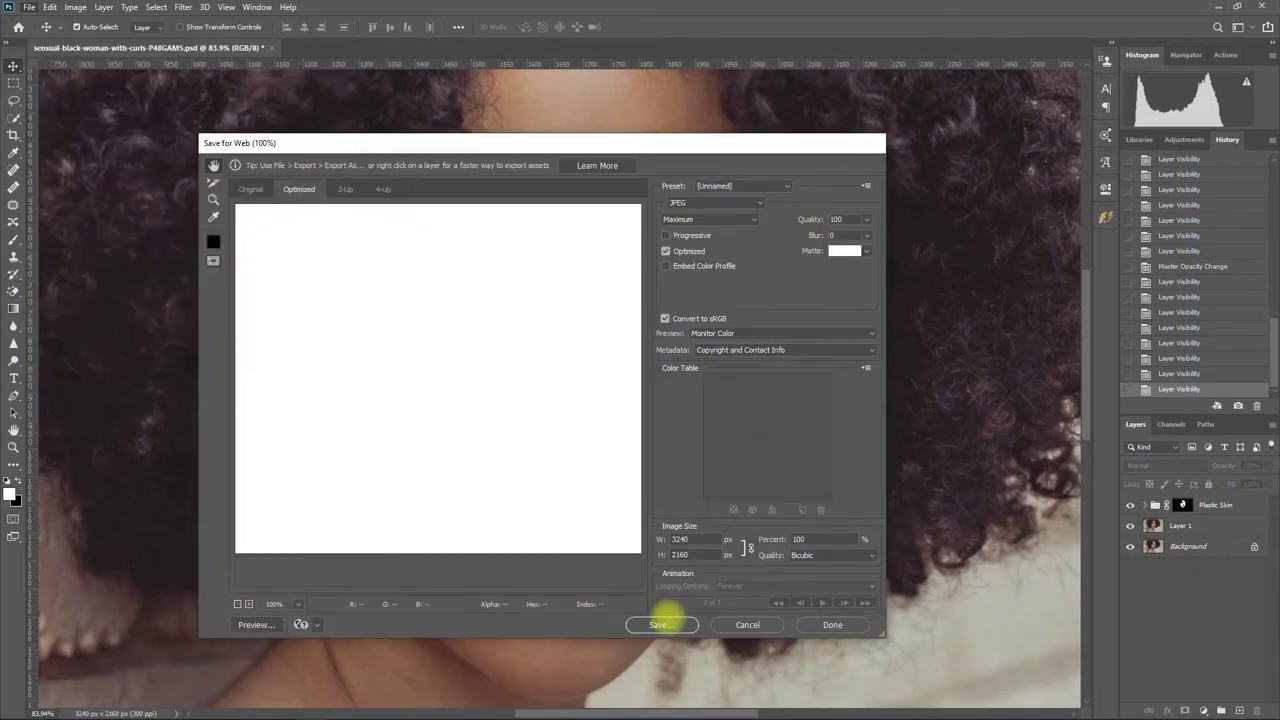
left_click(684, 625)
key("Return")
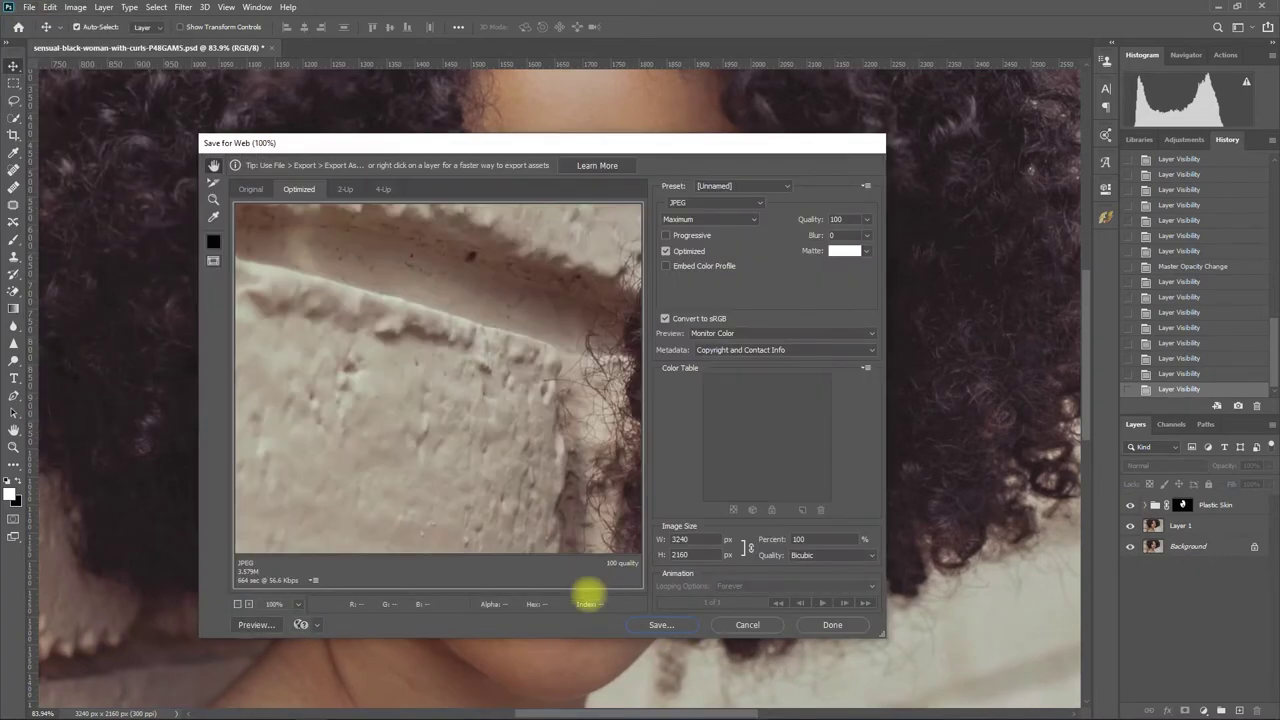
left_click(1105, 217)
left_click(1045, 414)
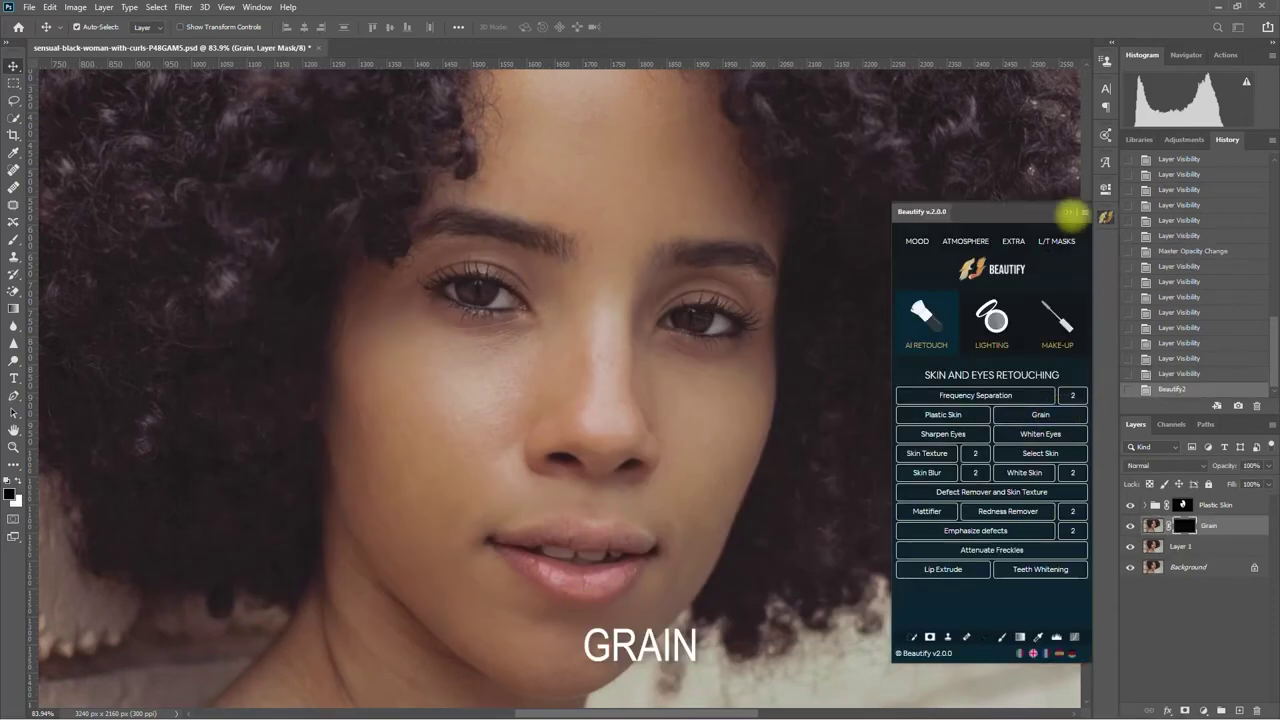
Step: Copy the Plastic Skin mask onto the Grain layer, replacing its mask, and compare
left_click(1068, 212)
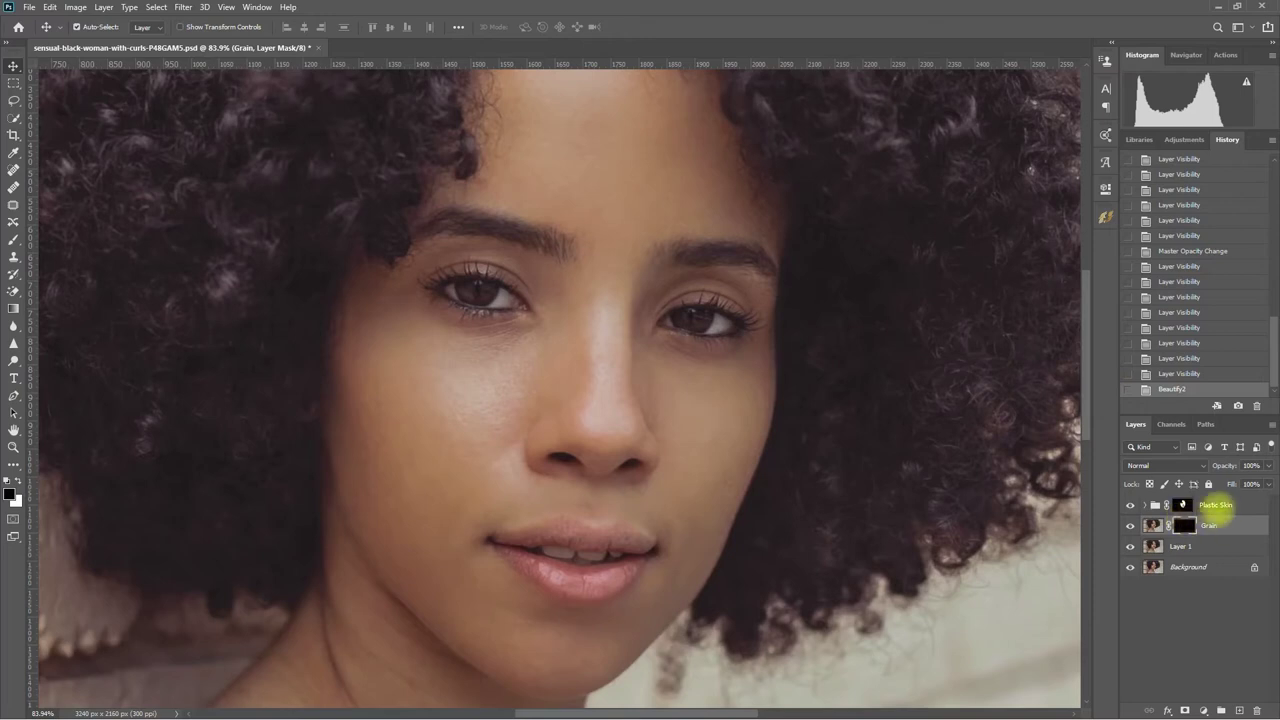
left_click(1183, 504)
left_click_drag(1183, 504, 1183, 525)
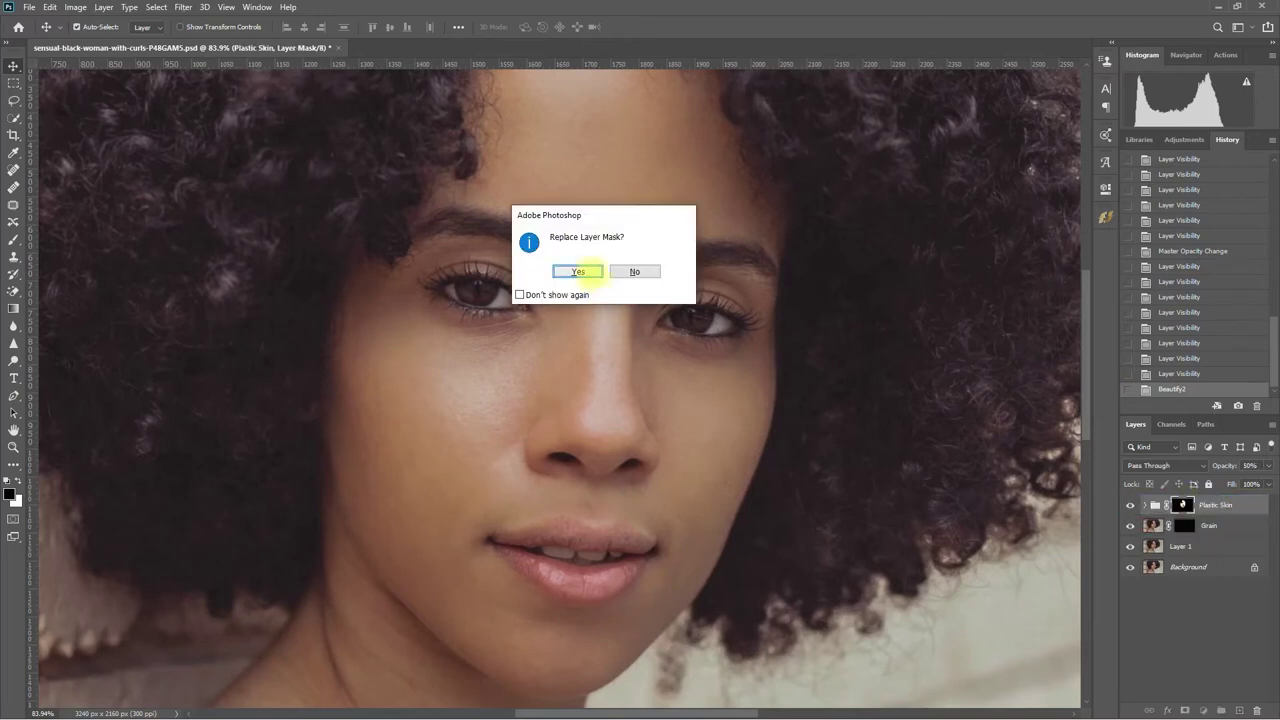
left_click(580, 269)
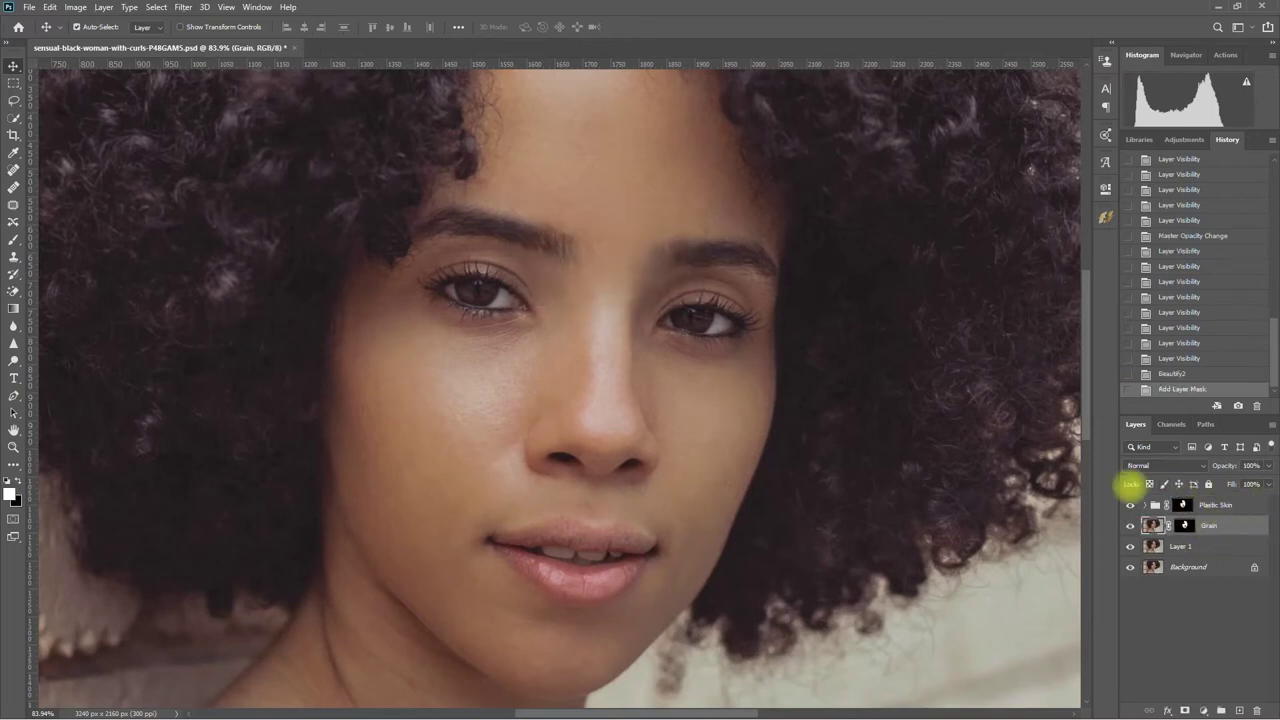
left_click(1130, 525)
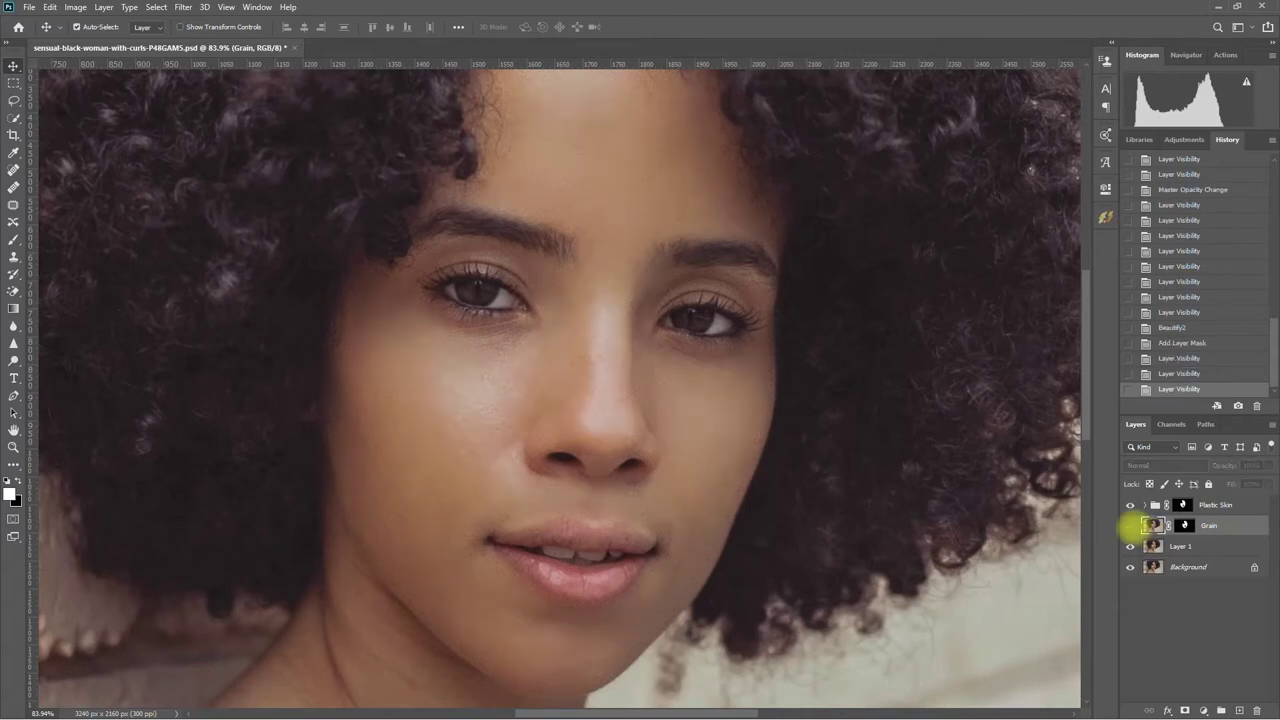
scroll(760, 455, "up", 2)
left_click(1130, 525)
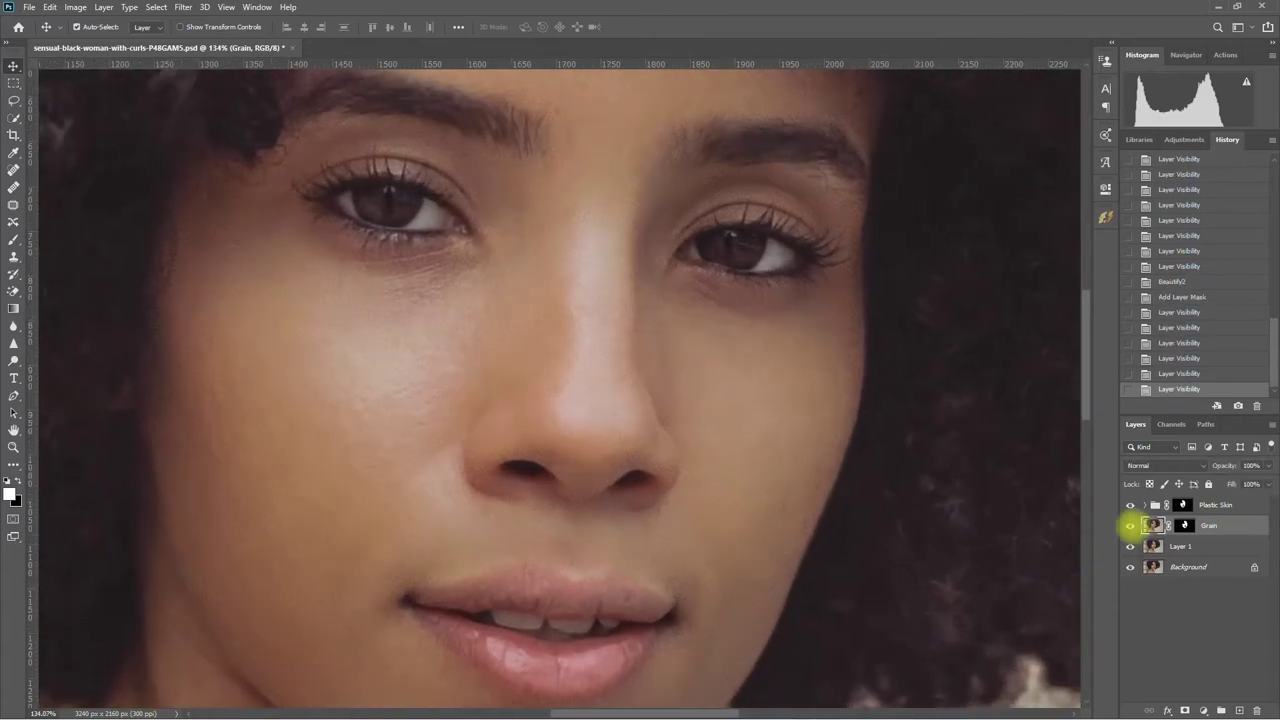
left_click(1130, 525)
Step: Move Grain above the Plastic Skin group and lower its opacity to 35%
left_click_drag(1234, 527, 1222, 505)
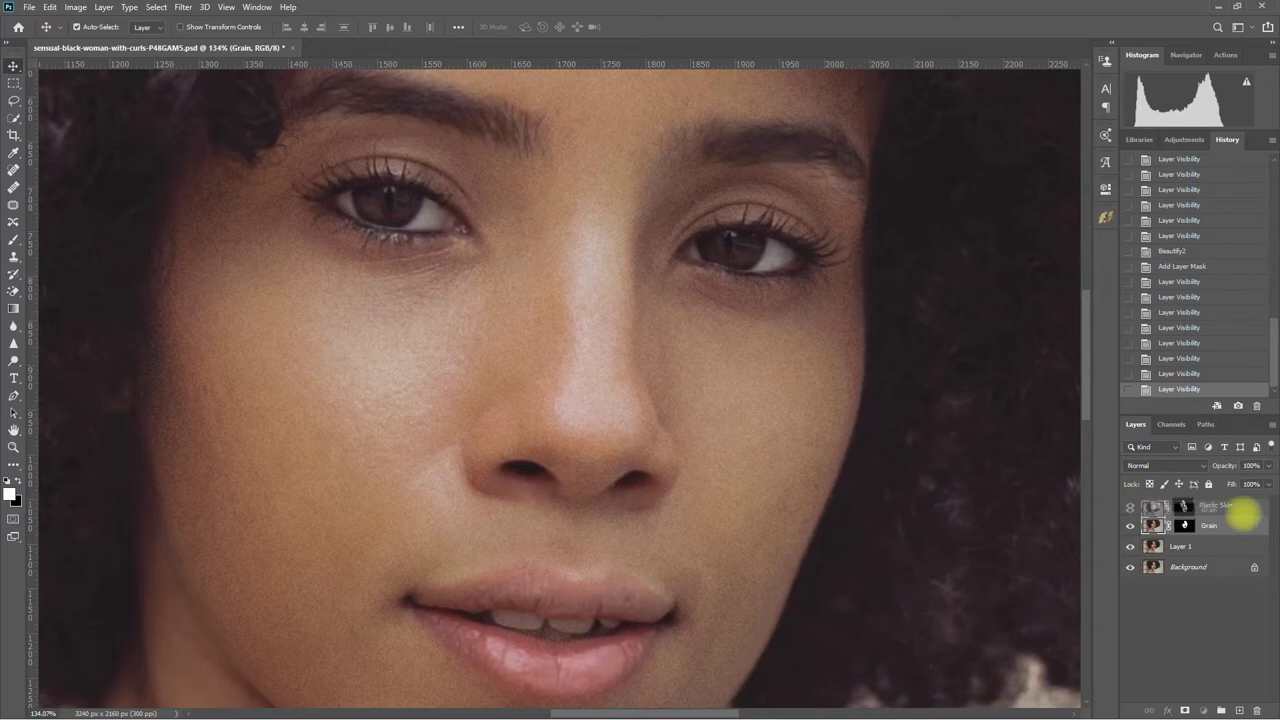
left_click(1130, 505)
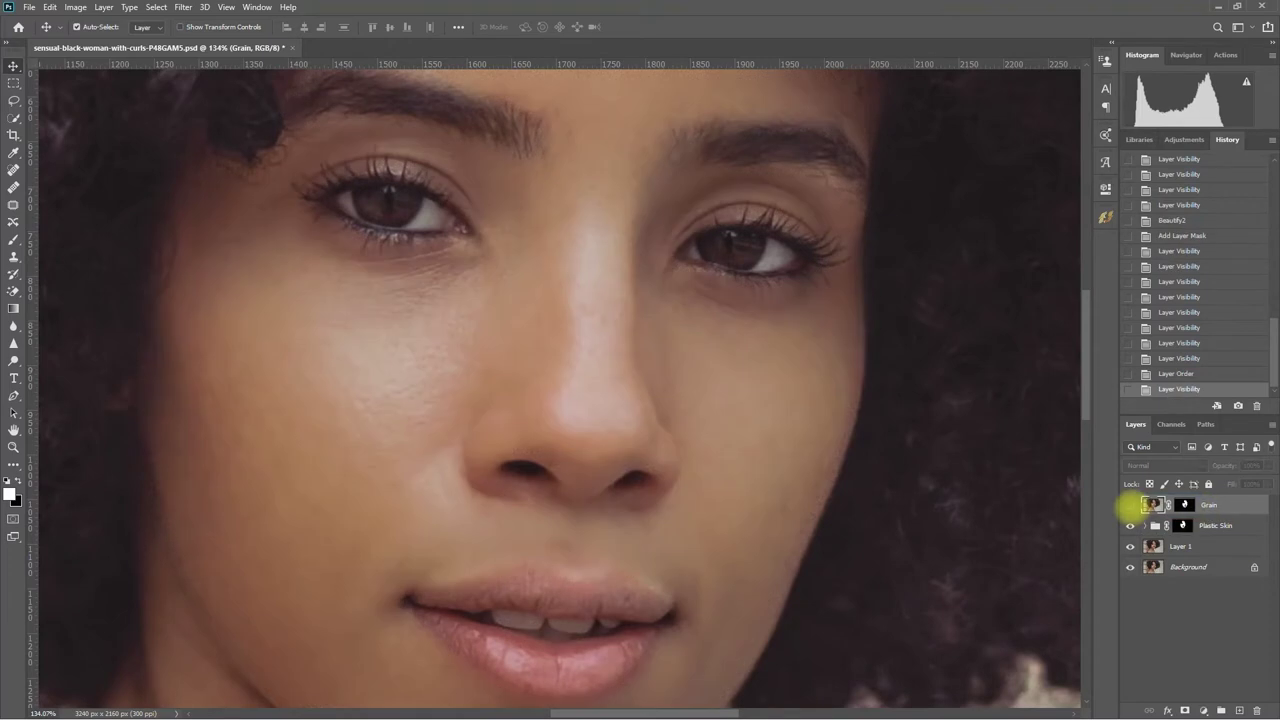
left_click(1130, 505)
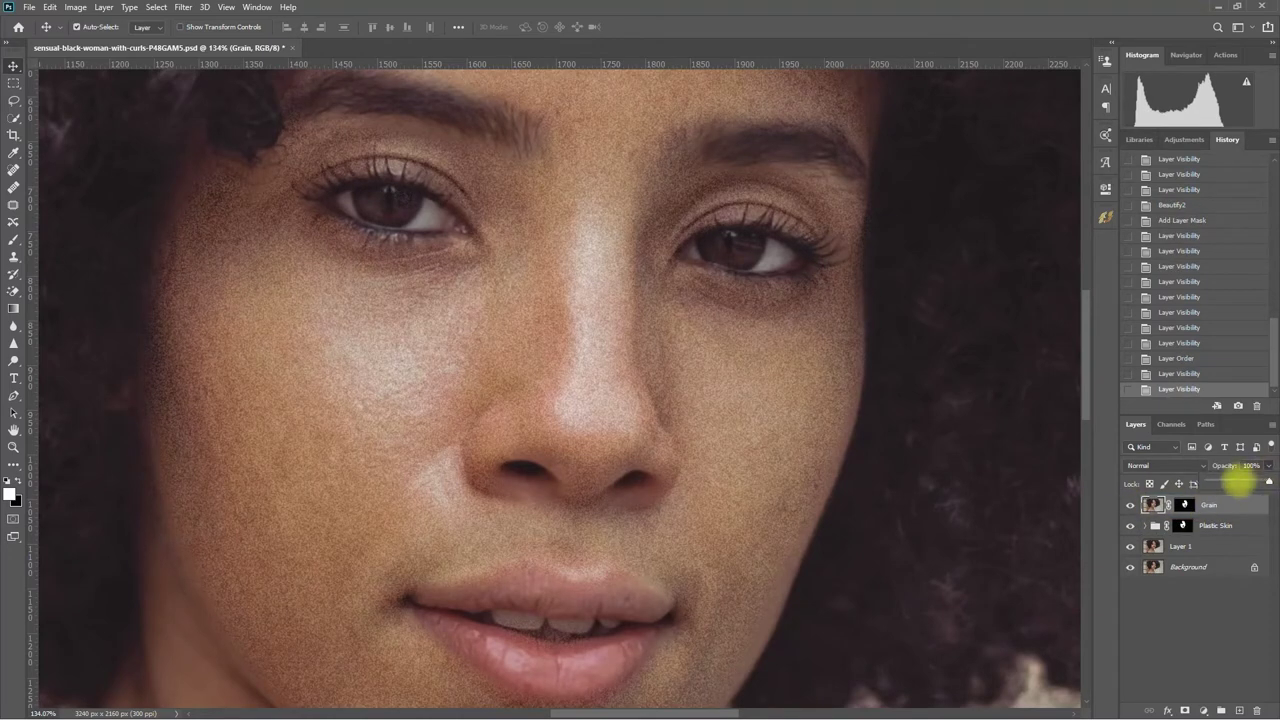
left_click(1130, 505)
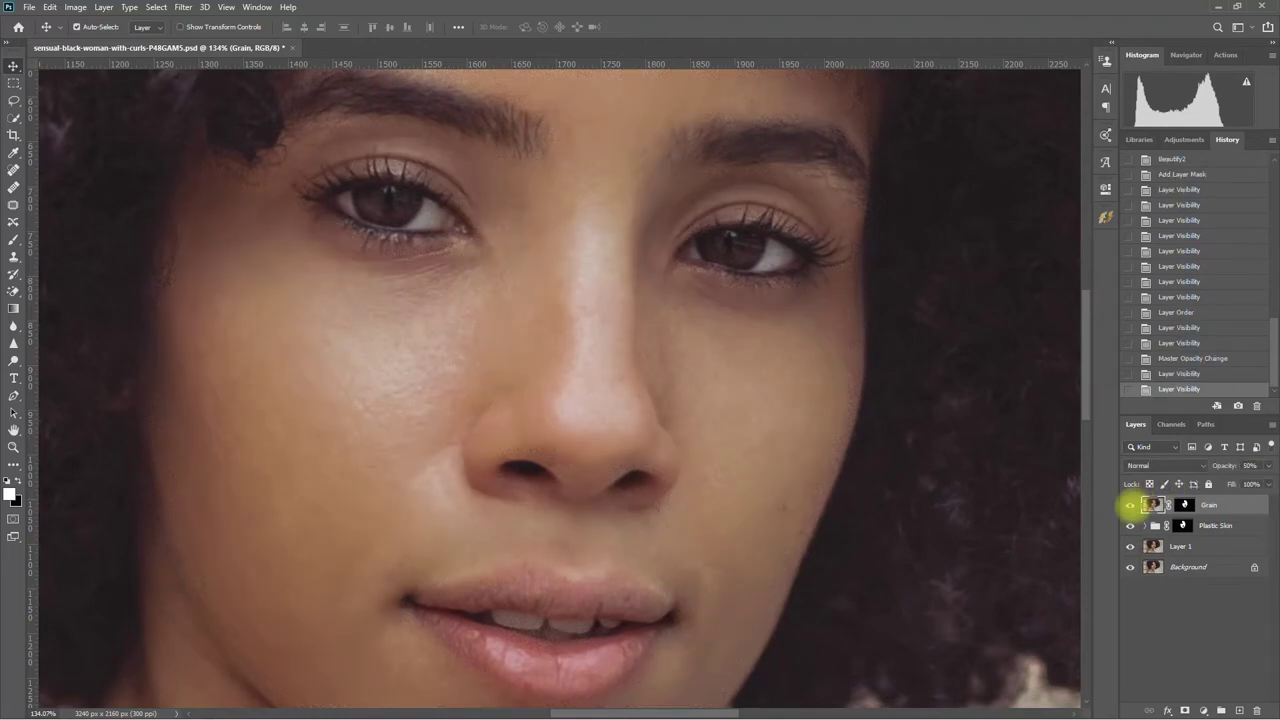
key("ctrl+0")
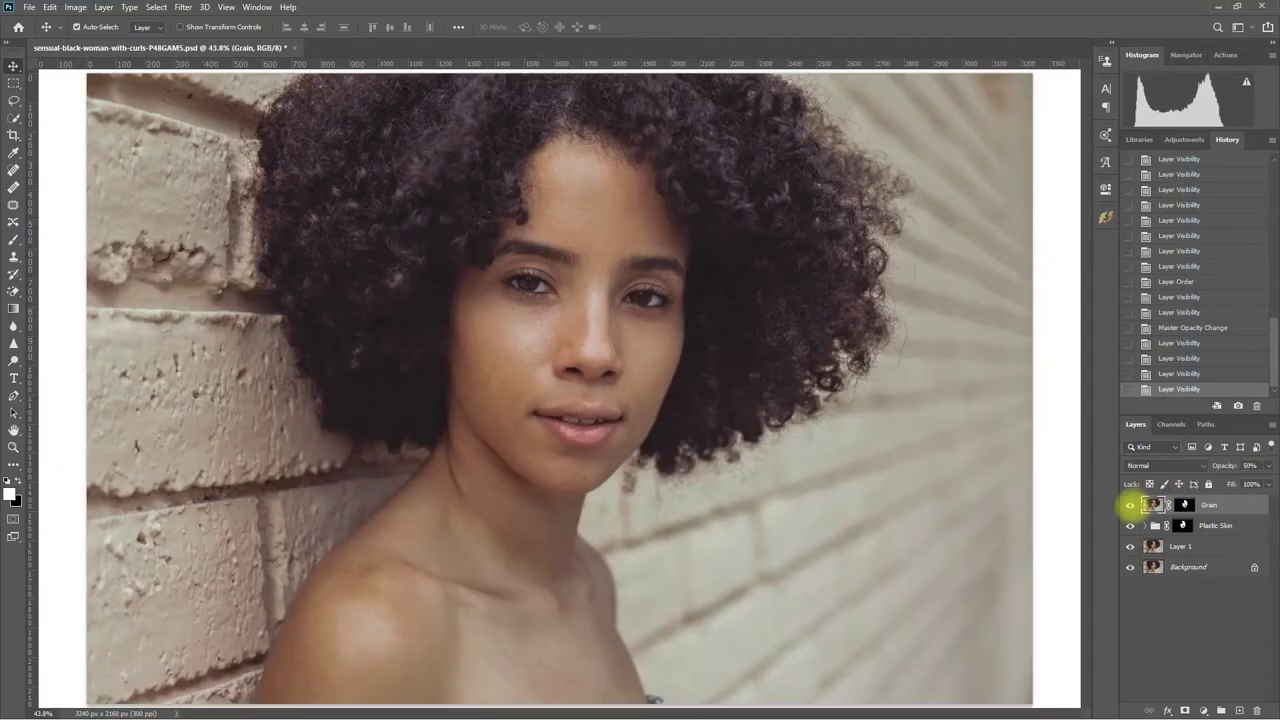
left_click_drag(1249, 466, 1223, 471)
left_click(1130, 505)
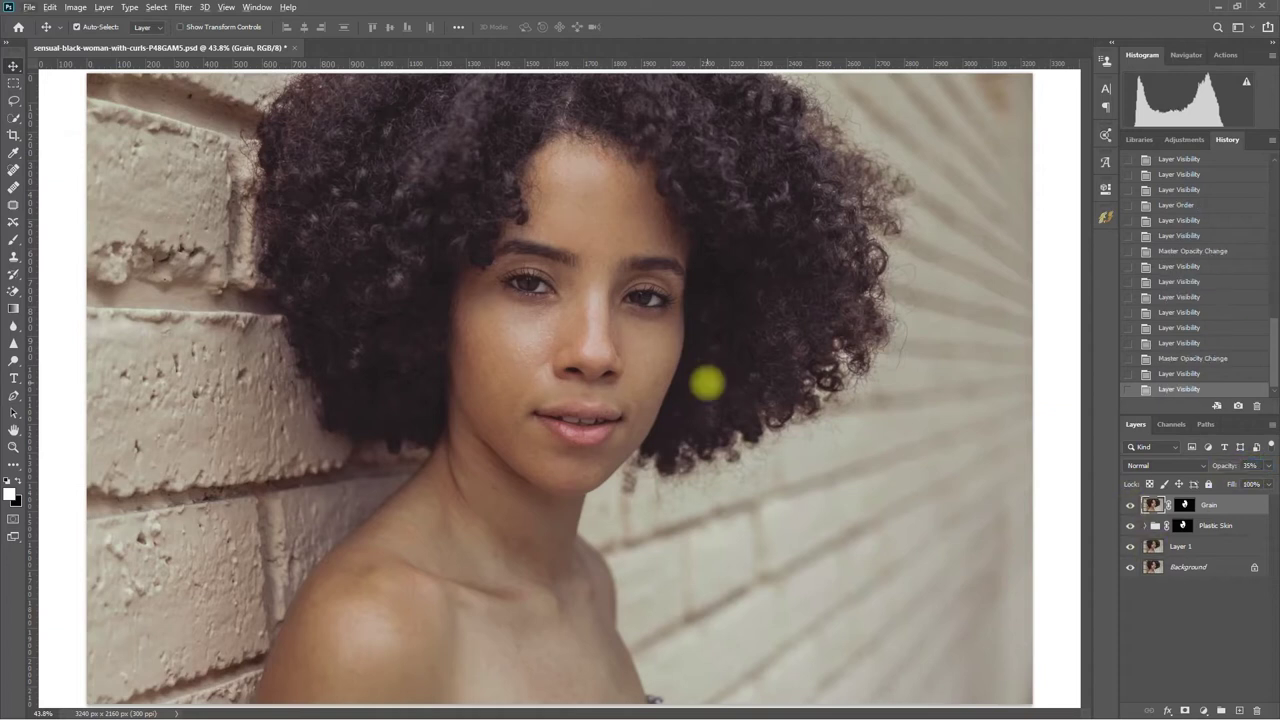
scroll(705, 380, "up", 3)
left_click(1115, 557)
Step: Apply Beautify's Sharpen Eyes effect and invert the new Sharpness layer's mask
left_click(1130, 505)
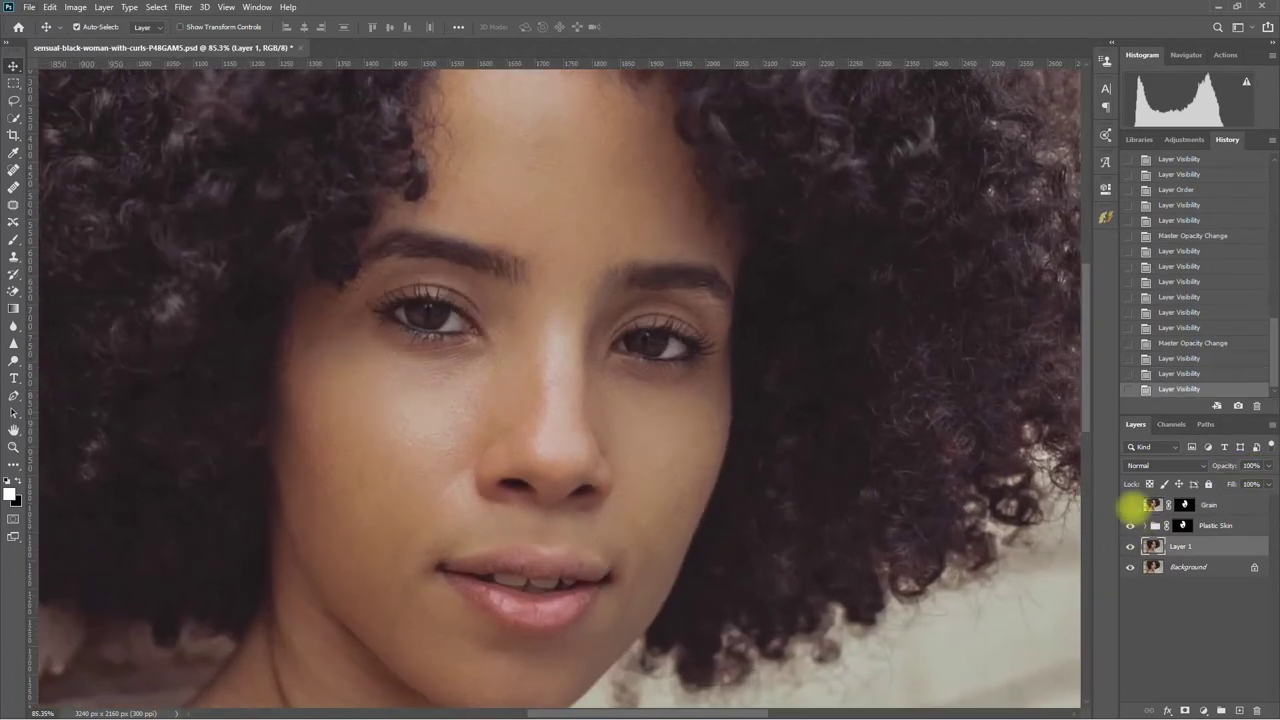
left_click(1227, 505)
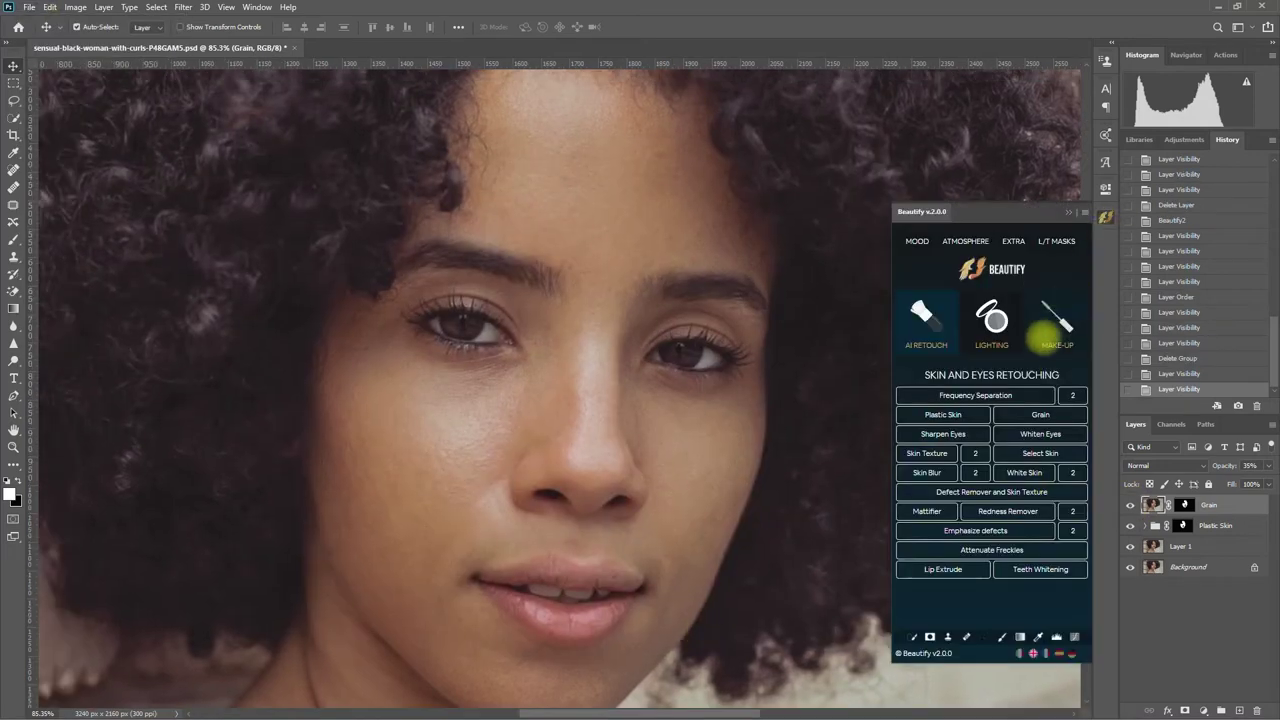
left_click(975, 434)
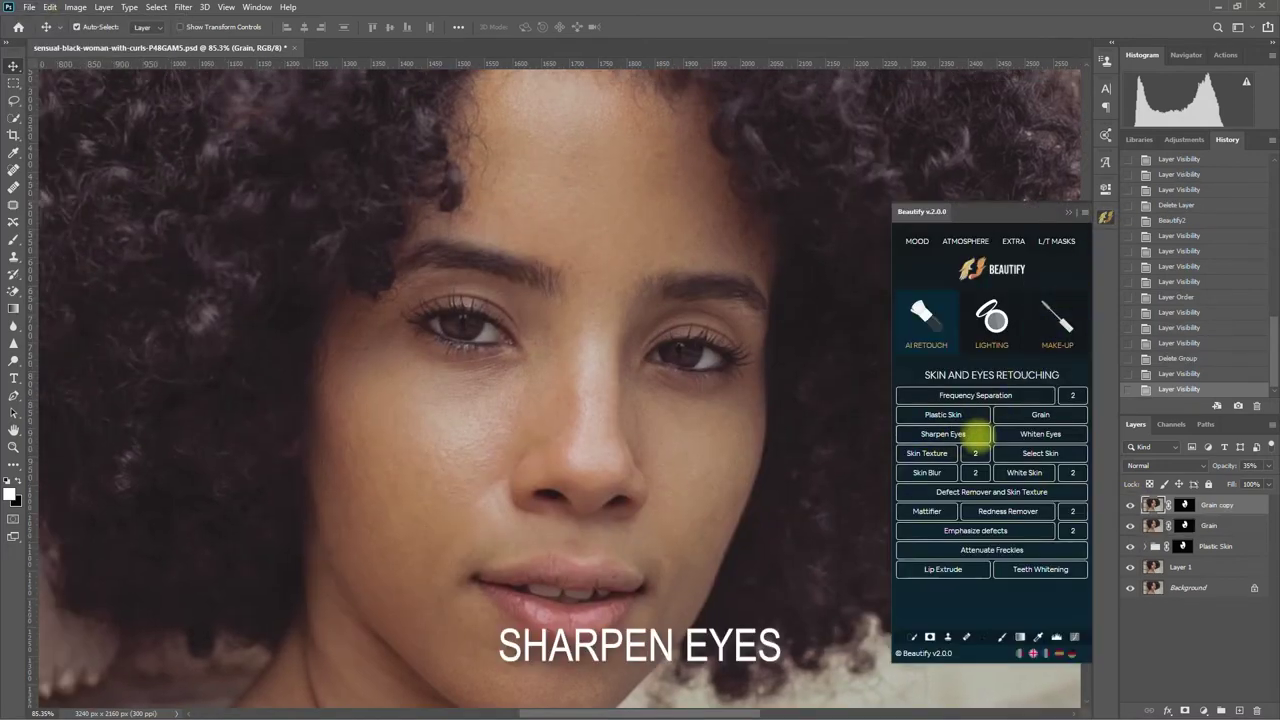
left_click(1068, 212)
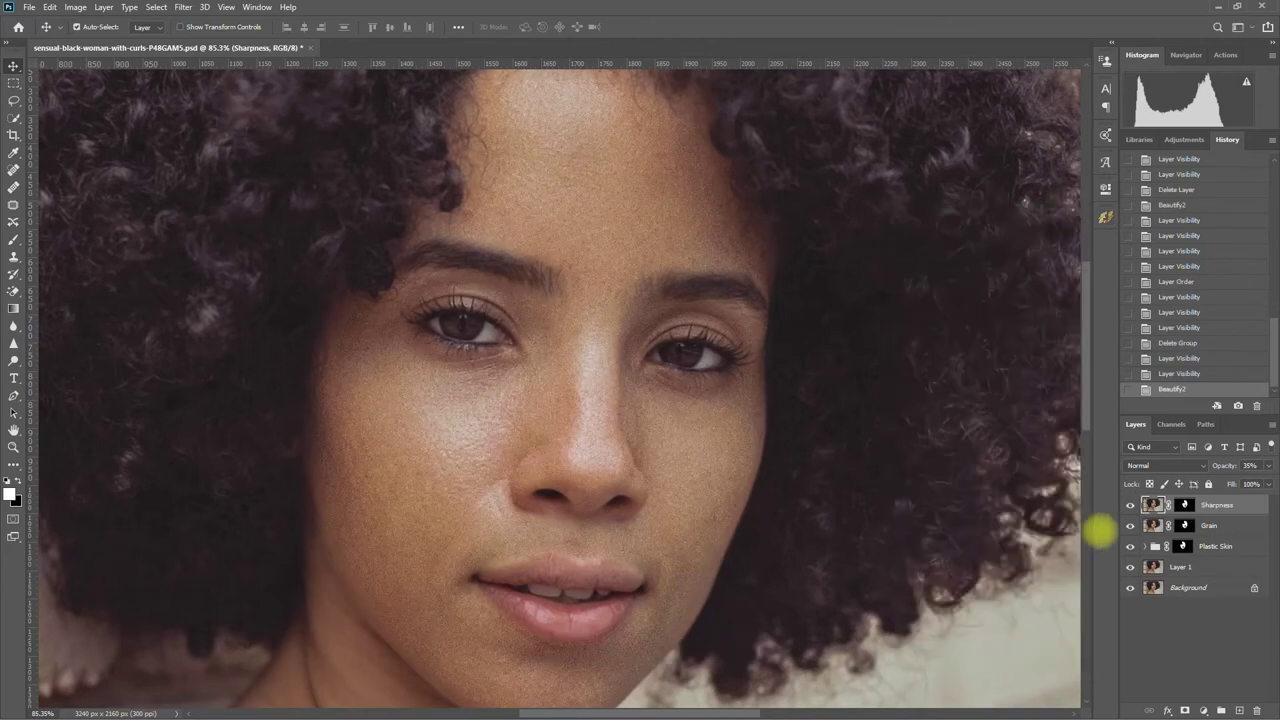
left_click(1130, 505)
left_click(1130, 505)
left_click(1184, 505)
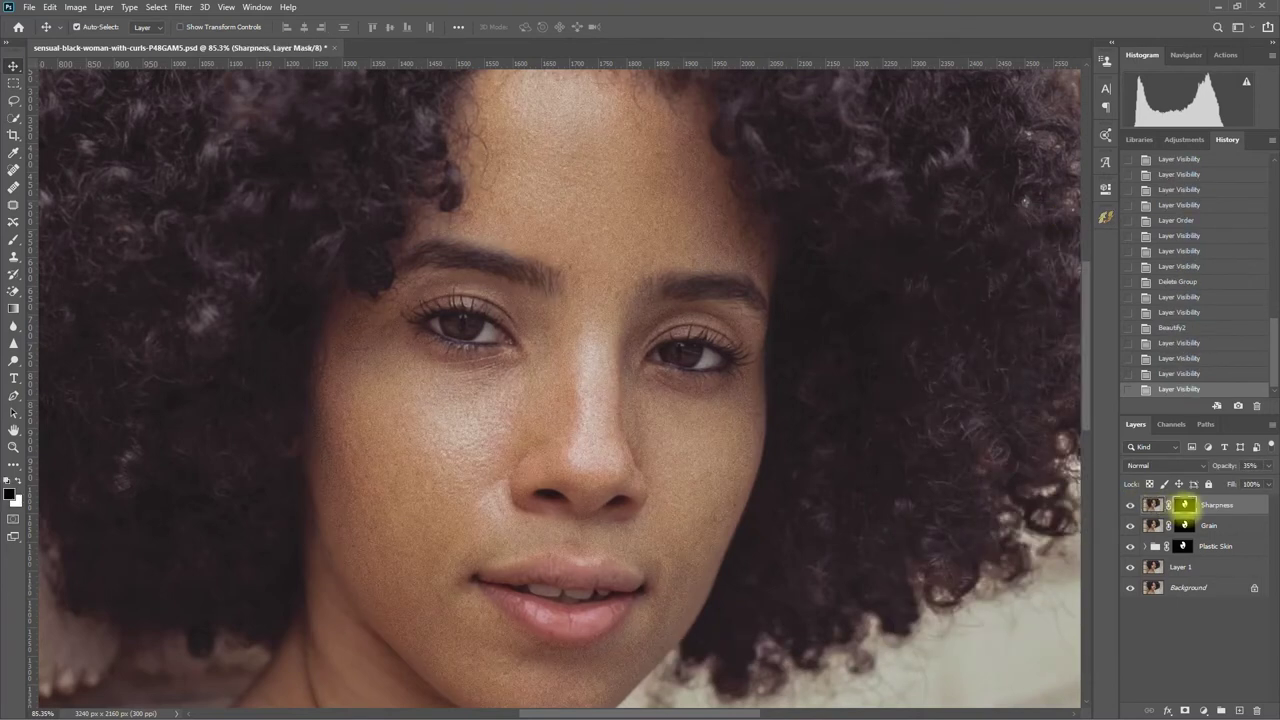
key("ctrl")
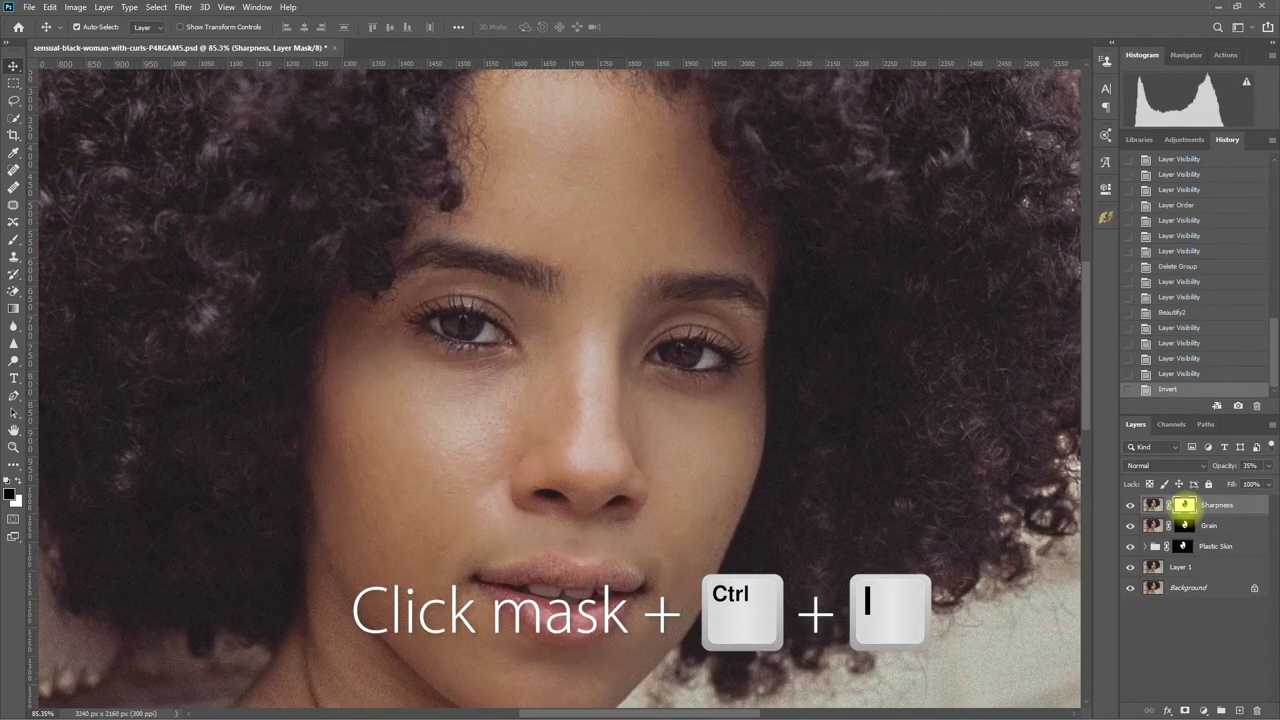
Step: Compare the Sharpness layer on and off while zooming, keeping its opacity at 35%
left_click(1130, 505)
left_click(1130, 505)
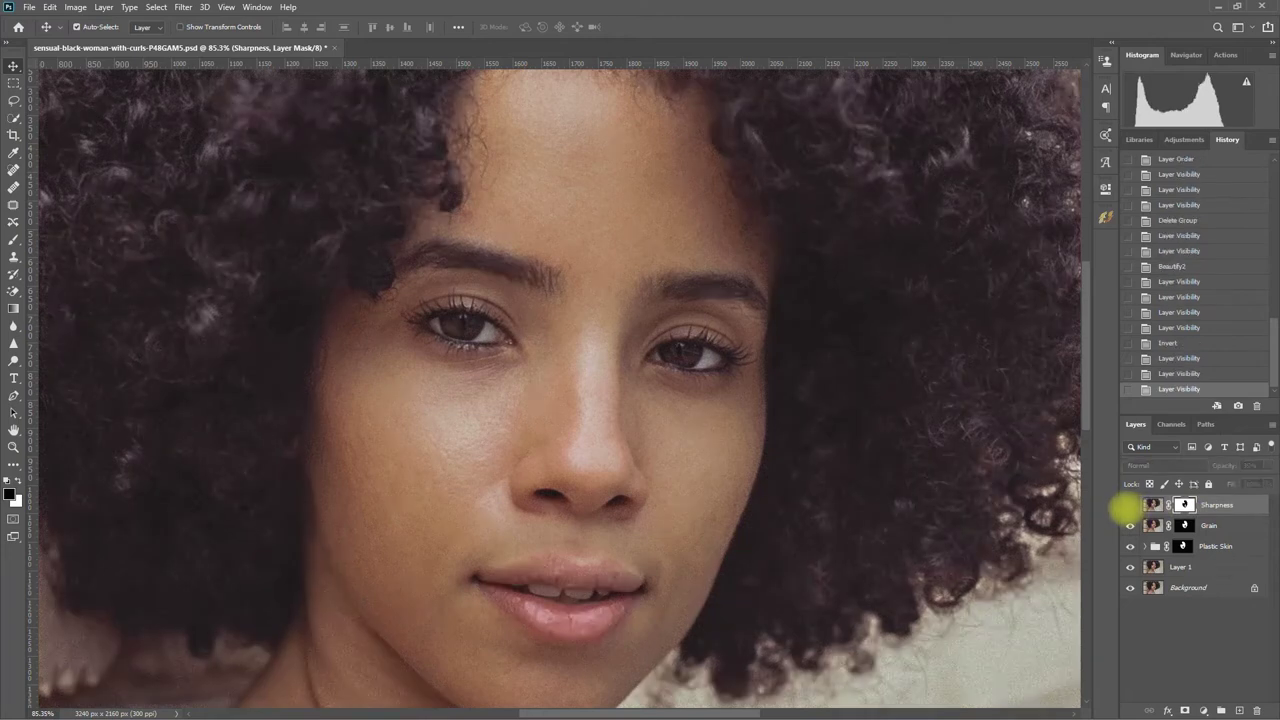
left_click(1130, 505)
scroll(797, 431, "up", 2)
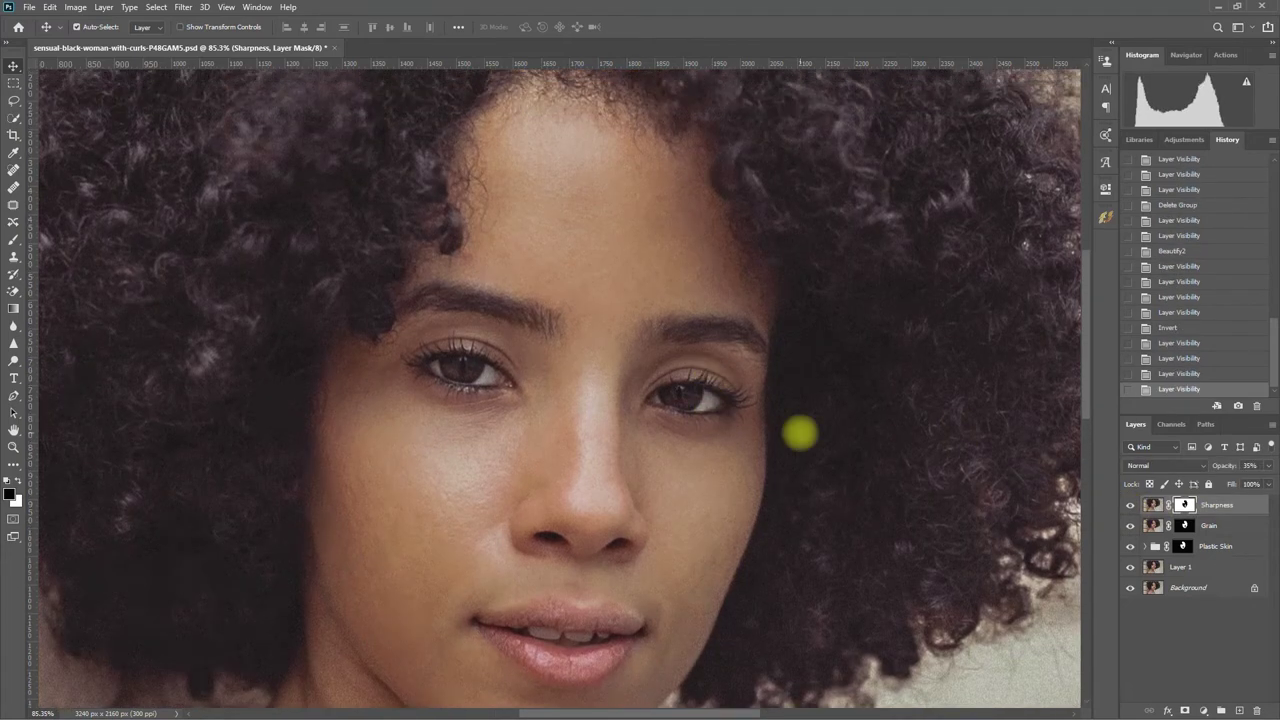
scroll(767, 447, "up", 1)
scroll(767, 447, "up", 3)
left_click(1130, 505)
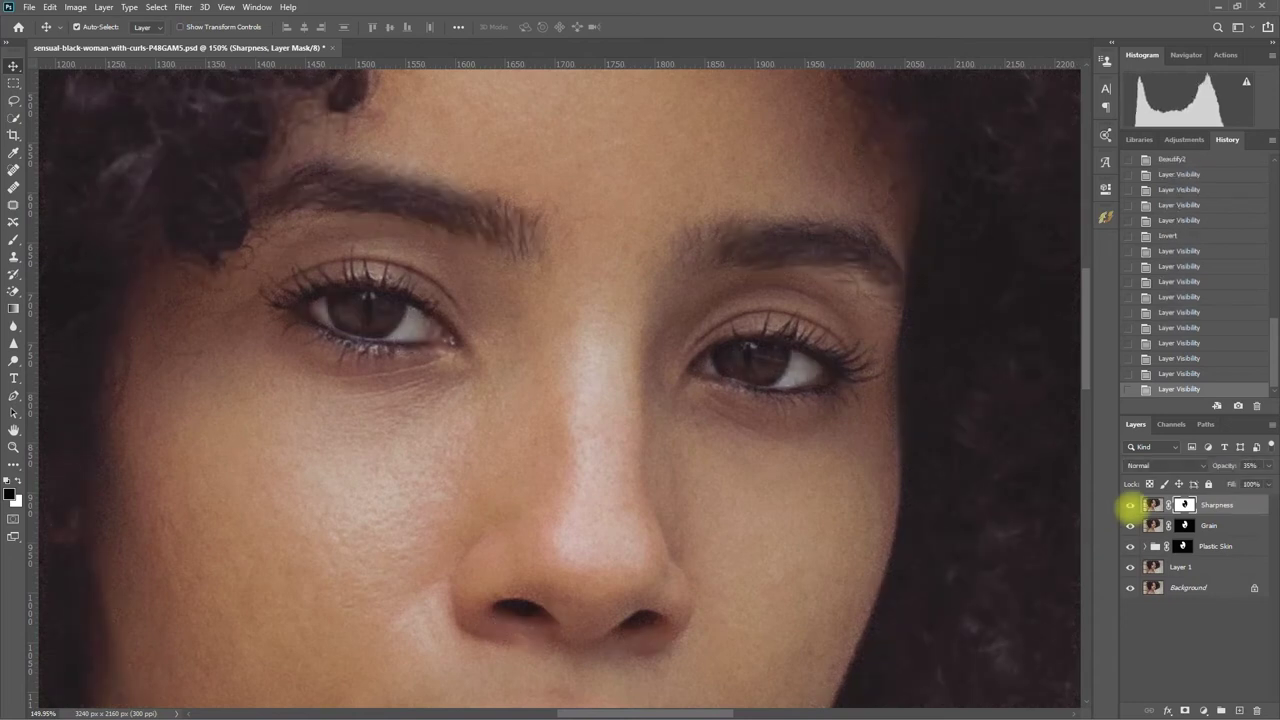
scroll(666, 486, "down", 3)
scroll(660, 451, "down", 6)
scroll(657, 424, "down", 1)
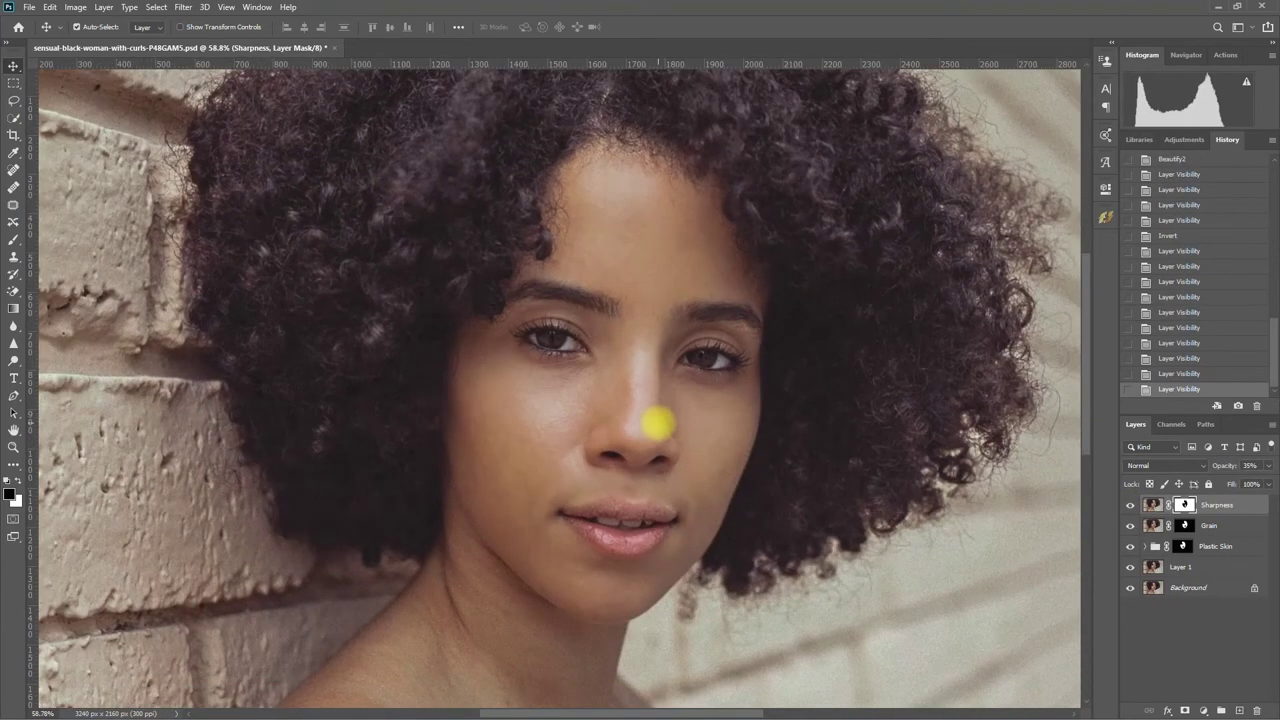
scroll(657, 424, "down", 3)
left_click(1130, 505)
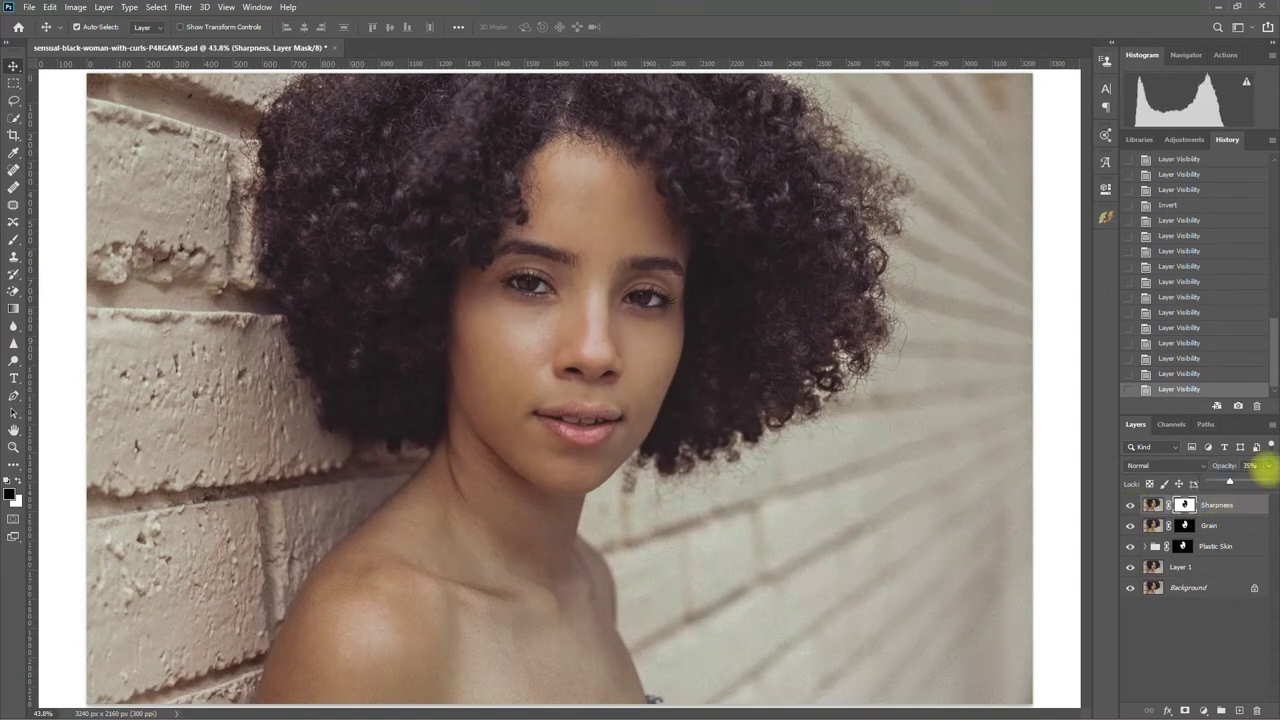
left_click(1266, 467)
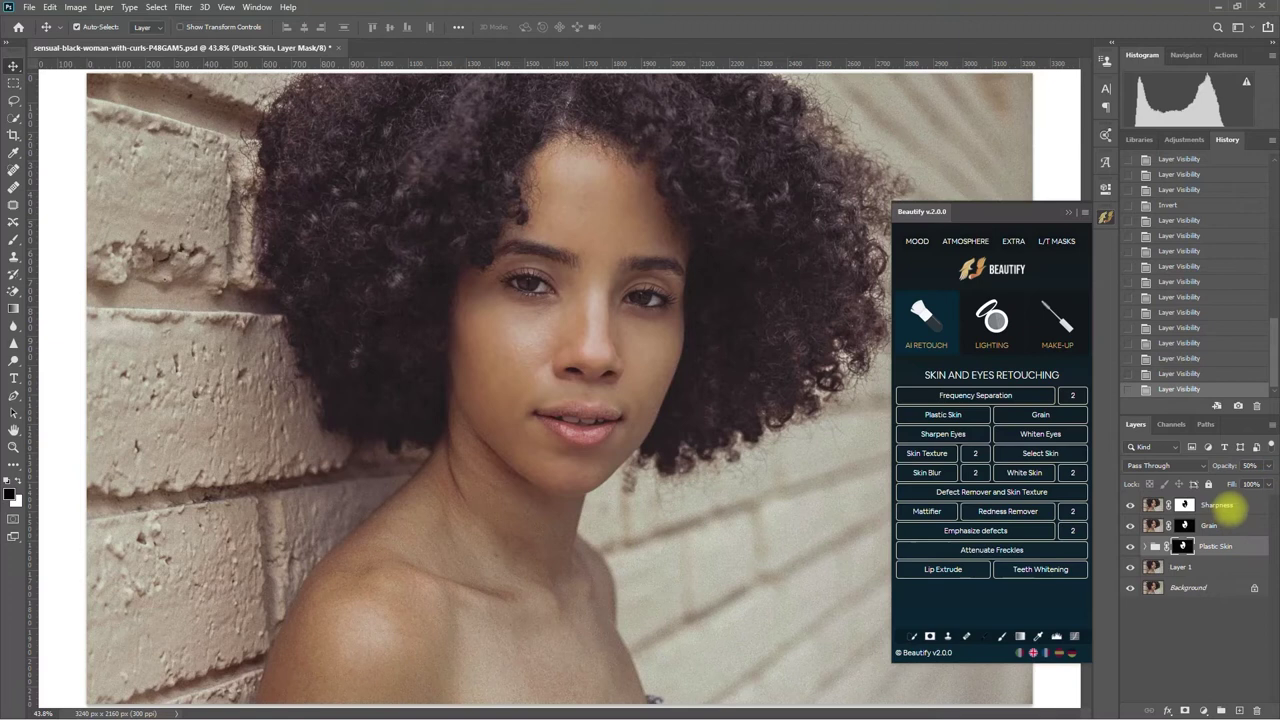
Step: Delete the Sharpness, Grain and Plastic Skin layers and apply Beautify's Skin Texture effect
left_click(1238, 548)
left_click_drag(1240, 548, 1257, 710)
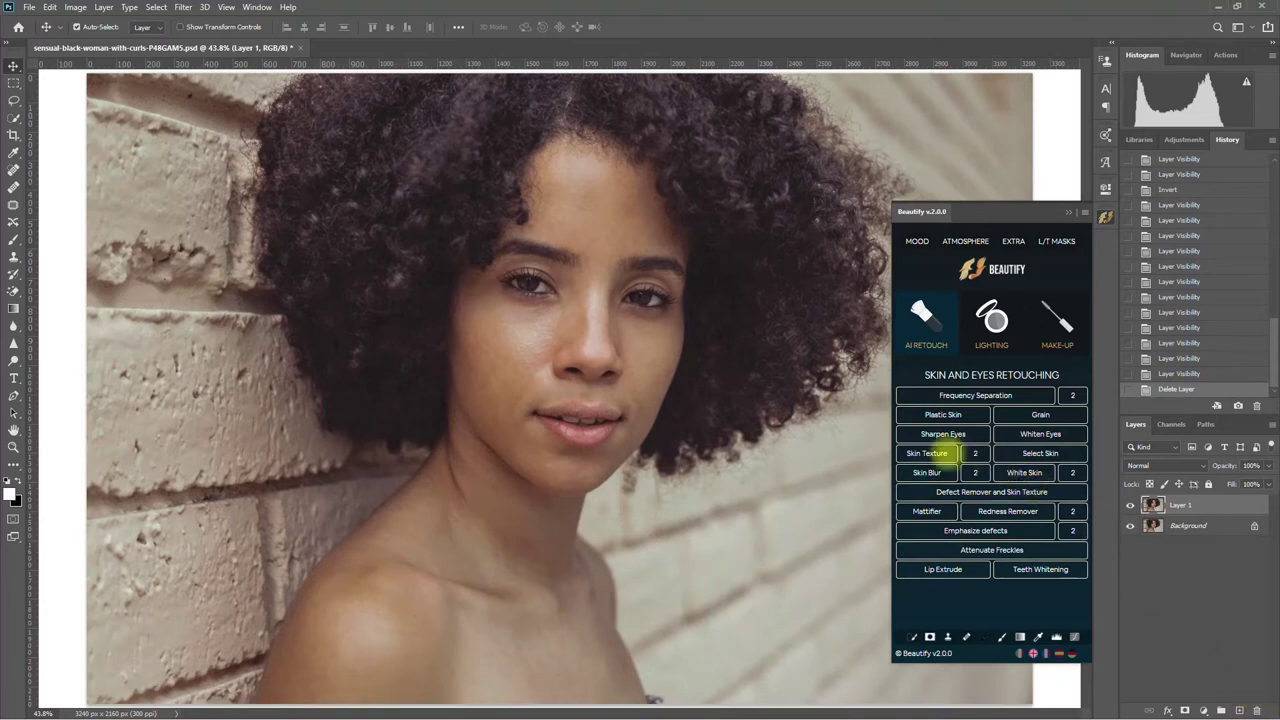
left_click(927, 453)
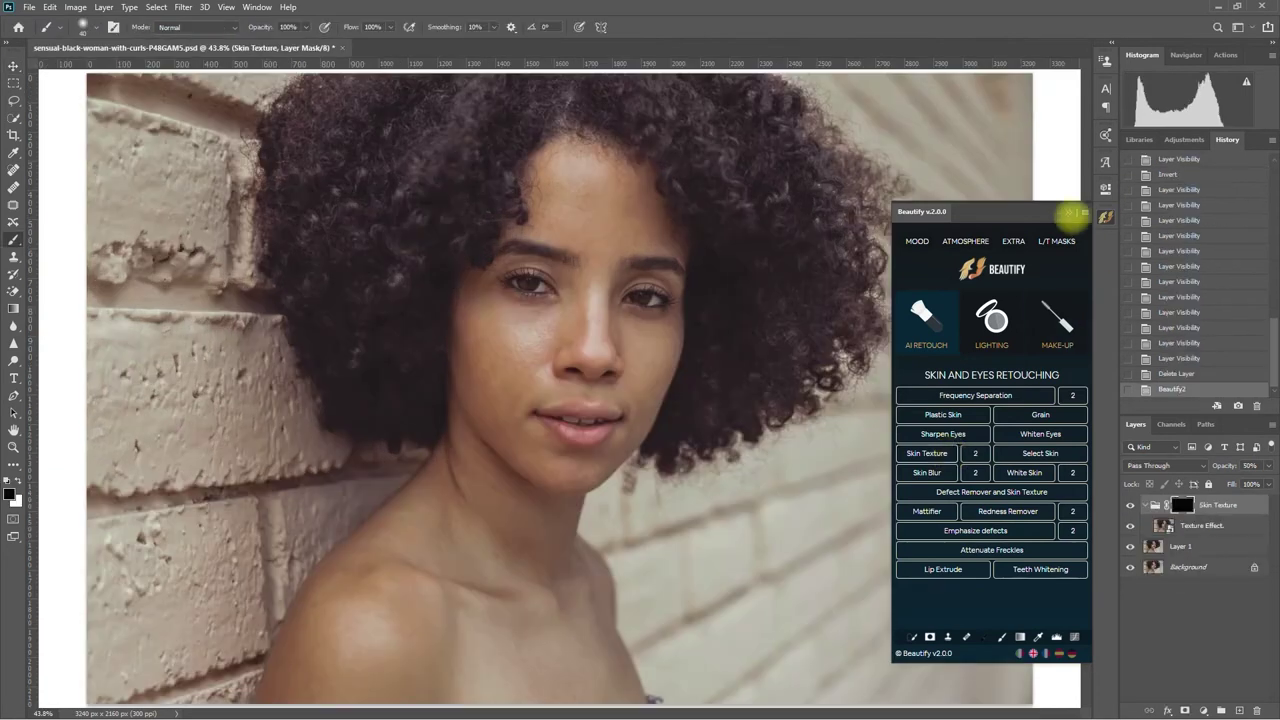
left_click(1066, 213)
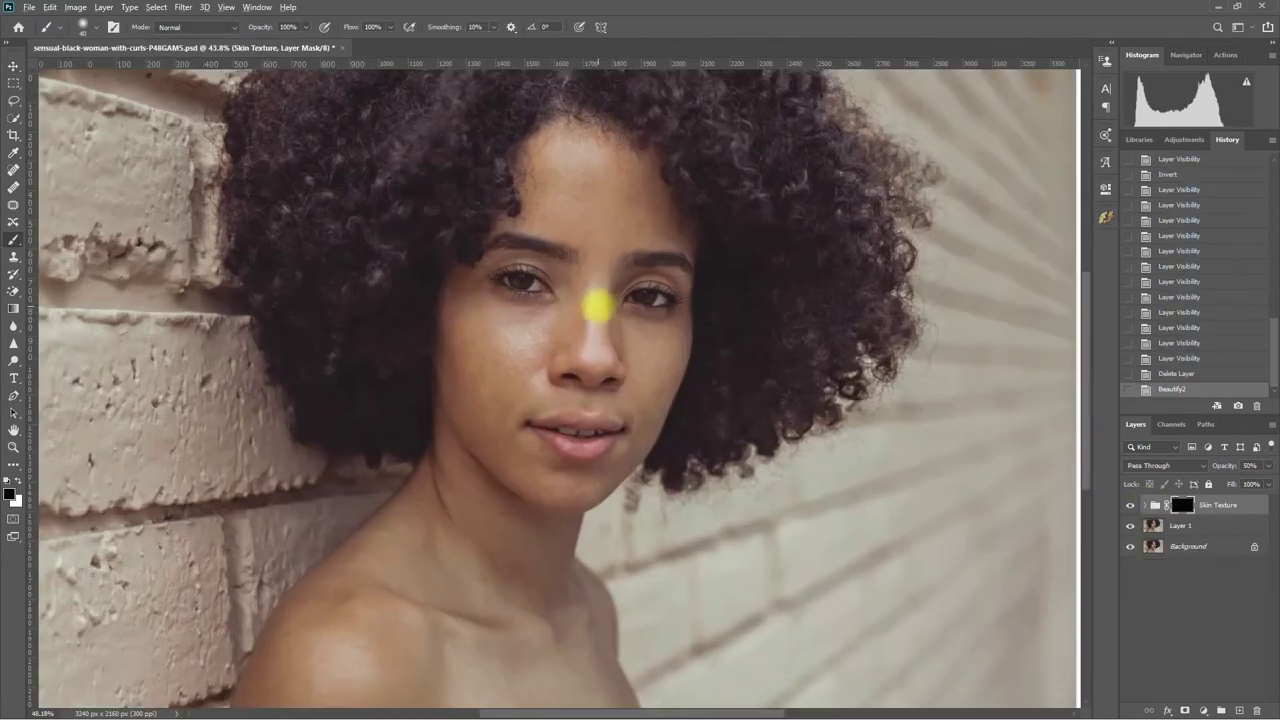
Step: Paint the Skin Texture mask white over the face, checking the mask and comparing on/off
scroll(597, 307, "up", 3)
key("x")
left_click_drag(543, 126, 355, 516)
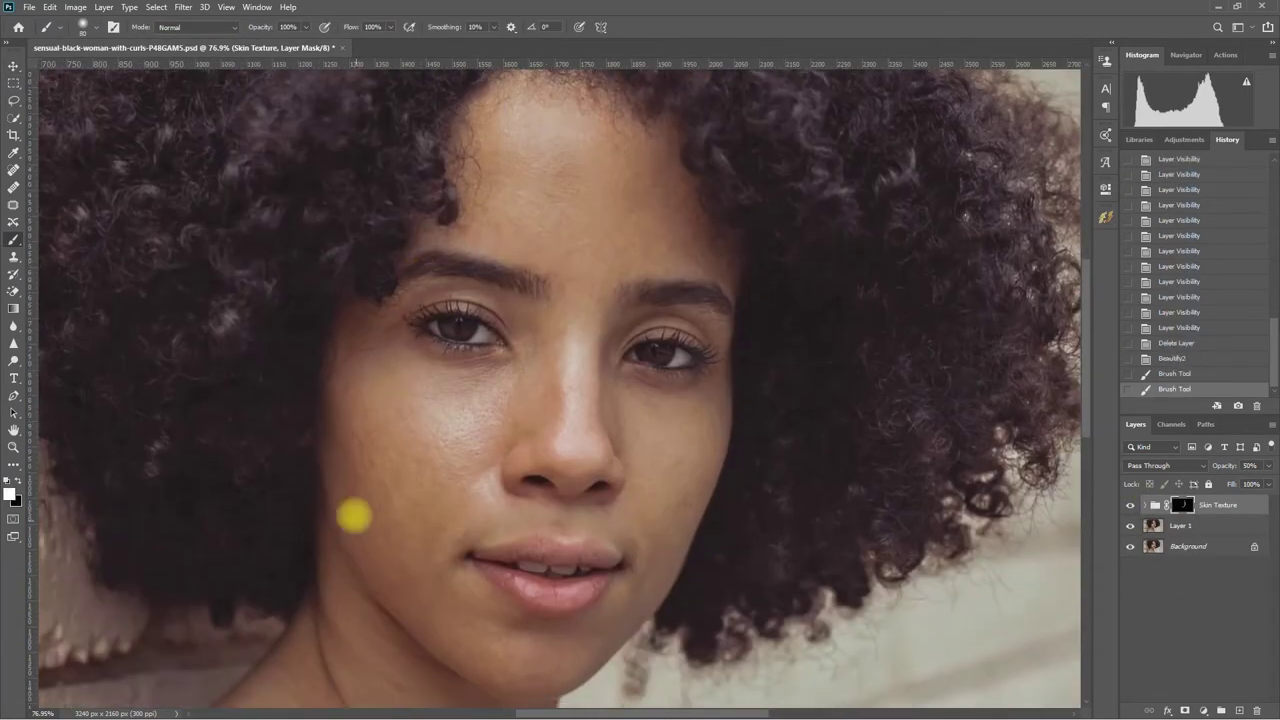
left_click(1183, 505, "alt")
left_click_drag(508, 651, 586, 629)
left_click(1183, 505, "alt")
key("x")
key("bracketleft")
key("bracketleft")
key("bracketleft")
left_click(1131, 505)
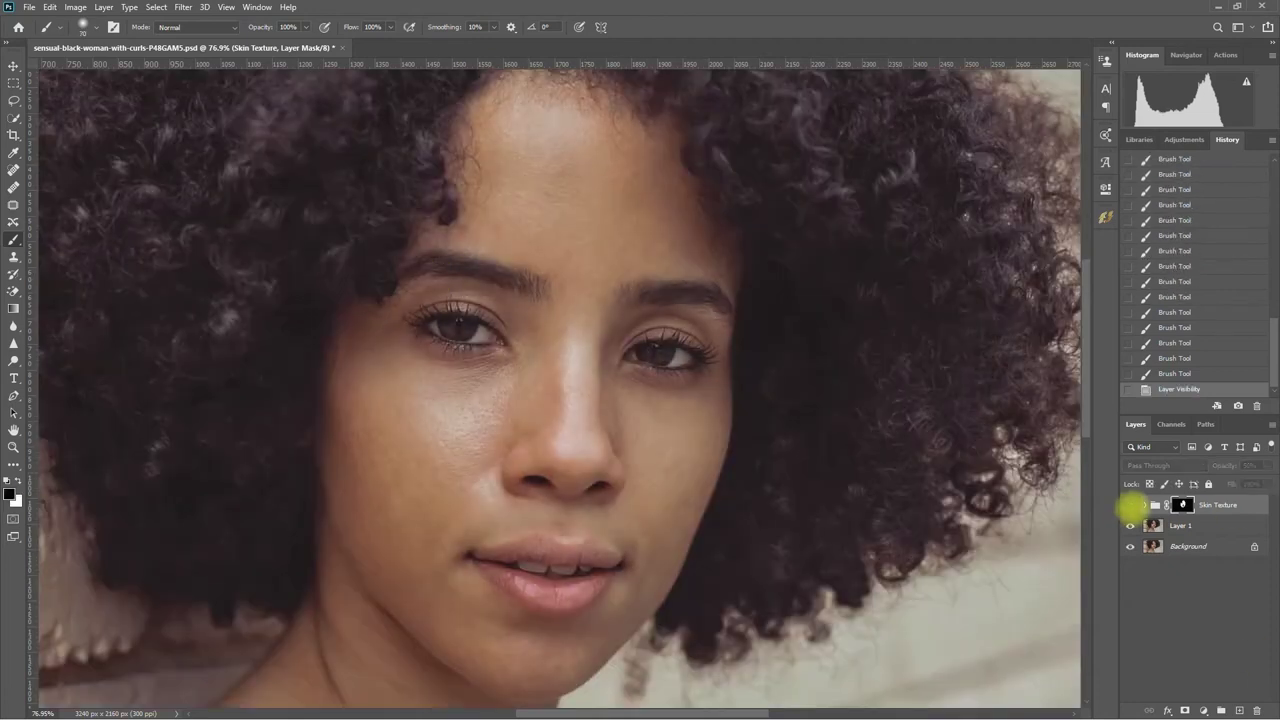
left_click(1131, 505)
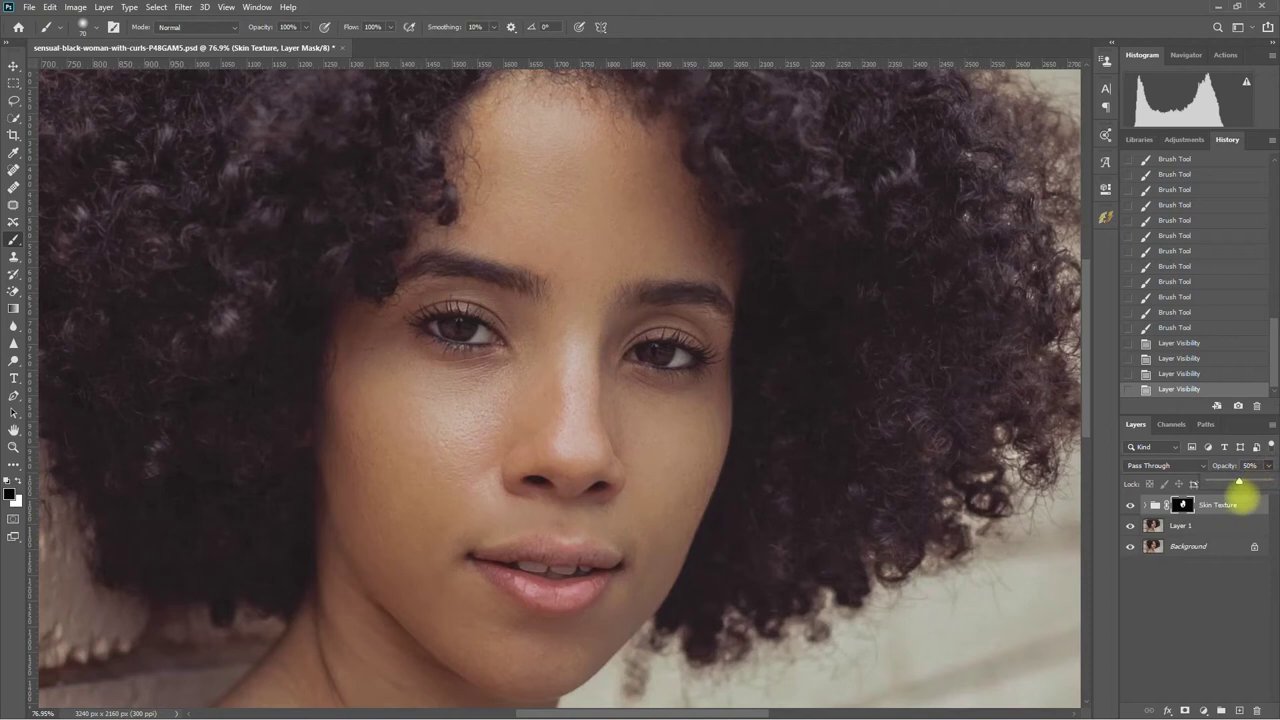
Step: Set the Skin Texture group's opacity to 50% after on/off comparisons
left_click_drag(1239, 482, 1240, 482)
left_click(1187, 639)
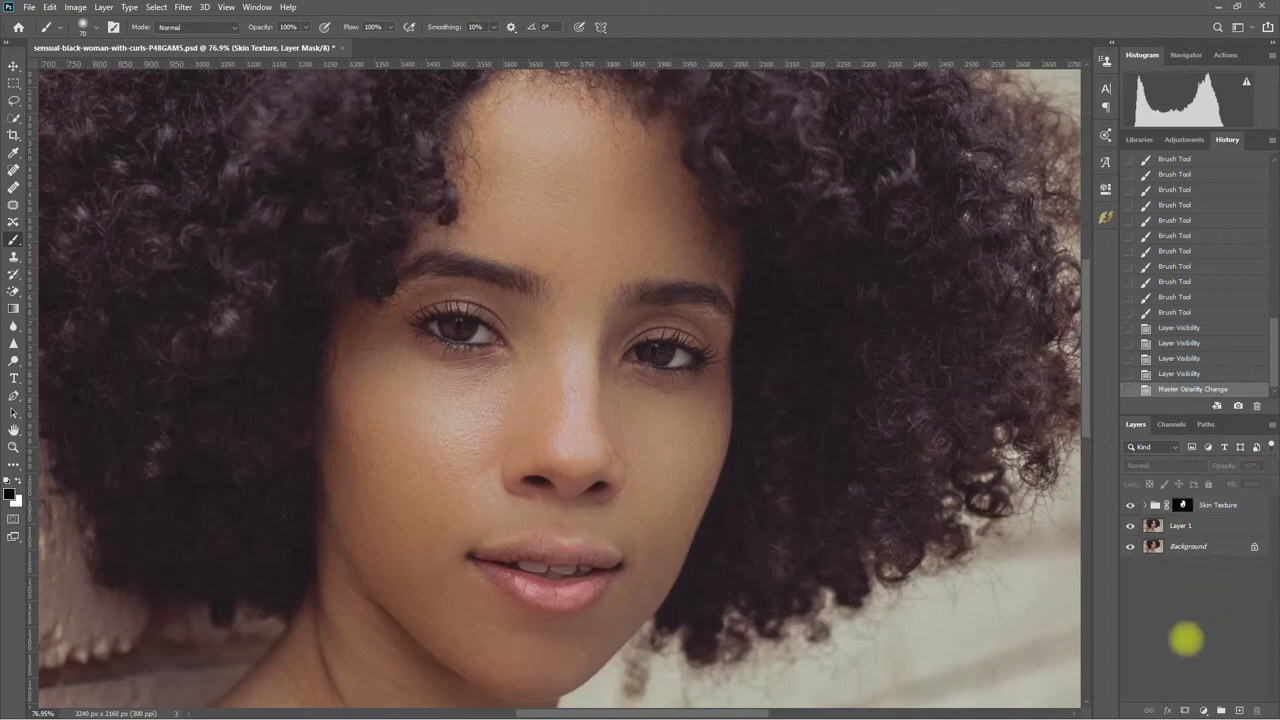
left_click(1130, 505)
left_click(1130, 505)
left_click(1249, 506)
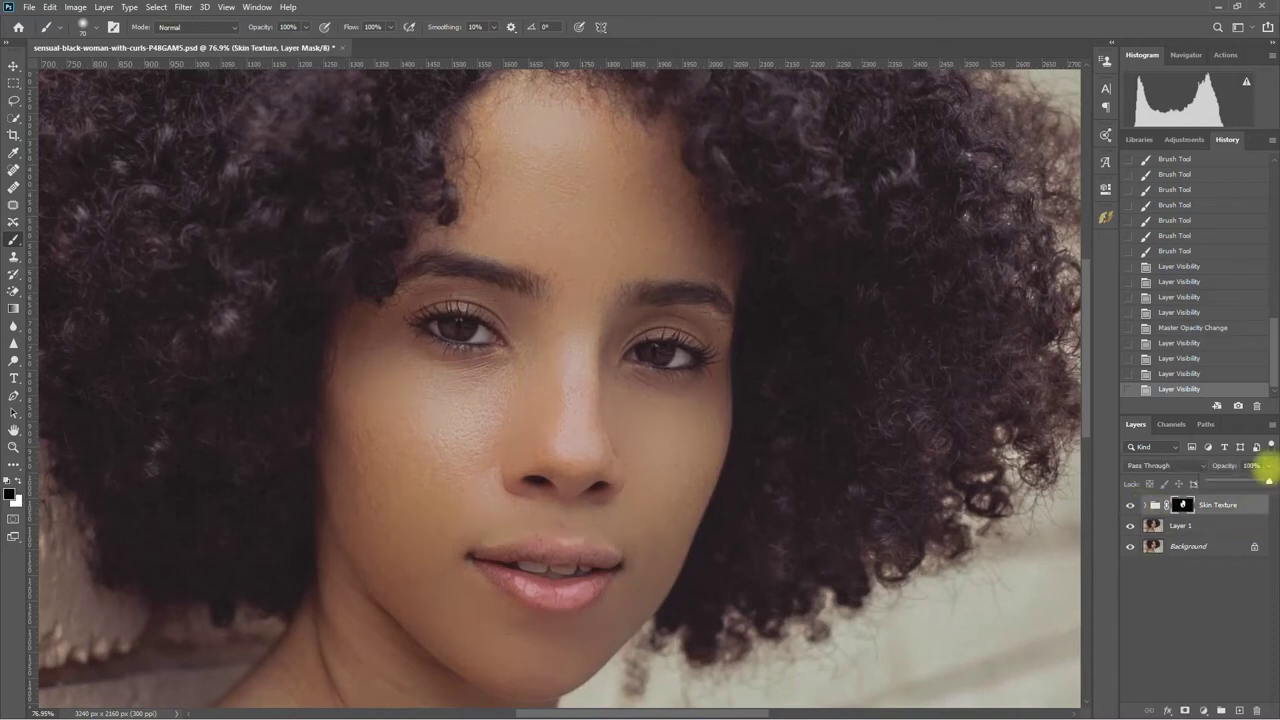
type("50")
key("Return")
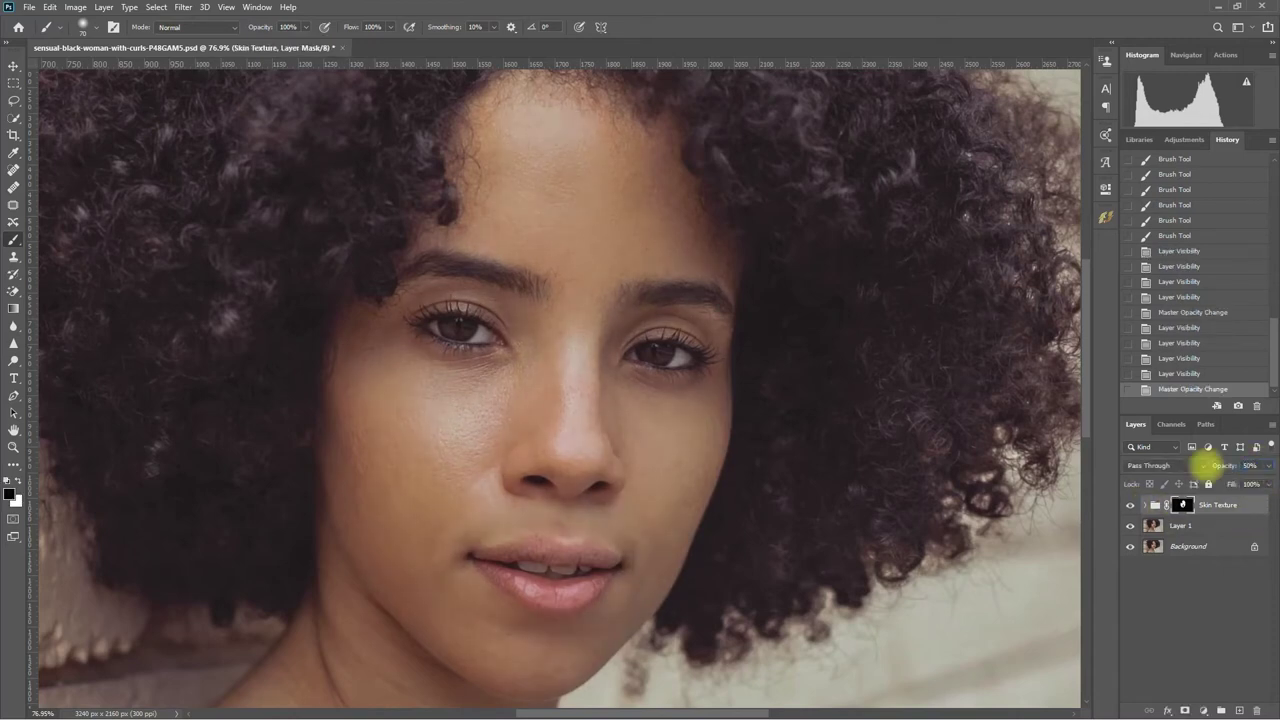
left_click(1180, 525)
left_click(1106, 217)
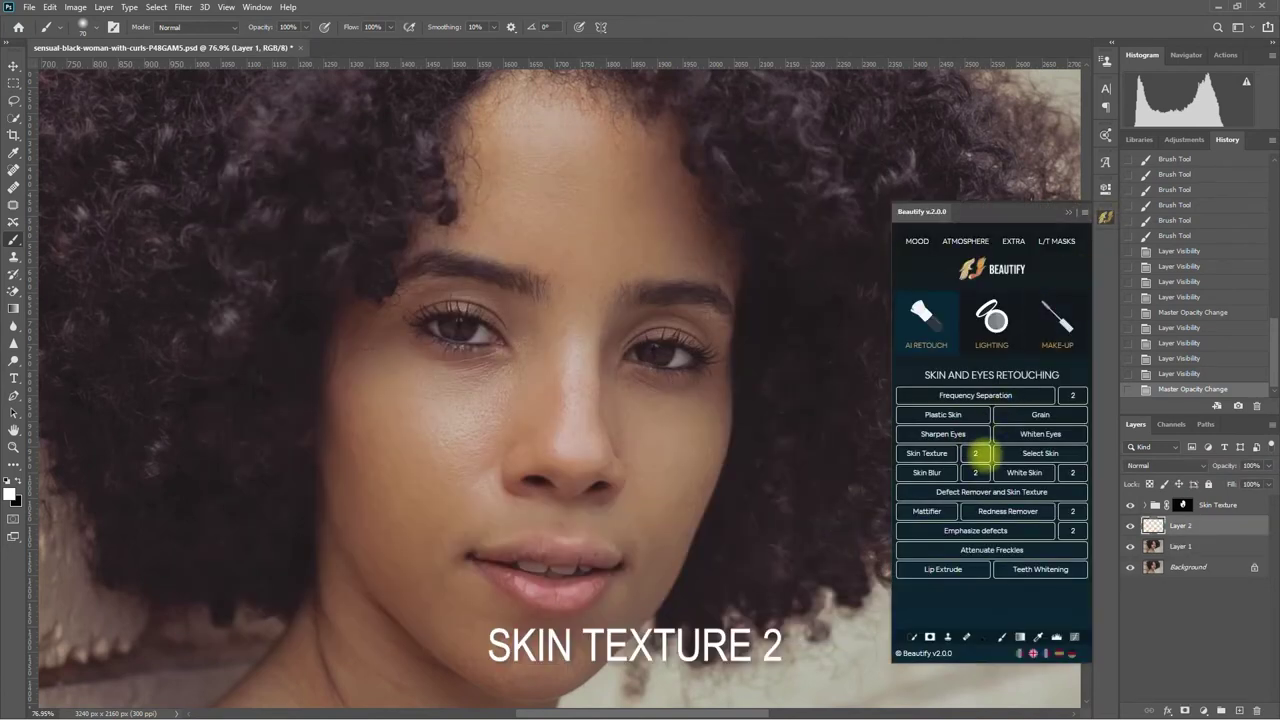
Step: Apply Skin Texture 2, hide the first Skin Texture group, and set Strong to 50% opacity
left_click(975, 453)
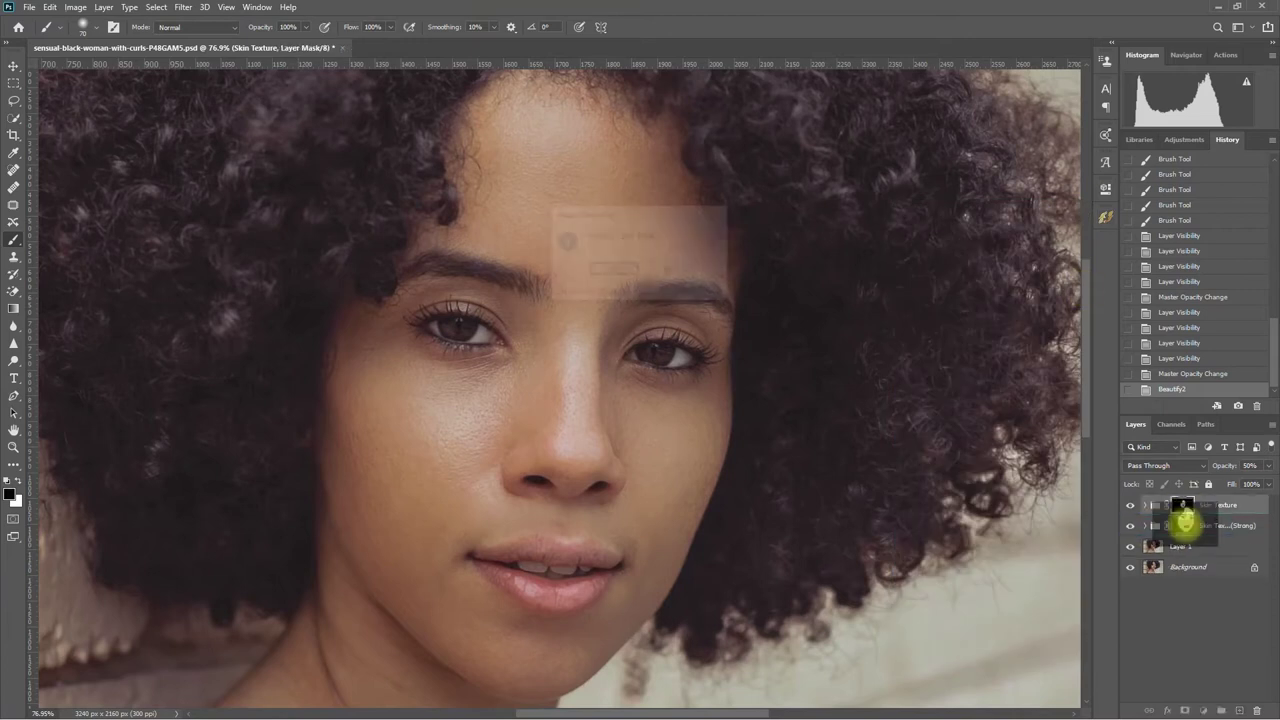
left_click(1130, 505)
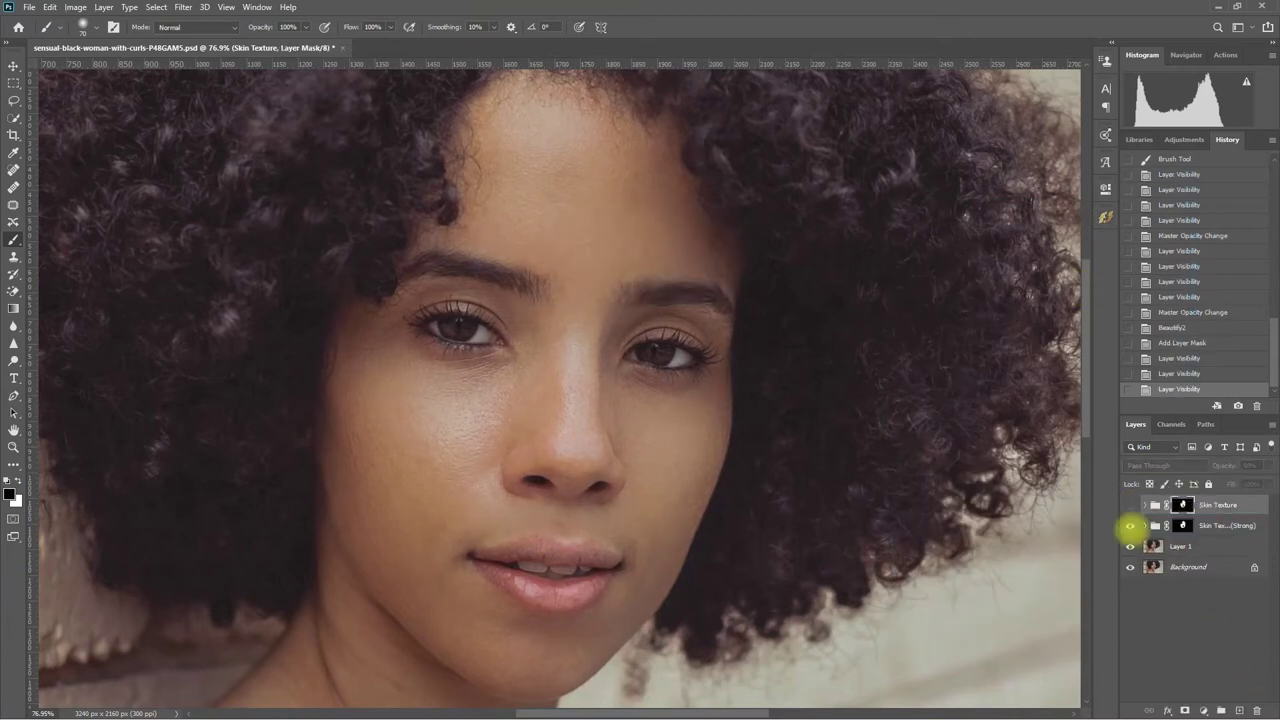
left_click(1210, 526)
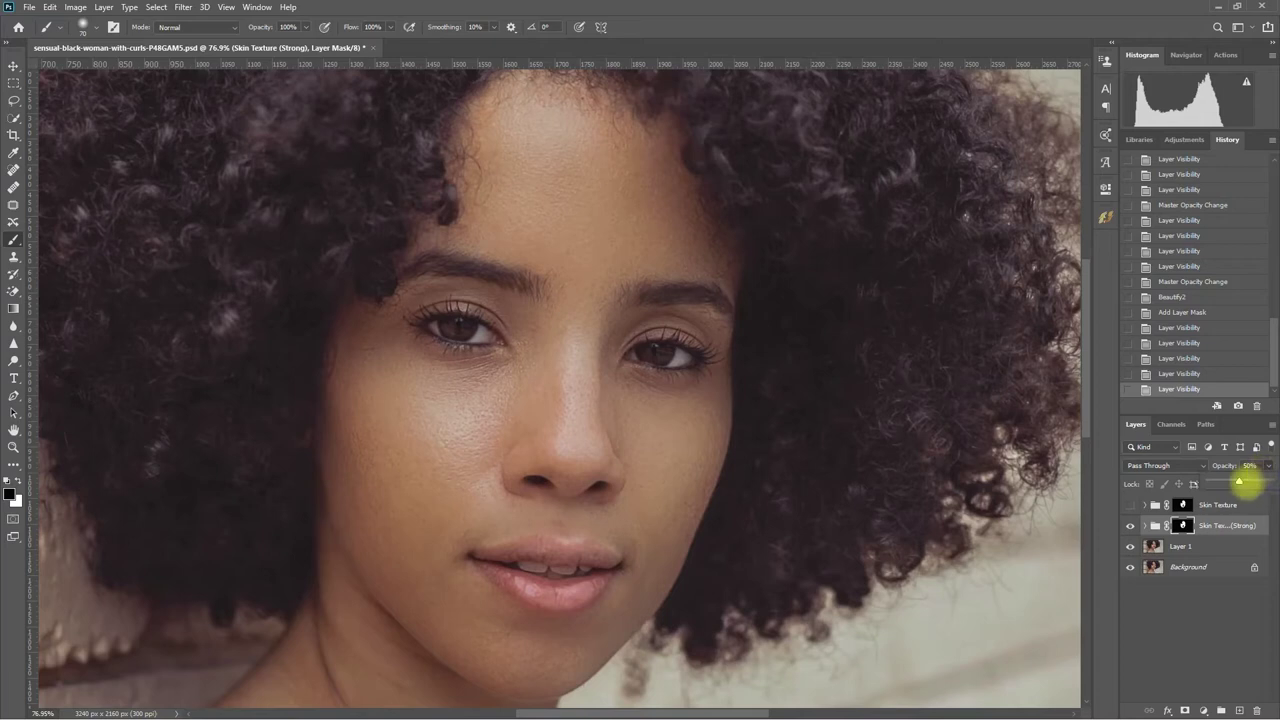
left_click_drag(1239, 483, 1272, 483)
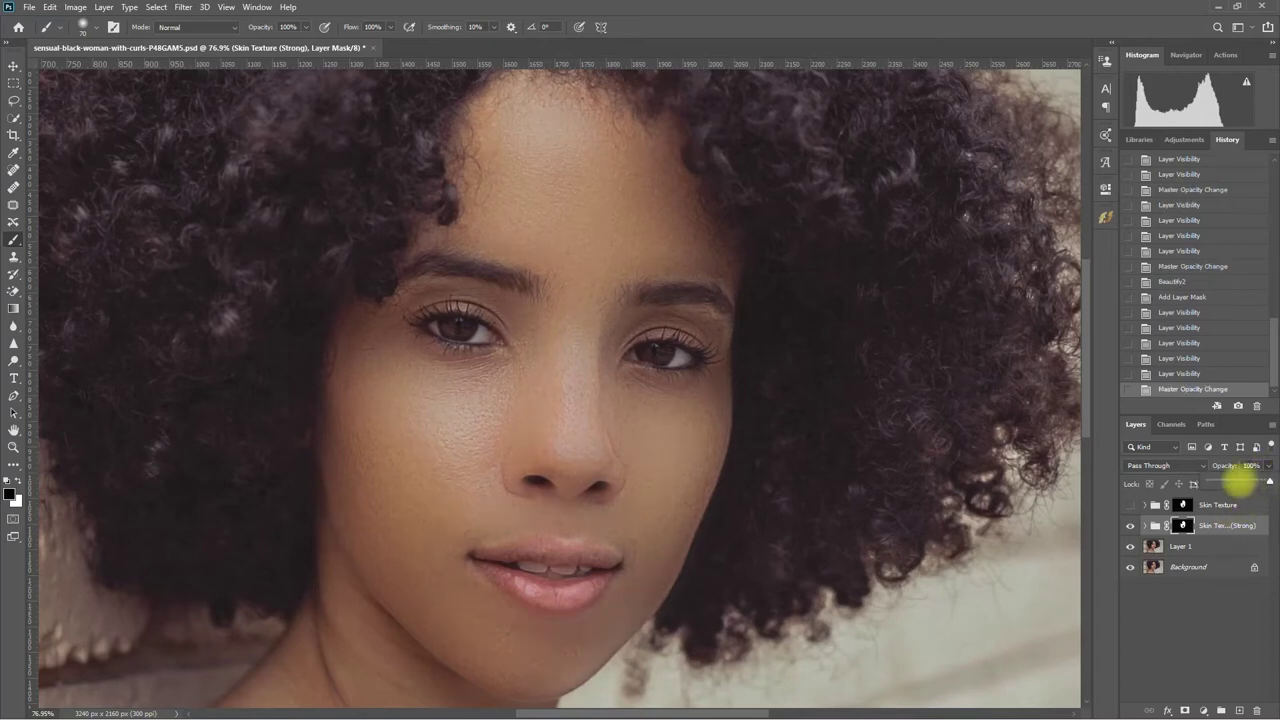
left_click(1239, 483)
left_click(1217, 627)
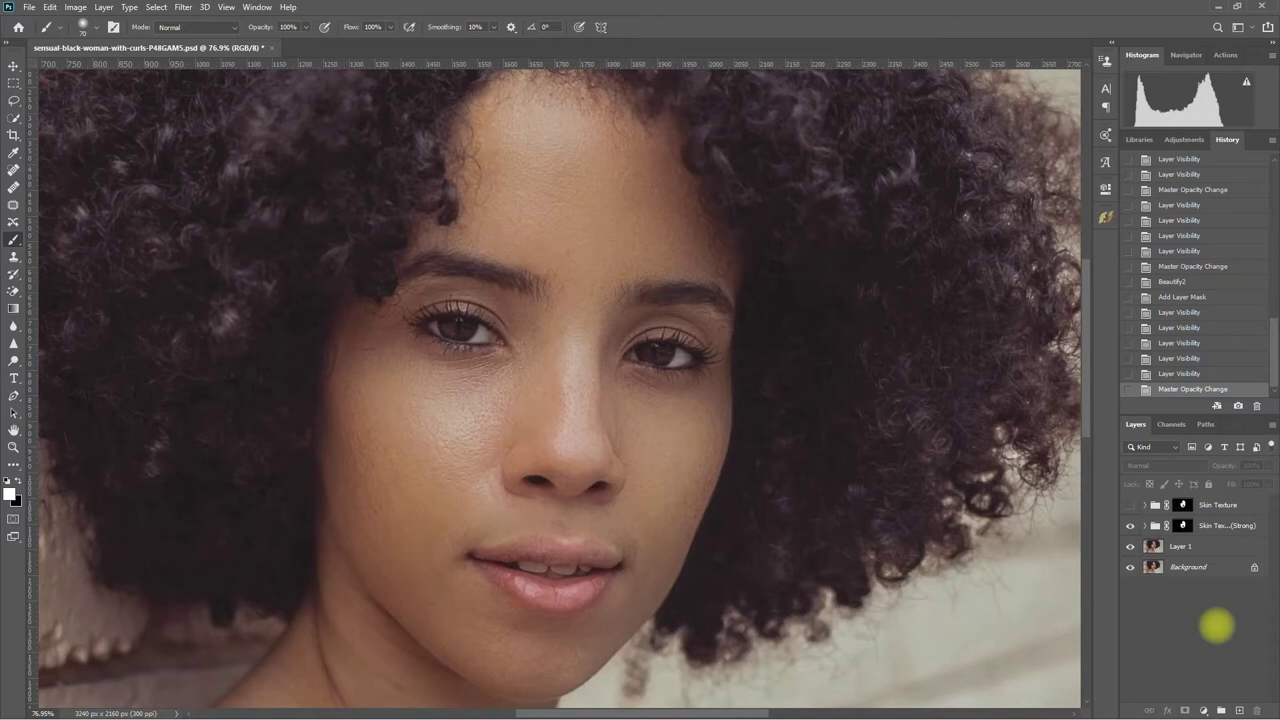
Step: Compare the full portrait with the Strong skin texture hidden and shown
key("ctrl+0")
left_click(1130, 525)
left_click(1130, 525)
left_click(1130, 525)
left_click(1130, 525)
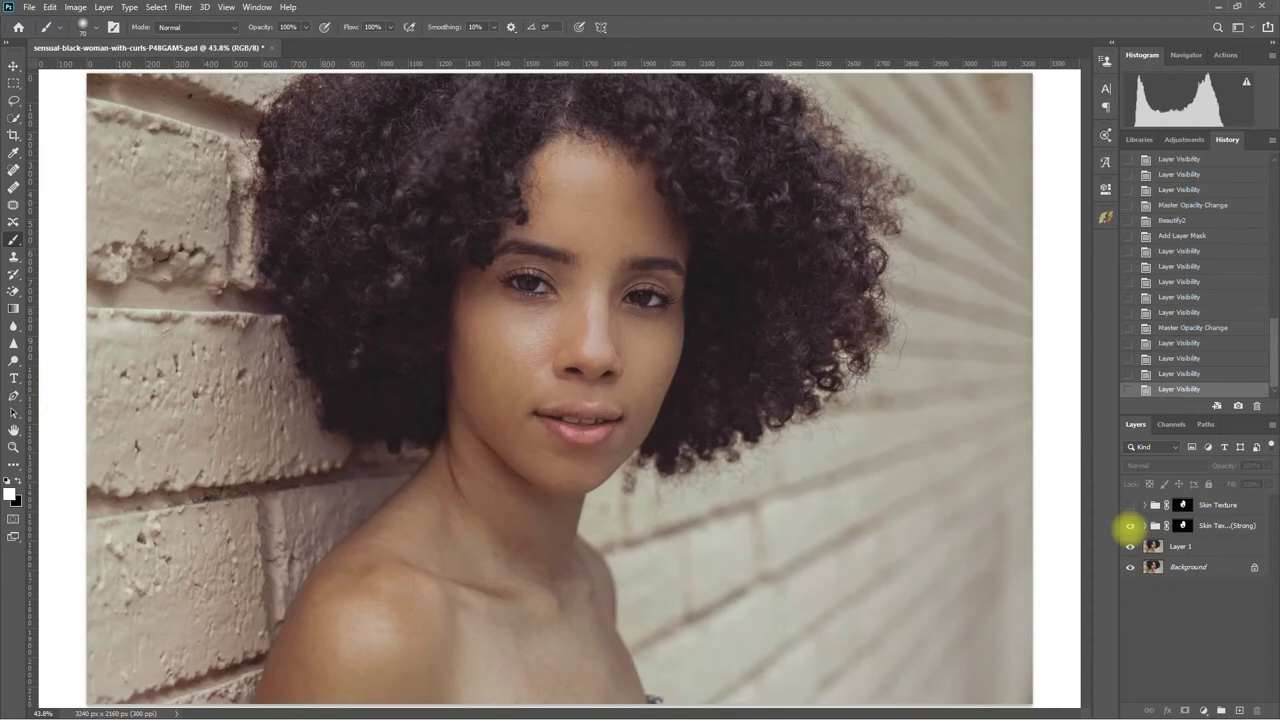
Step: Save a web copy through Save for Web named 'Skin texture 2 50'
left_click(29, 7)
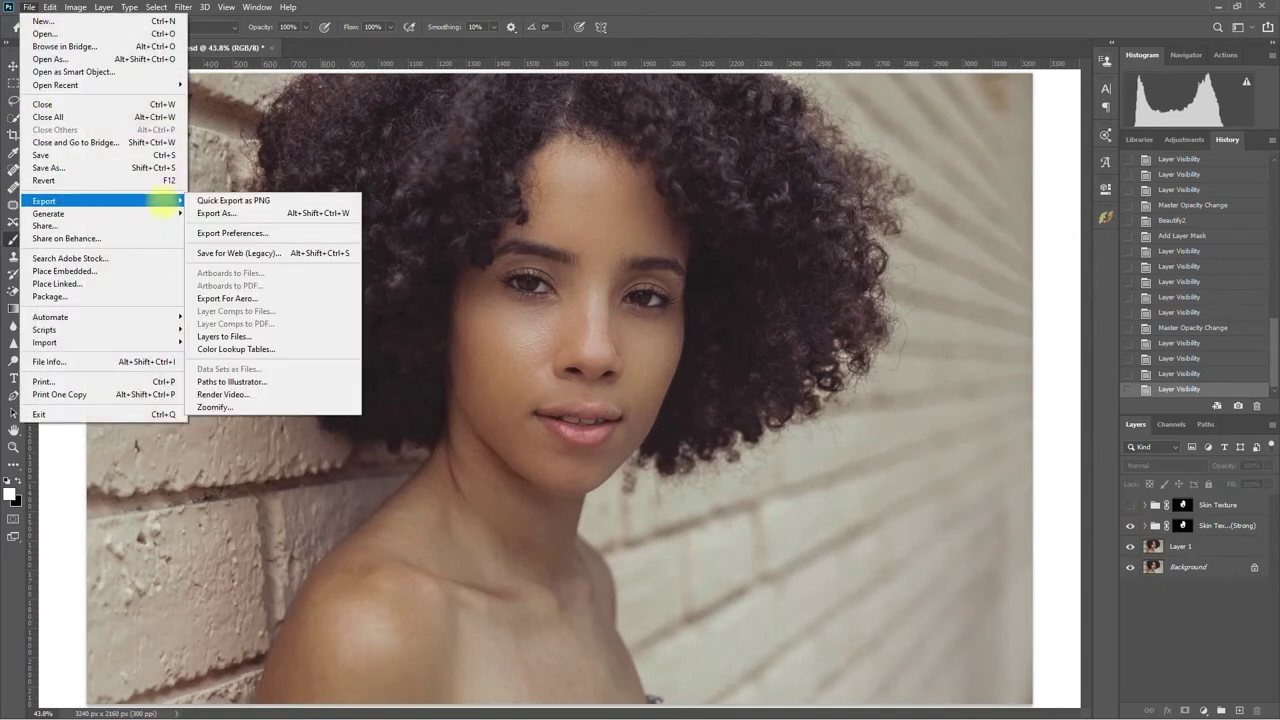
left_click(250, 252)
left_click(662, 624)
type("Skin texture 2 50")
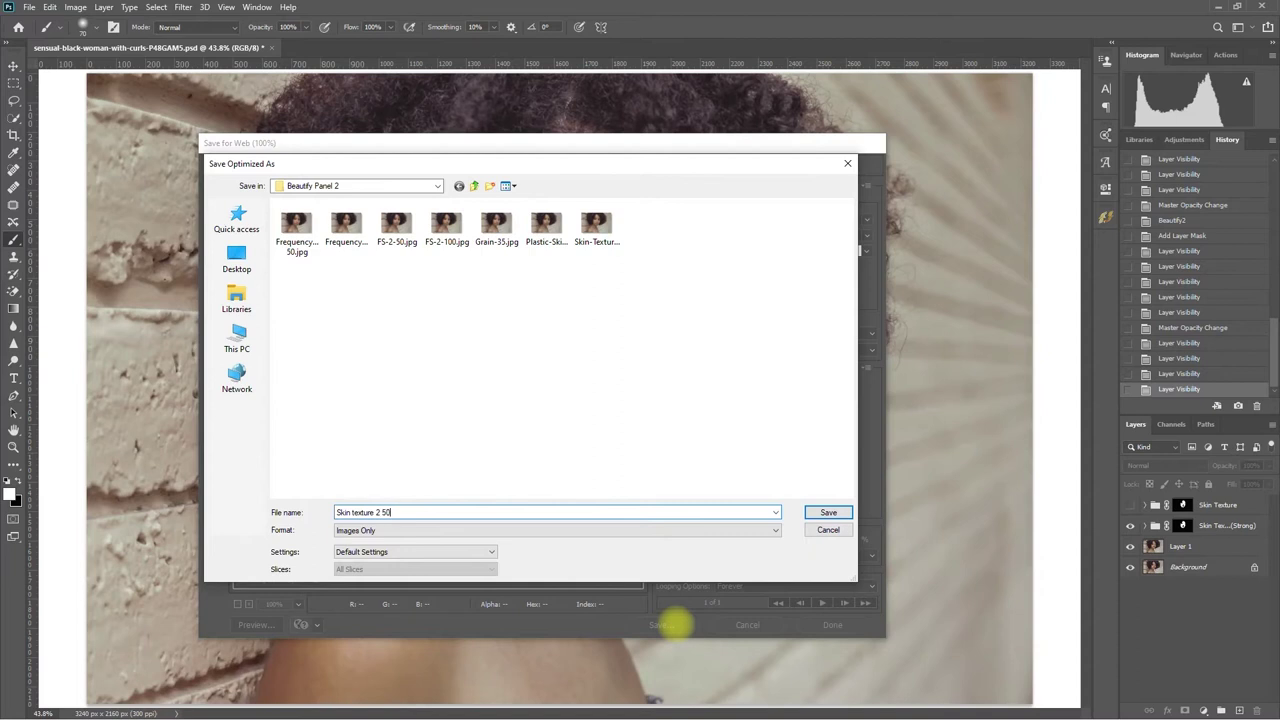
key("Return")
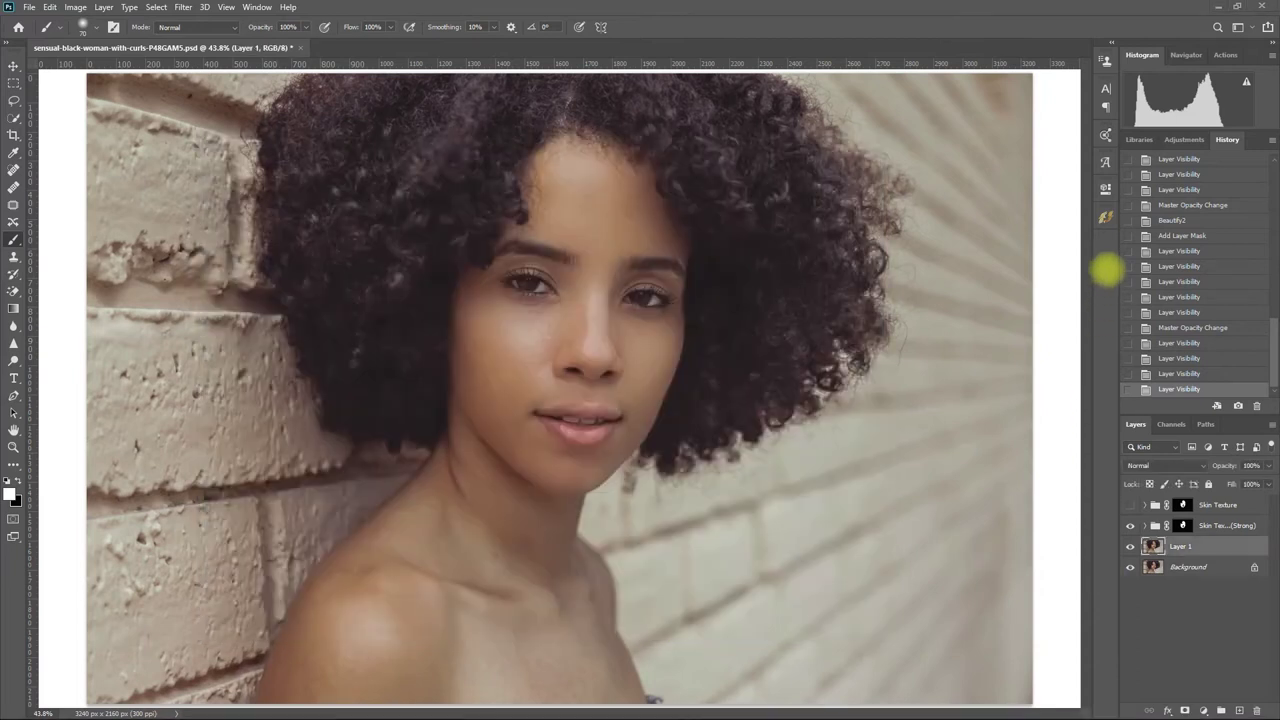
Step: Select the portrait's skin areas with Beautify's skin selection
left_click(1105, 217)
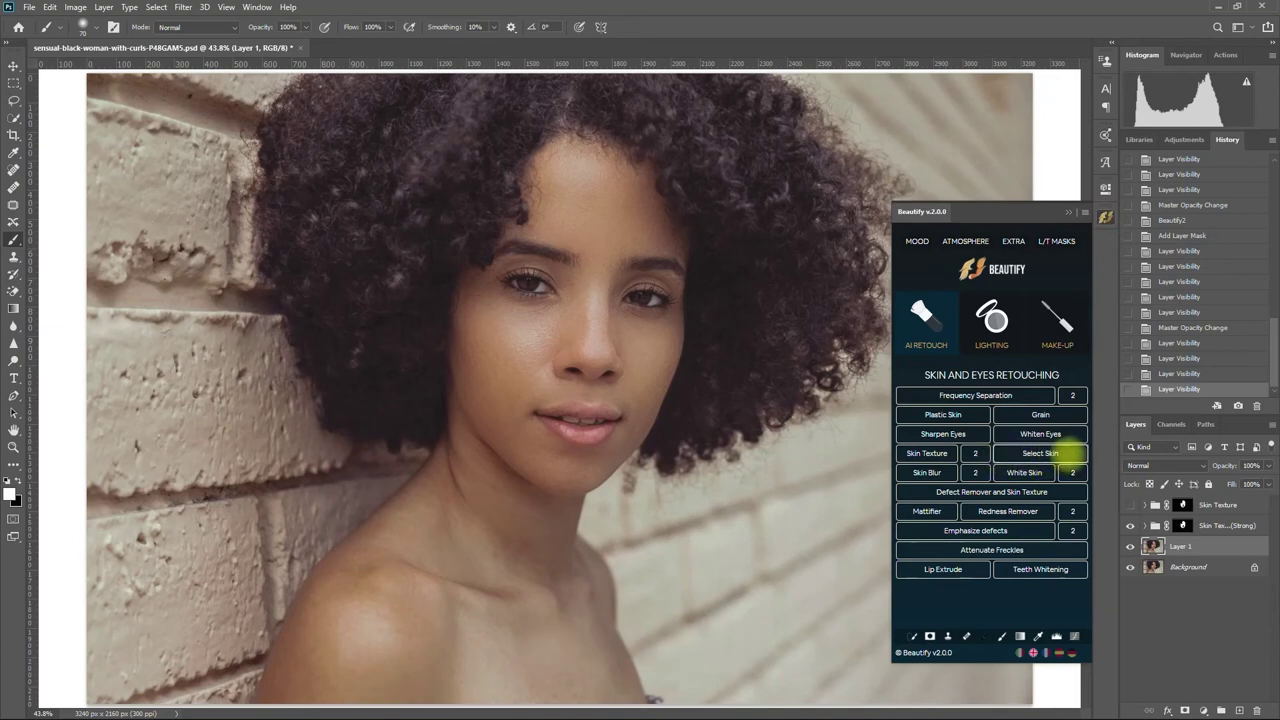
left_click(1068, 453)
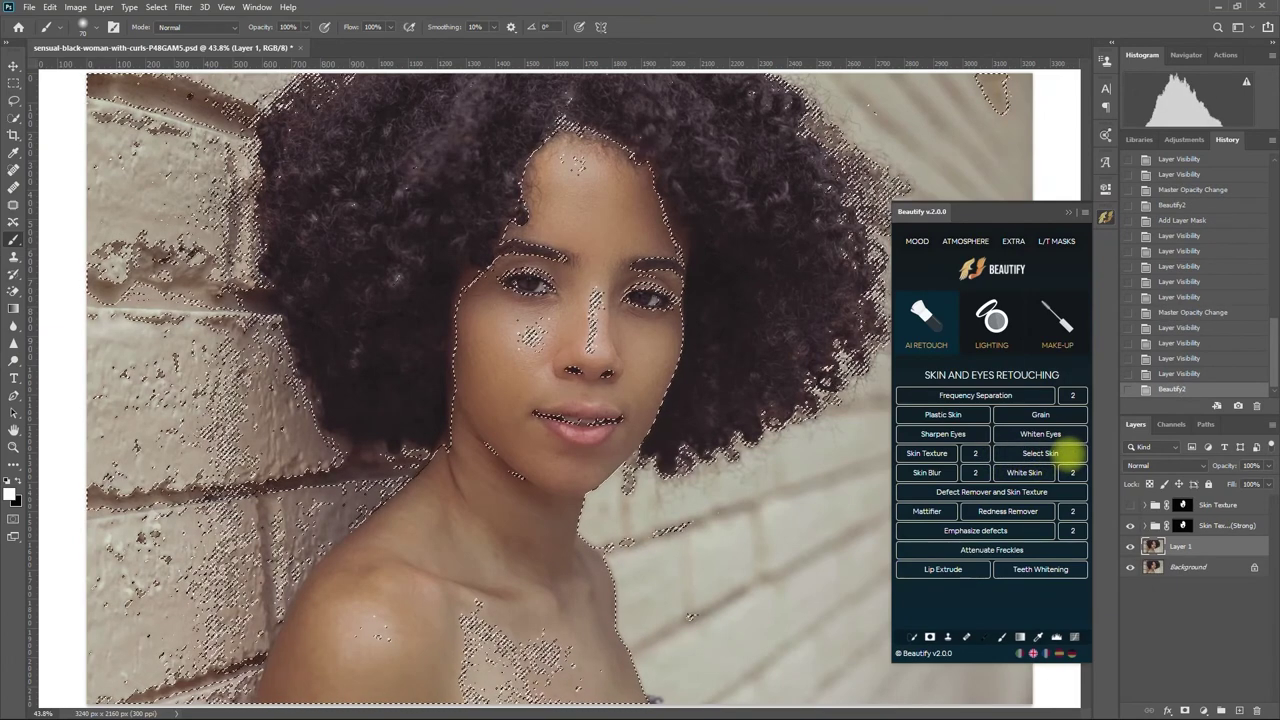
left_click(1068, 212)
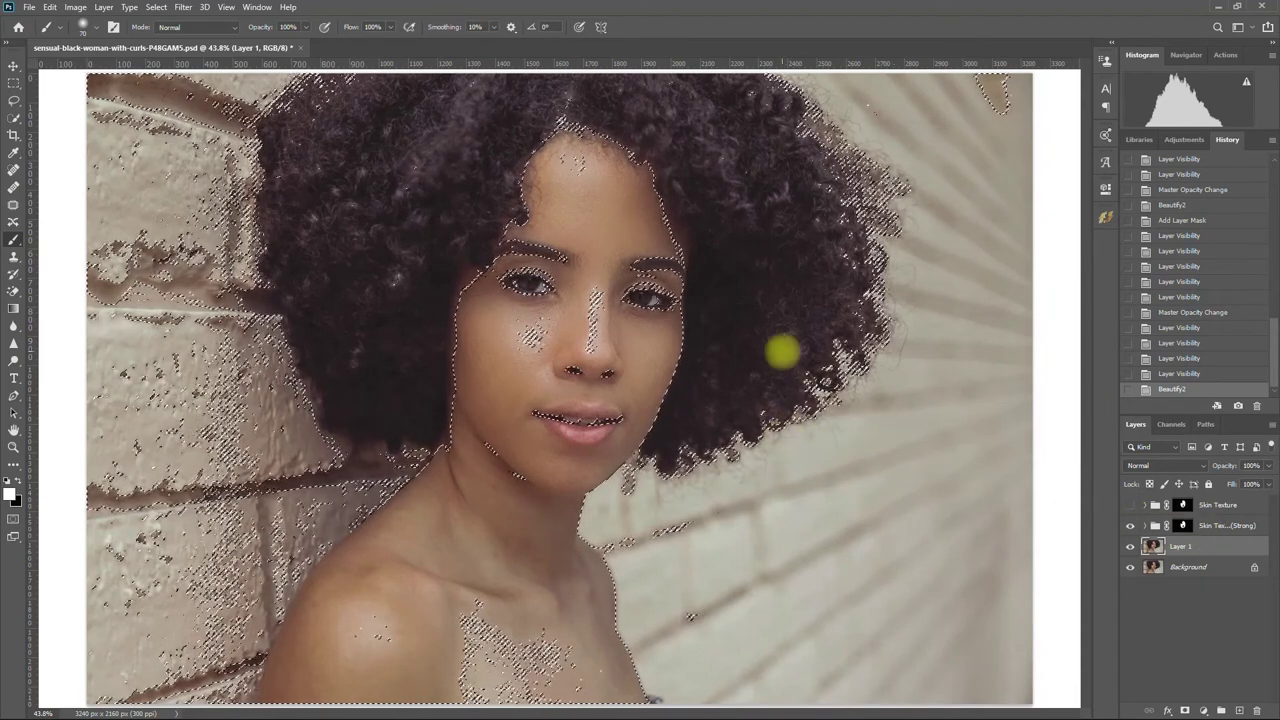
Step: Inspect the selection near the brick wall, then deselect and reopen Beautify
scroll(737, 270, "up", 2)
scroll(723, 266, "up", 2)
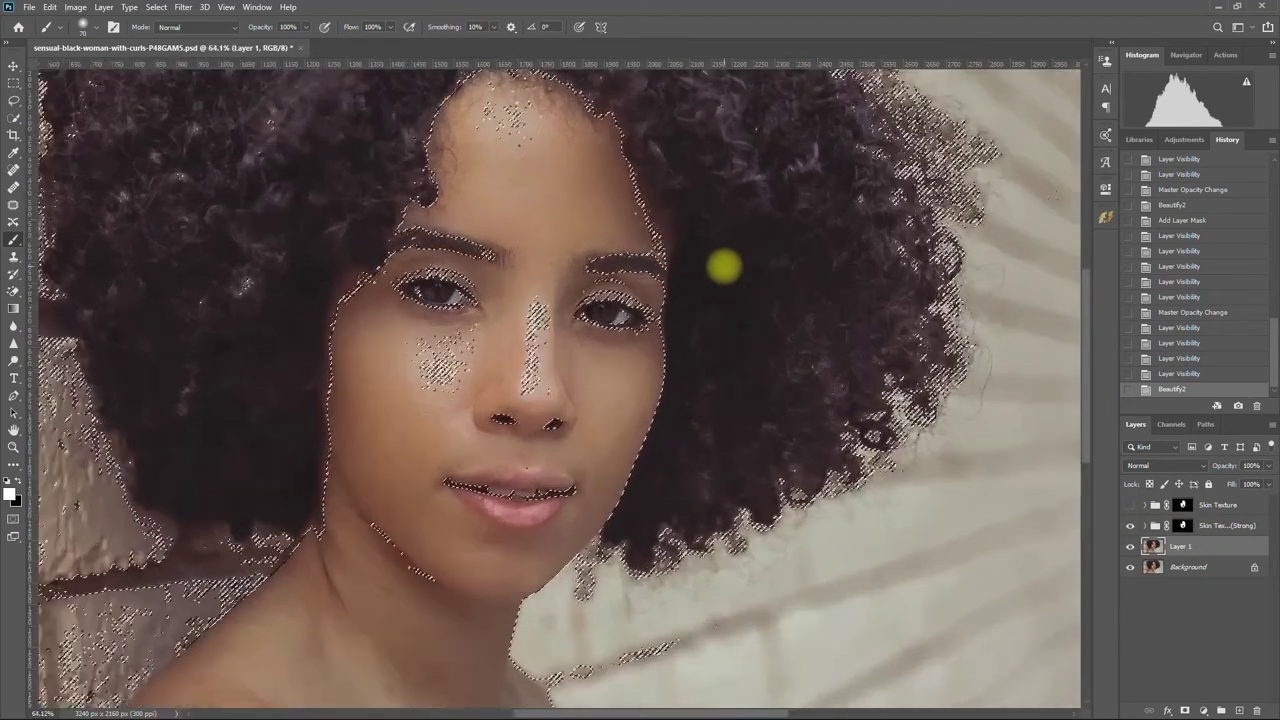
scroll(725, 280, "up", 2)
left_click_drag(751, 371, 900, 394)
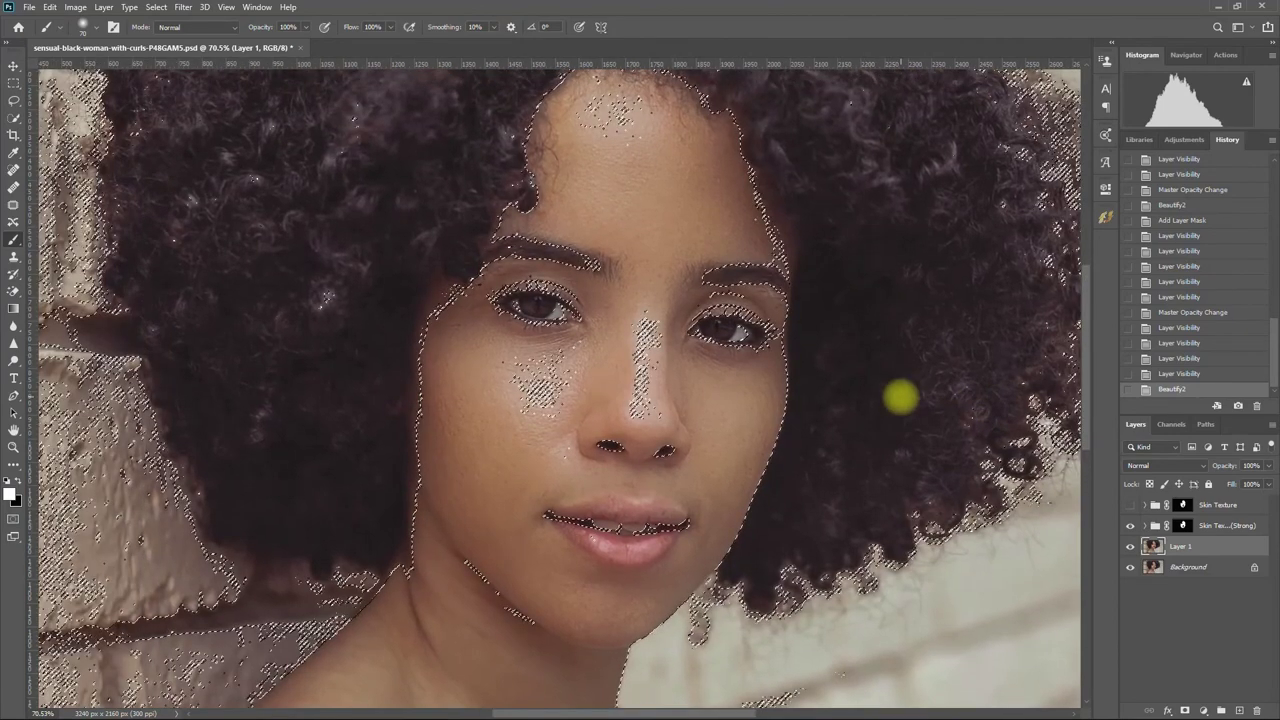
scroll(844, 382, "down", 1)
scroll(843, 382, "down", 1)
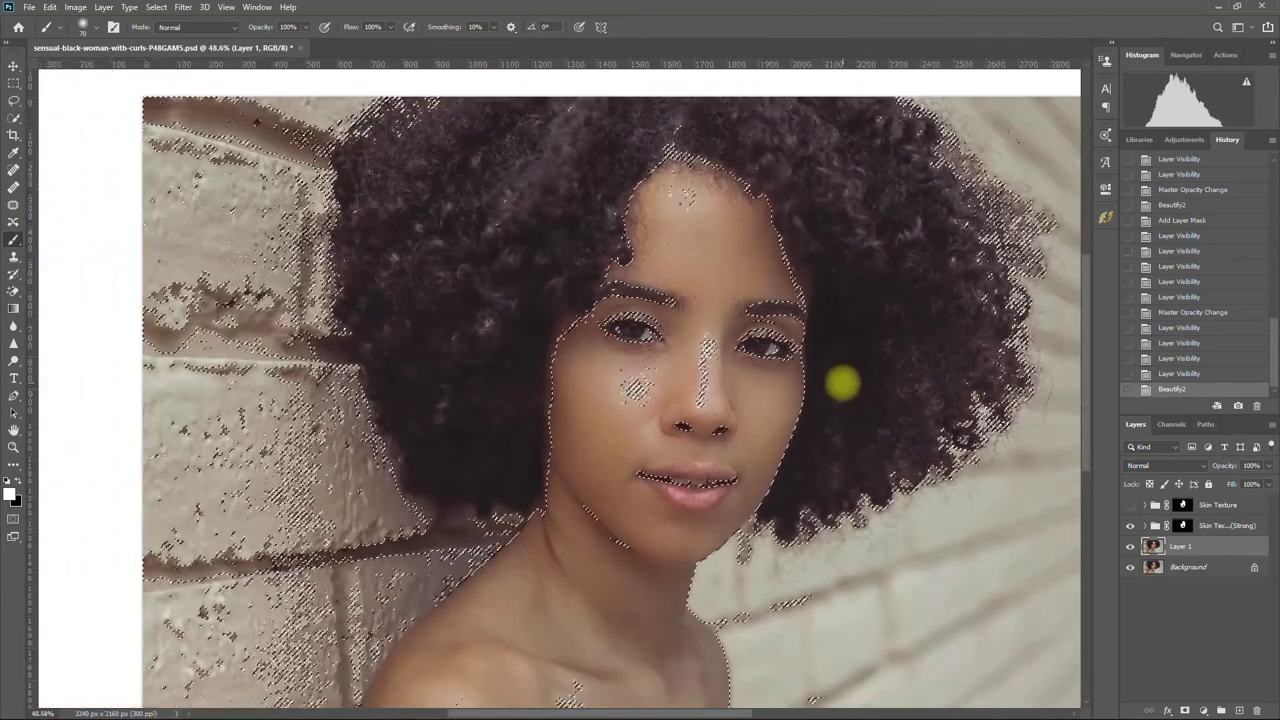
scroll(843, 382, "down", 1)
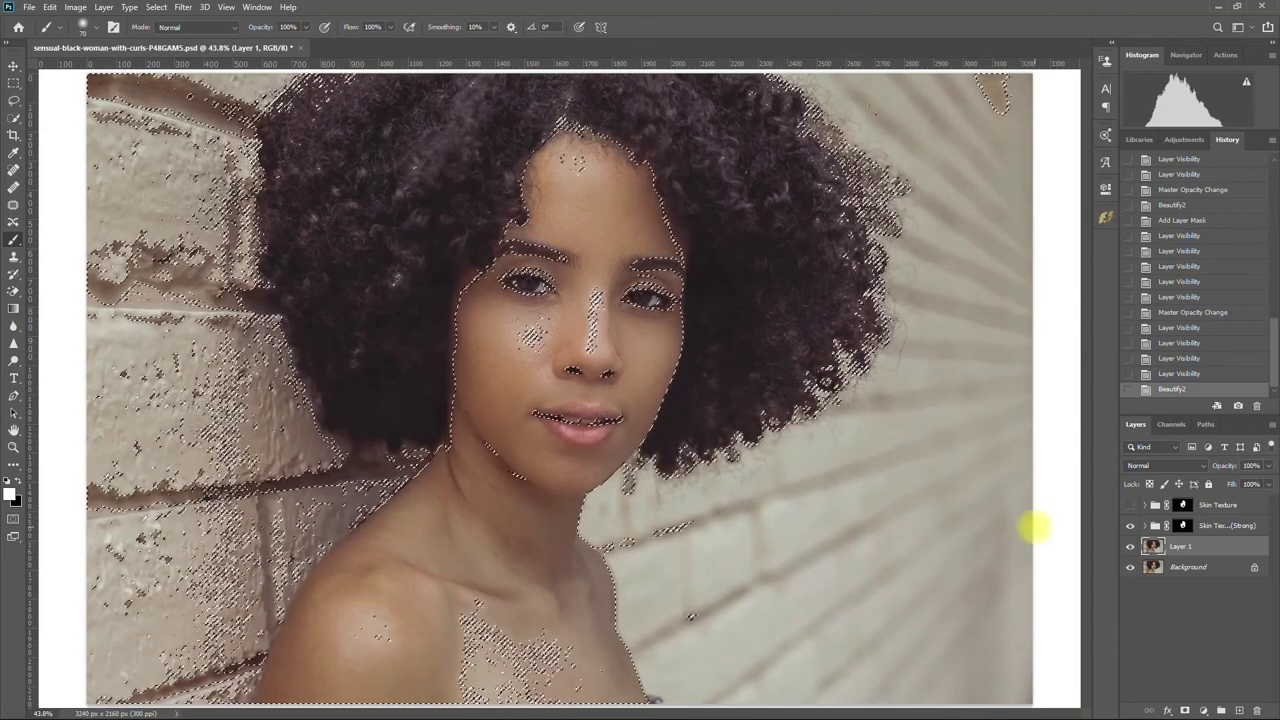
key("ctrl+d")
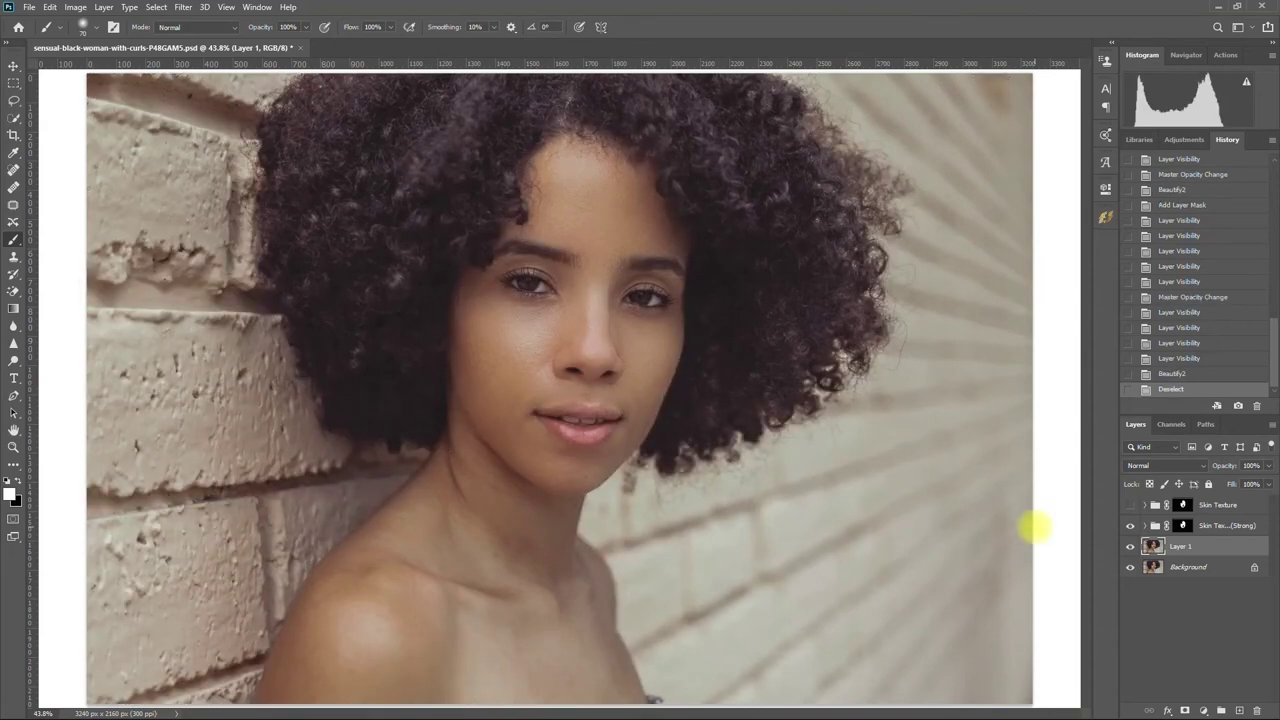
left_click(1105, 216)
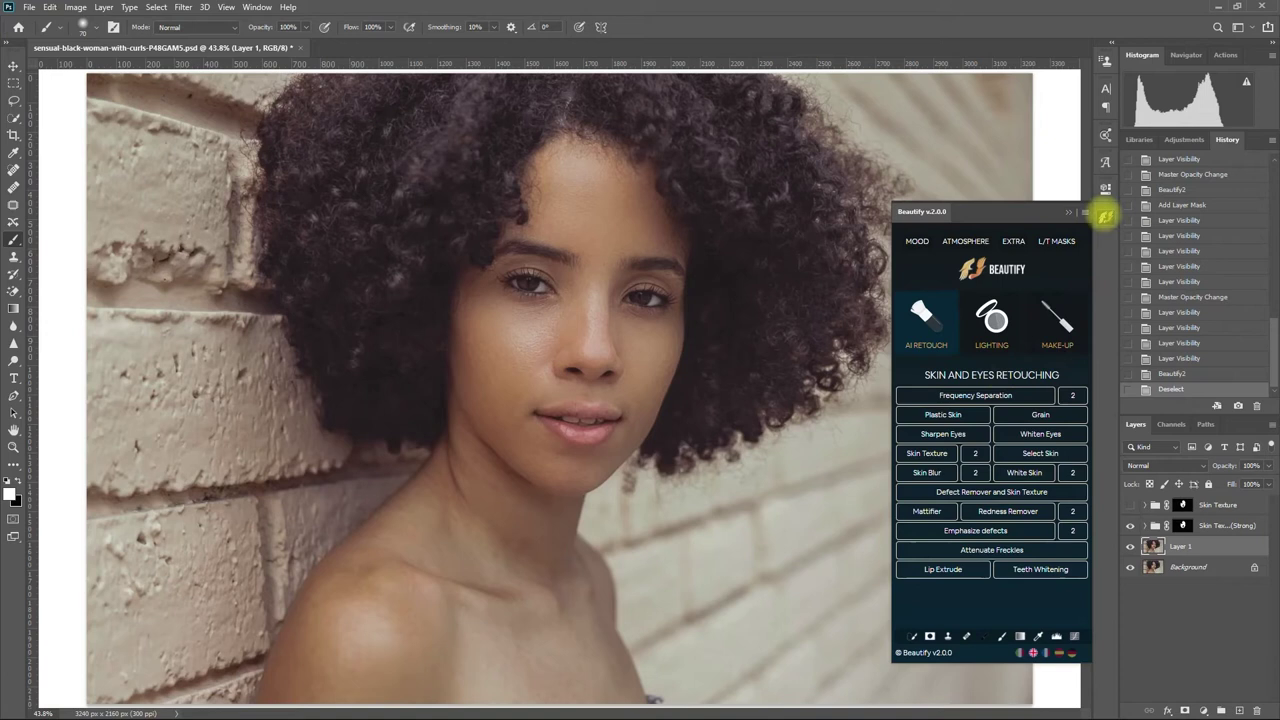
Step: Apply Skin Blur, hide Skin Texture (Strong), and give the Blur group the Skin Texture mask
left_click(927, 472)
left_click(1068, 212)
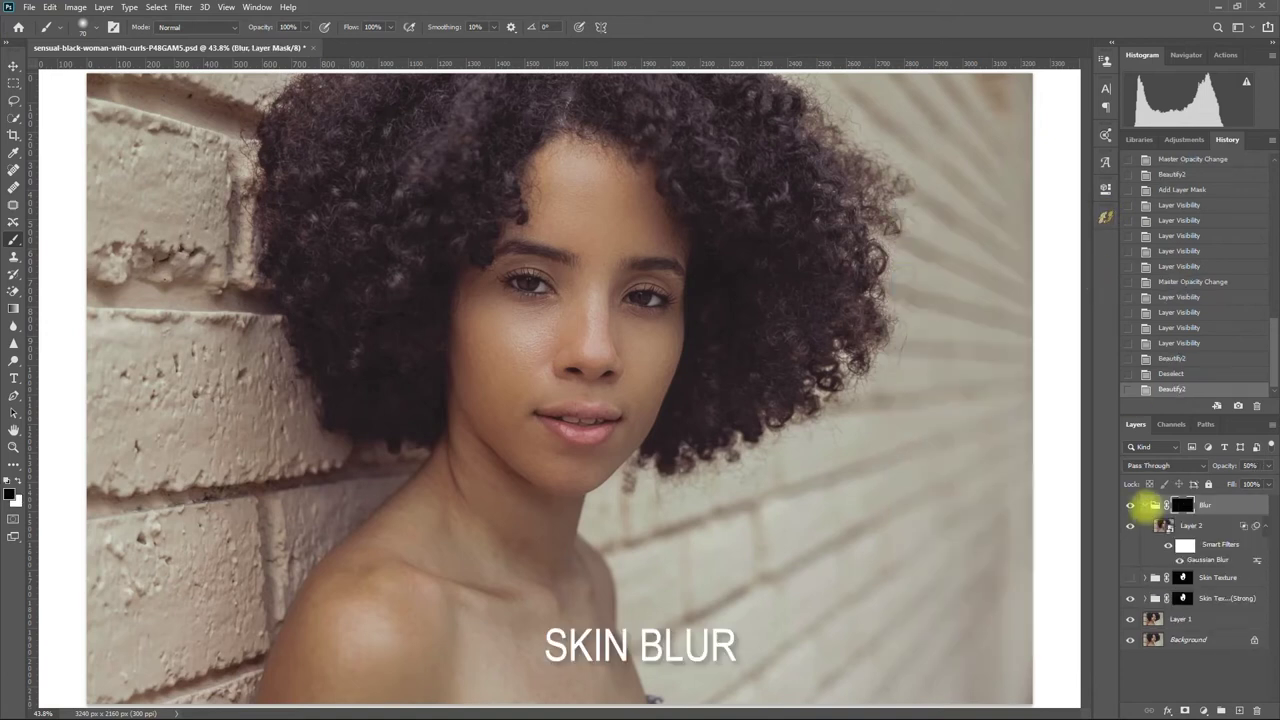
left_click(1130, 546)
left_click(1183, 525)
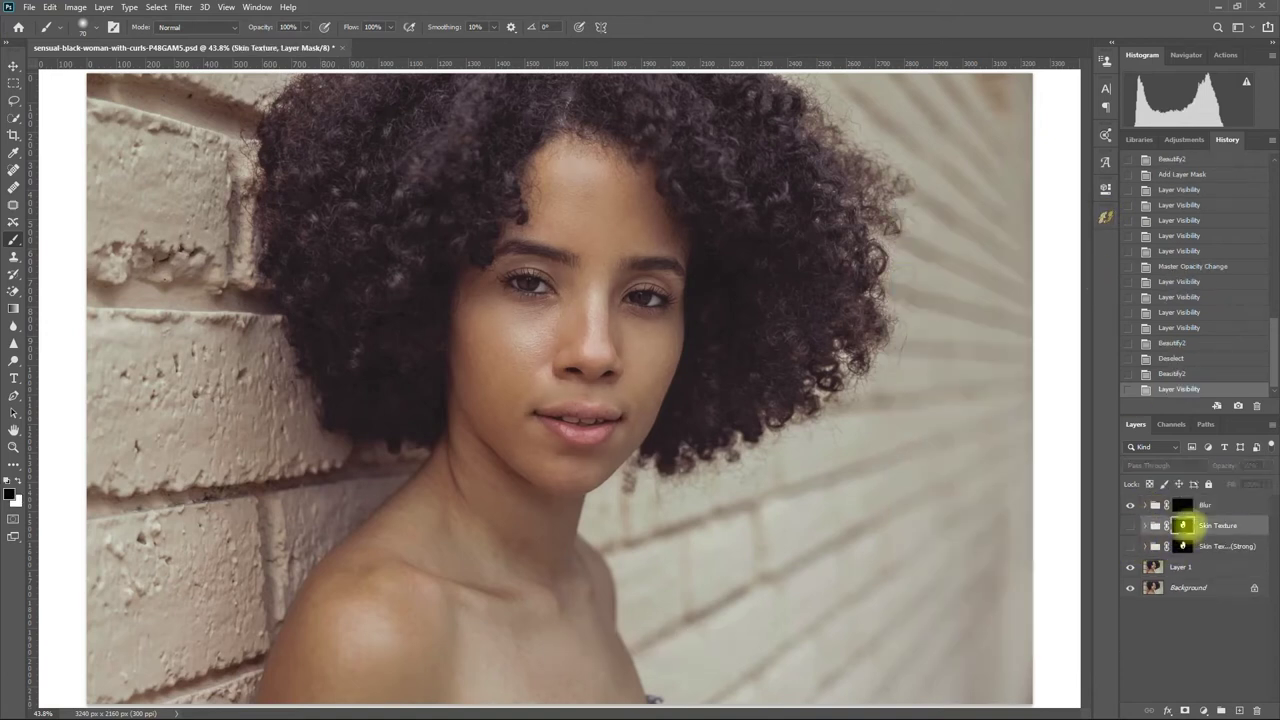
left_click_drag(1183, 525, 1183, 505)
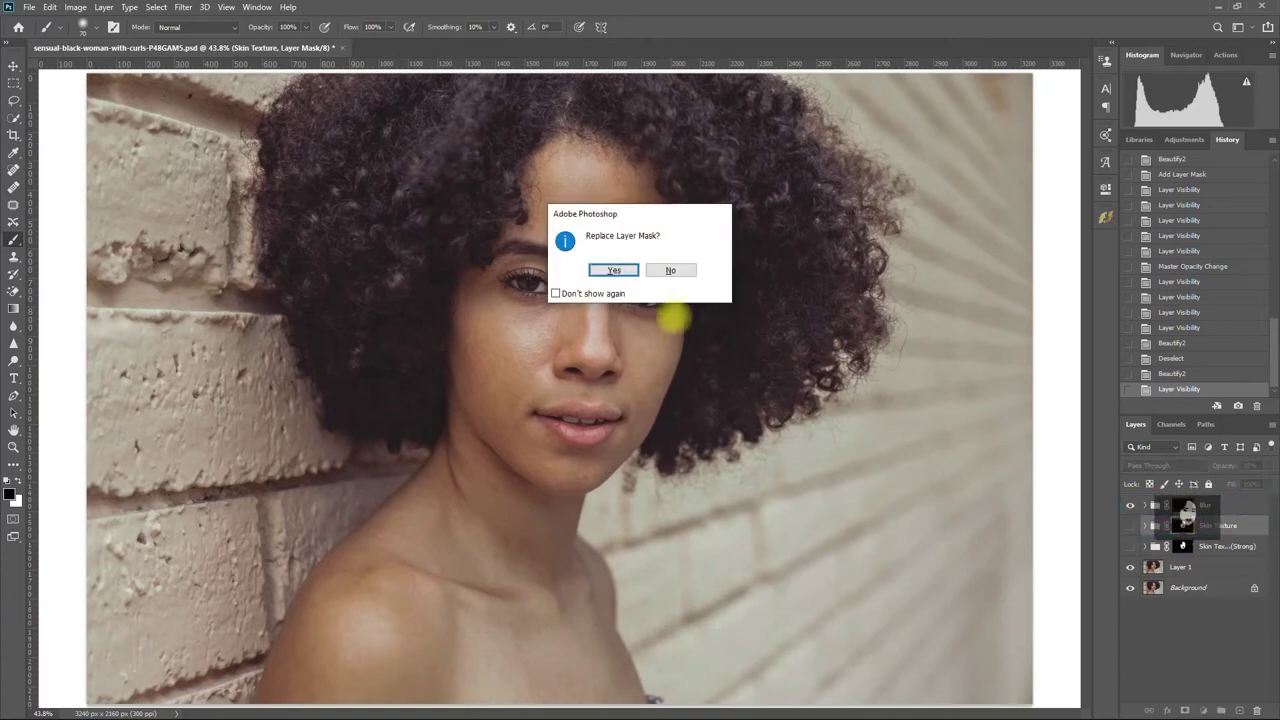
left_click(614, 270)
Step: Compare the zoomed-in face with and without the Blur group
left_click(1130, 505)
left_click(1130, 505)
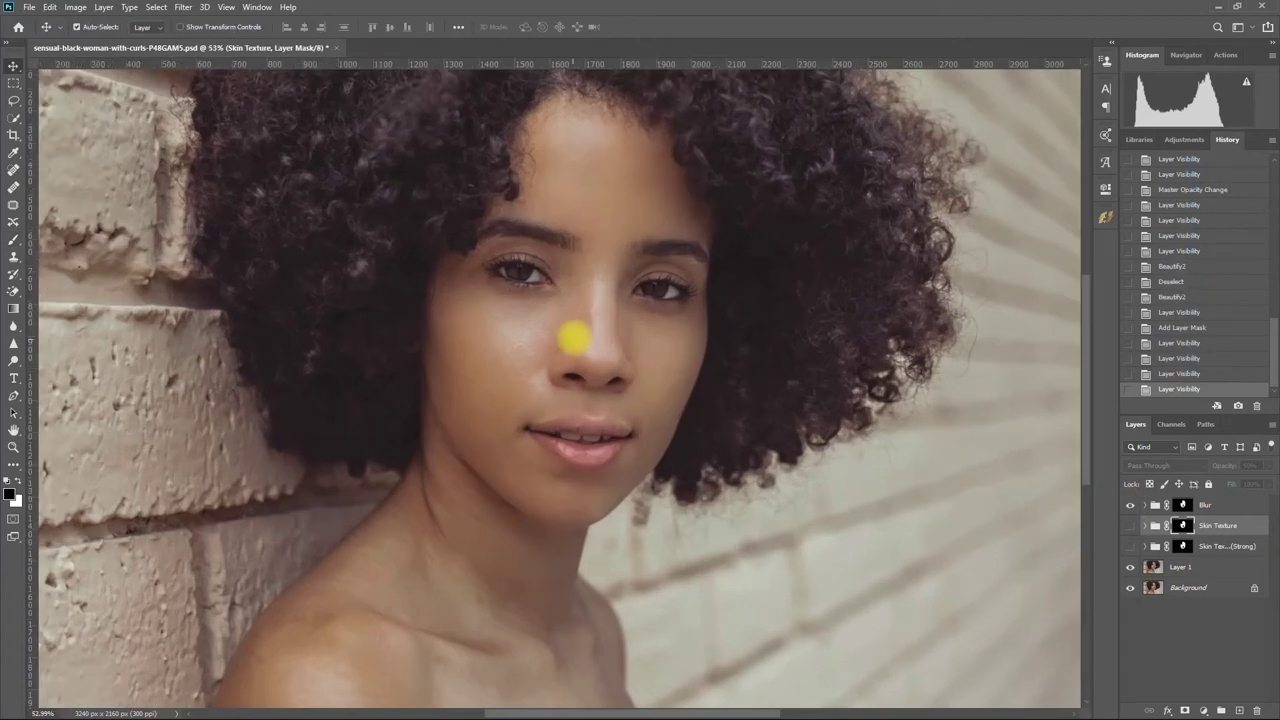
left_click_drag(571, 334, 681, 400)
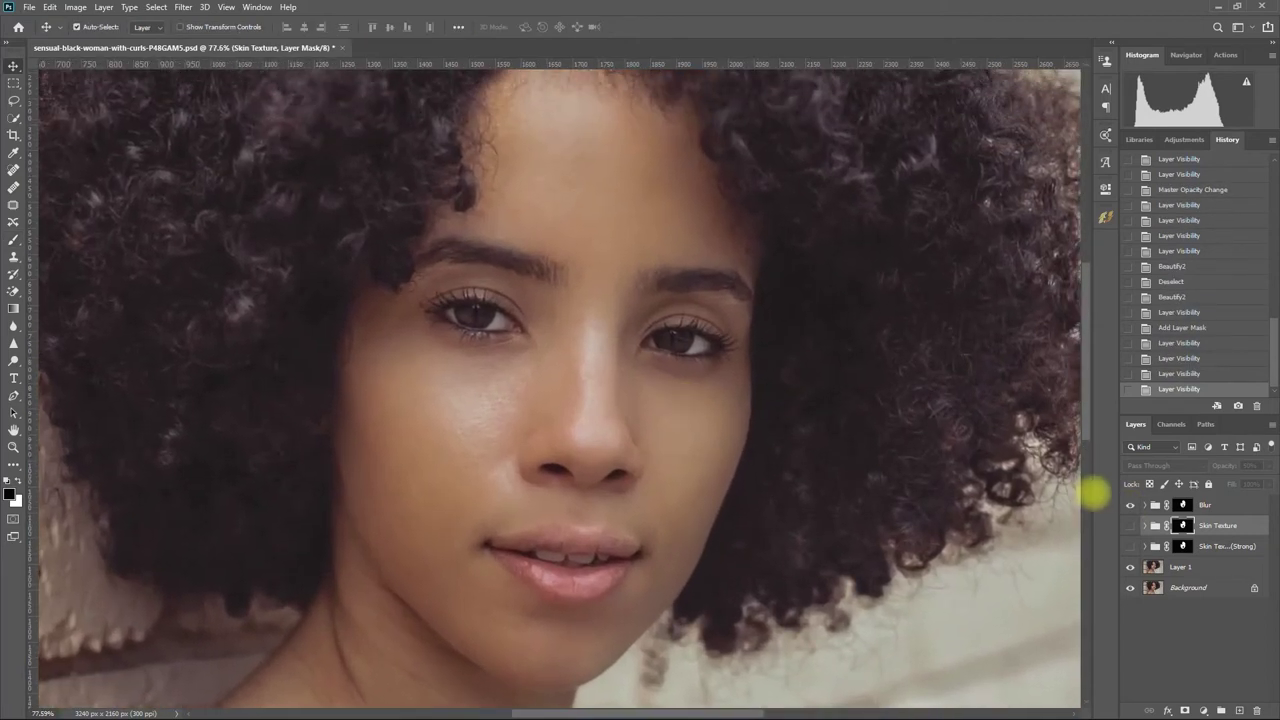
left_click(1130, 505)
left_click(1130, 505)
left_click(1130, 505)
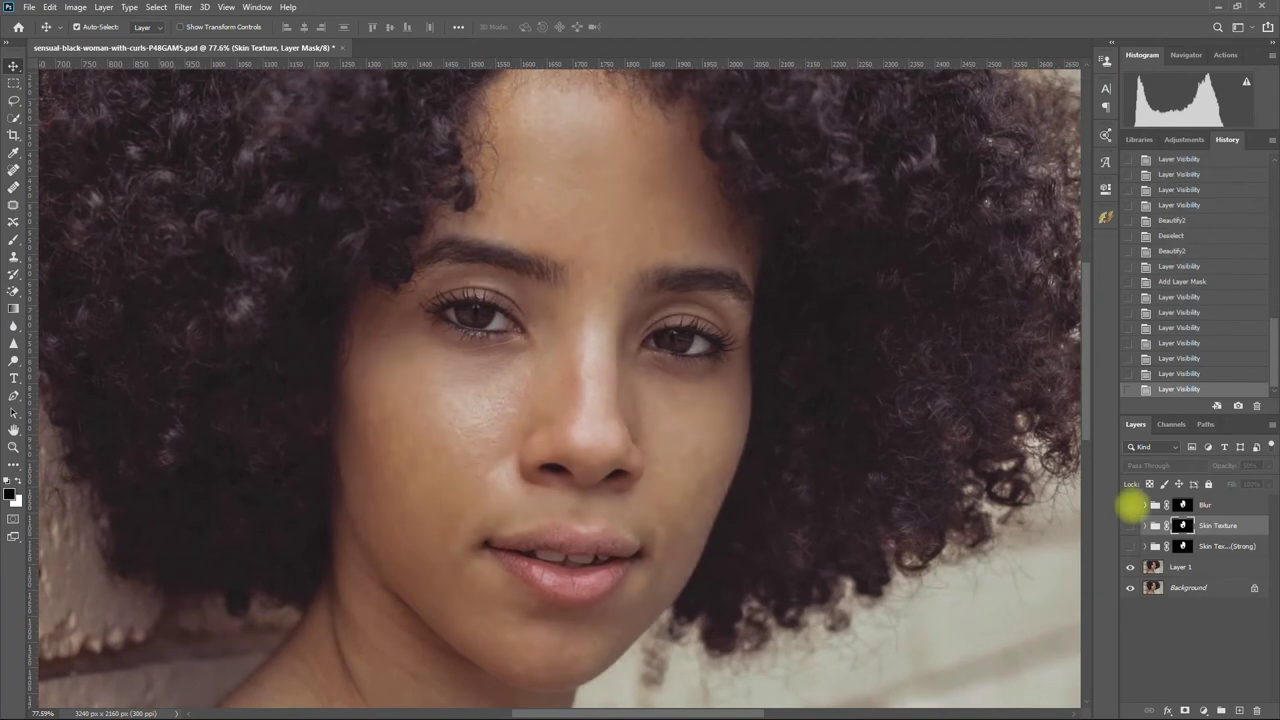
left_click(1130, 505)
left_click(1205, 505)
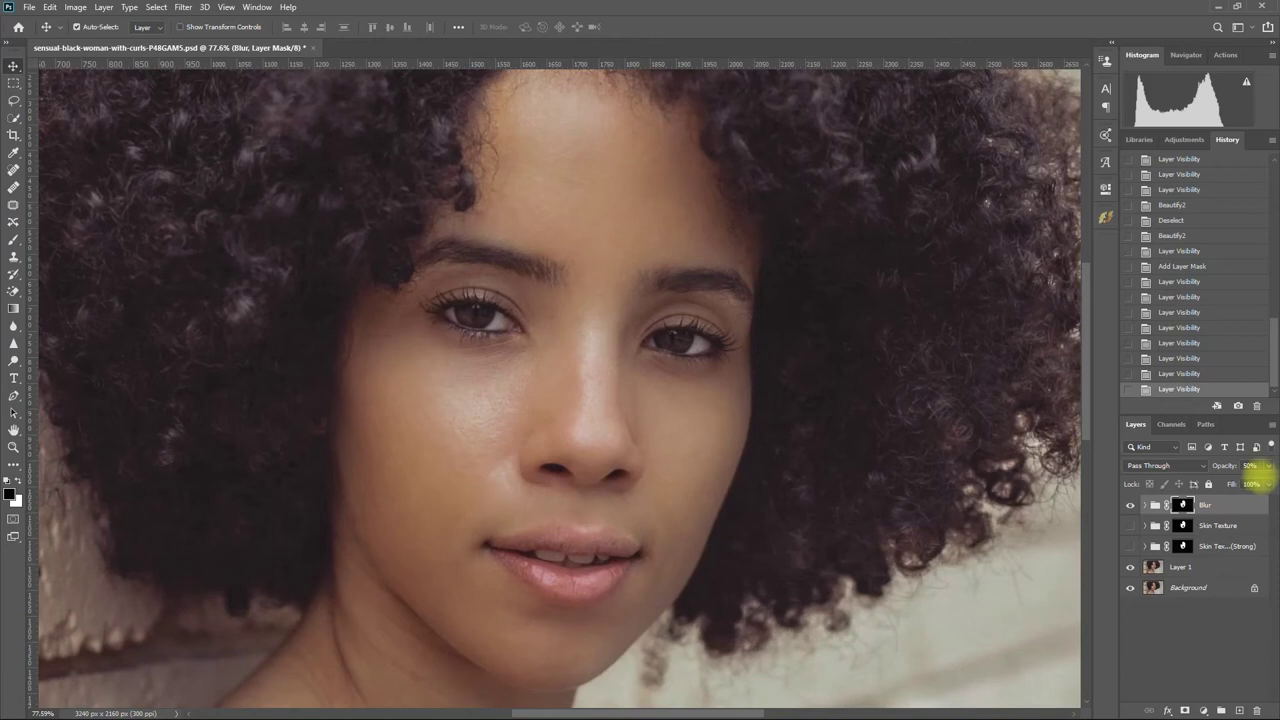
Step: Set the Blur group's opacity to 50%
left_click(1268, 465)
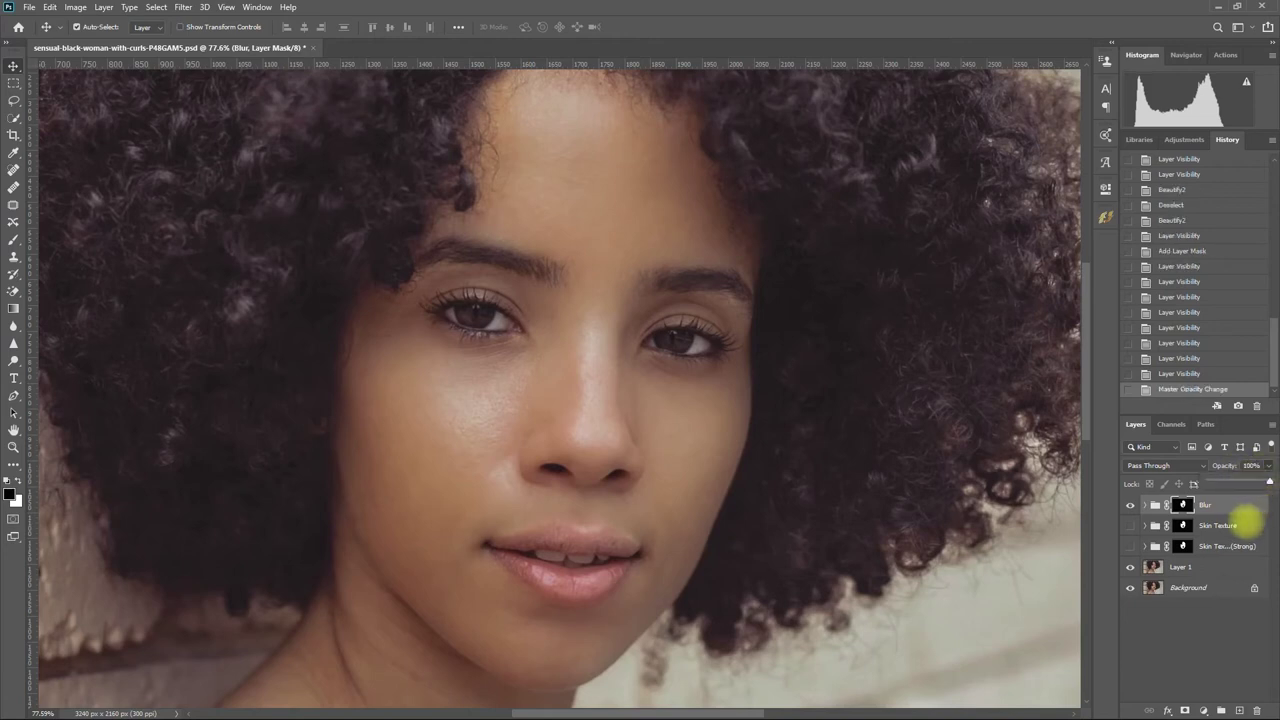
left_click(1129, 506)
left_click(1129, 505)
left_click_drag(1252, 484, 1218, 484)
Step: Save a web-optimized JPEG copy, then apply a second Skin Blur effect
left_click(29, 7)
left_click(240, 222)
left_click(673, 622)
type("Sk")
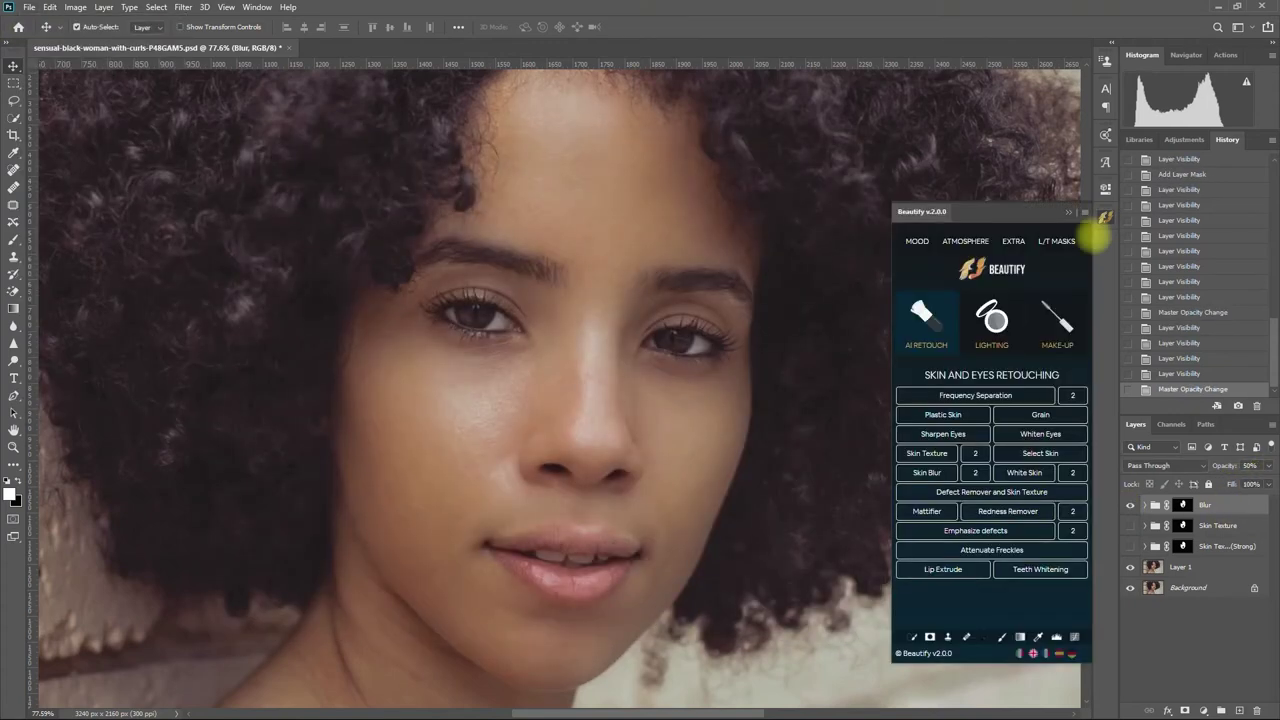
left_click(975, 472)
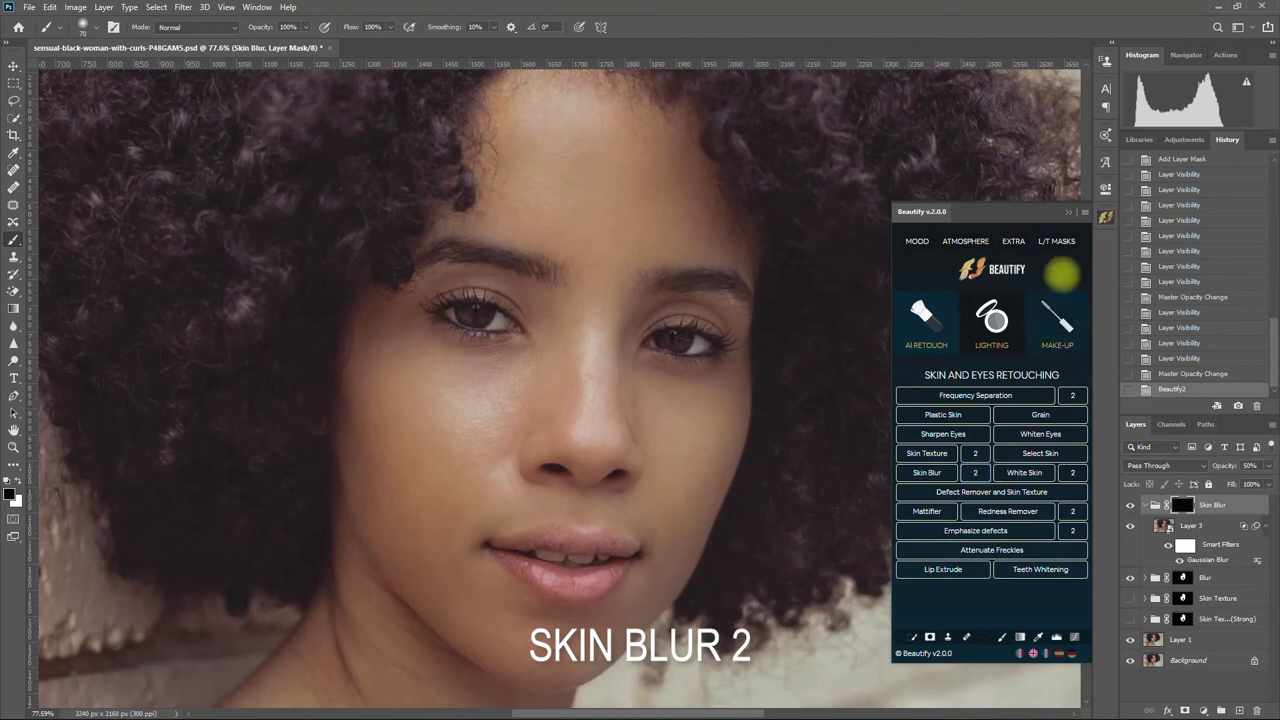
Step: Copy the Blur group's face mask onto the Skin Blur group
left_click(1068, 212)
left_click(1130, 525)
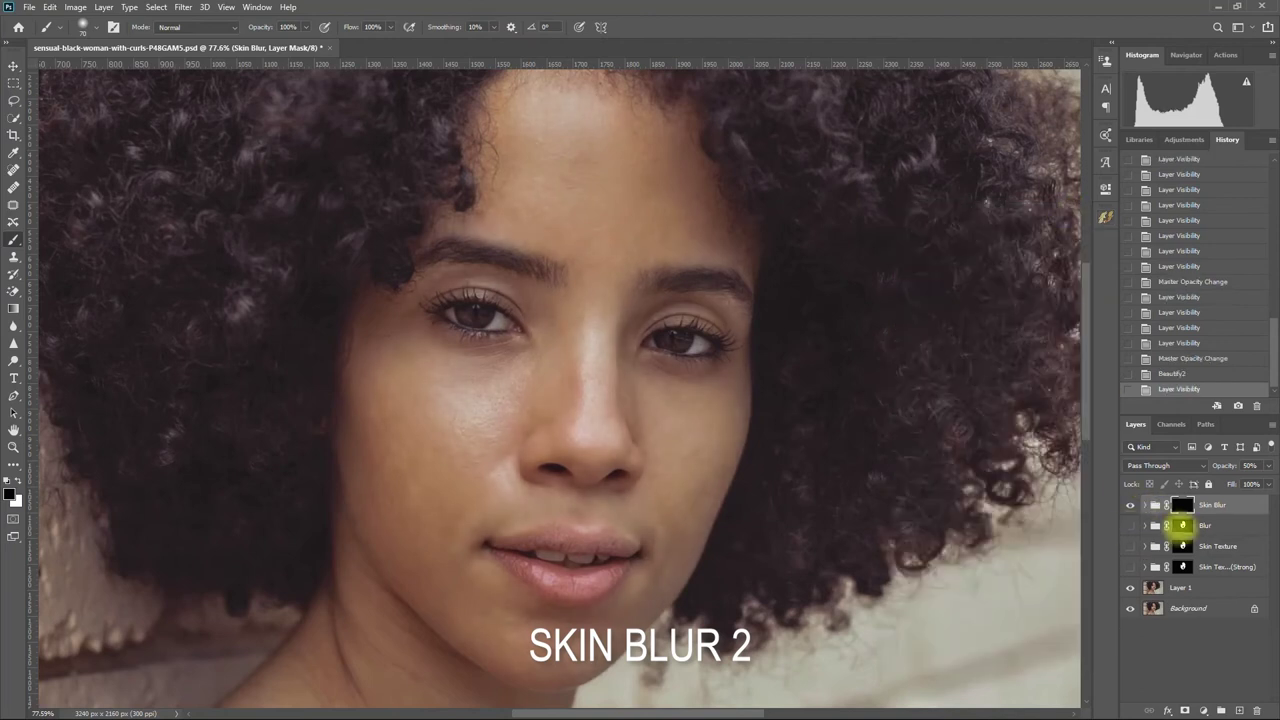
left_click_drag(1183, 525, 1184, 507)
left_click(622, 270)
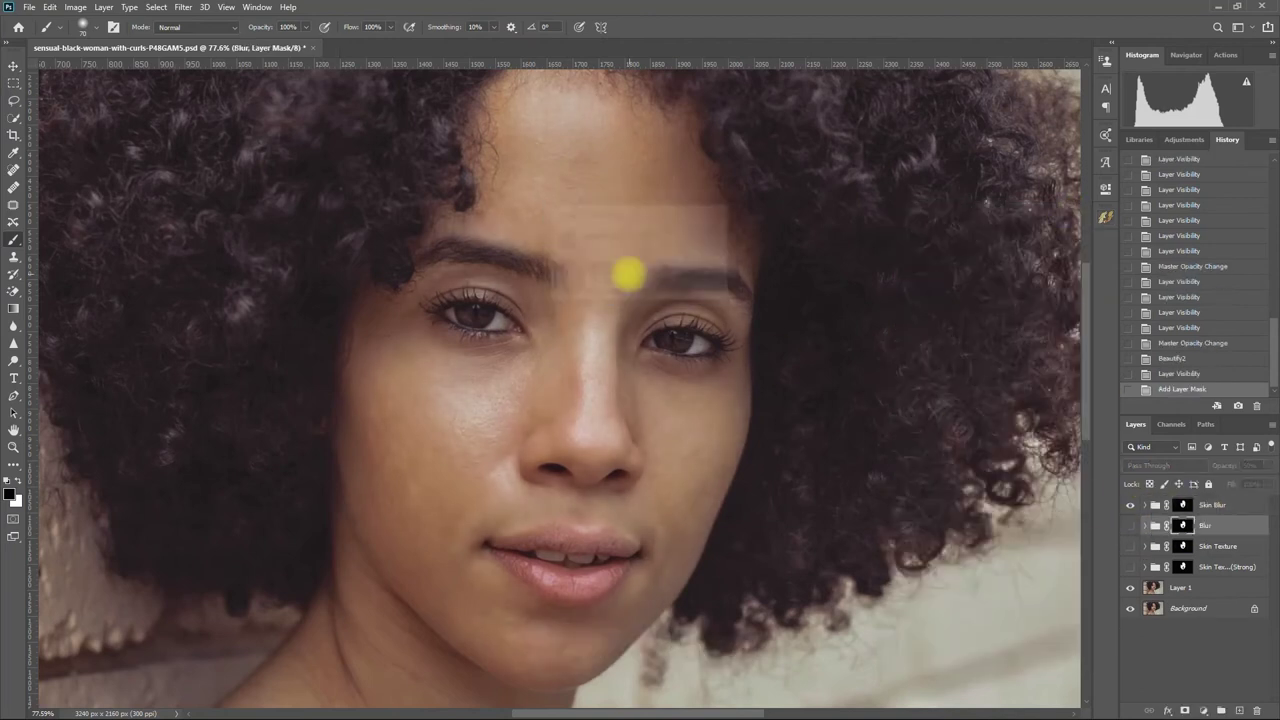
Step: Compare Skin Blur against Blur, leaving Skin Blur visible and Blur hidden
left_click(1130, 505)
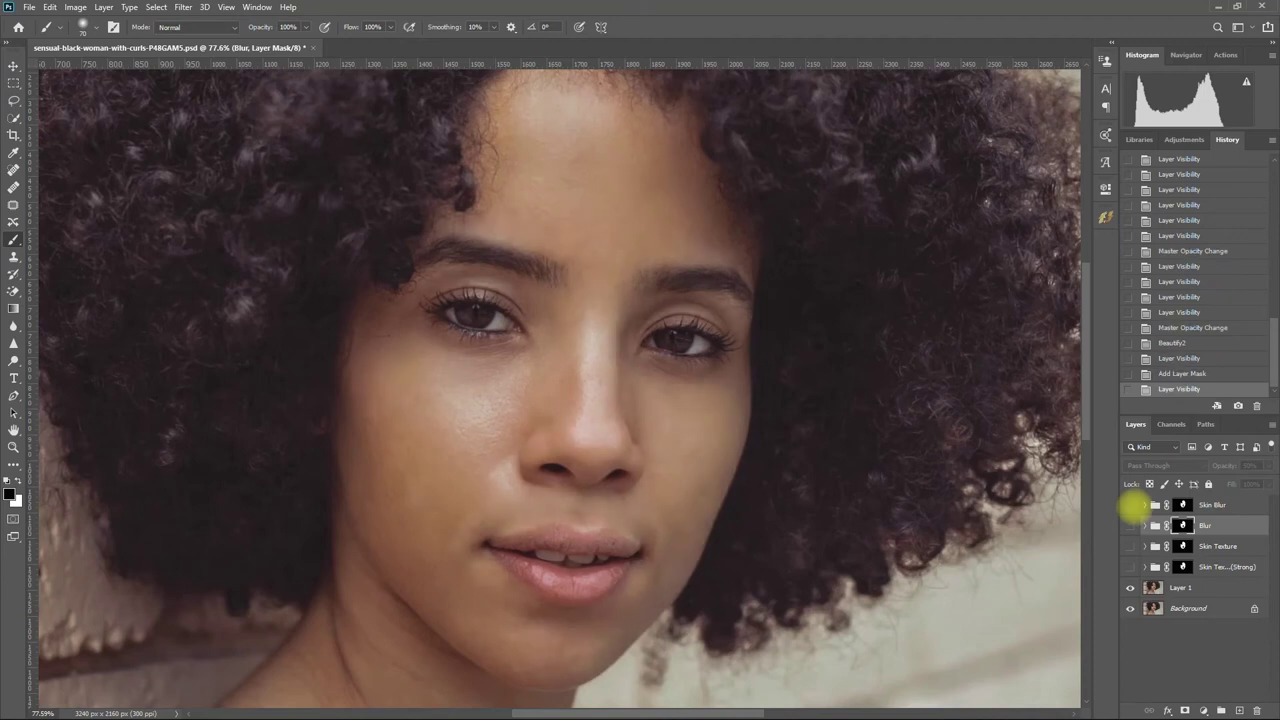
left_click(1130, 505)
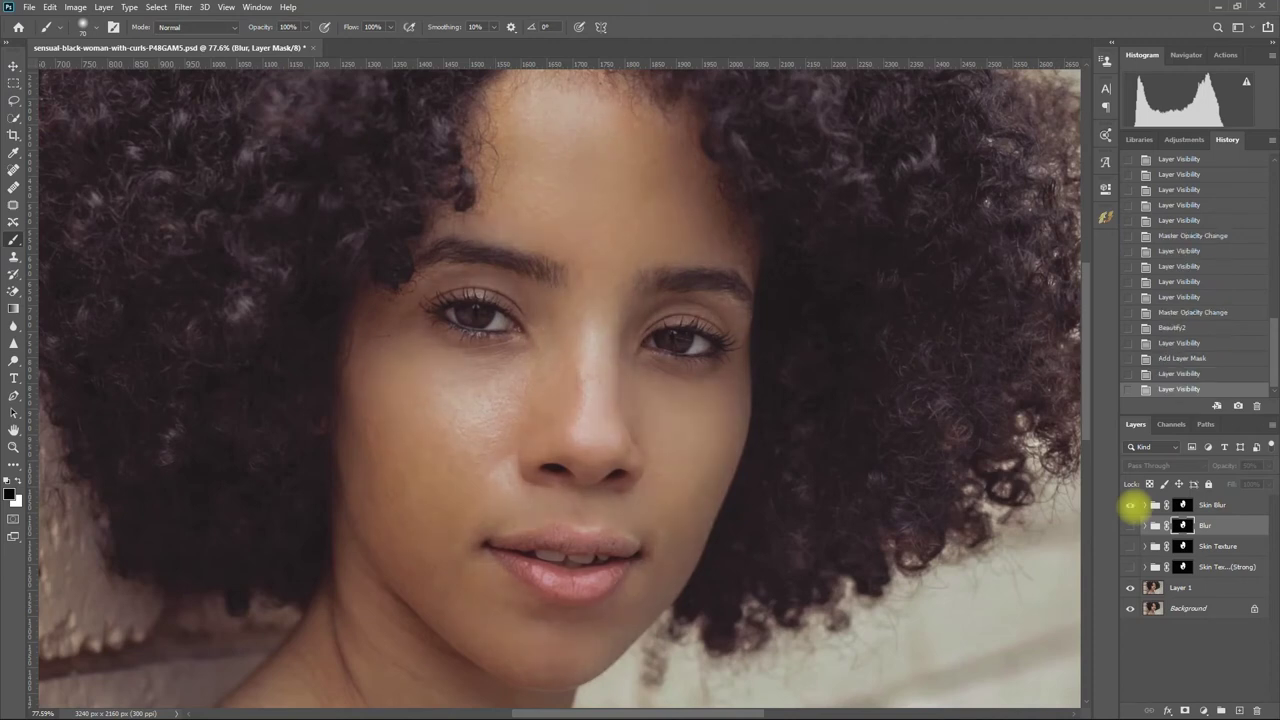
left_click(1130, 505)
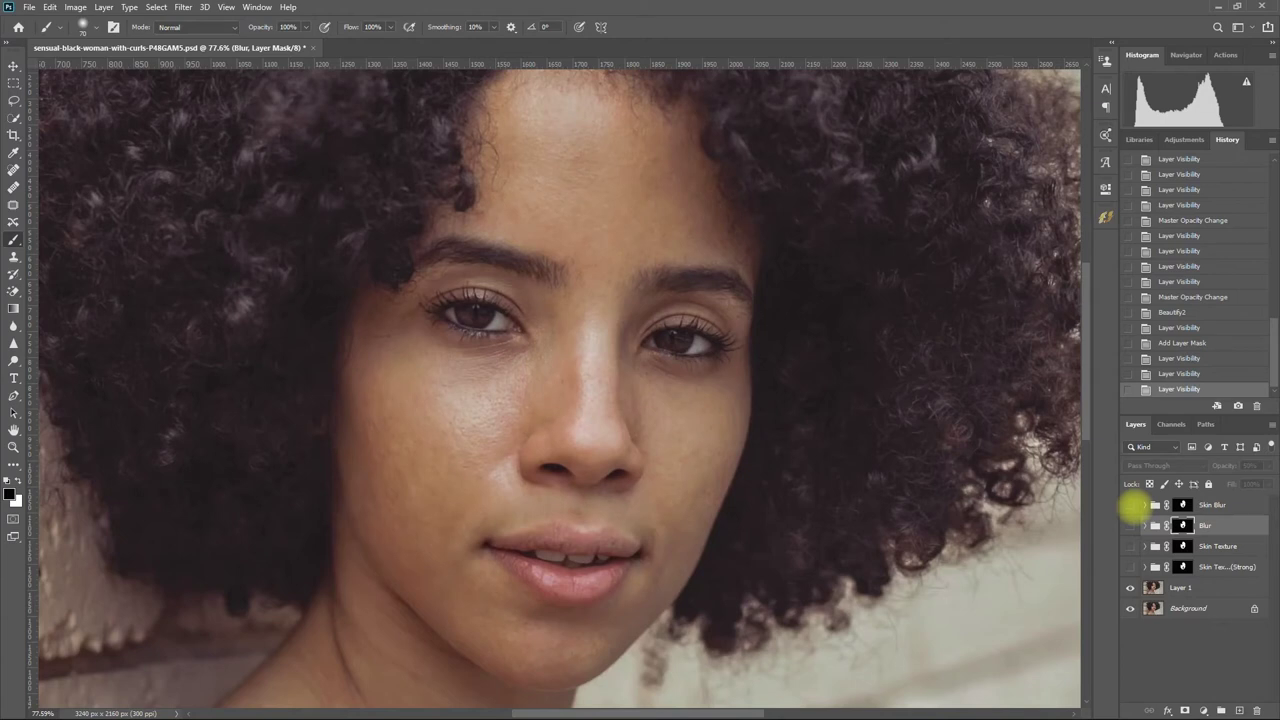
left_click(1130, 505)
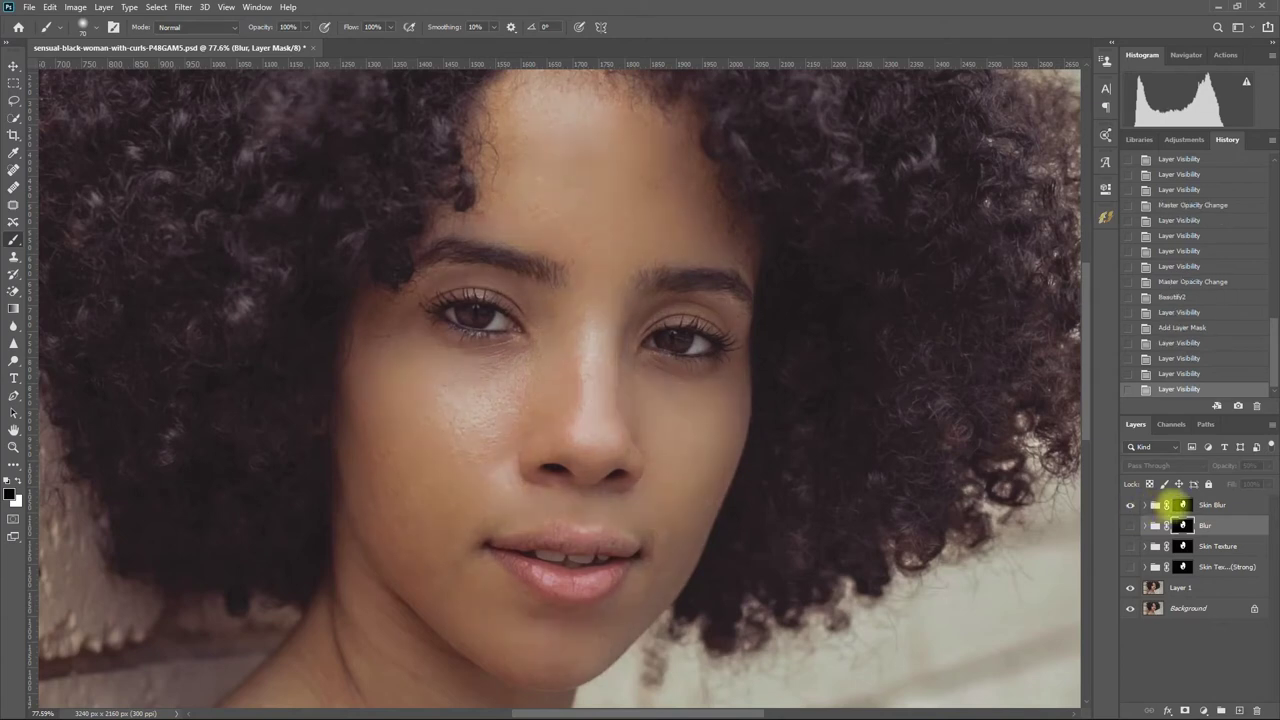
left_click(1266, 466)
left_click(1130, 505)
left_click(1250, 468)
left_click(1130, 525)
left_click(1131, 505)
left_click(1131, 505)
Step: Export a Save for Web JPEG named 'Skin Blur 2'
left_click(29, 7)
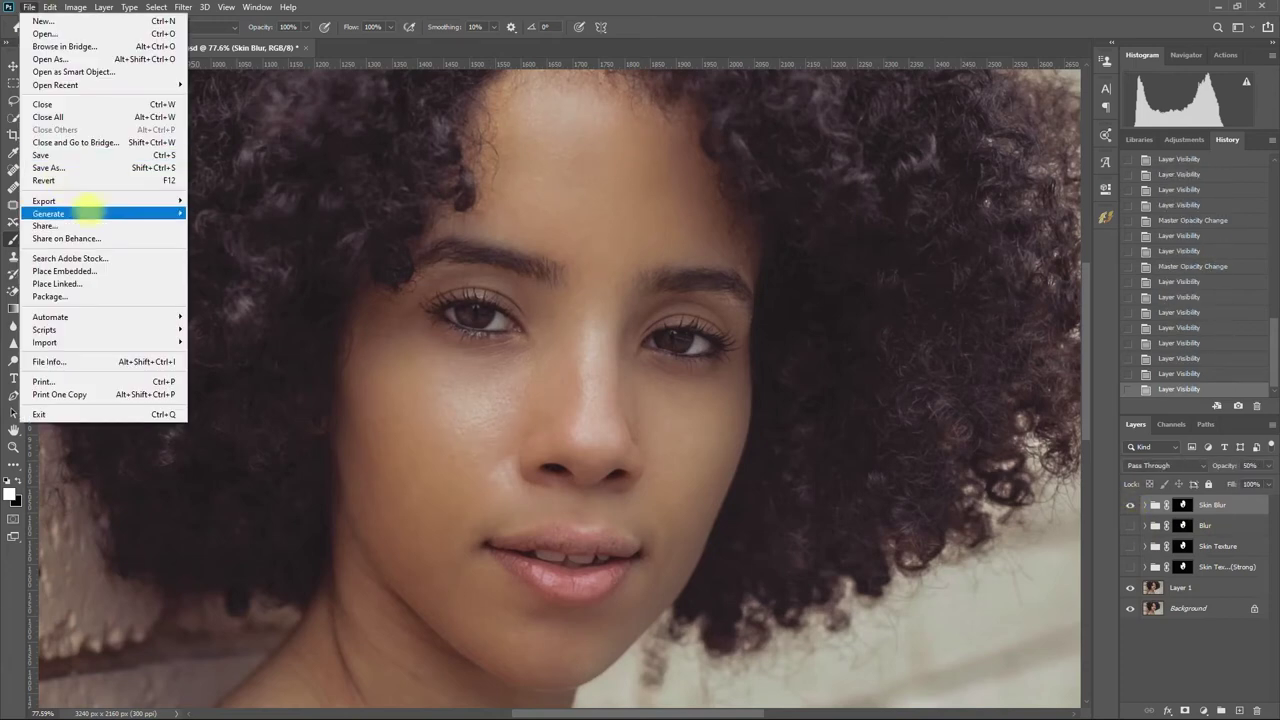
left_click(250, 250)
left_click(657, 622)
type("Skin Blur 2")
key("Return")
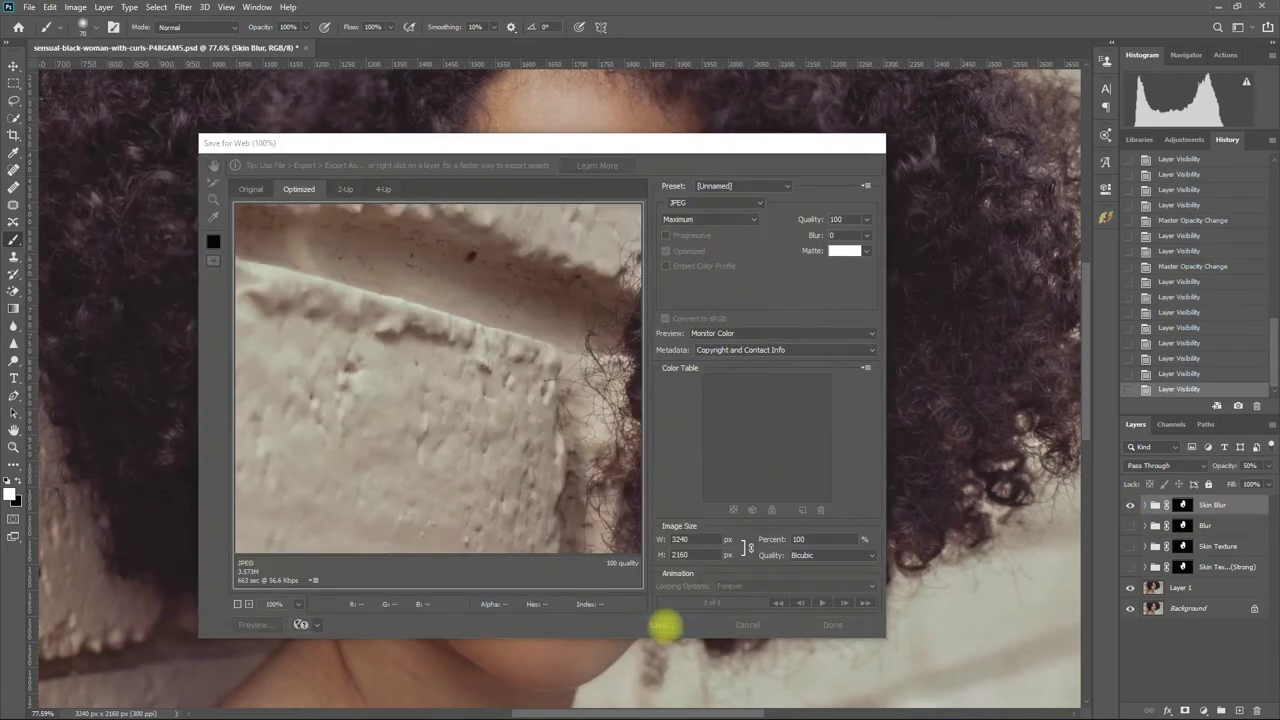
Step: Apply White Skin and give it the Skin Blur group's face mask
left_click(1024, 472)
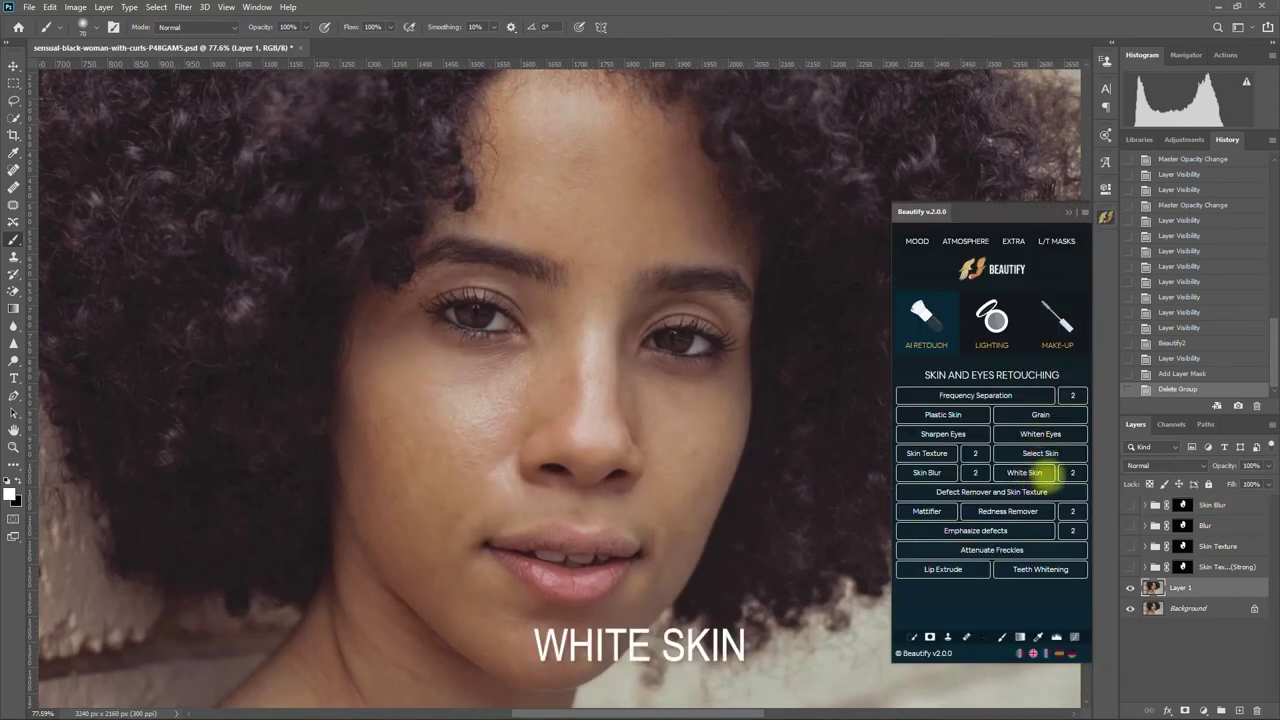
left_click(1068, 212)
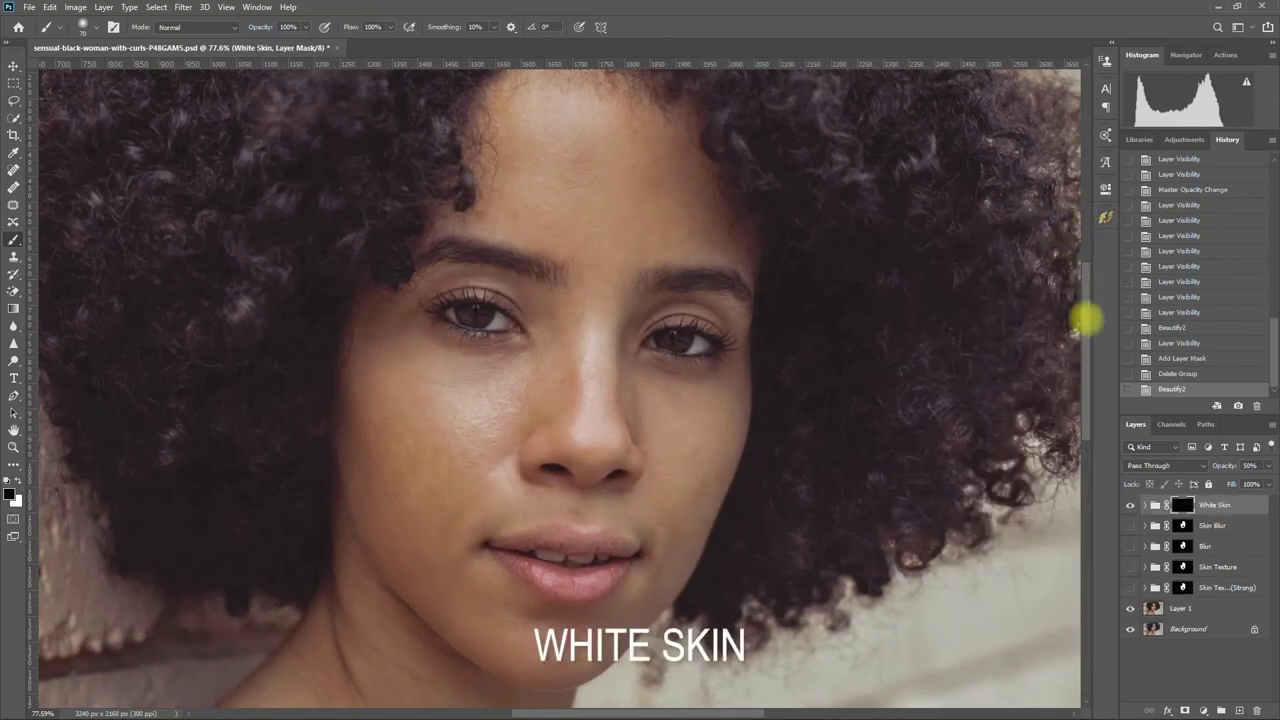
left_click(1183, 525)
left_click_drag(1183, 525, 1183, 505)
left_click(614, 272)
Step: Compare White Skin on and off, then set its opacity to 30
left_click(1236, 506)
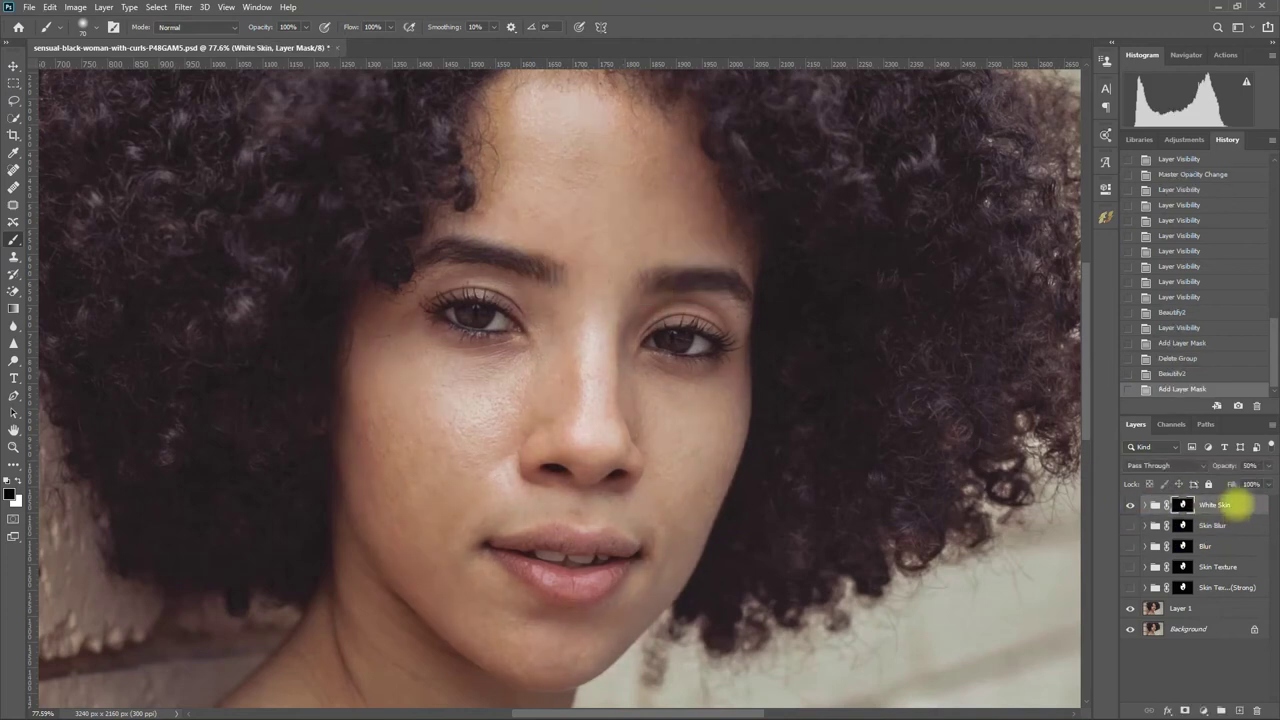
left_click(1130, 505)
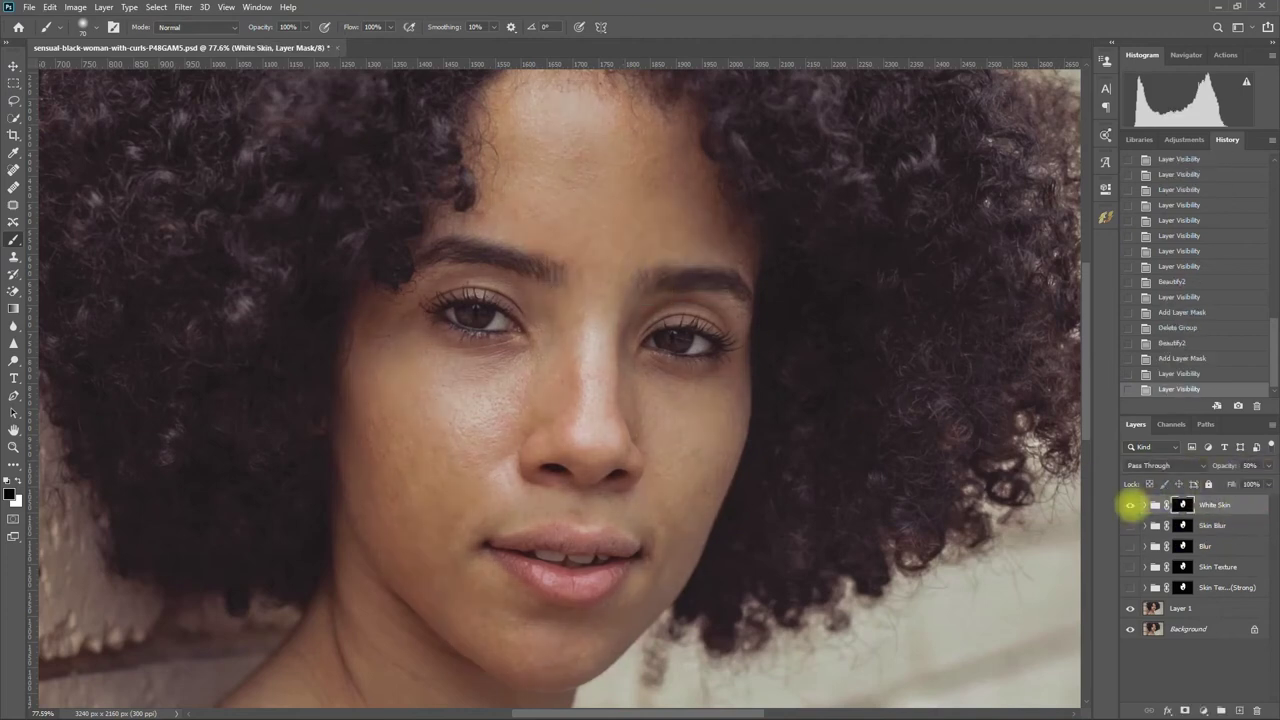
left_click(1130, 505)
key("ctrl+0")
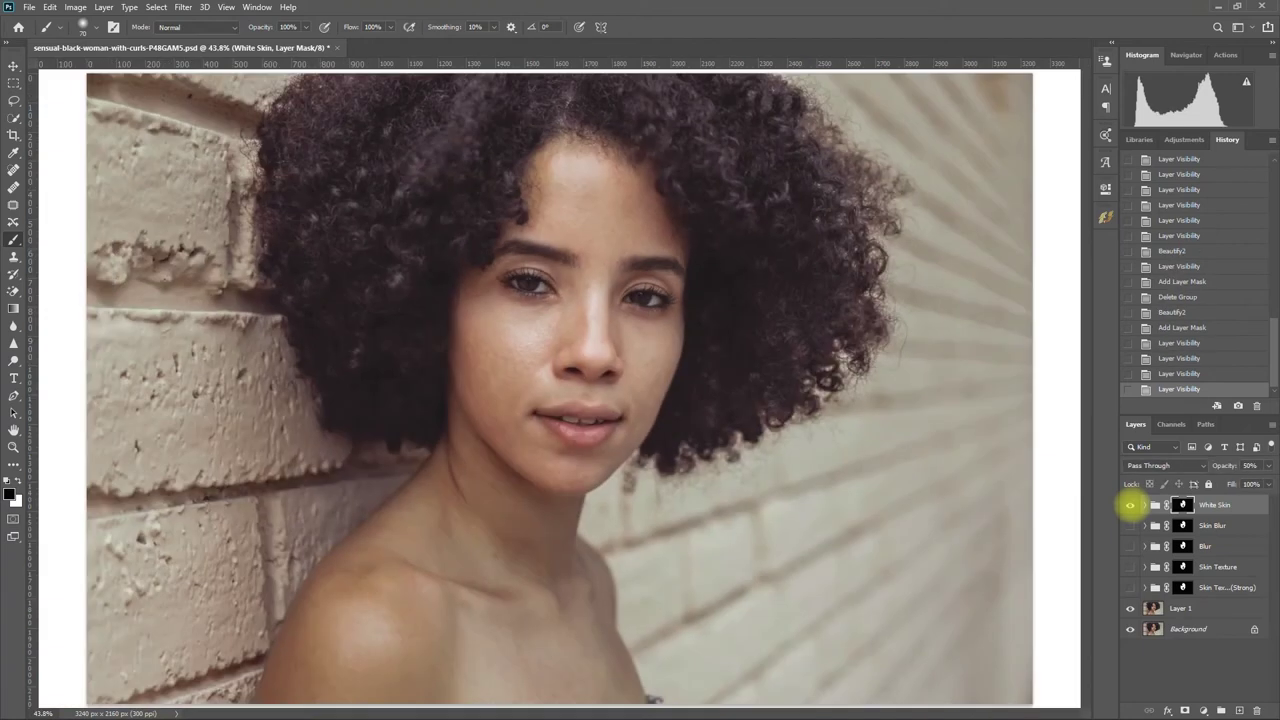
left_click(1130, 505)
left_click(1130, 505)
left_click(1200, 463)
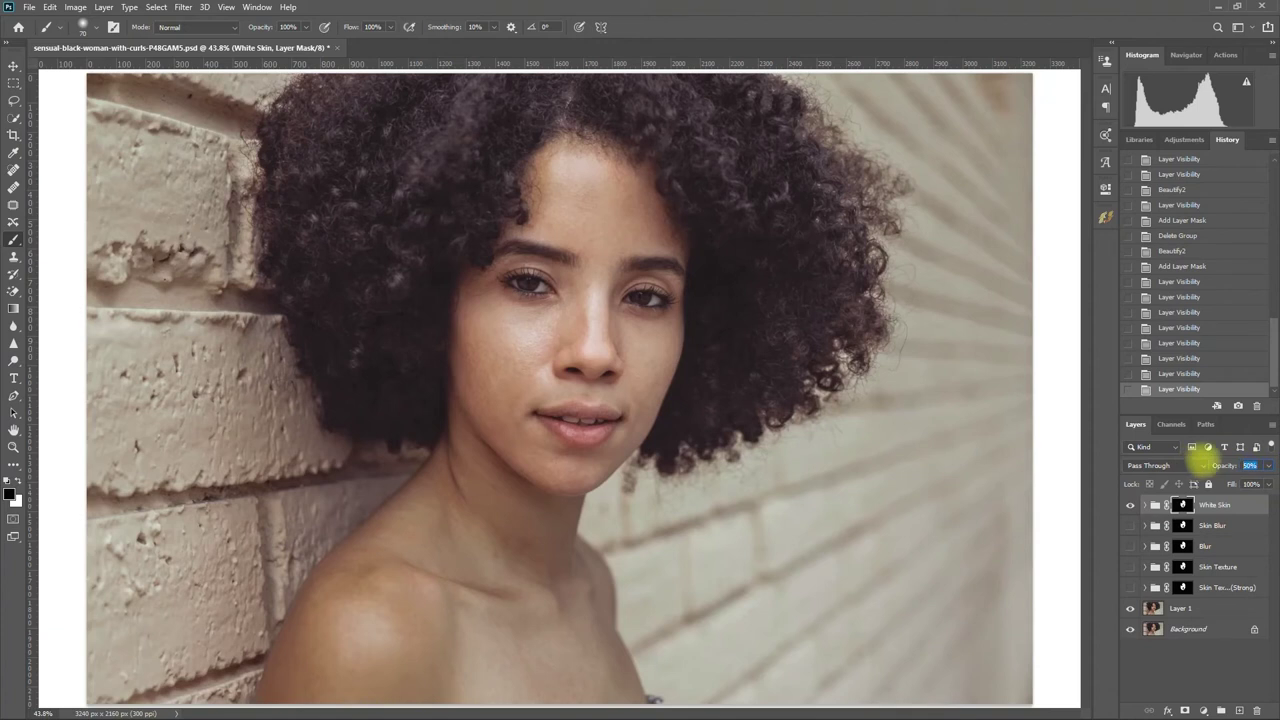
type("30")
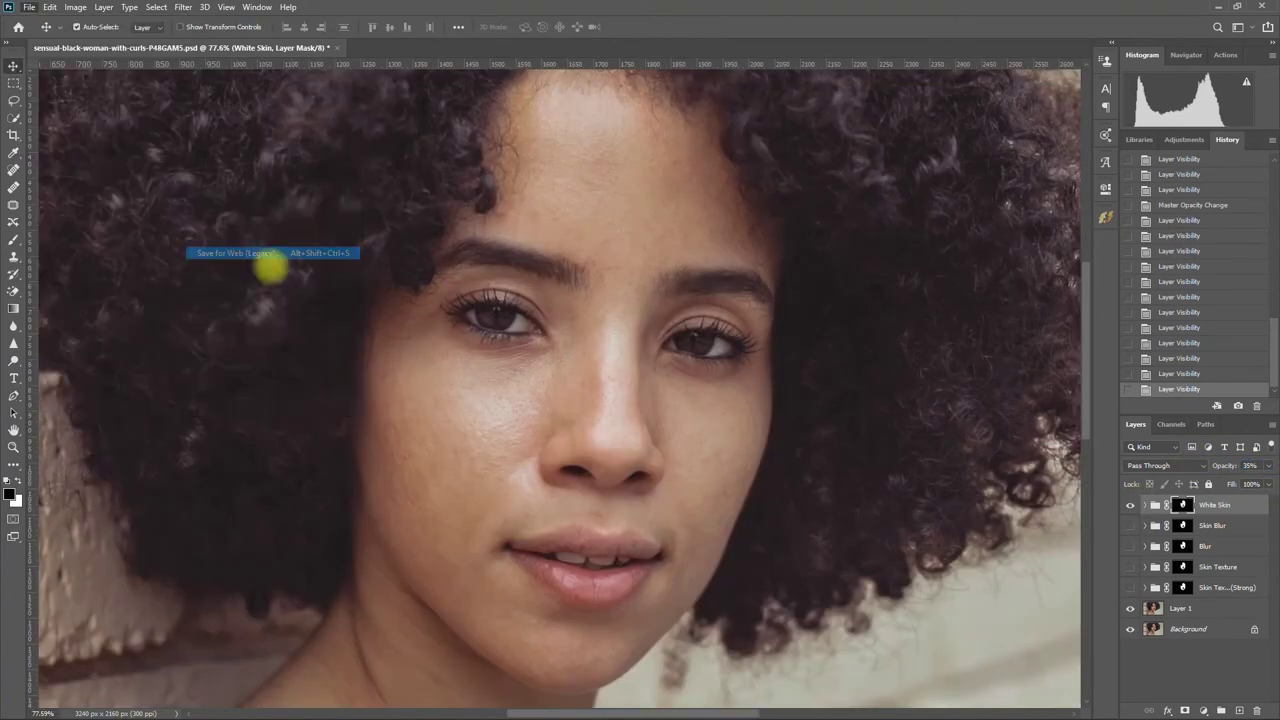
Step: Save a web-optimized JPEG copy named starting 'White S'
left_click(268, 258)
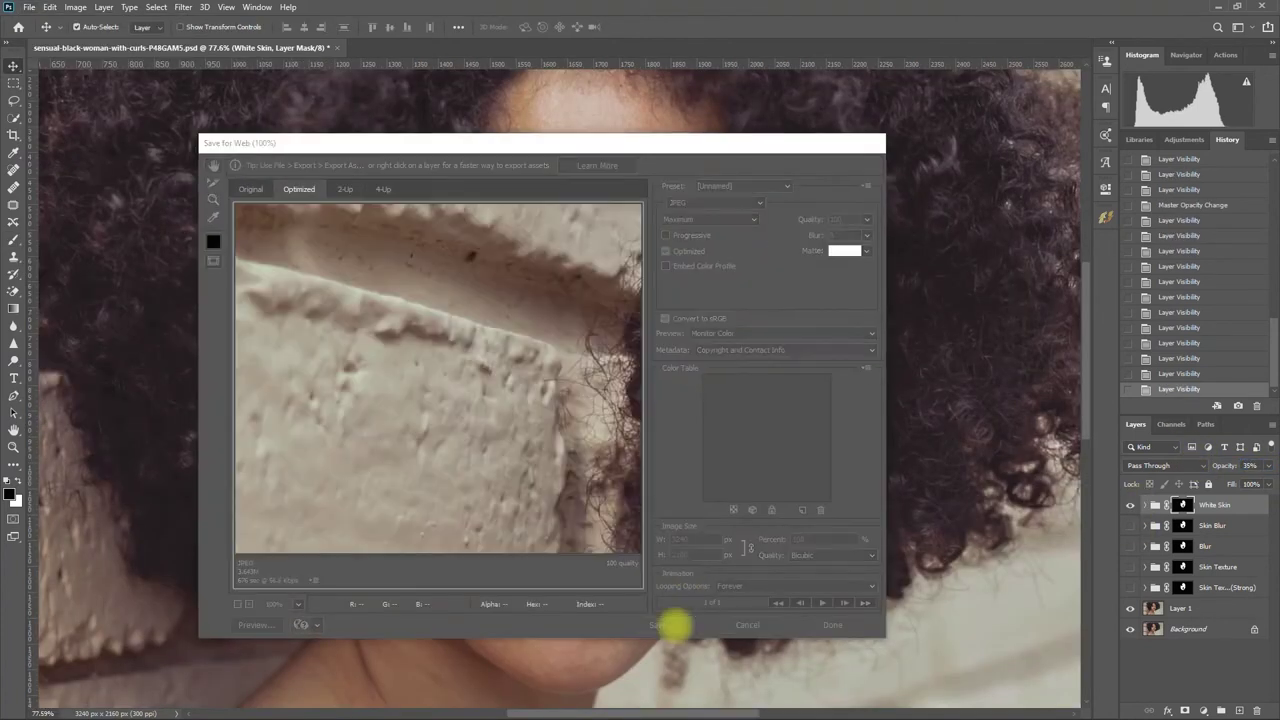
left_click(674, 624)
type("White S")
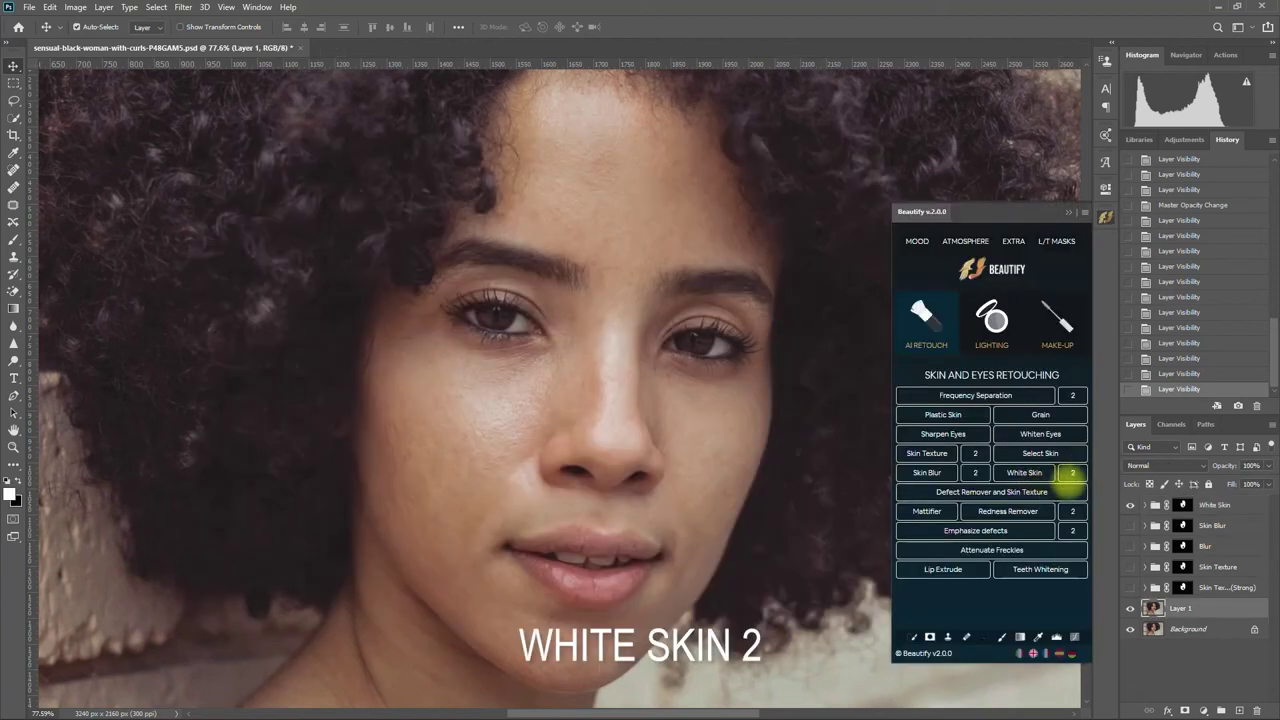
Step: Paint Teeth Whitening onto the teeth and compare it on and off
left_click(1073, 474)
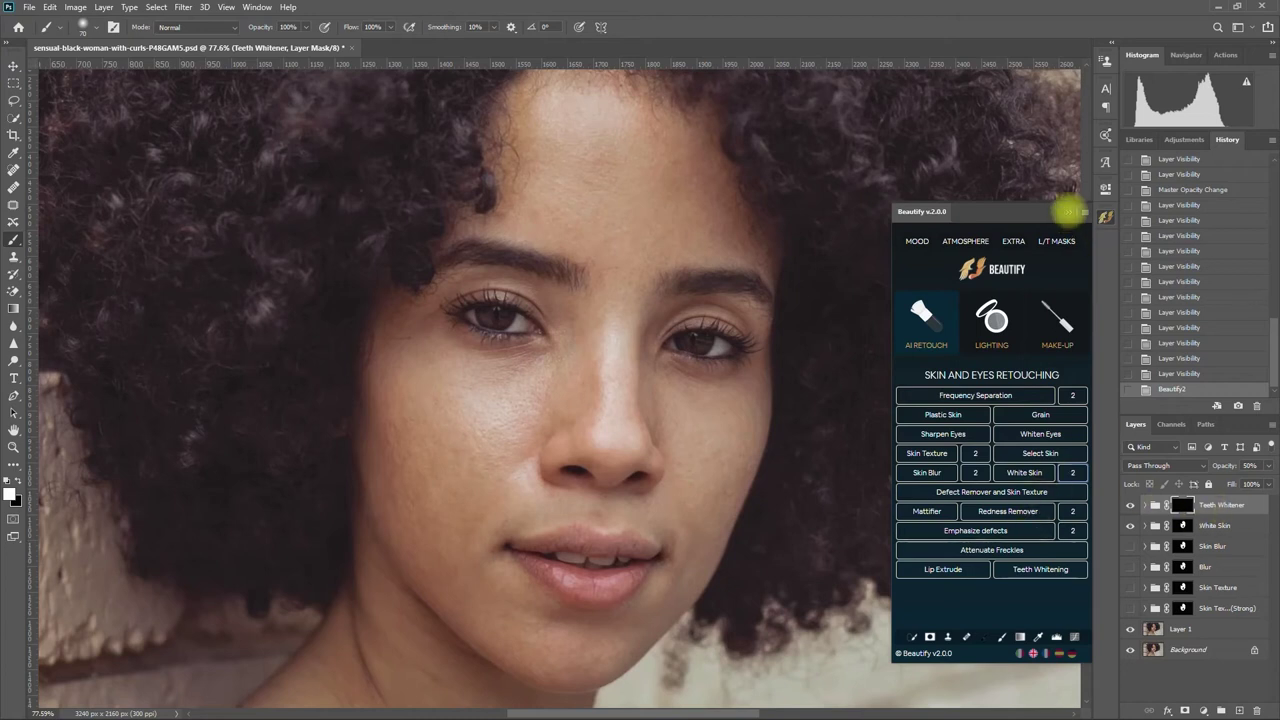
left_click(1066, 210)
scroll(571, 543, "up", 3)
mouse_move(571, 543)
left_mouse_down()
mouse_move(529, 529)
mouse_move(620, 540)
mouse_move(540, 530)
left_mouse_up()
left_click_drag(540, 530, 600, 540)
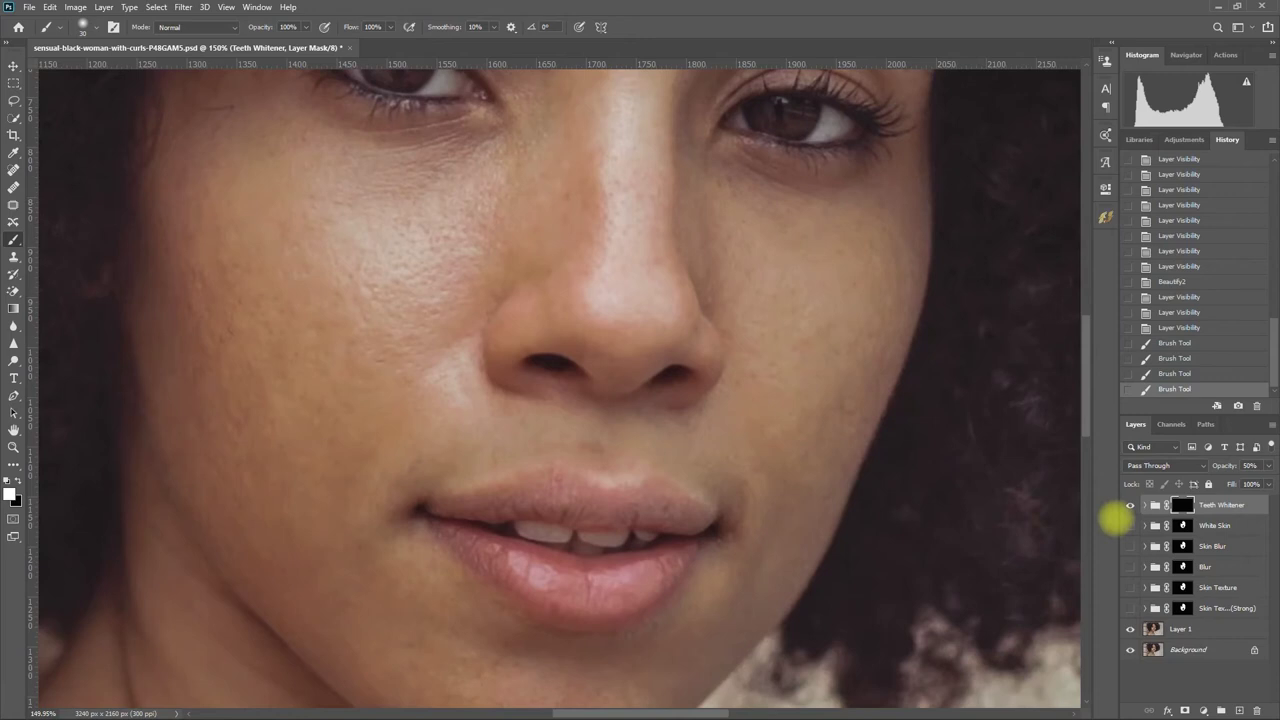
left_click(1130, 505)
left_click(1130, 505)
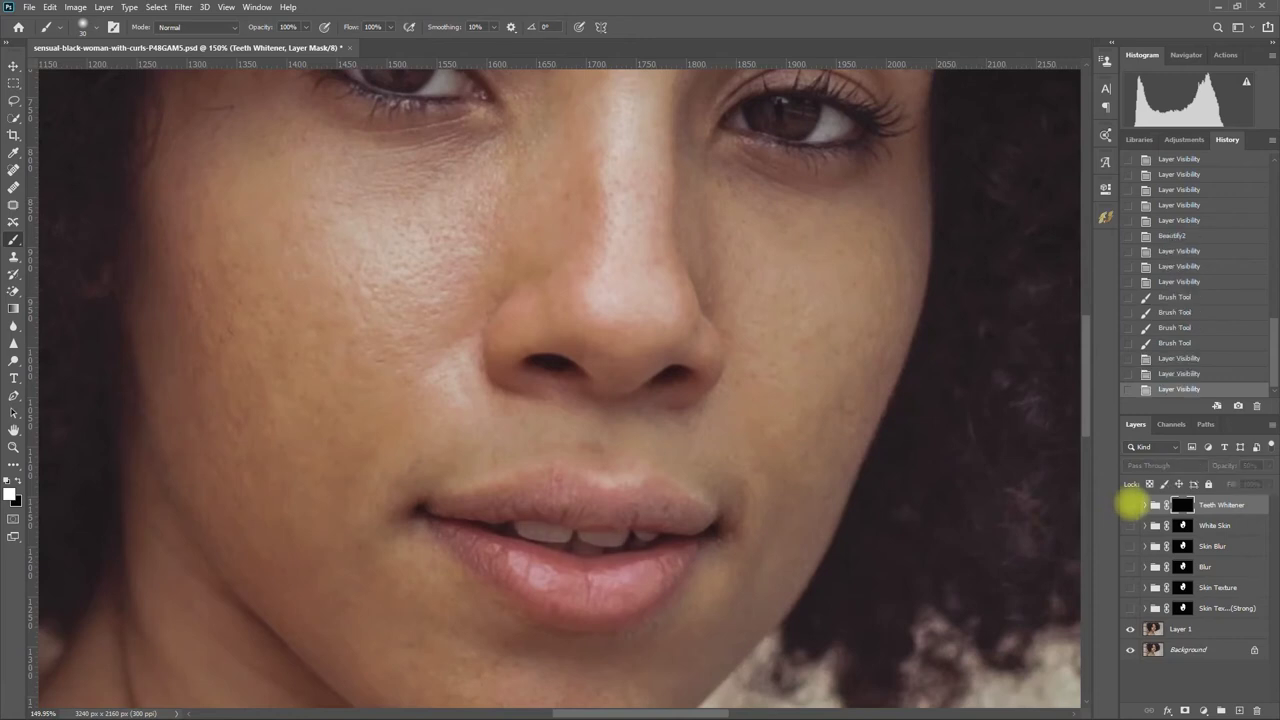
left_click(1130, 505)
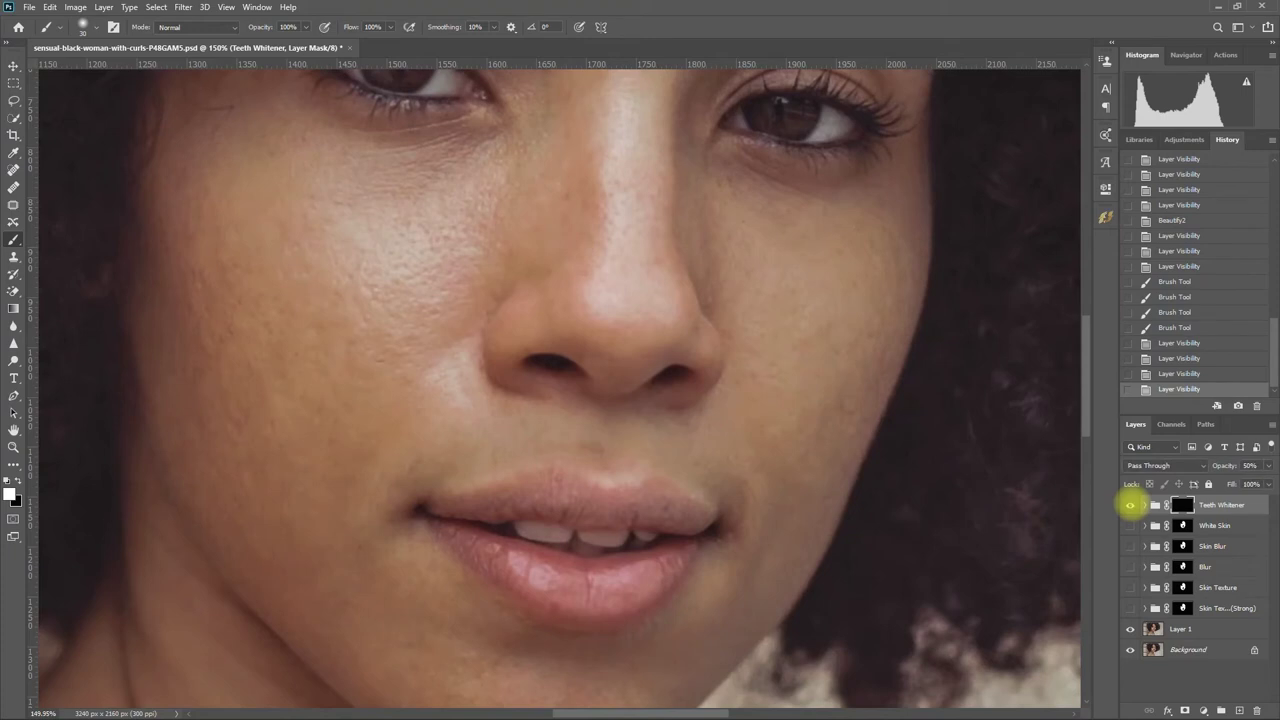
key("ctrl+0")
Step: After a final comparison, delete the Teeth Whitener, White Skin, Skin Blur, Blur and Skin Texture groups
left_click(1130, 505)
left_click(1130, 505)
left_click(1130, 505)
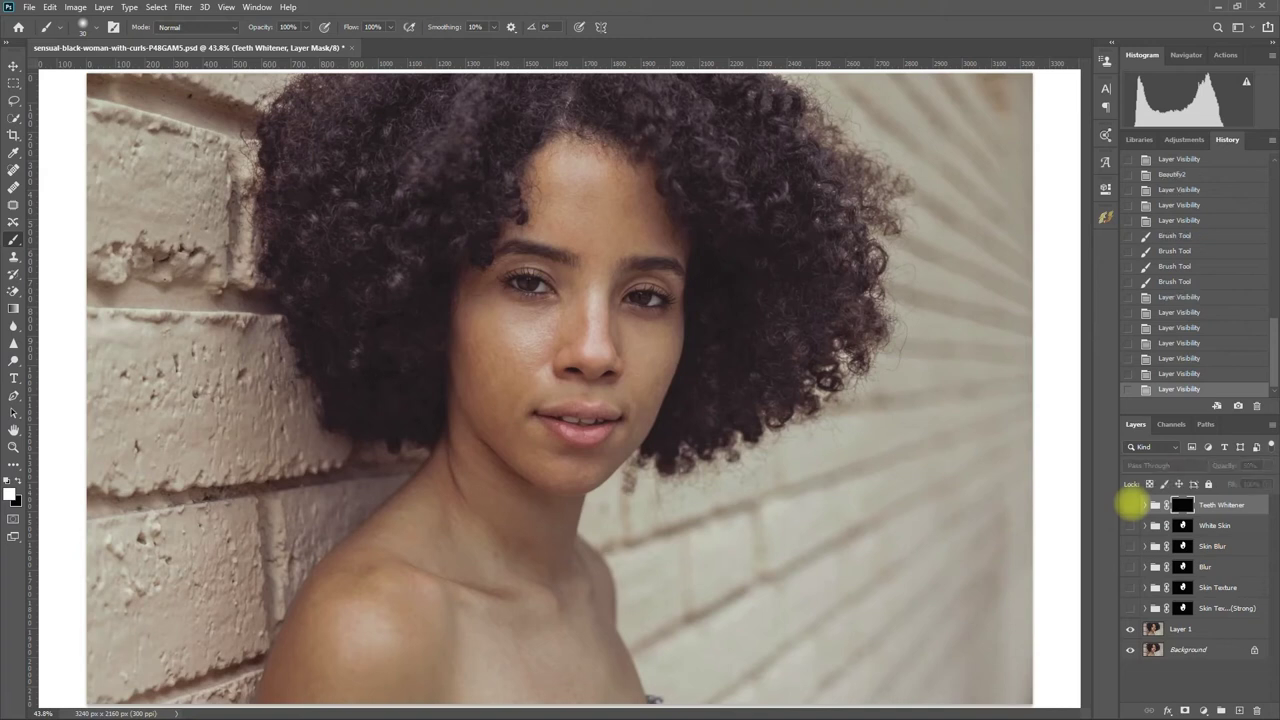
left_click(1130, 505)
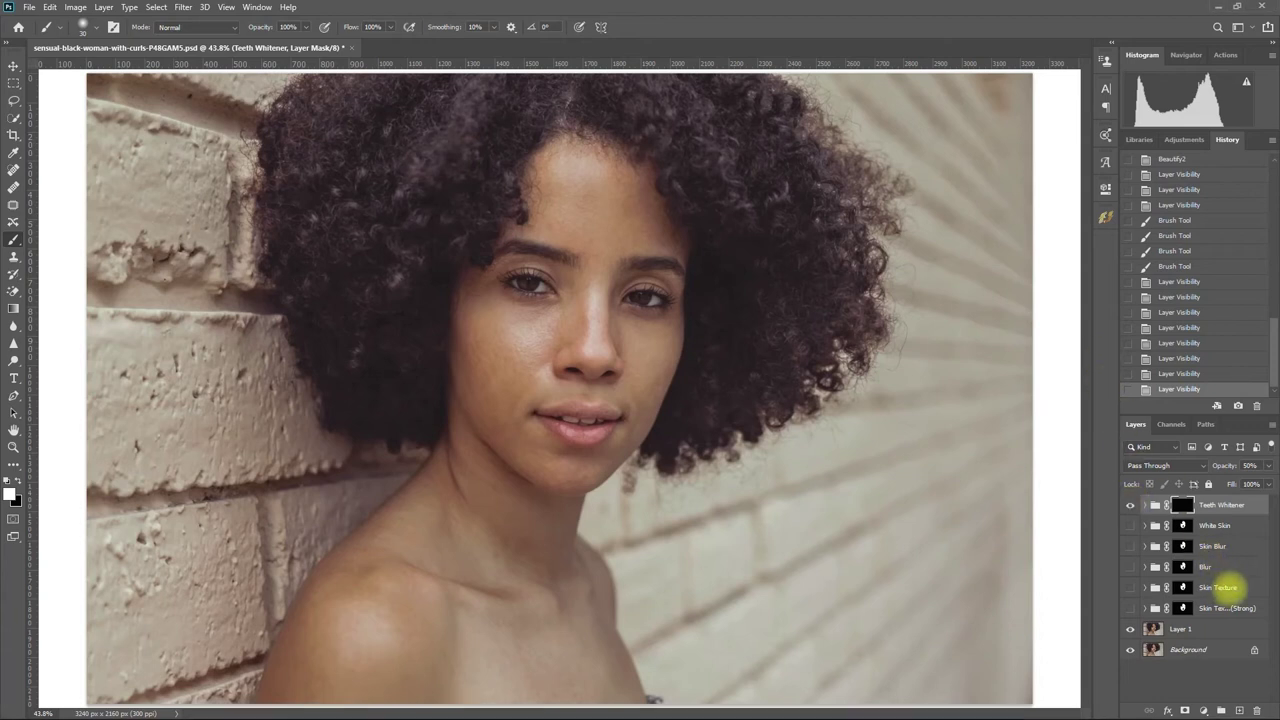
left_click(1225, 588, "shift")
left_click_drag(1225, 588, 1255, 708)
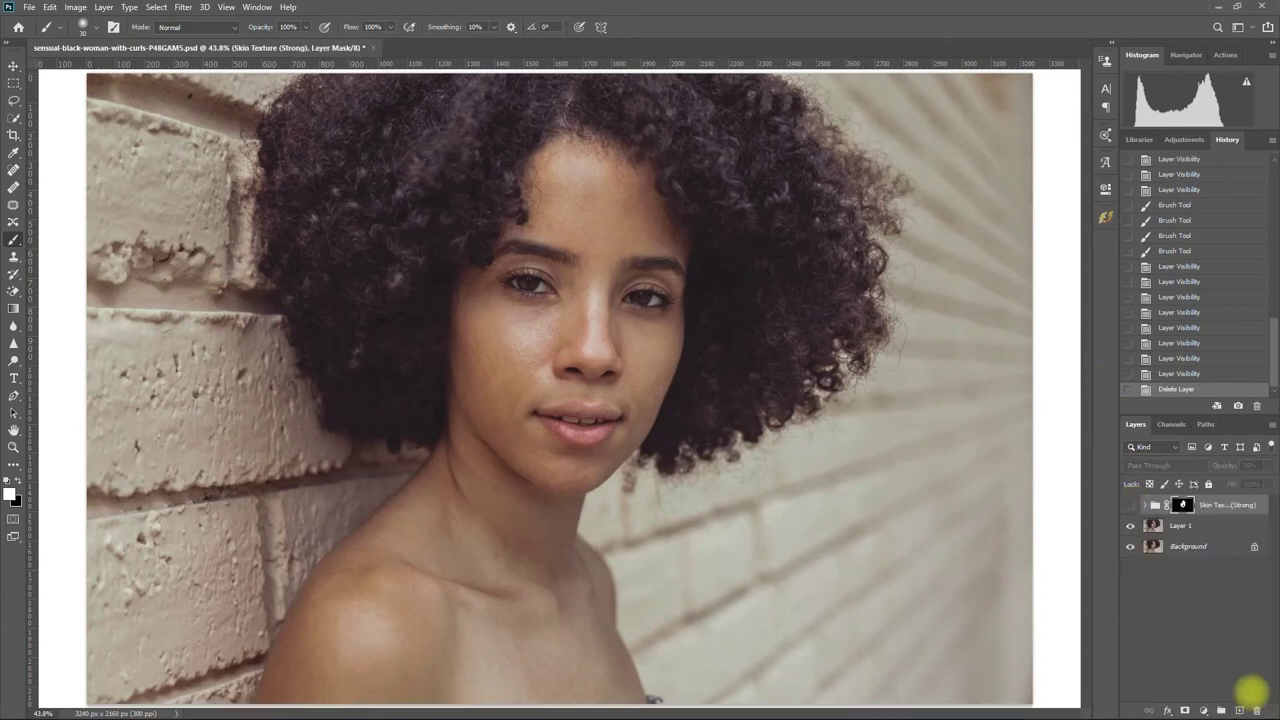
Step: Apply Defect Remover and Skin Texture on Layer 1 with blur threshold 11 and High Pass 4.2
left_click(1175, 525)
left_click(1105, 218)
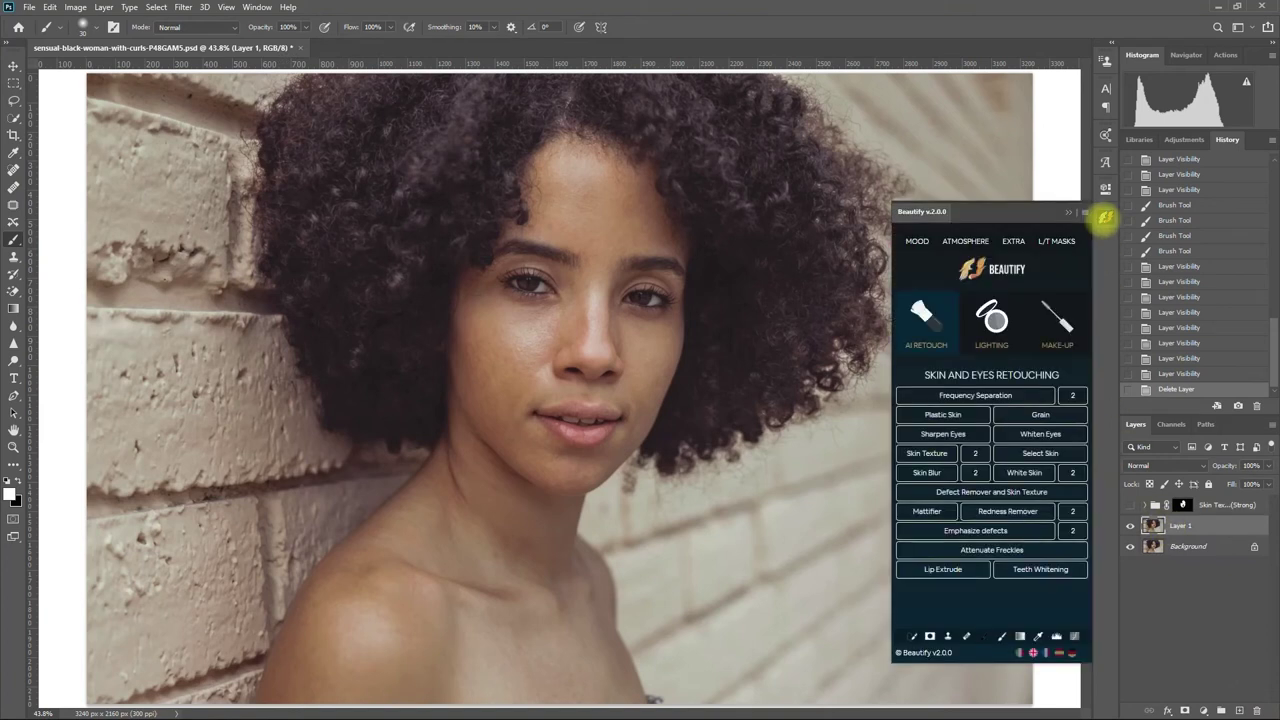
left_click(1063, 491)
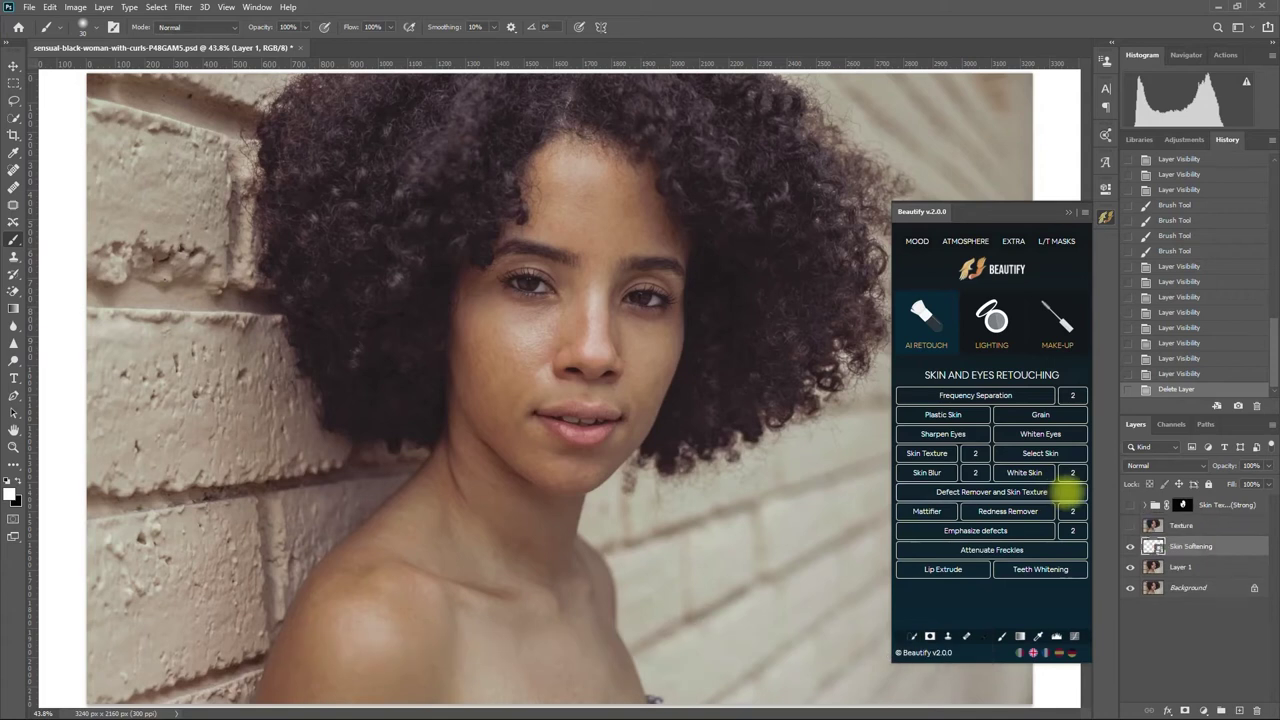
left_click_drag(864, 598, 797, 598)
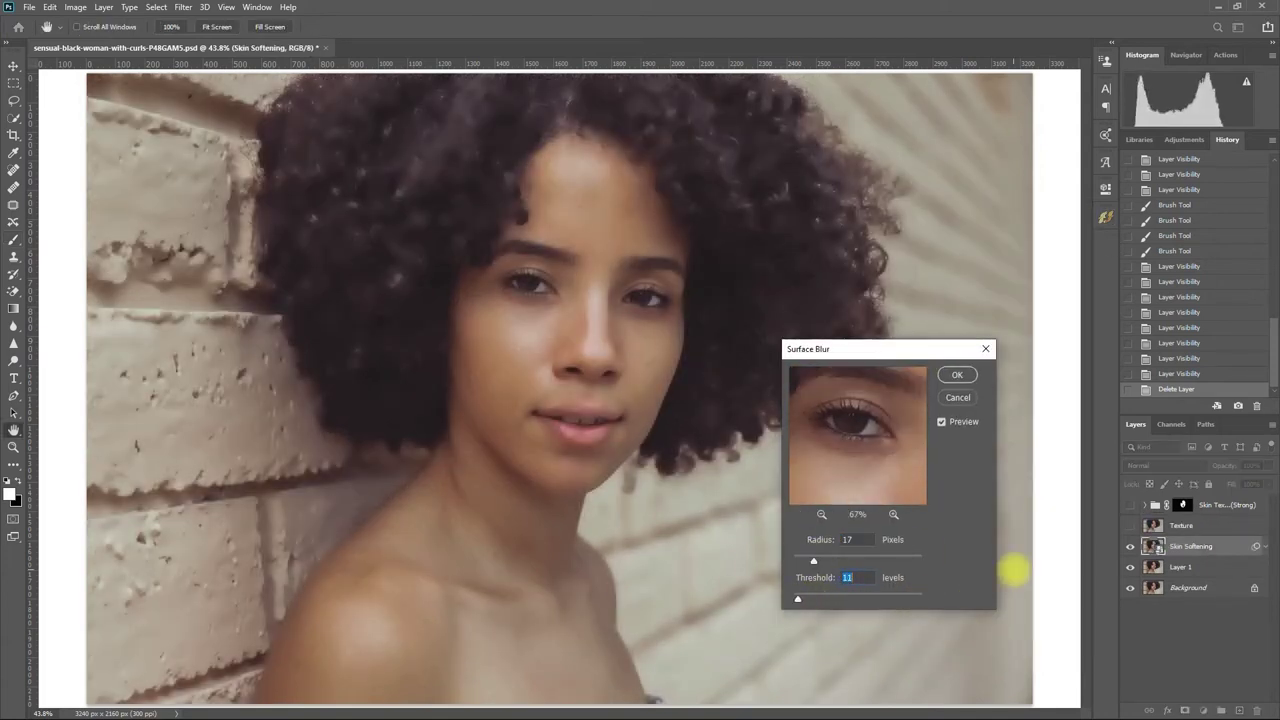
left_click(957, 374)
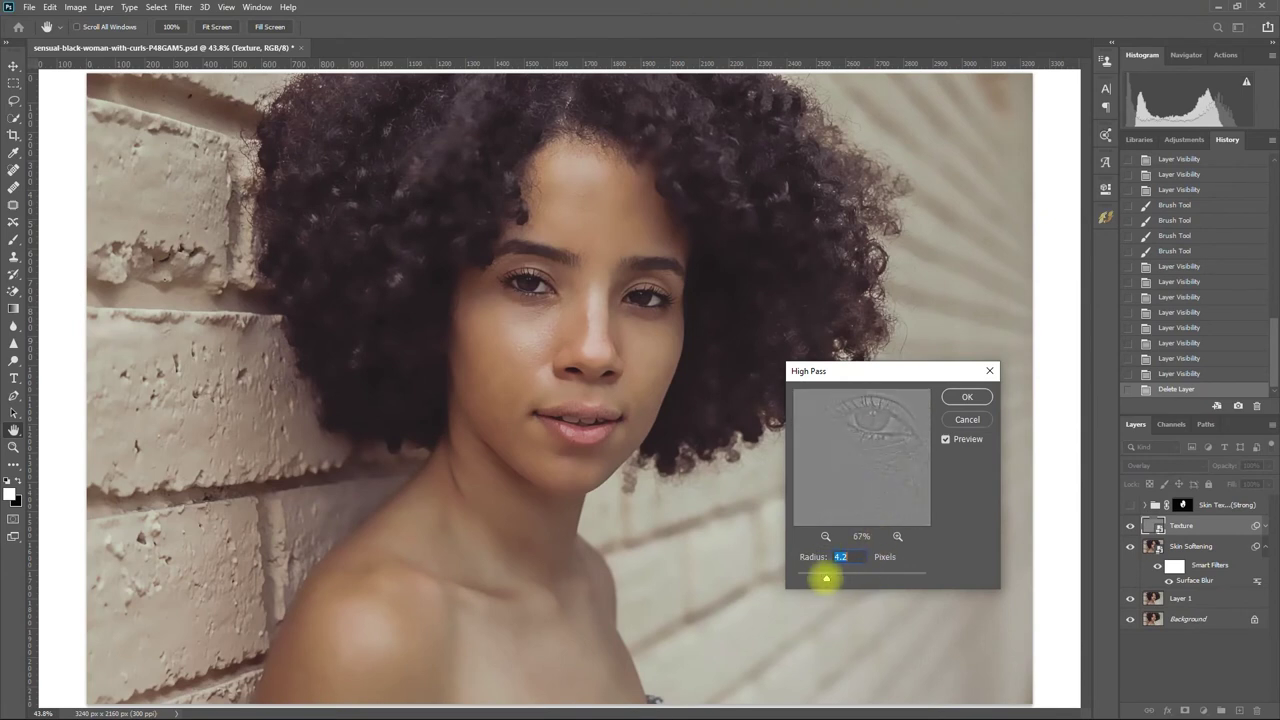
left_click(965, 396)
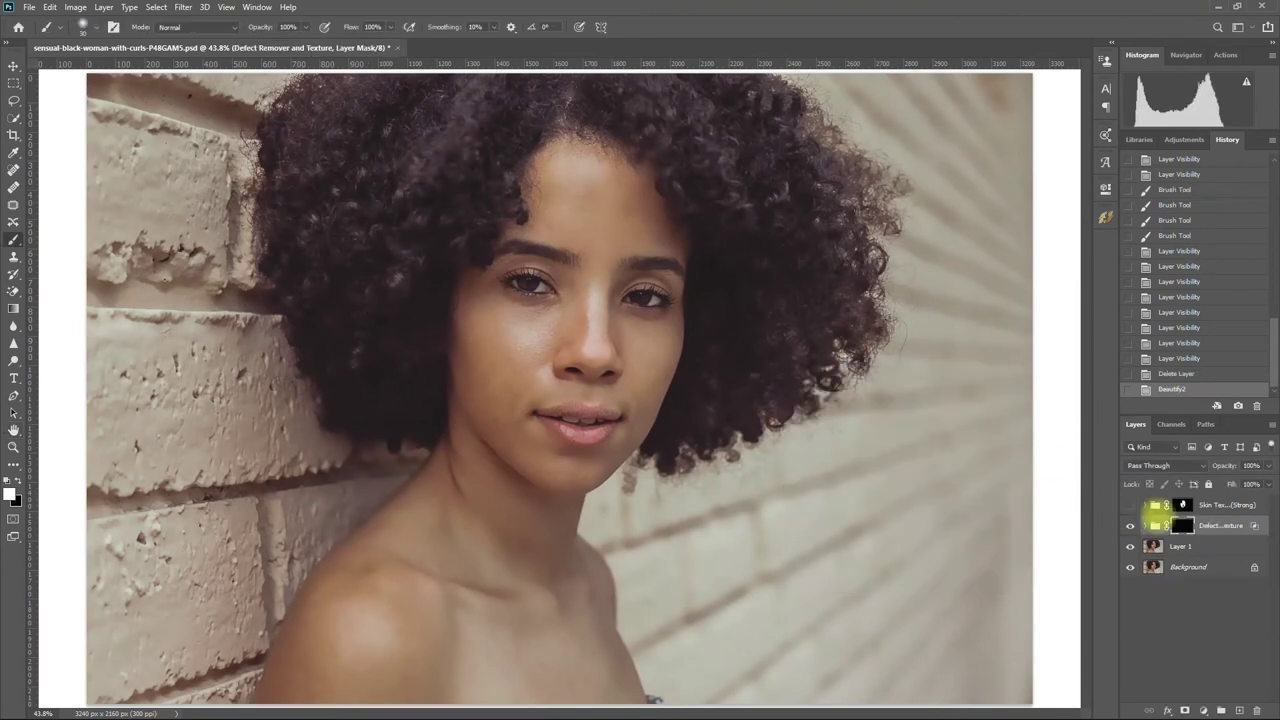
Step: Give the new group the Skin Texture (Strong) mask and compare it on and off
left_click_drag(1181, 505, 1158, 524)
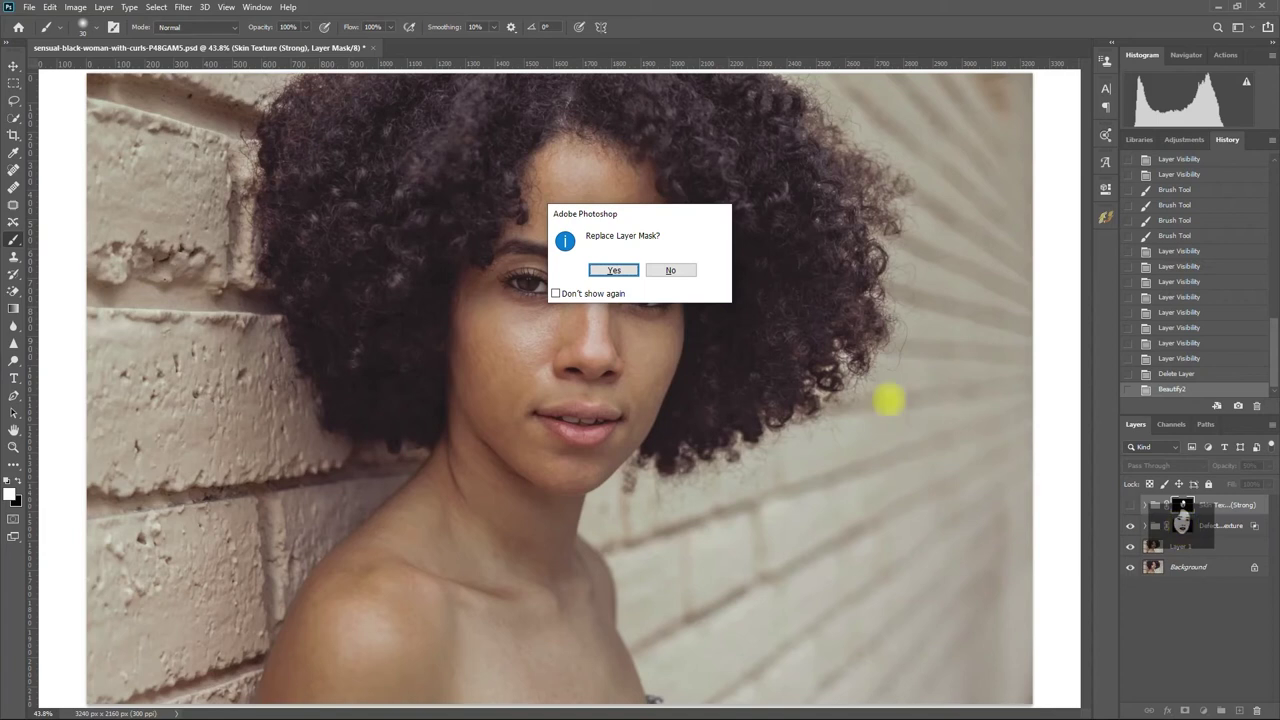
left_click(614, 270)
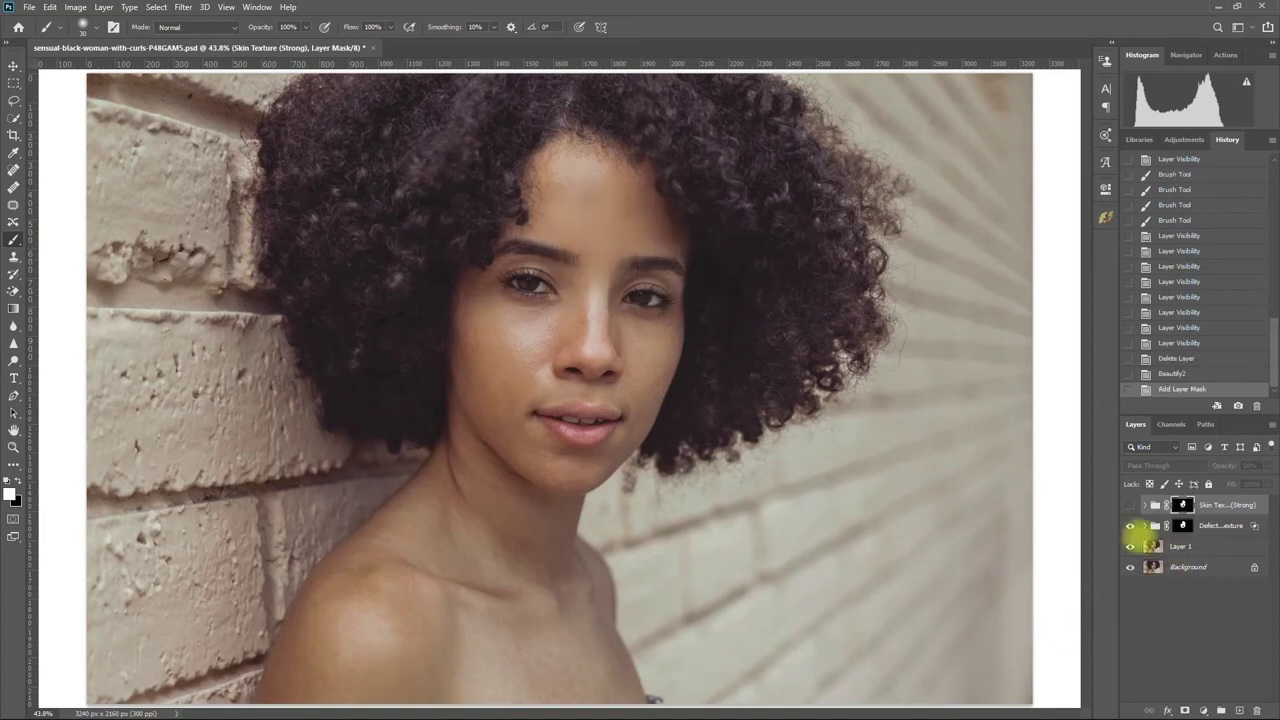
left_click(1130, 525)
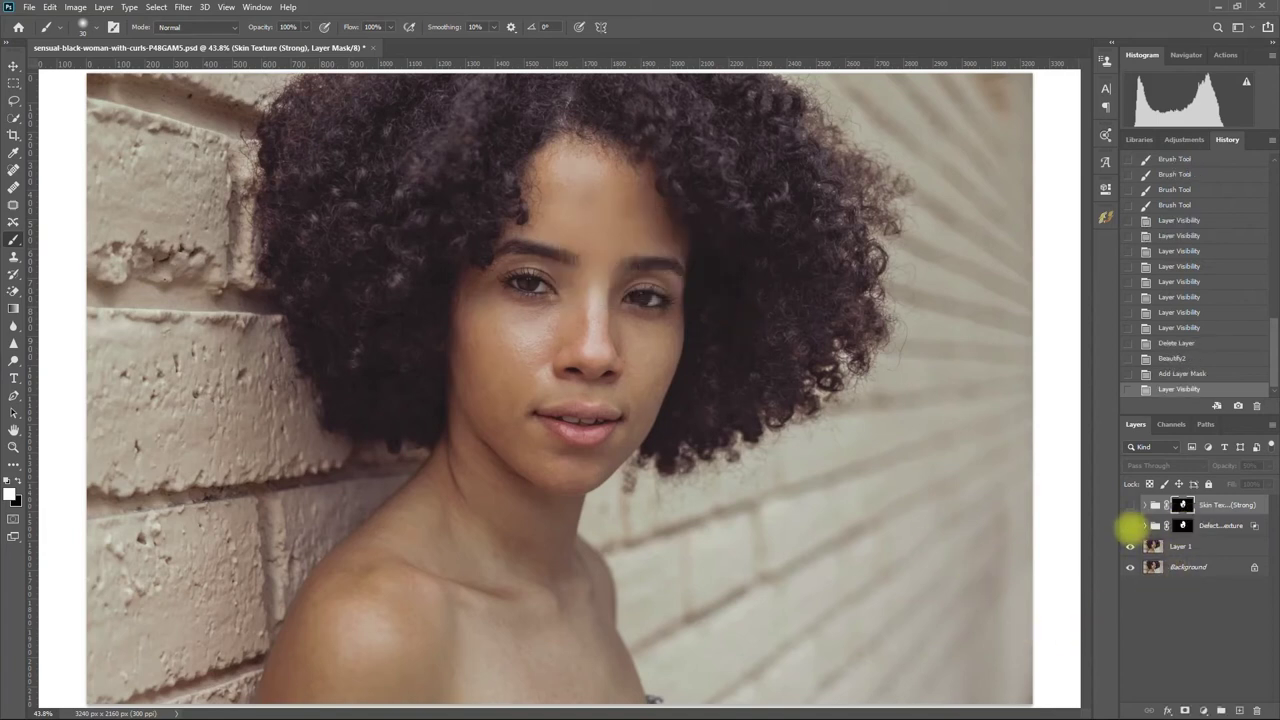
left_click(1130, 525)
left_click(1166, 525)
left_click(1268, 466)
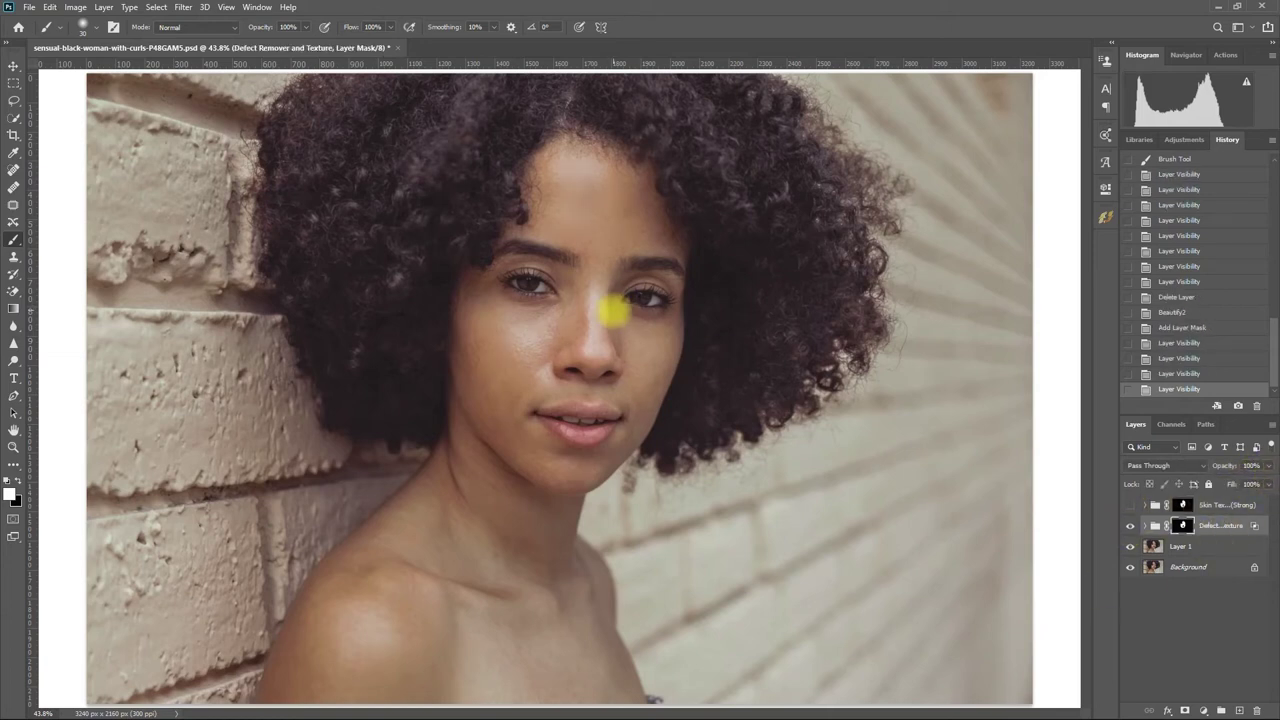
mouse_move(580, 291)
left_mouse_down()
mouse_move(654, 316)
mouse_move(698, 360)
left_mouse_up()
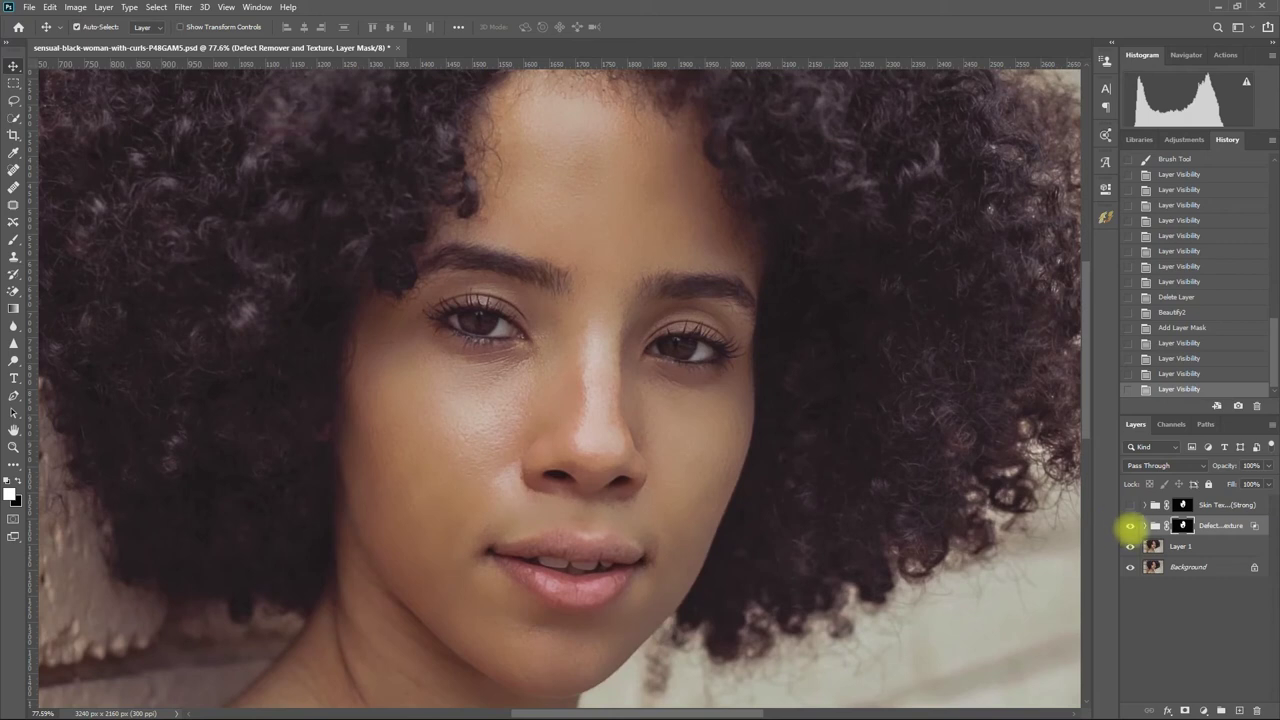
Step: Lower the Defect Remover's Surface Blur radius and set its threshold to 20 levels
left_click(1130, 526)
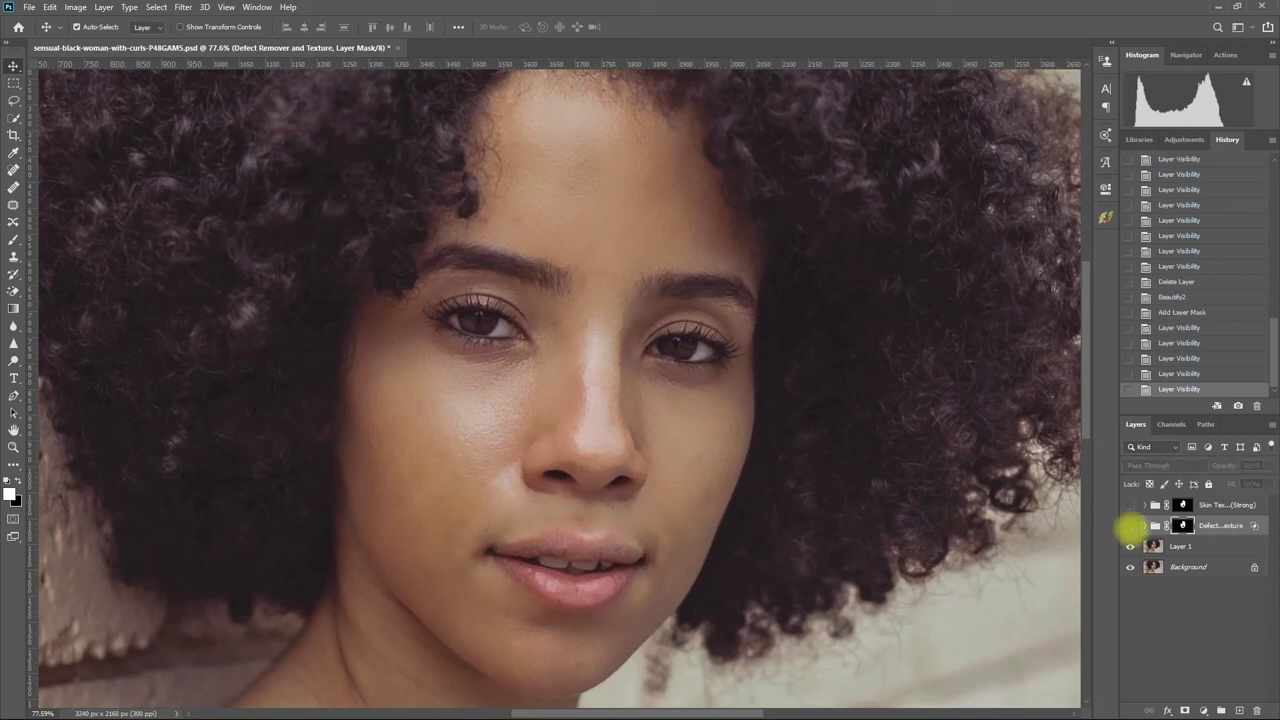
left_click(1130, 526)
left_click(1130, 526)
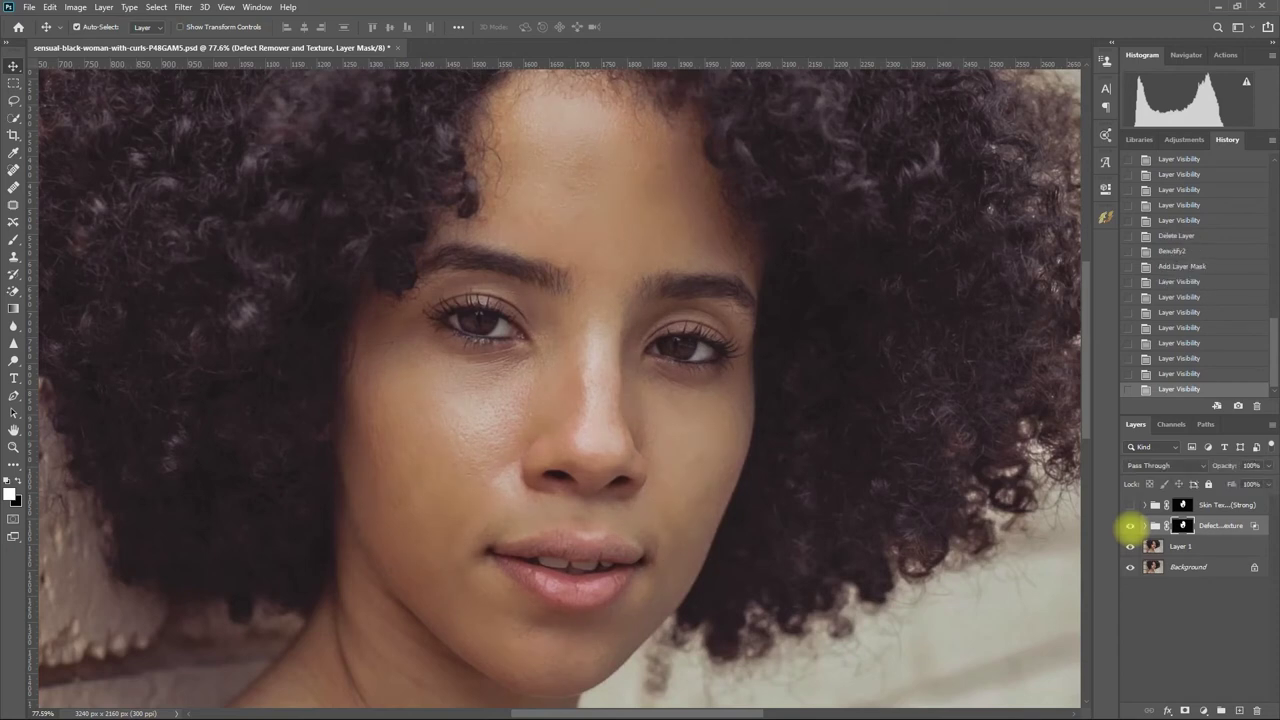
left_click(1145, 526)
double_click(1205, 632)
mouse_move(969, 474)
left_mouse_down()
mouse_move(853, 474)
mouse_move(850, 512)
mouse_move(849, 474)
left_mouse_up()
left_click(869, 428)
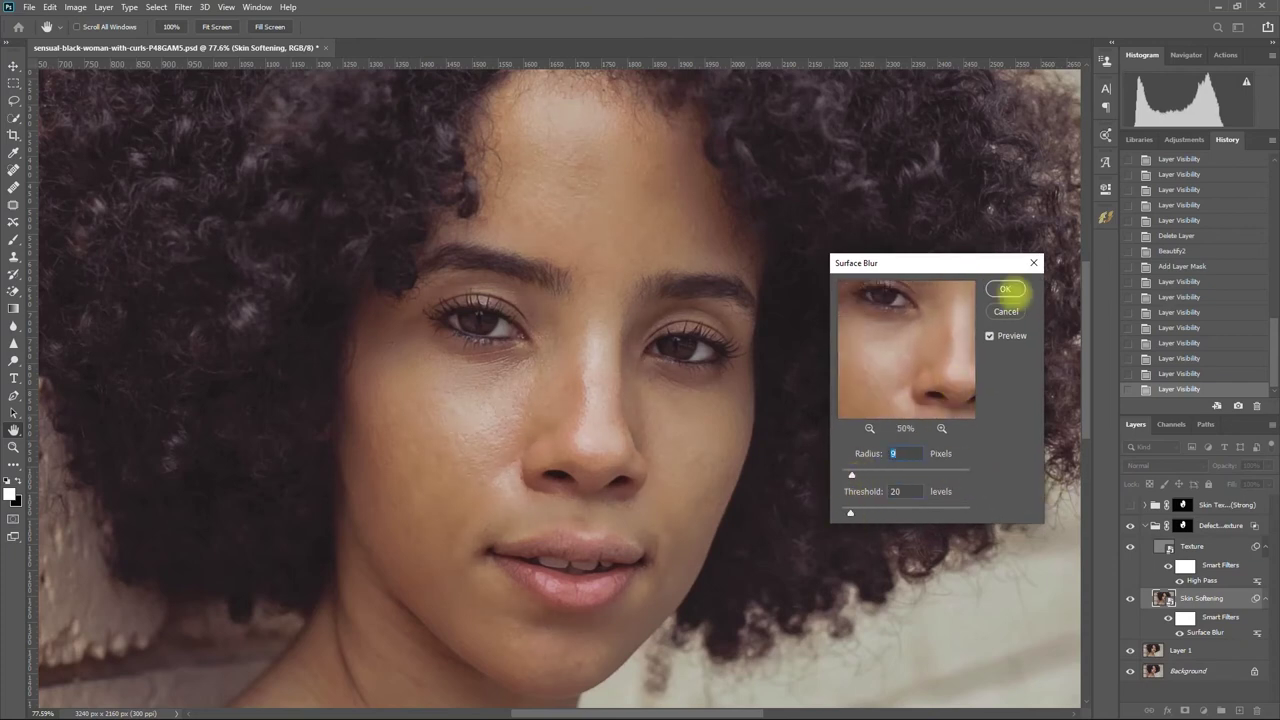
left_click(1005, 289)
Step: Reconfirm the High Pass filter settings and compare the portrait
double_click(1202, 580)
left_click(965, 394)
left_click(1143, 524)
left_click(1130, 525)
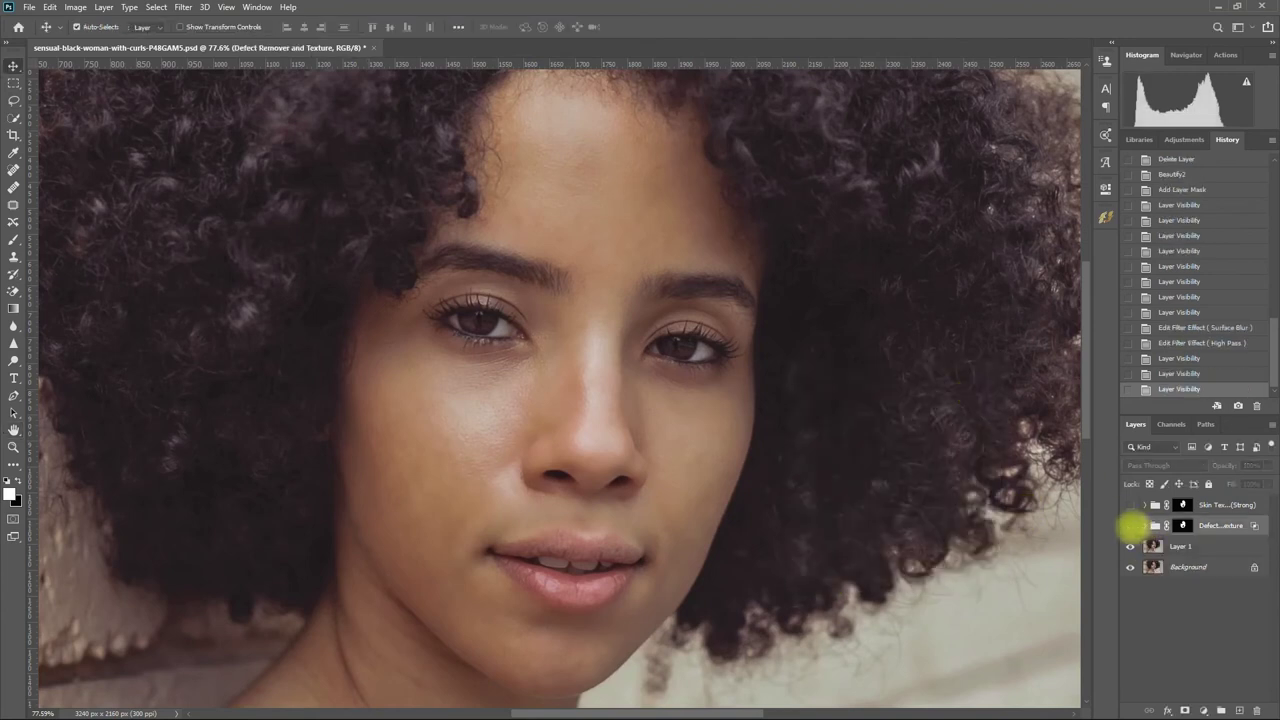
Step: Export a web-optimized JPEG named starting 'Defect Rem'
left_click(29, 7)
left_click(245, 253)
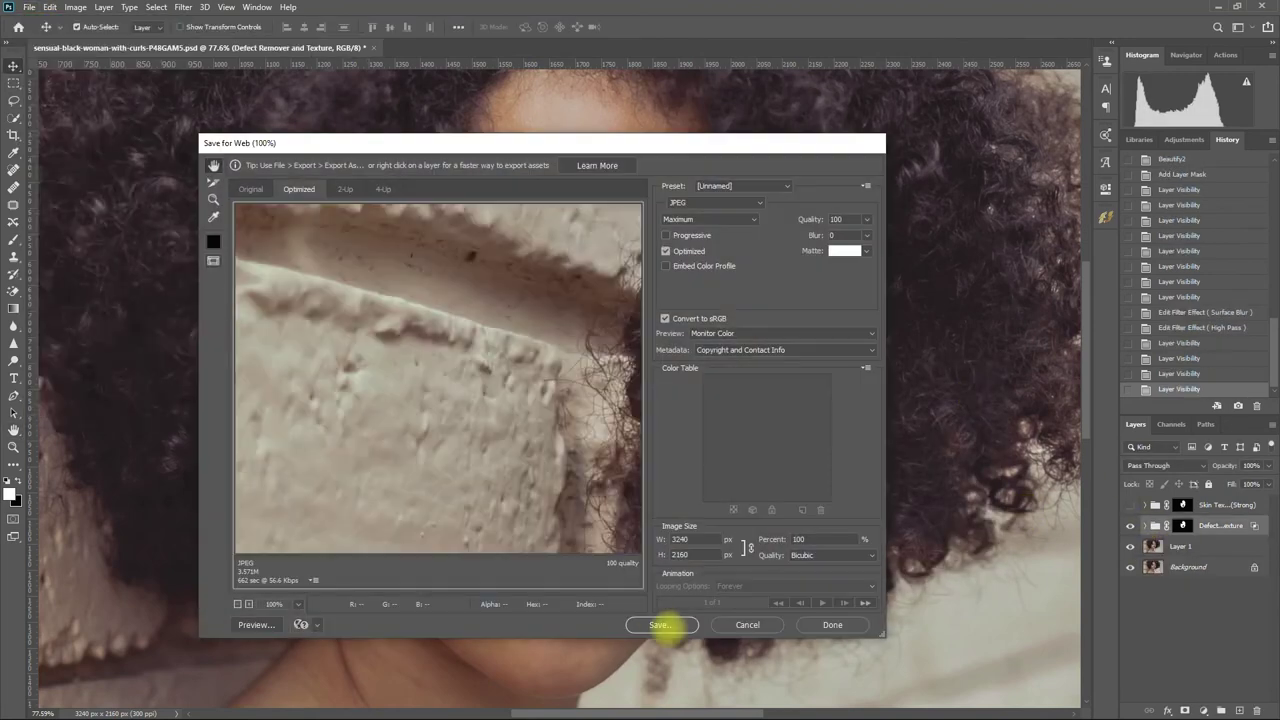
left_click(666, 625)
type("Defect Rem")
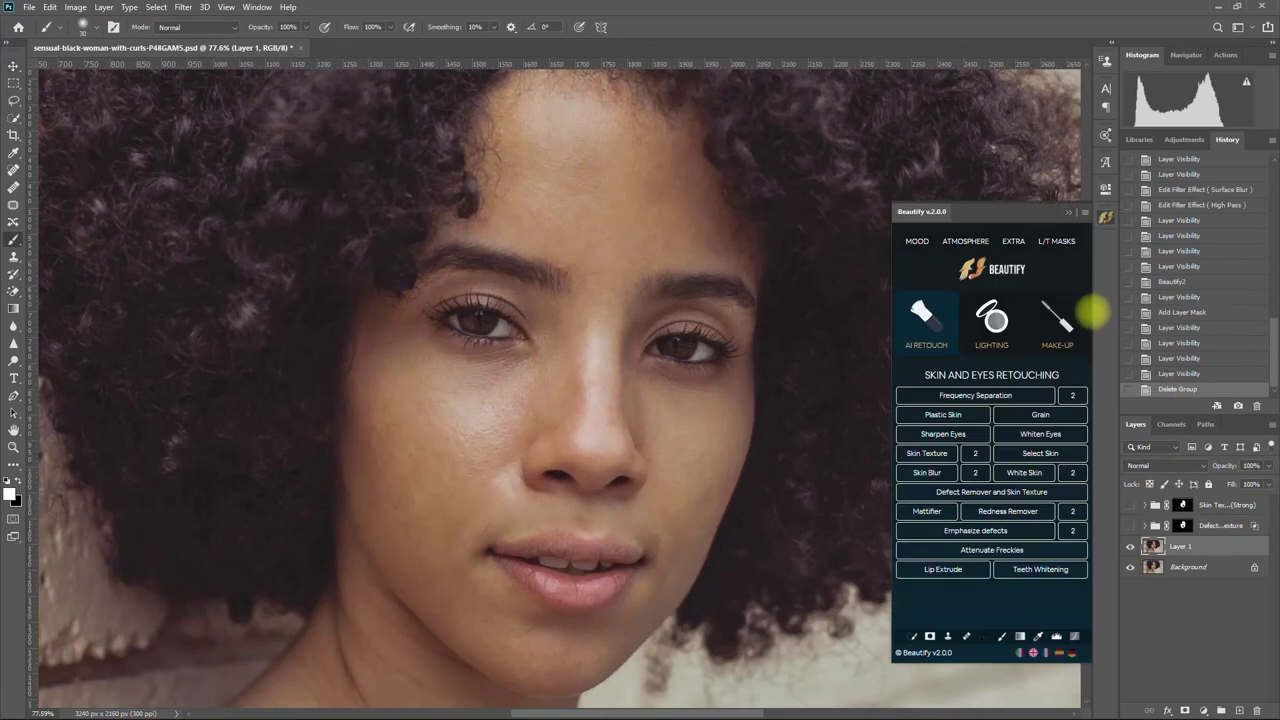
Step: Apply Mattifier and give it the Skin Texture (Strong) mask
left_click(928, 511)
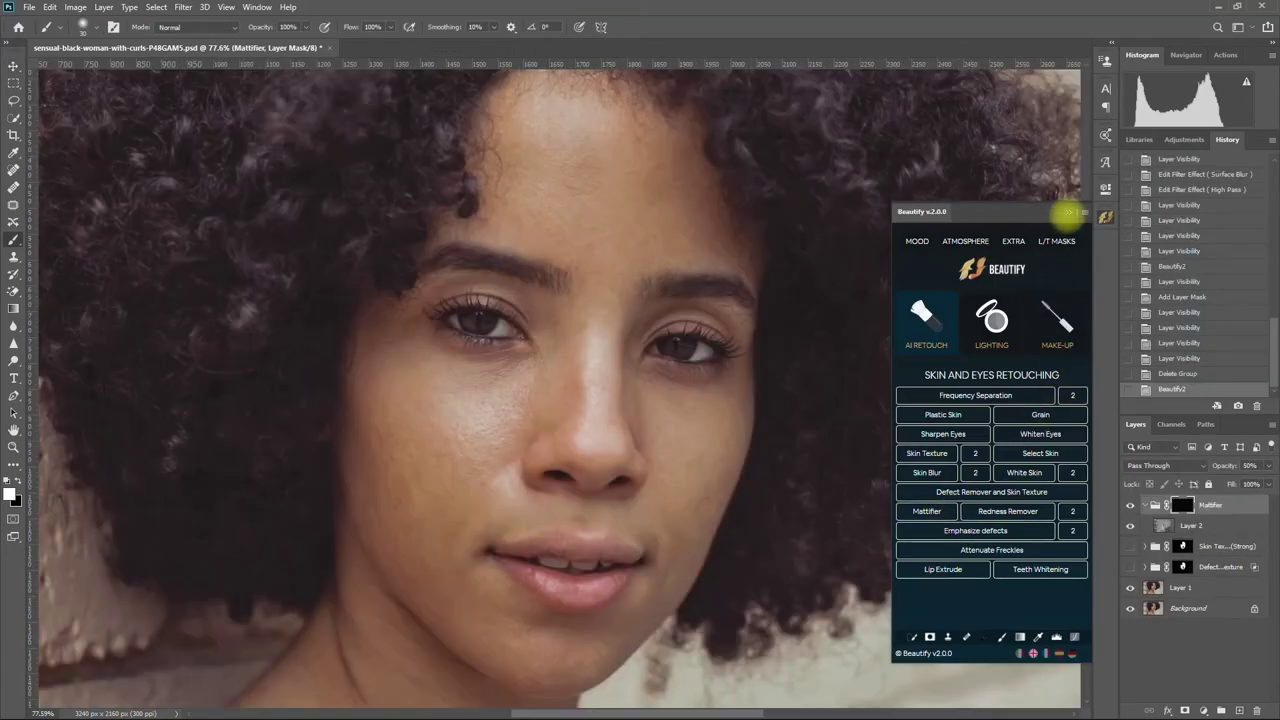
left_click(1068, 212)
left_click(1145, 505)
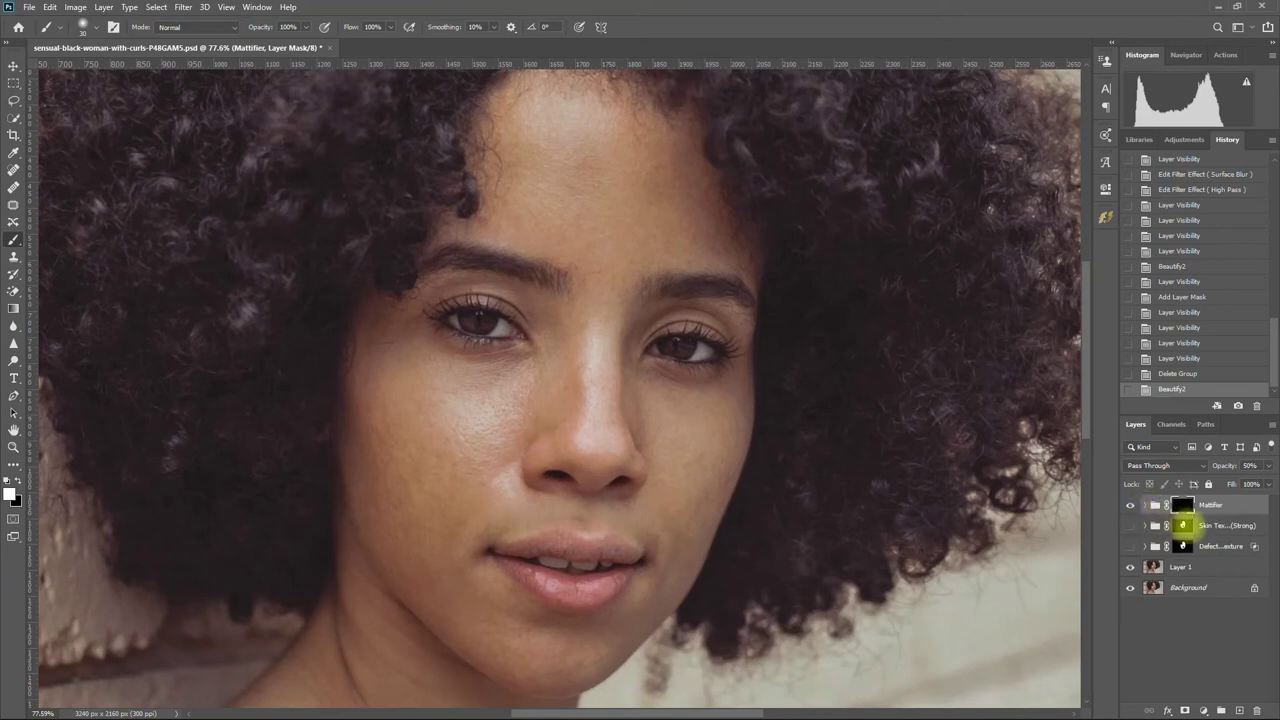
left_click(1182, 525)
left_click_drag(1182, 525, 1182, 505)
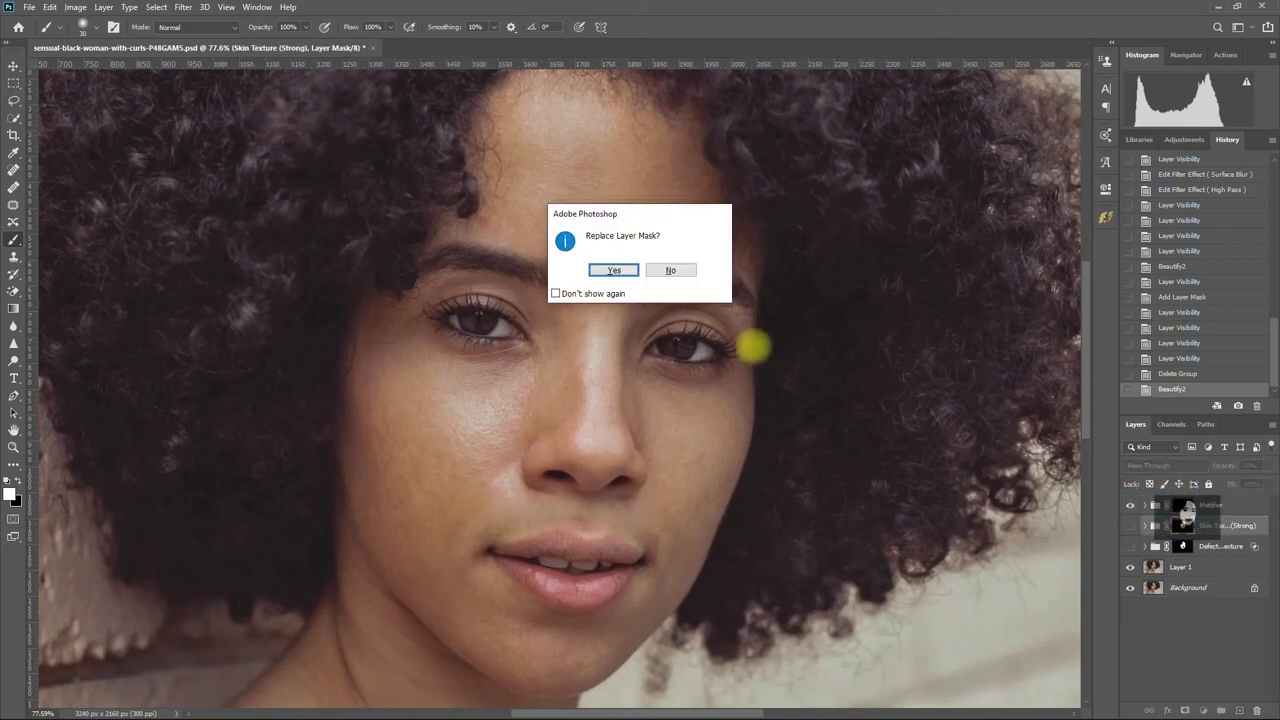
left_click(609, 269)
Step: Compare the masked Mattifier on and off across the whole photo
left_click(1157, 508)
left_click(1268, 465)
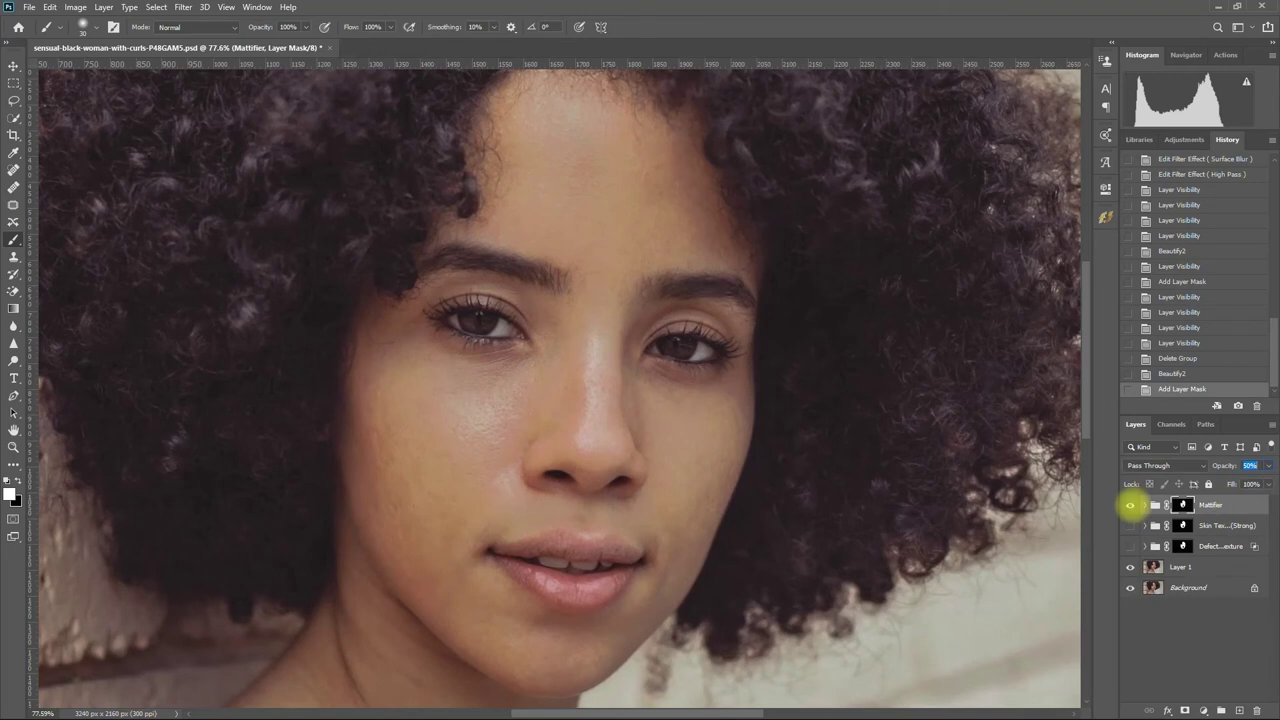
left_click(1130, 505)
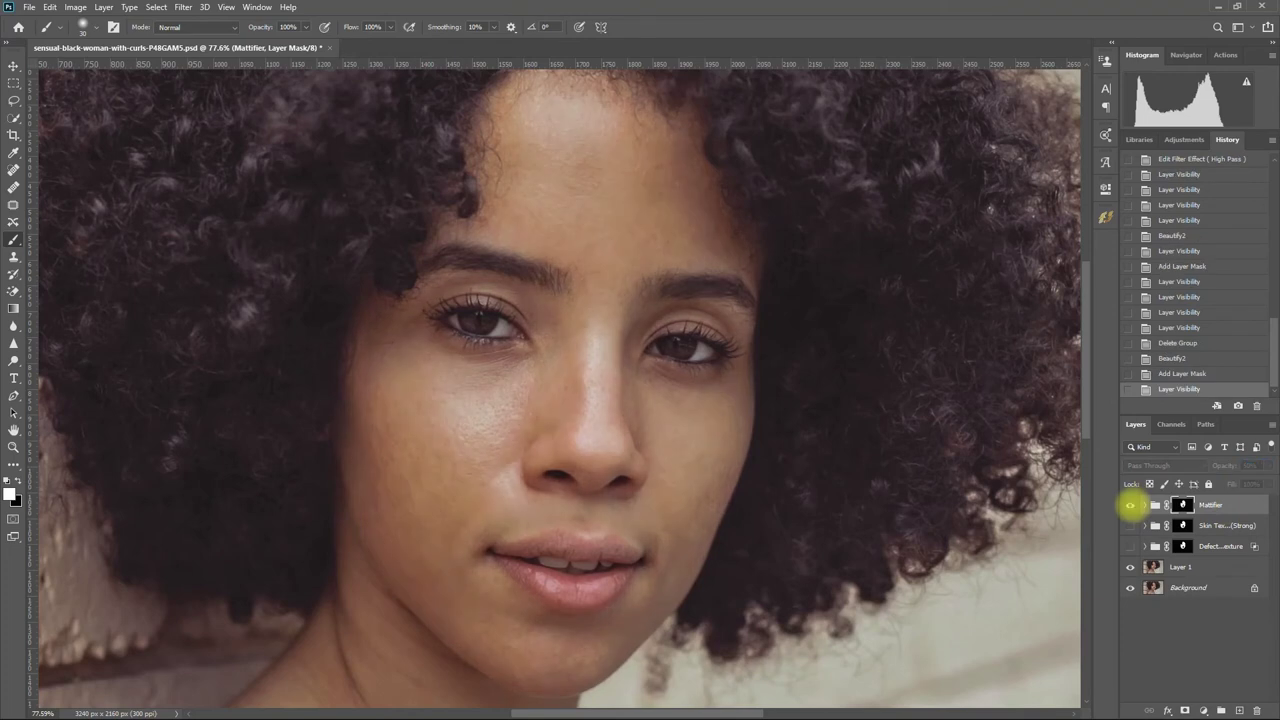
left_click(1130, 505)
left_click(1130, 505)
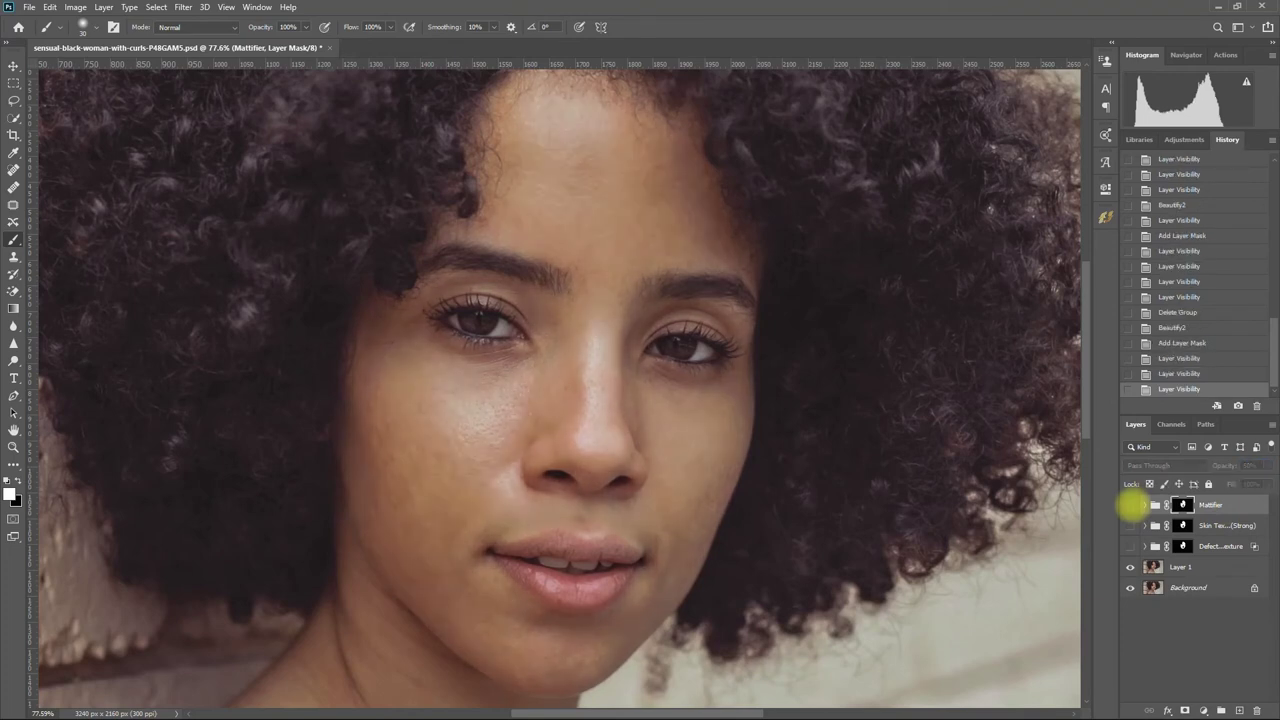
left_click(1130, 505)
key("ctrl+0")
left_click(1130, 505)
left_click(1130, 505)
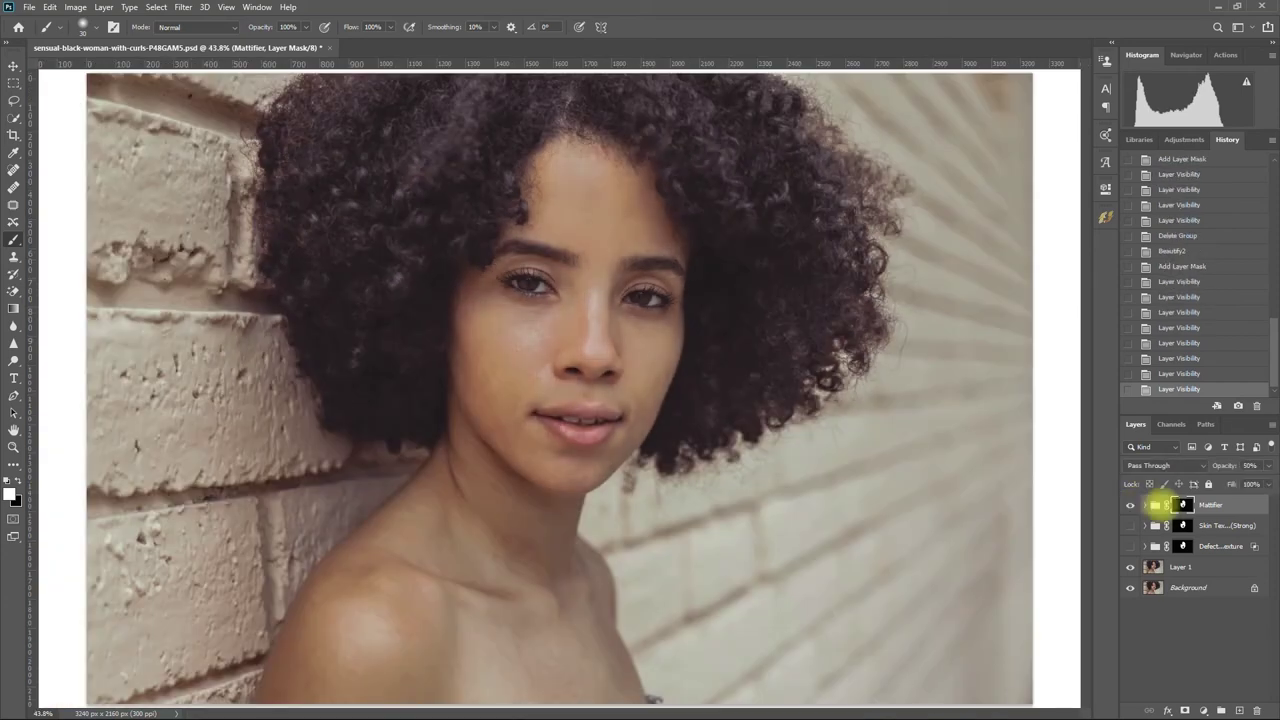
Step: Lower Mattifier to 35% opacity and compare it zoomed in on the face
left_click_drag(1240, 465, 1197, 465)
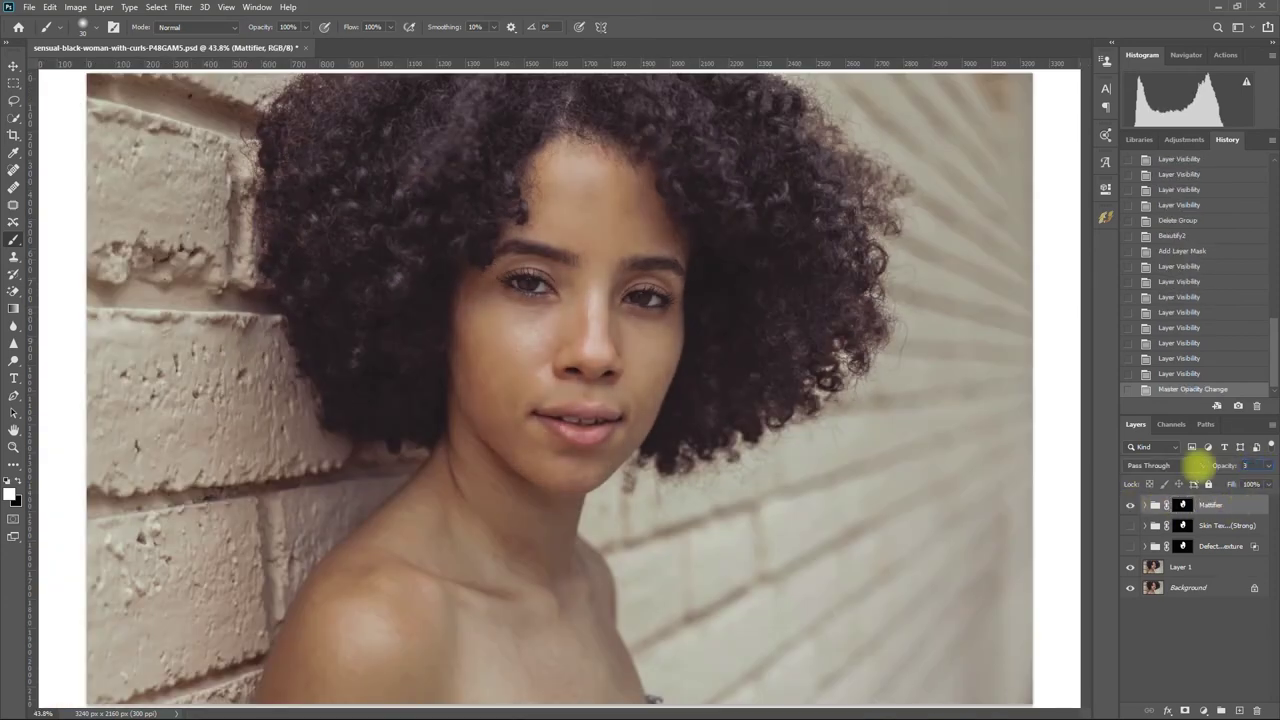
left_click(1131, 505)
left_click(1130, 505)
left_click(1130, 505)
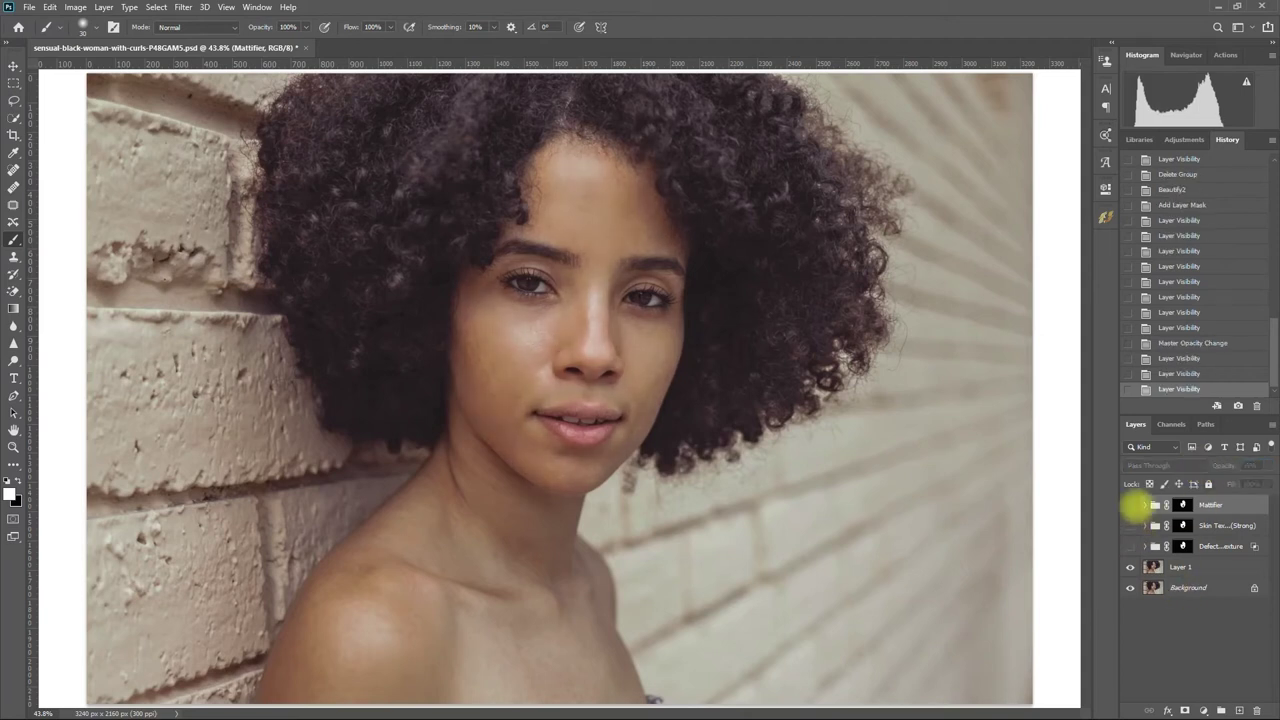
left_click(1130, 505)
key("v")
key("ctrl+plus")
double_click(1131, 505)
double_click(1131, 505)
Step: Save a web JPEG copy named starting 'M', then apply the Redness Remover effect
left_click(29, 7)
left_click(250, 232)
left_click(659, 625)
type("M")
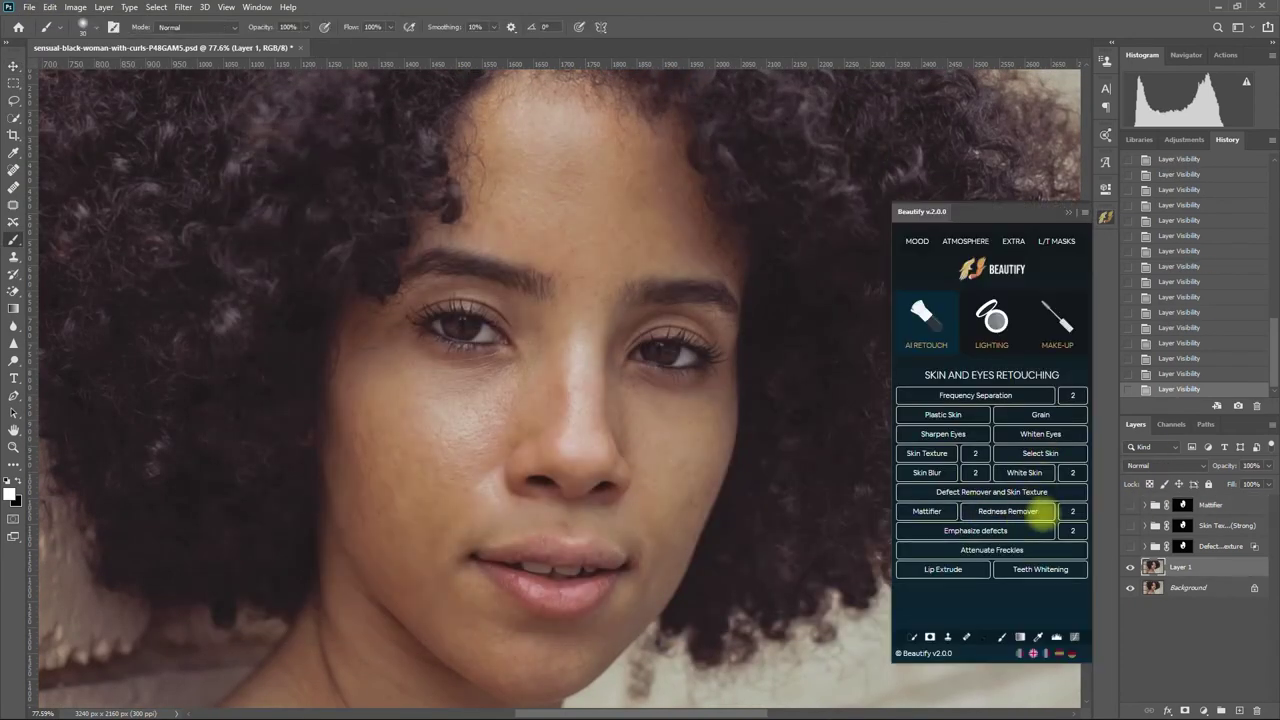
left_click(1035, 511)
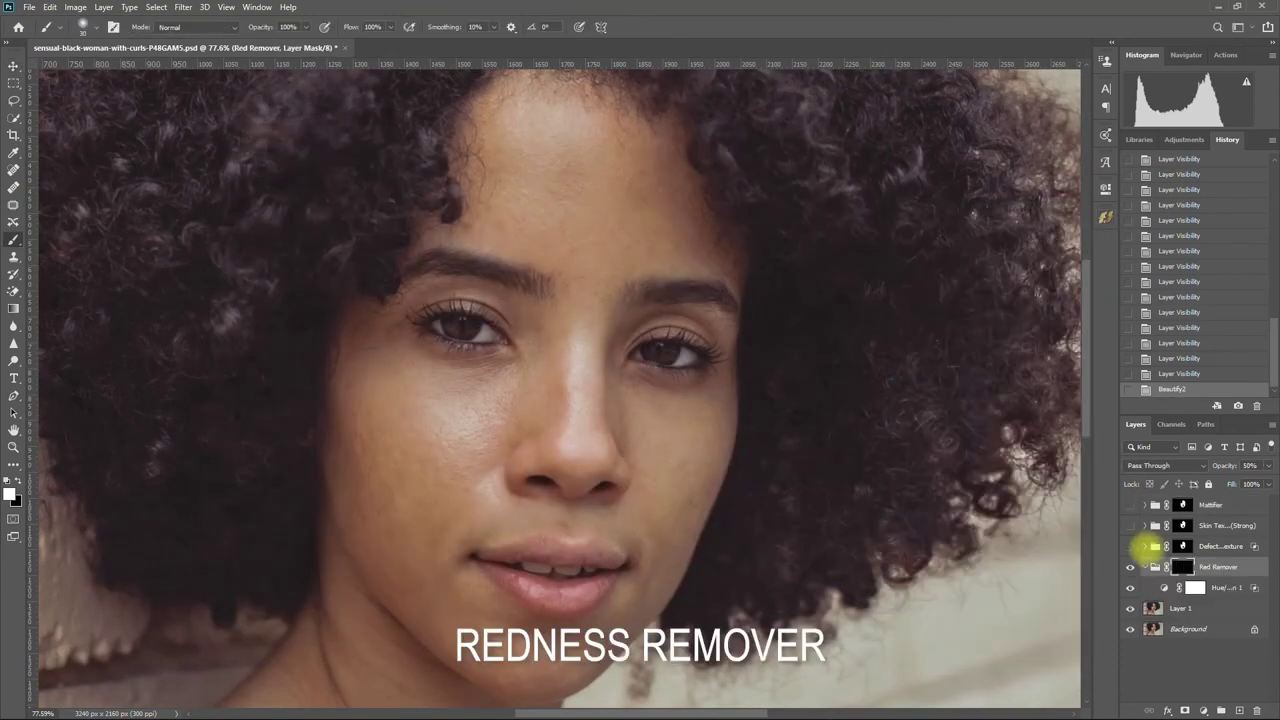
Step: Copy the Defect Remover mask onto the Red Remover group, replacing its mask
left_click(1145, 567)
left_click_drag(1158, 548, 1185, 567)
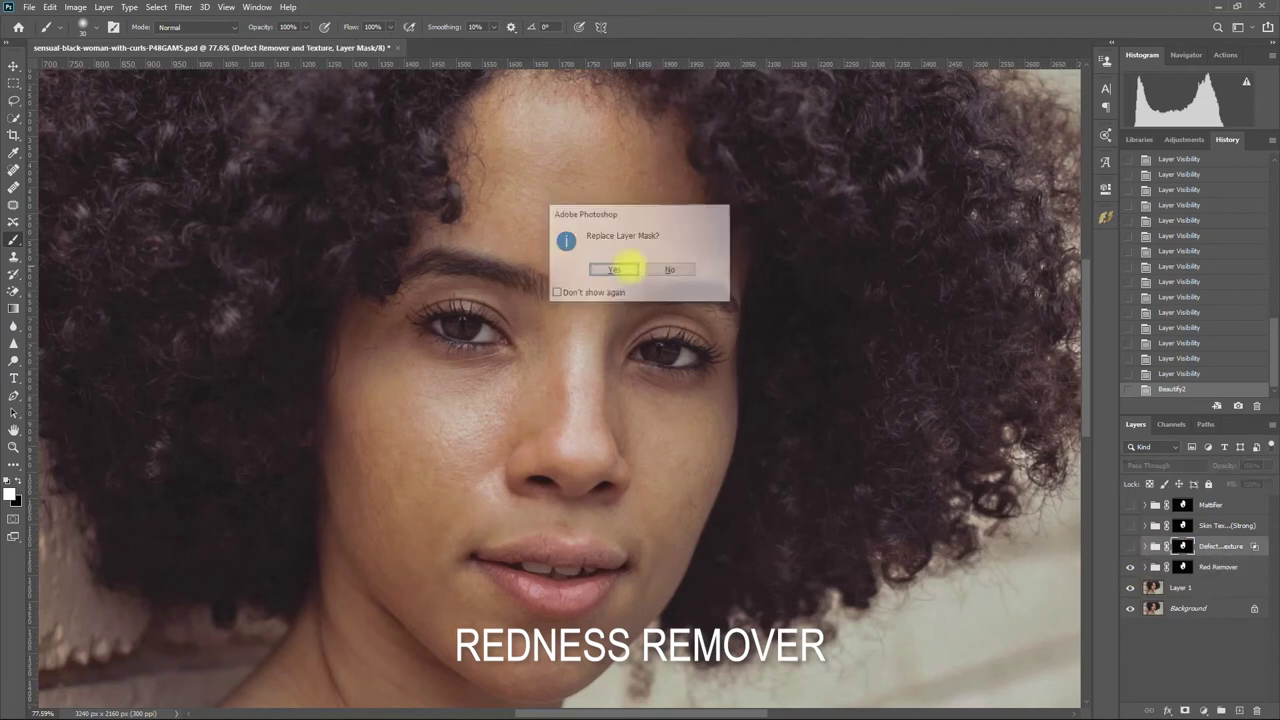
left_click(622, 270)
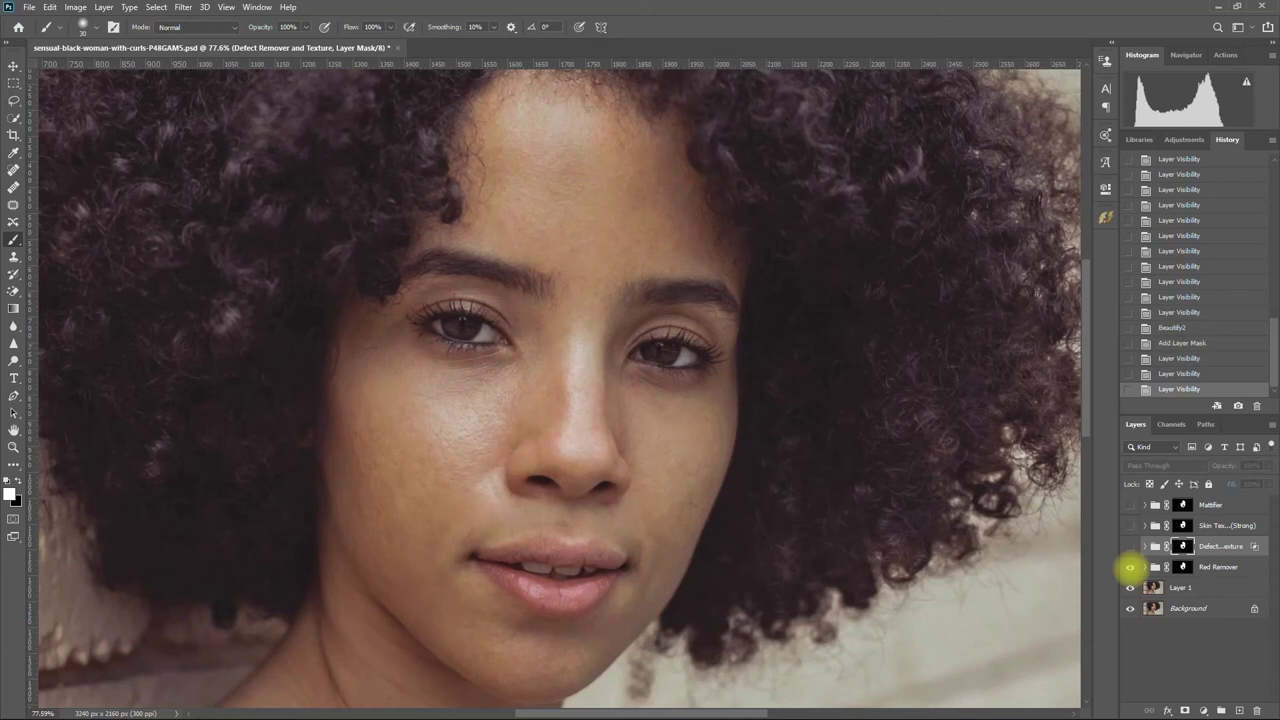
key("ctrl+0")
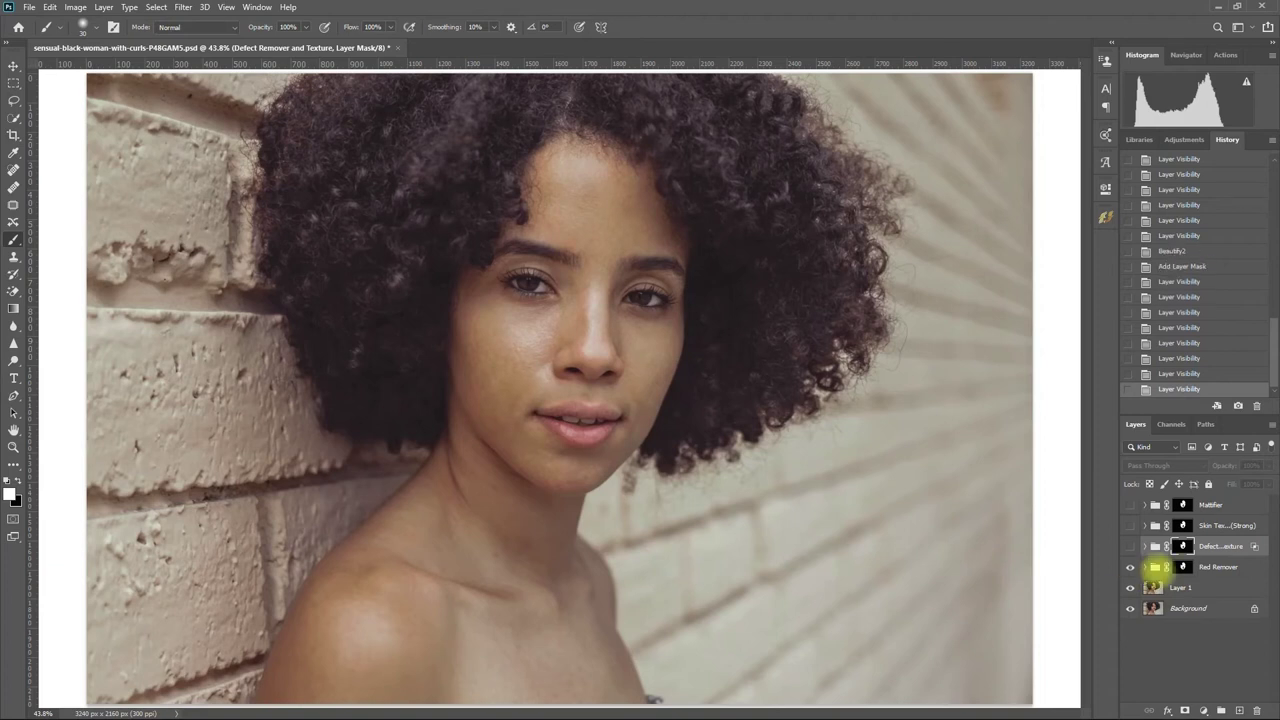
Step: Adjust the Red Remover group's opacity, toggling its visibility to compare before and after
left_click(1218, 567)
mouse_move(1266, 466)
left_mouse_down()
mouse_move(1239, 481)
mouse_move(1269, 483)
left_mouse_up()
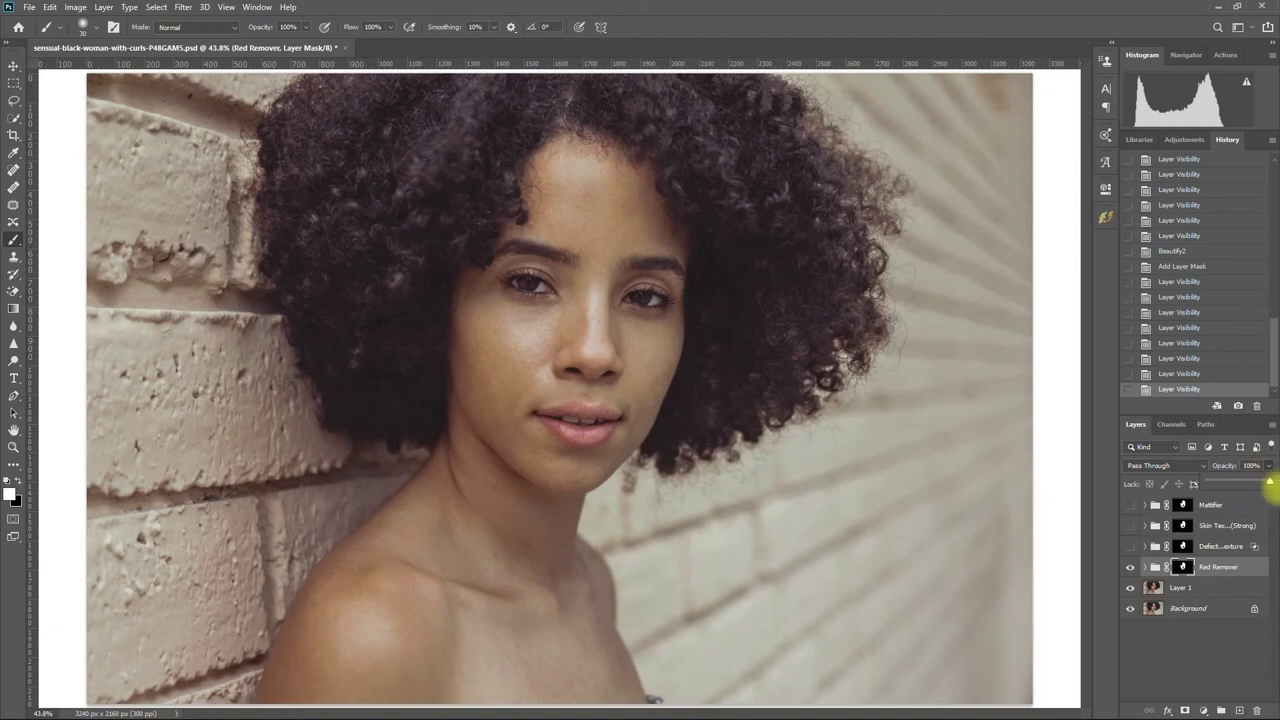
left_click(1211, 652)
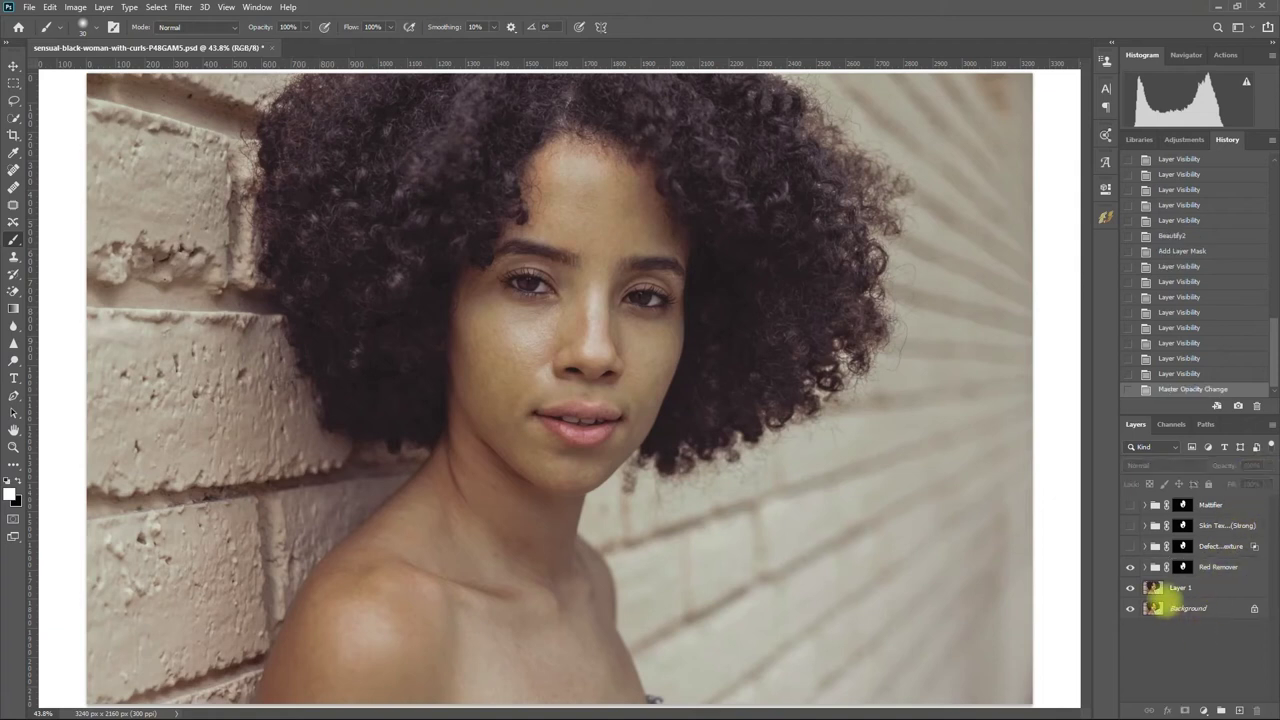
left_click(1130, 567)
left_click(1130, 567)
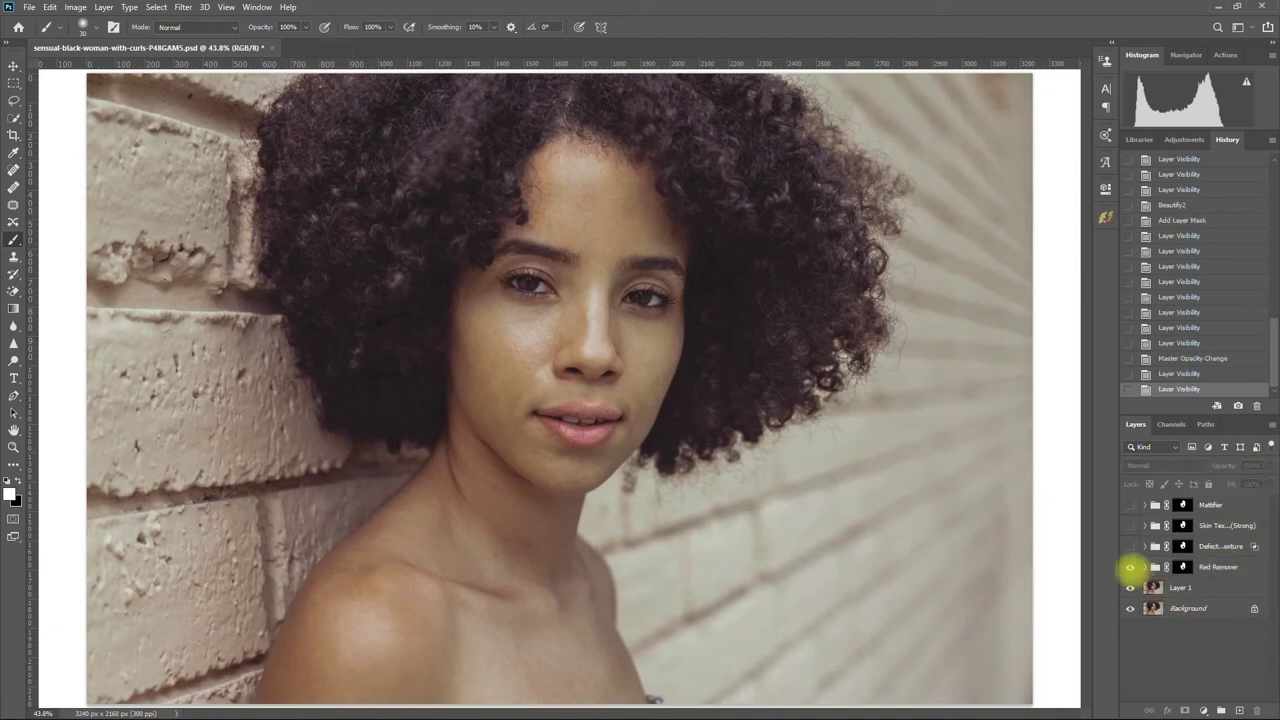
left_click(1130, 567)
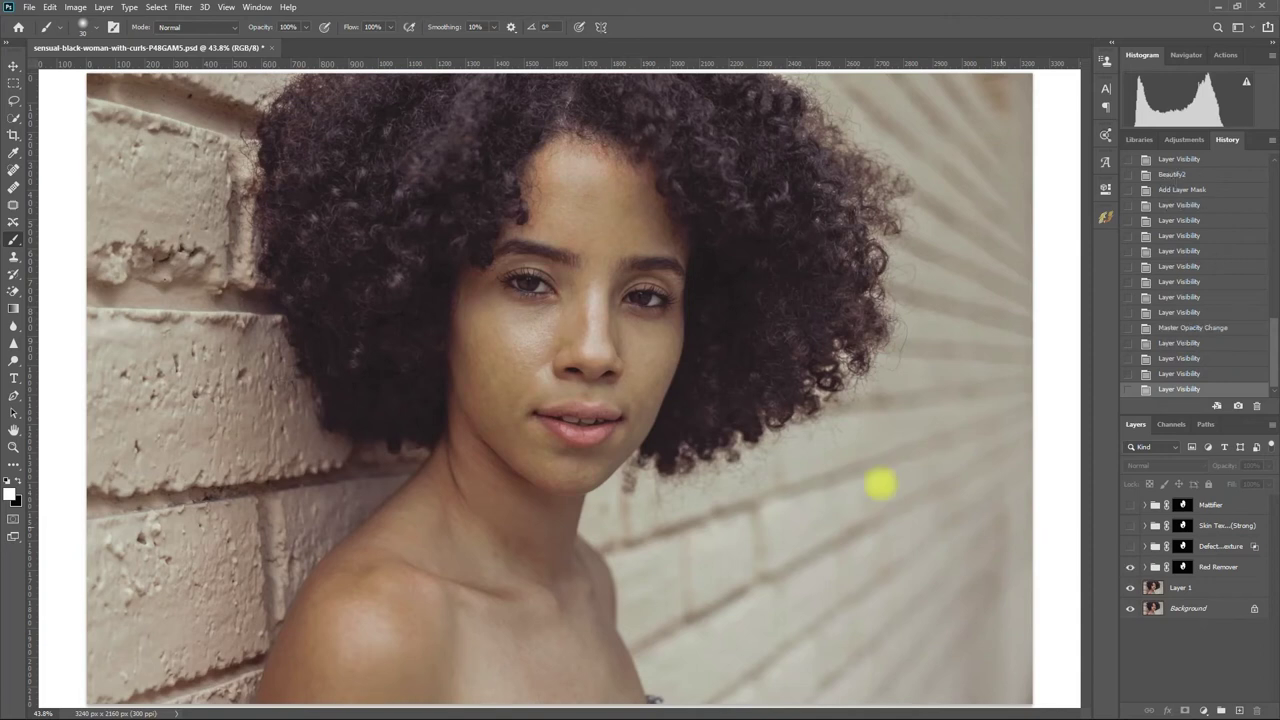
scroll(606, 357, "up", 3)
left_click(1130, 567)
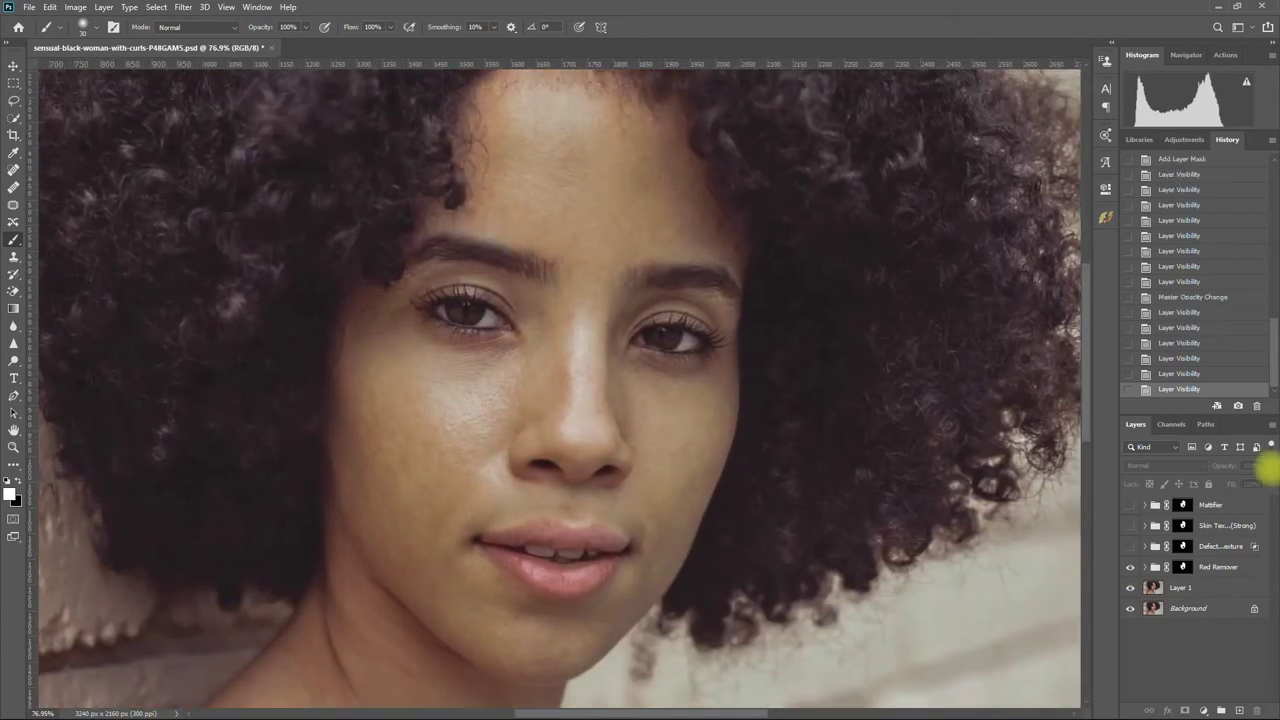
left_click(1230, 556)
left_click_drag(1254, 467, 1214, 467)
left_click(1192, 638)
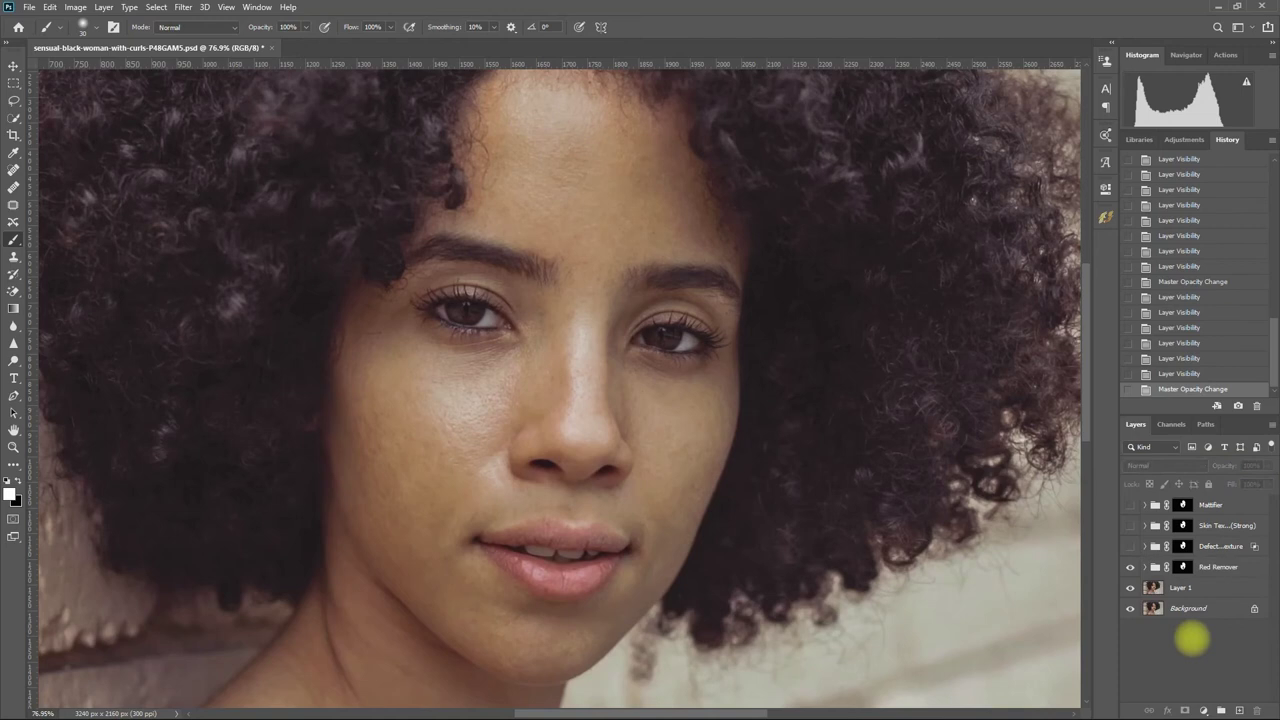
Step: Save a web JPEG copy named 'Redness Remover 50' in the Beautify Panel 2 folder
left_click(29, 7)
left_click(250, 250)
left_click(660, 624)
type("Redness Remover 50")
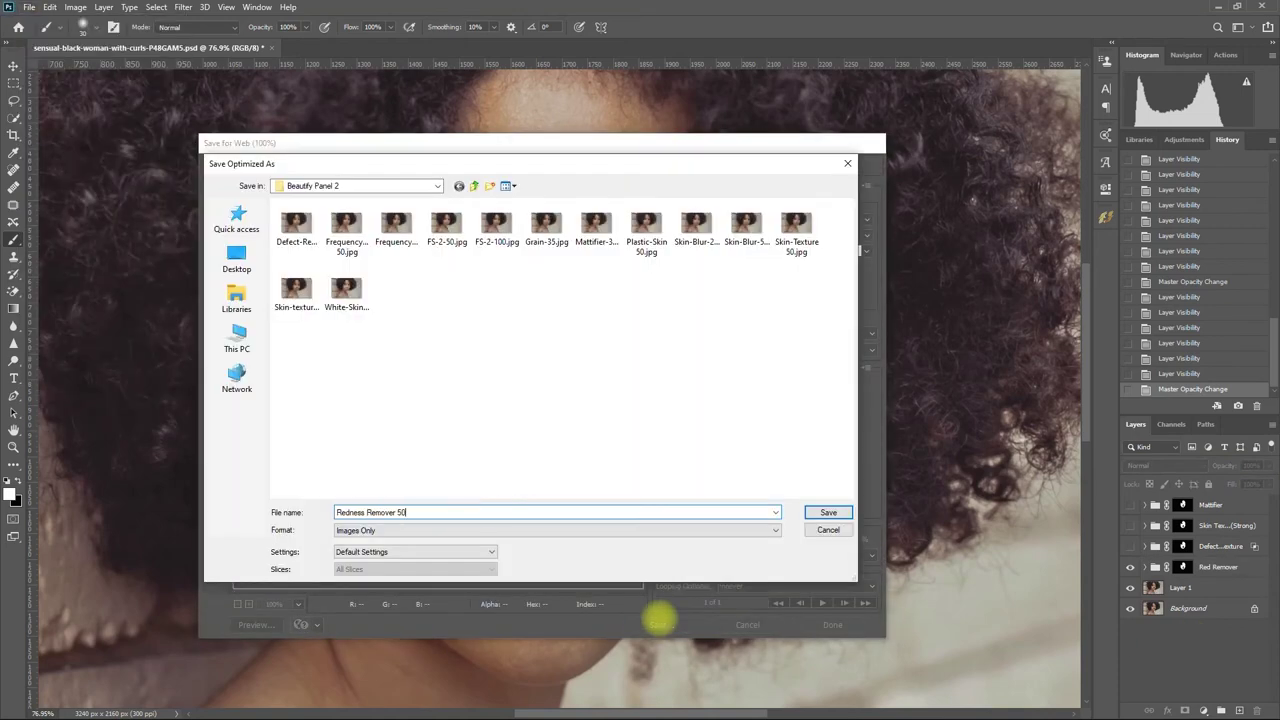
key("Return")
Step: Add a Redness Remover 2 group and give it the existing Red Remover face mask
left_click(1072, 511)
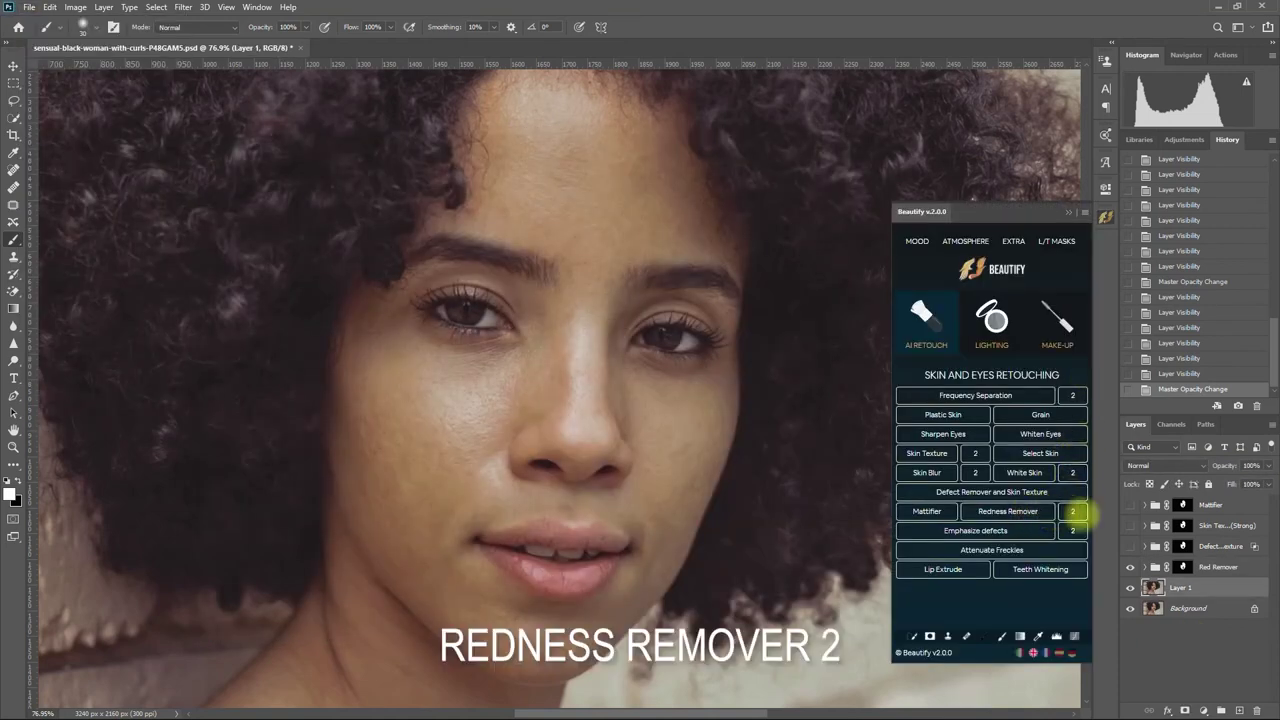
left_click(1070, 212)
left_click(1131, 567)
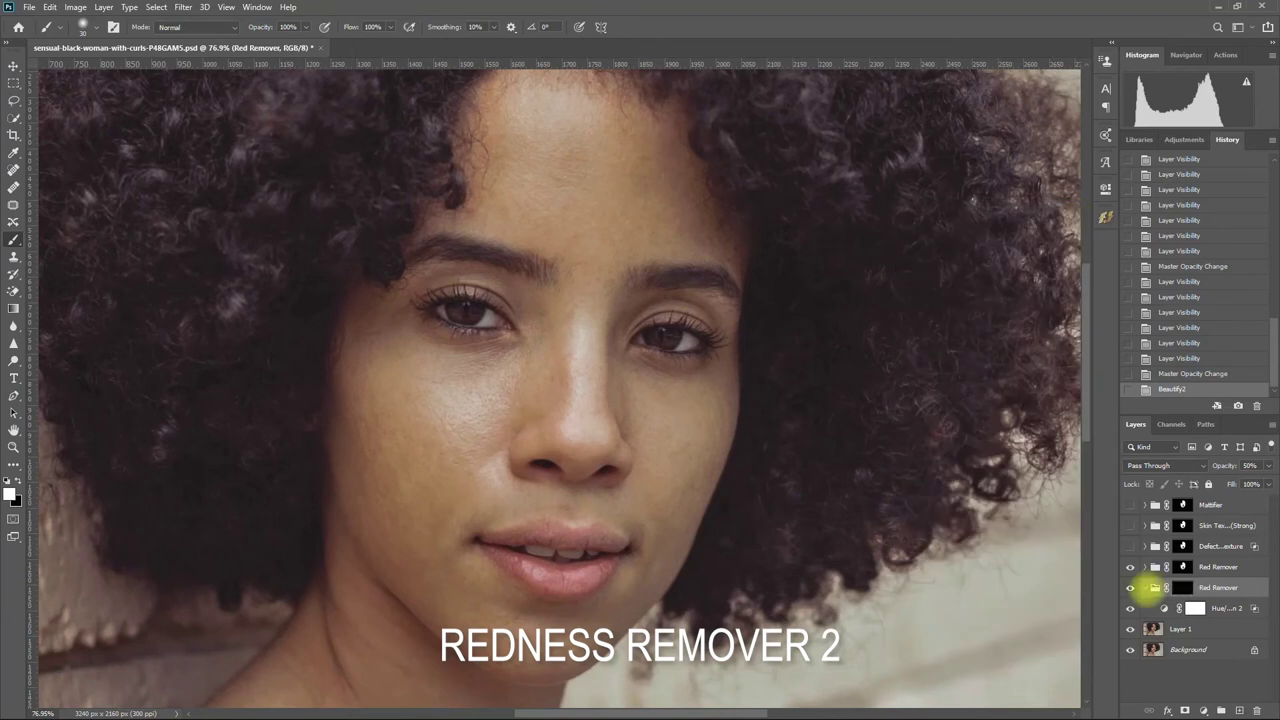
left_click(1186, 567)
left_click_drag(1183, 567, 1183, 587)
left_click(606, 266)
Step: Compare the portrait with the lower Red Remover group hidden and shown
left_click(1131, 567)
left_click(1225, 587)
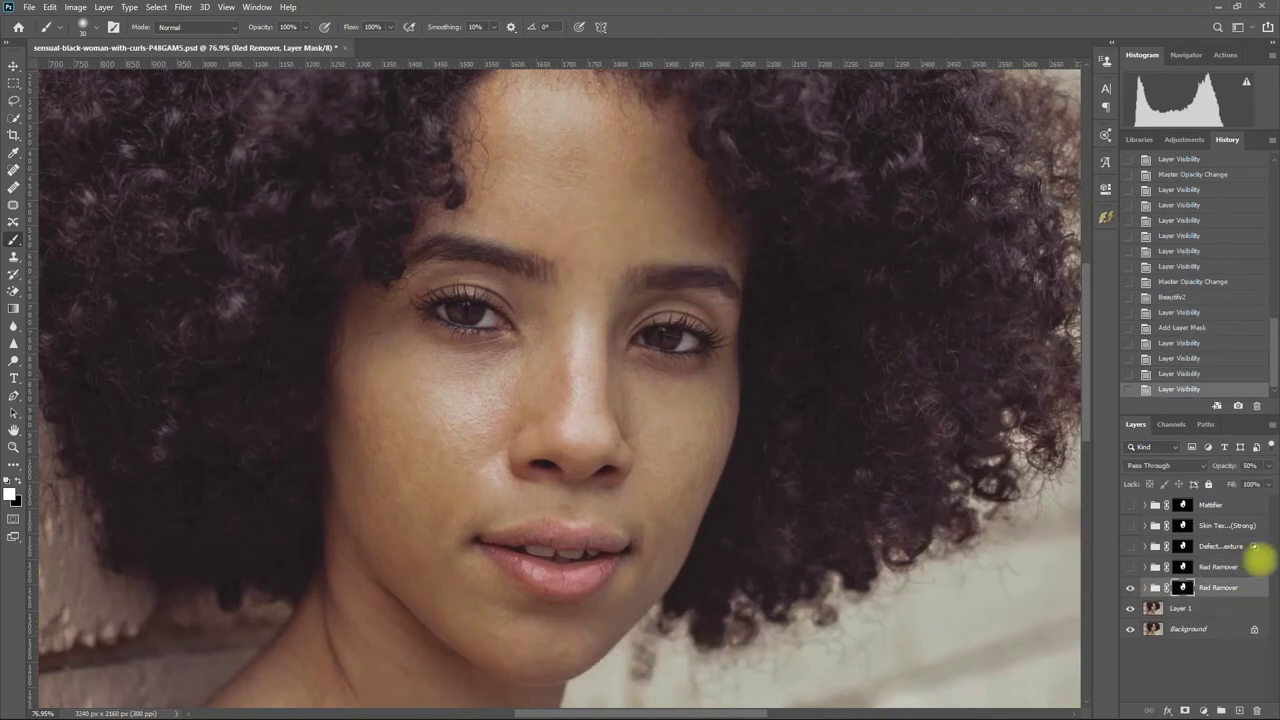
left_click(1131, 587)
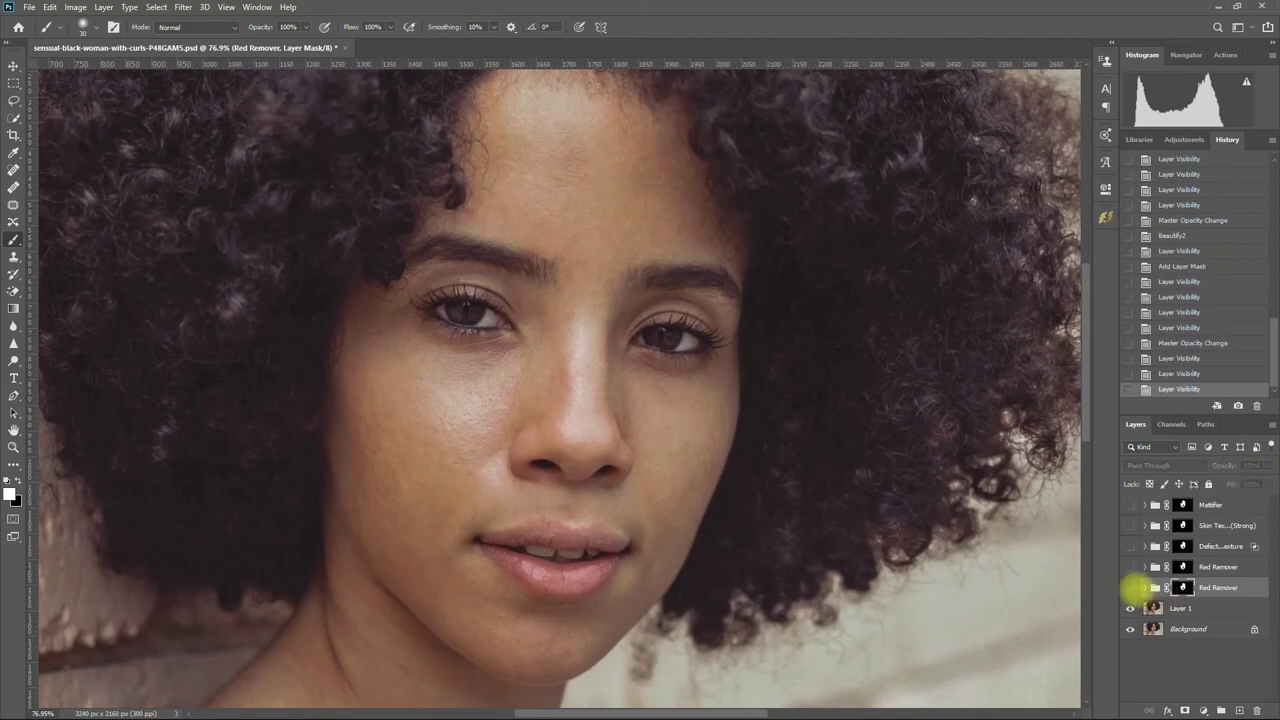
key("ctrl+0")
left_click(1130, 587)
left_click(1130, 587)
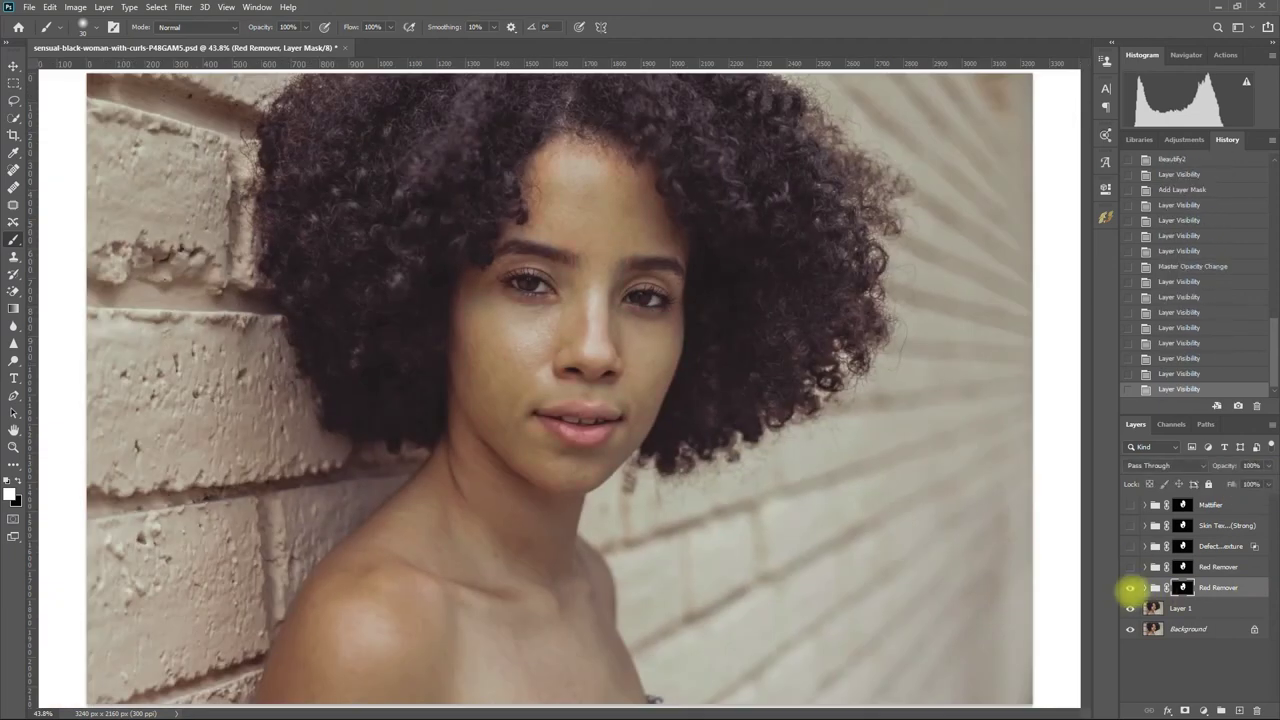
Step: Check the upper Red Remover group's opacity and compare with it hidden
left_click(1218, 567)
left_click(1268, 465)
left_click(1130, 567)
left_click(1130, 587)
left_click(1130, 587)
left_click(1130, 587)
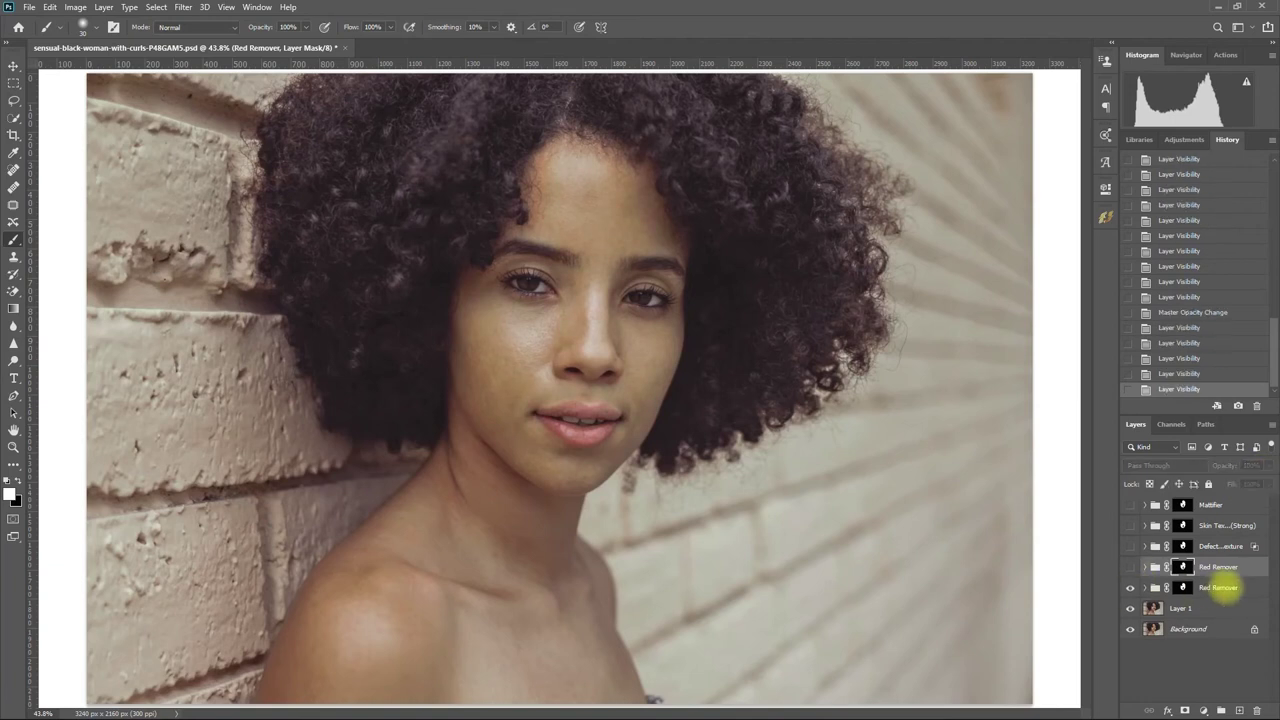
left_click(1218, 587)
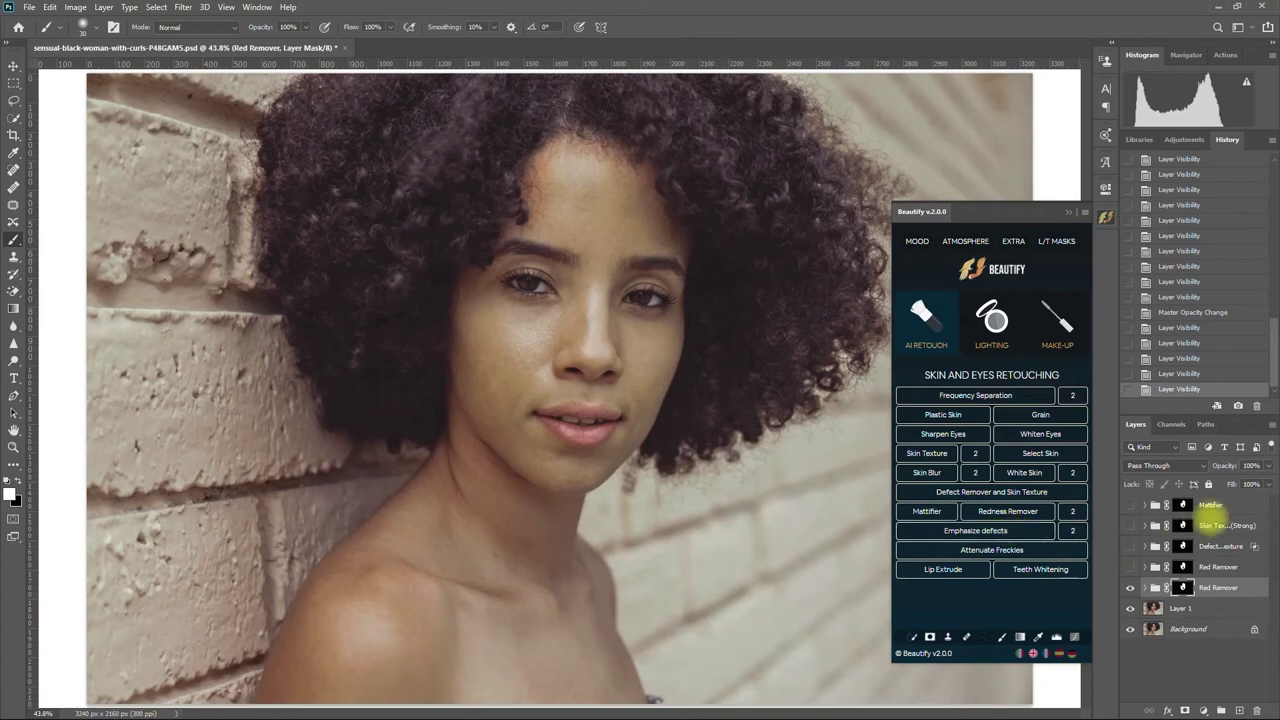
Step: Delete the four effect groups from Mattifier down to Red Remover
left_click(1212, 503)
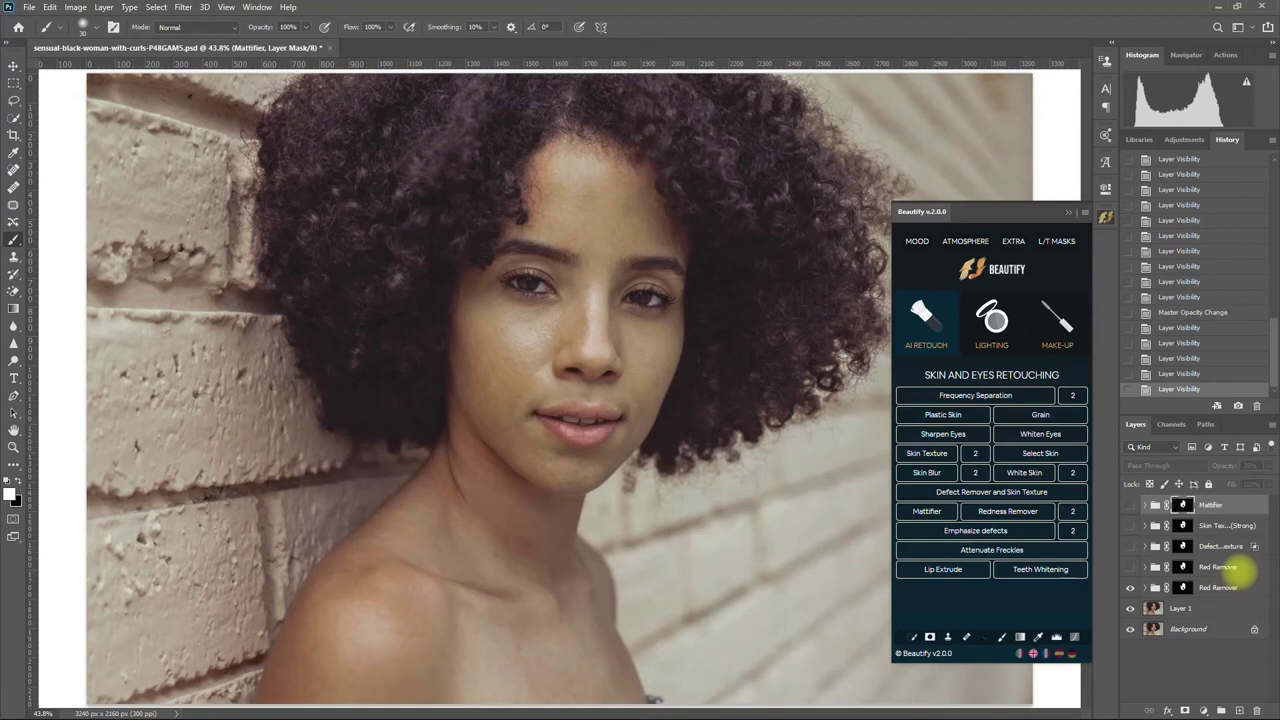
left_click(1245, 568, "shift")
left_click_drag(1252, 568, 1257, 710)
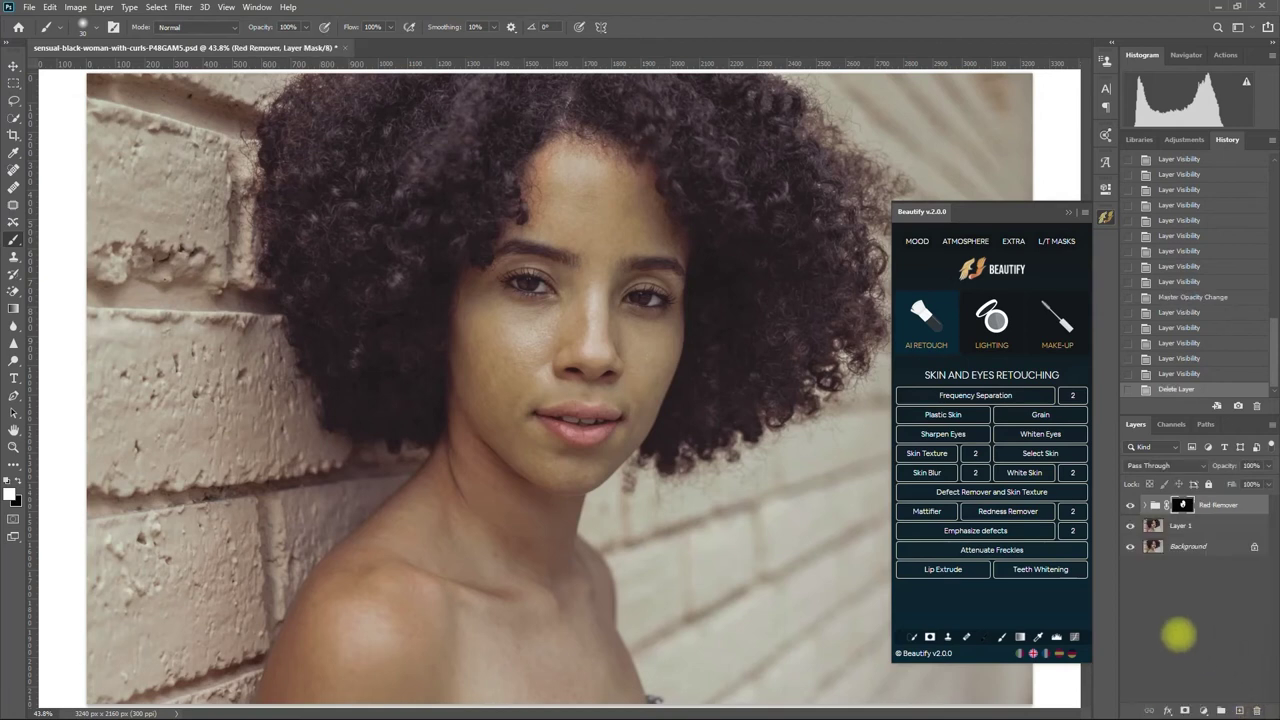
Step: Add a Skin Extrude group on Layer 1 and copy the Red Remover face mask onto it
left_click(1165, 525)
left_click(1027, 531)
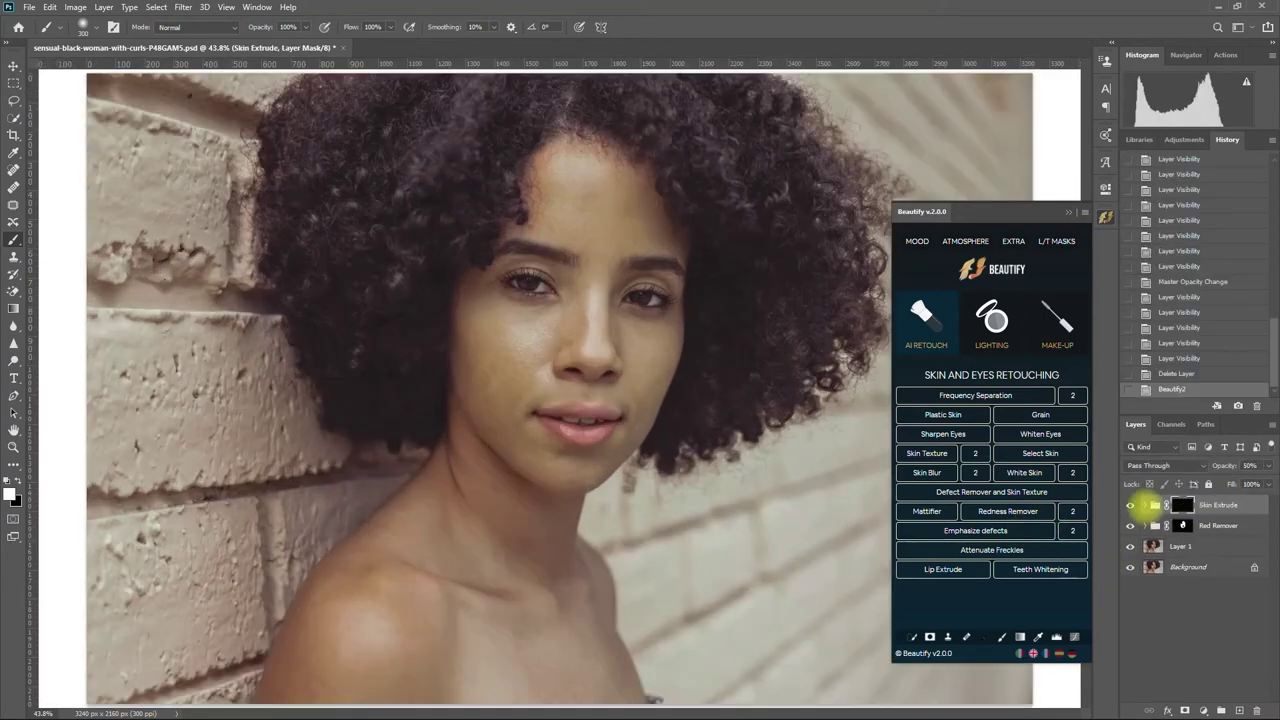
left_click(1130, 525)
left_click(1183, 525)
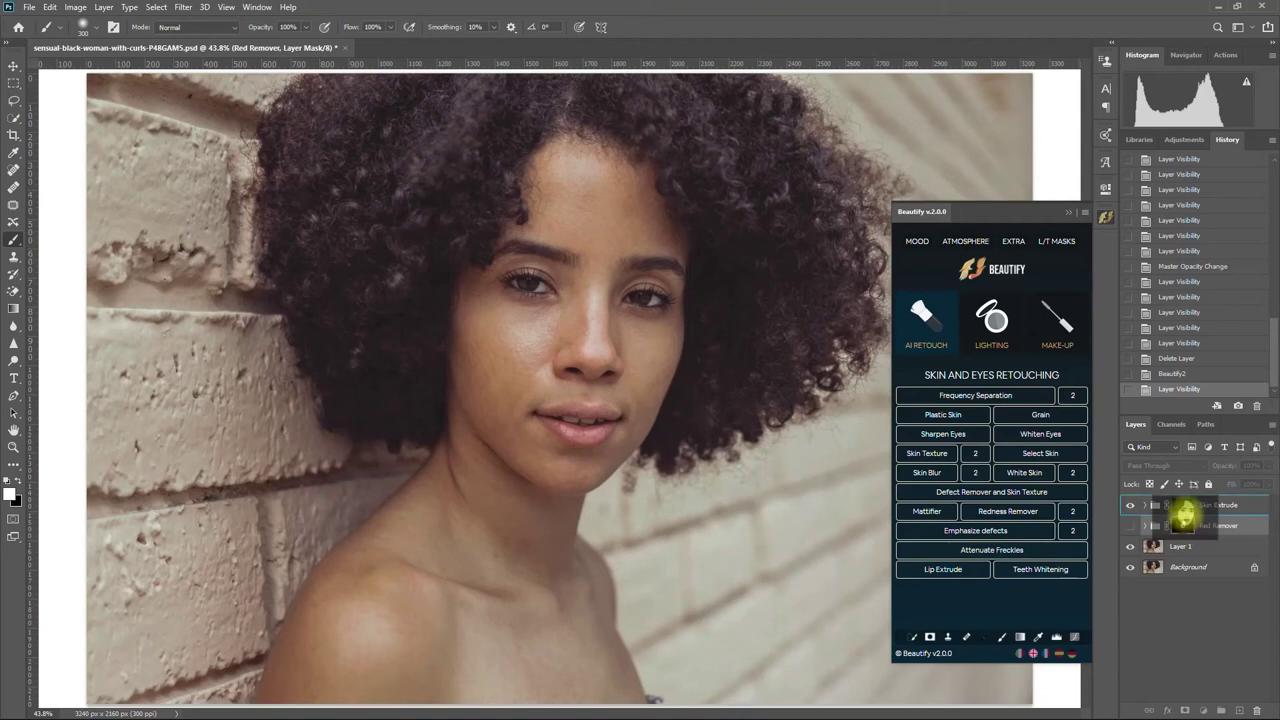
left_click_drag(1183, 525, 1183, 505)
left_click(648, 275)
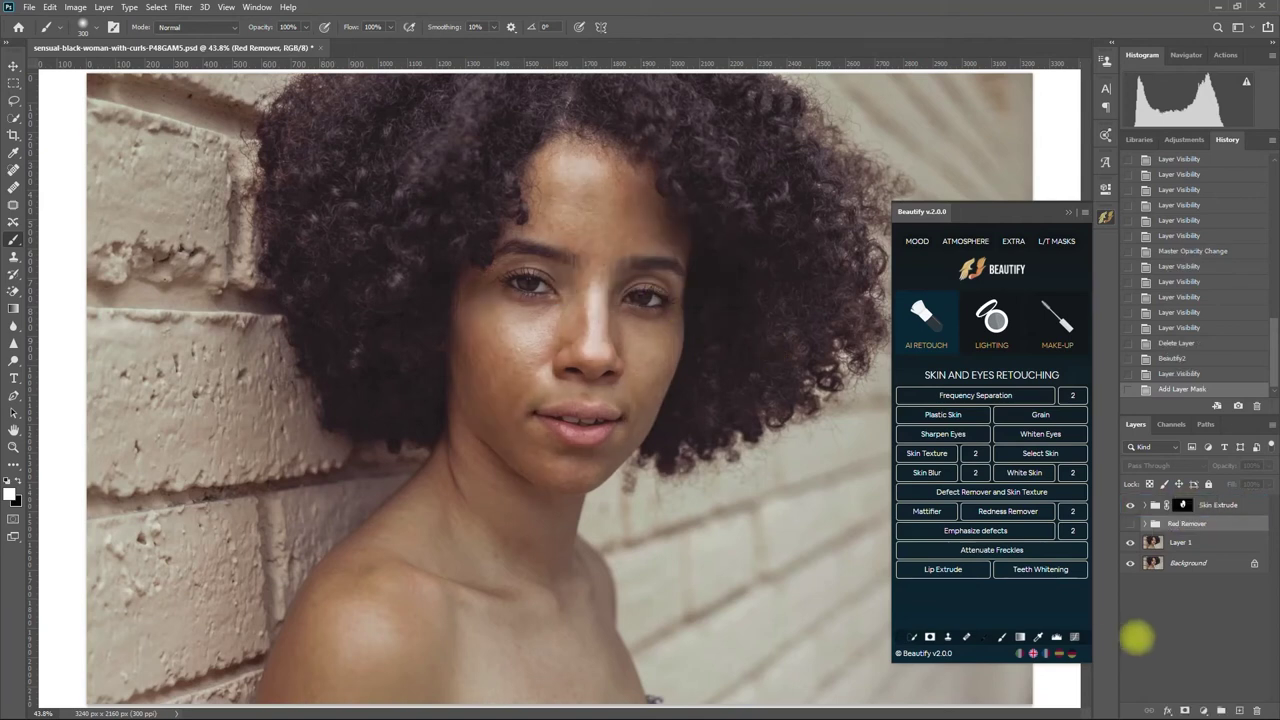
Step: Toggle the Skin Extrude group off and on to compare its effect
left_click(1222, 505)
left_click(1104, 218)
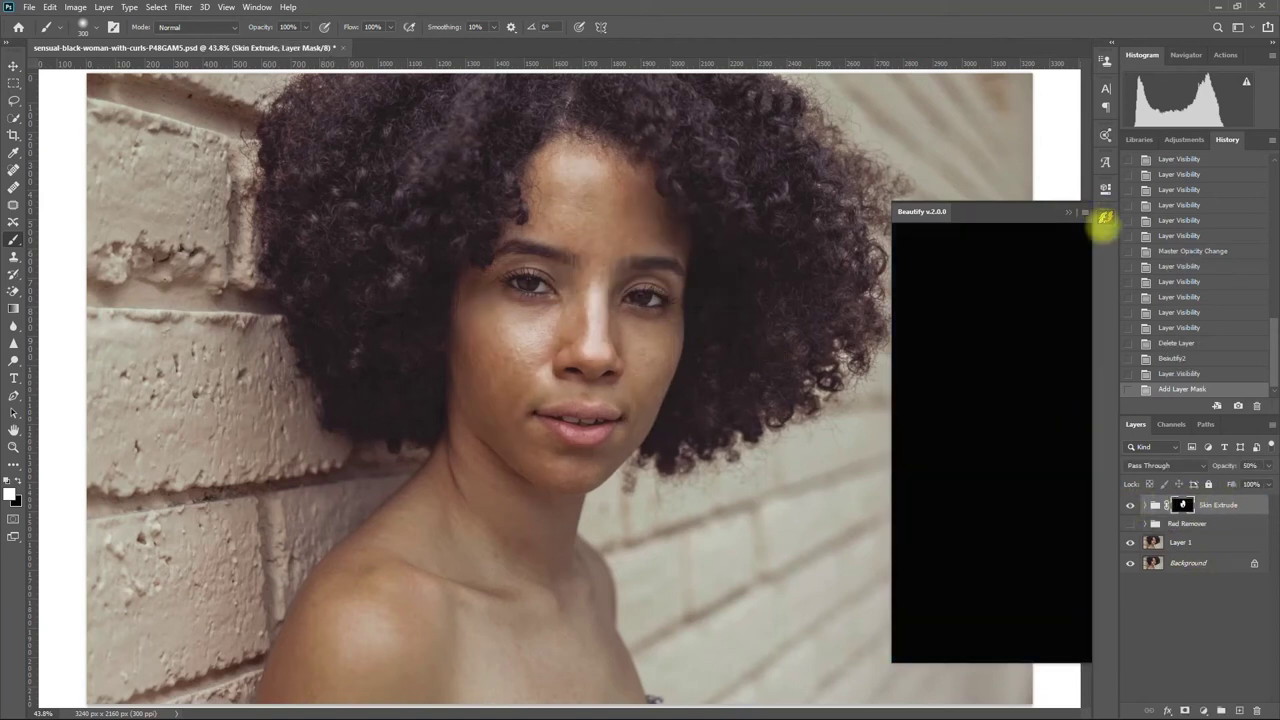
left_click(1131, 505)
left_click(1131, 505)
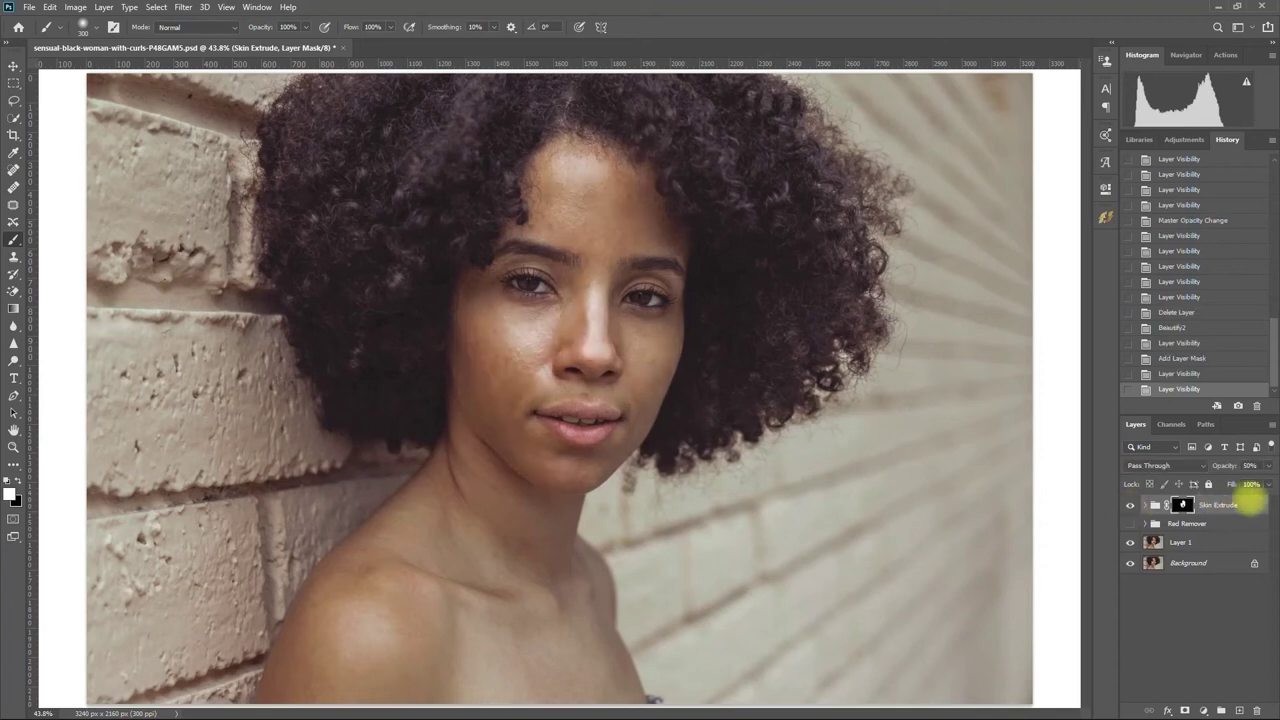
Step: Zoom in on the face and raise Skin Extrude opacity to 100%, comparing it on and off
scroll(666, 309, "up", 2)
scroll(649, 289, "up", 2)
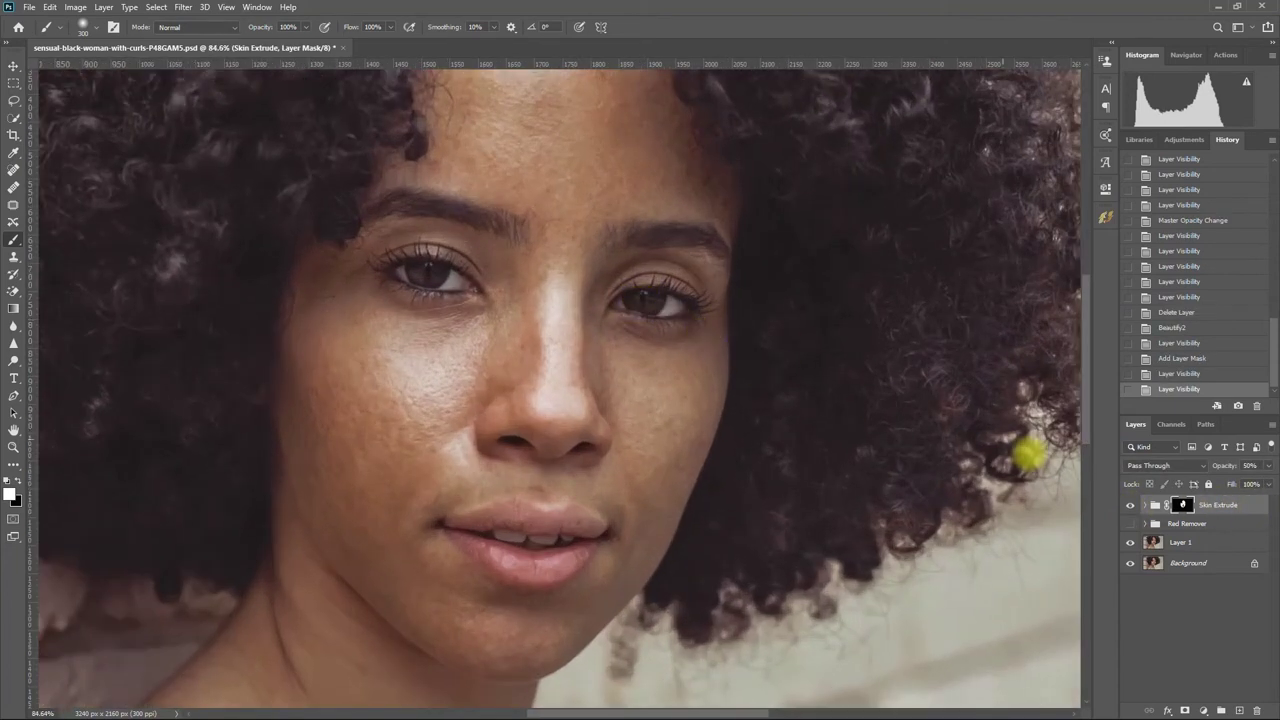
left_click_drag(777, 374, 771, 414)
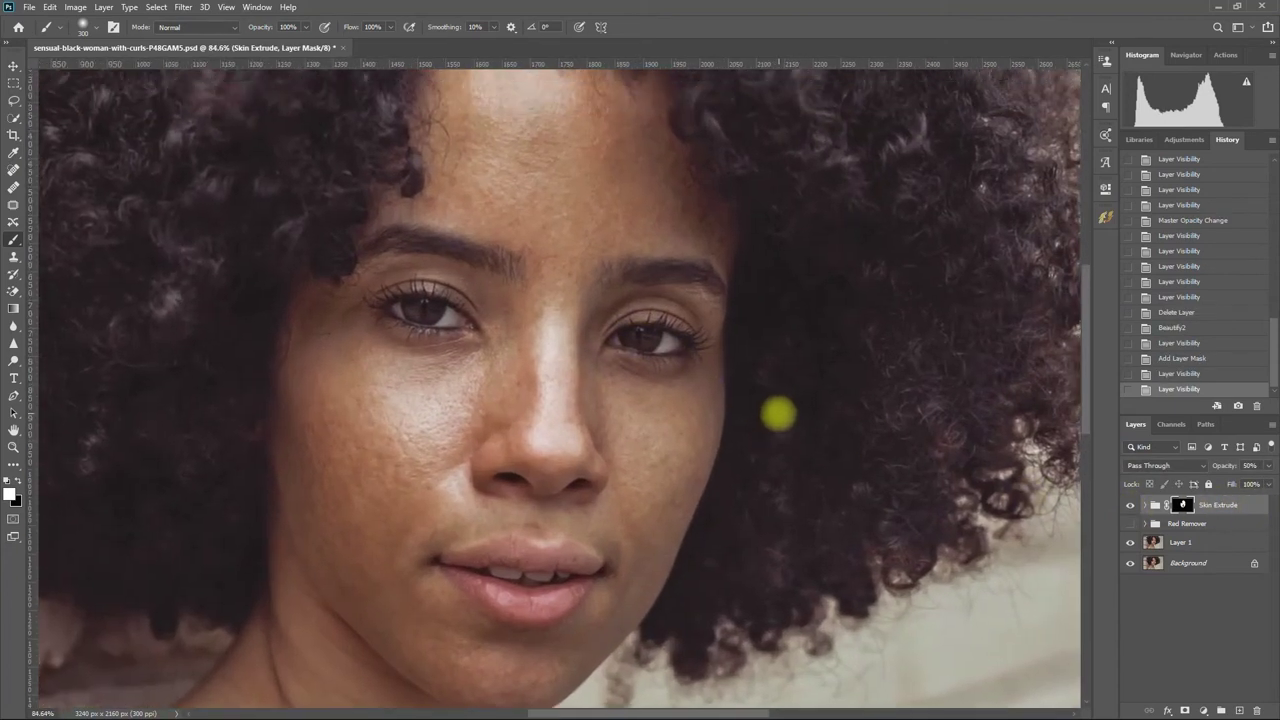
left_click(1131, 505)
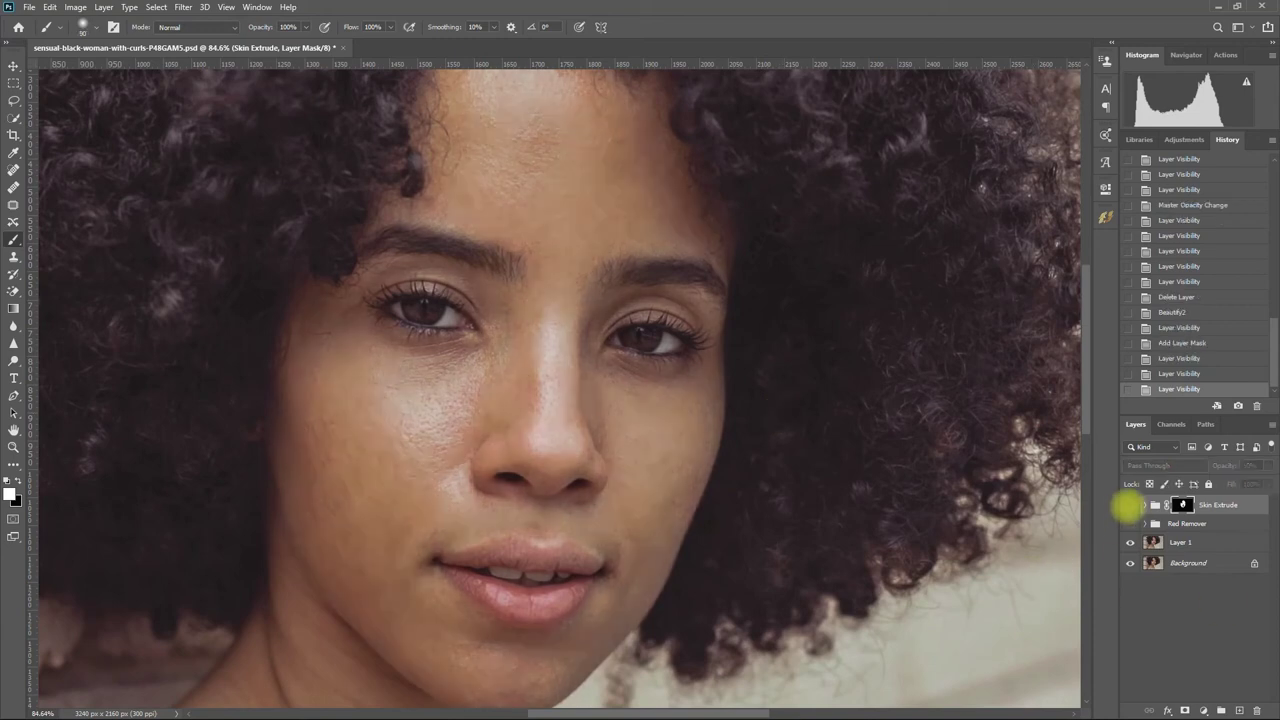
left_click(1131, 505)
left_click(1268, 466)
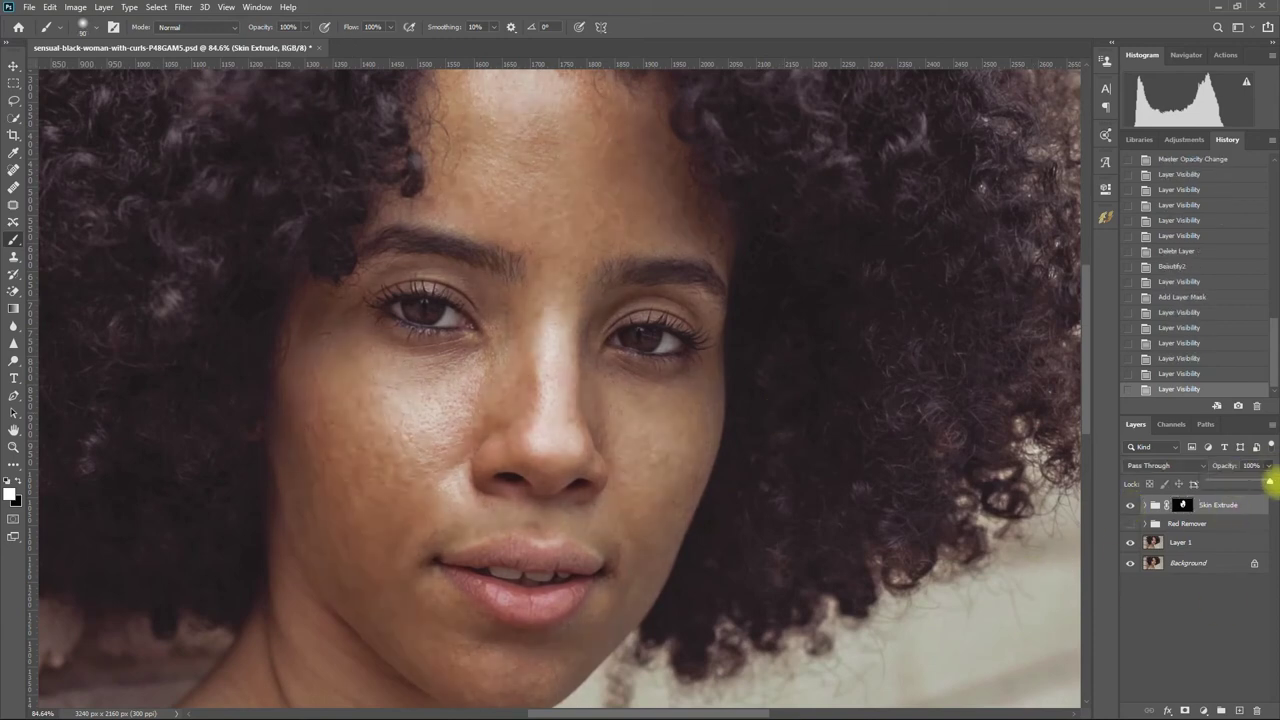
left_click_drag(1238, 482, 1270, 482)
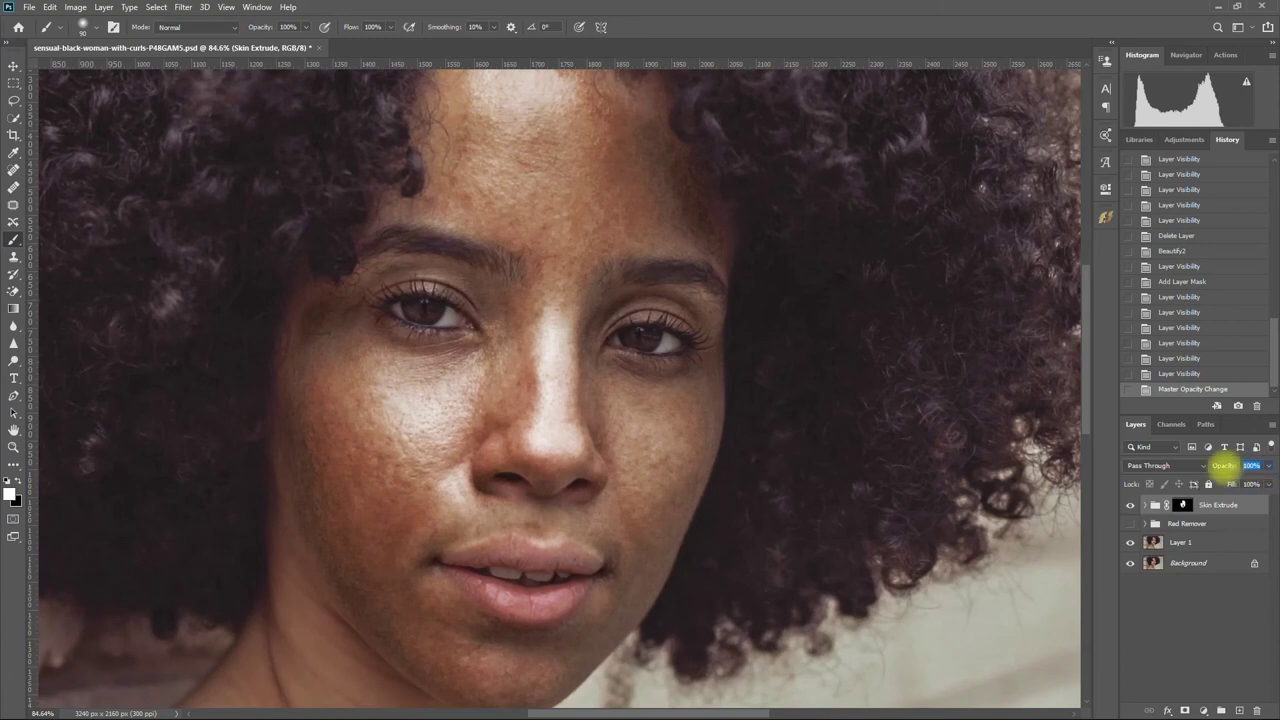
key("ctrl+comma")
left_click(1131, 505)
left_click(1131, 505)
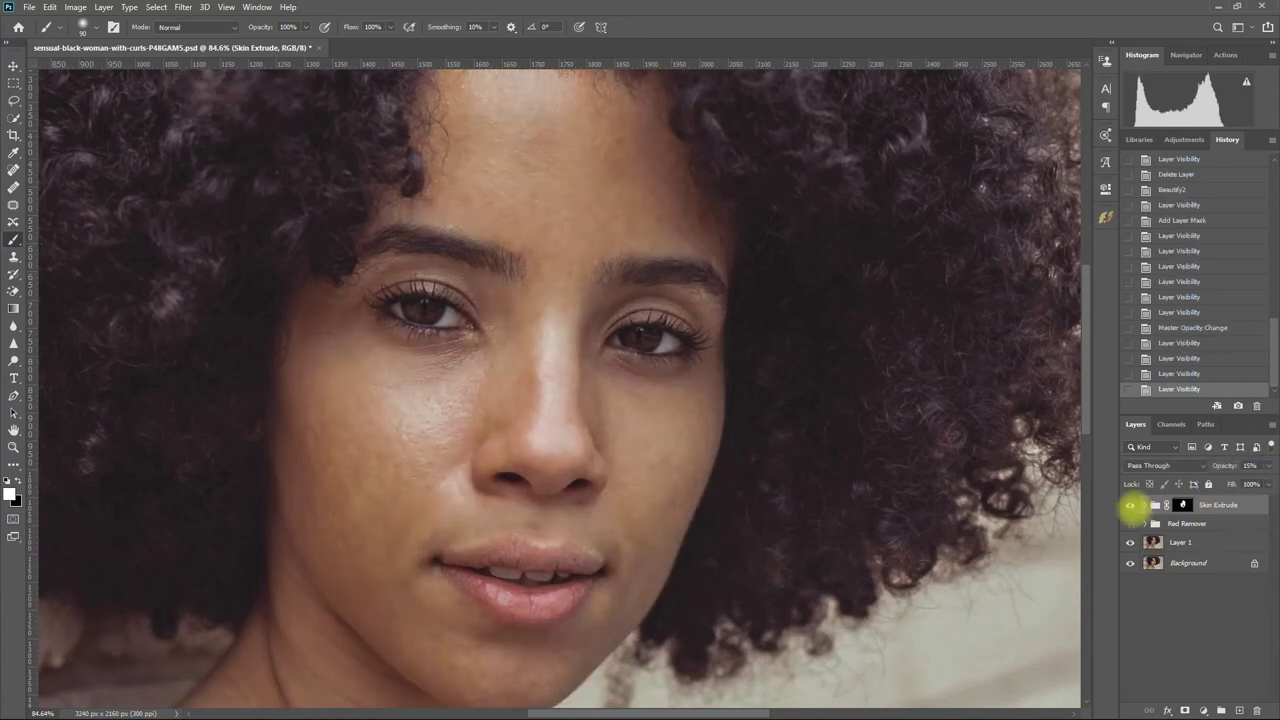
Step: Set Skin Extrude to 25% opacity and compare the full portrait with it toggled
left_click(1250, 465)
type("25")
key("Return")
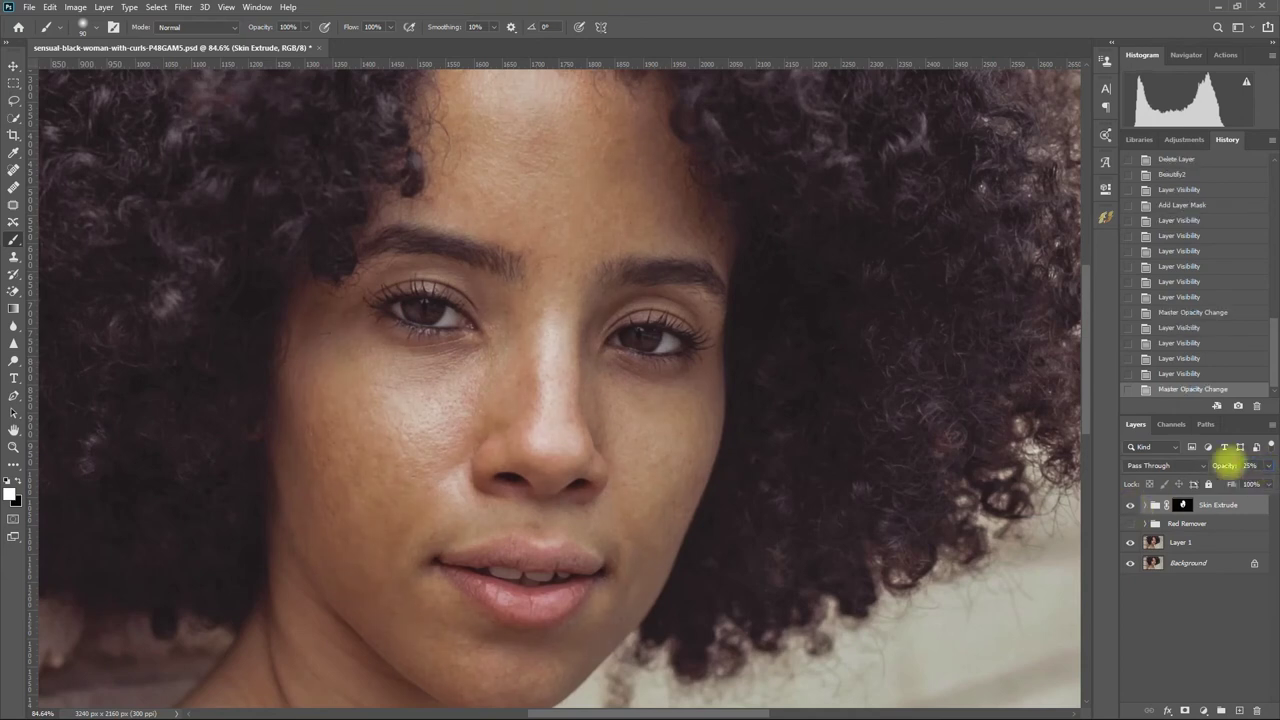
left_click(1226, 612)
key("ctrl+0")
left_click(1130, 505)
left_click(1130, 505)
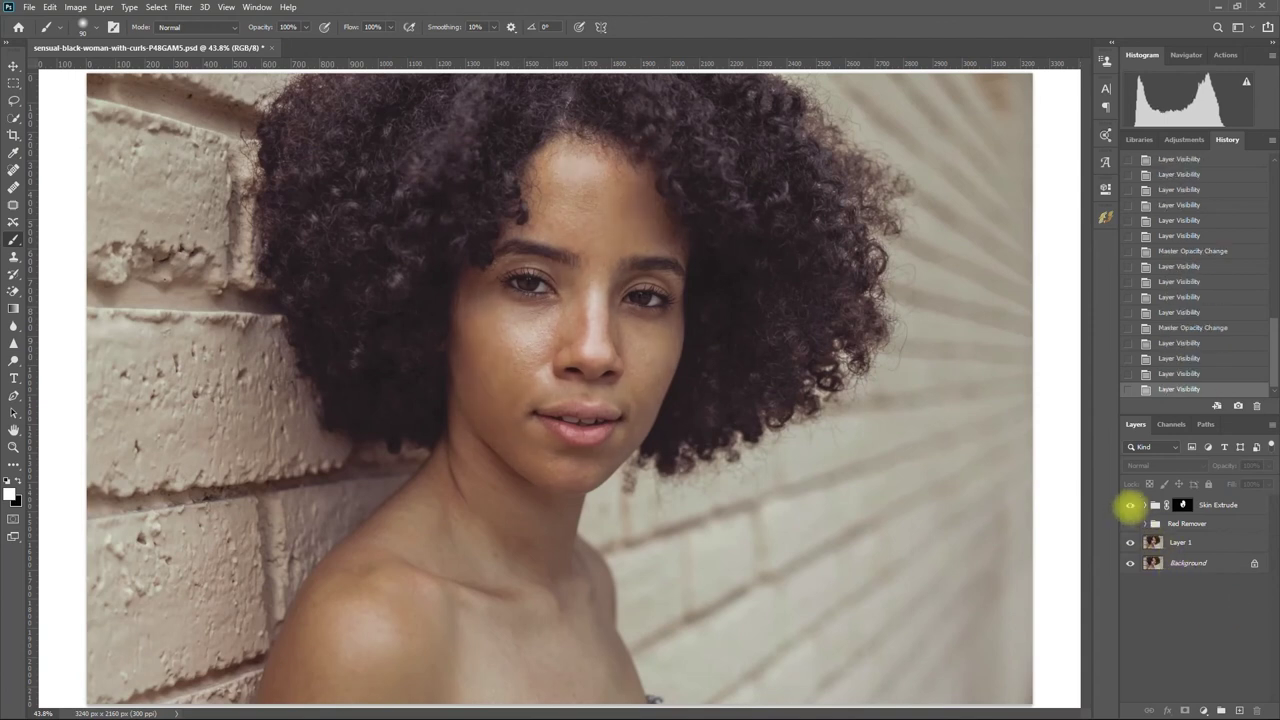
Step: Save a web copy of the current retouch version, then reopen the Beautify panel
left_click(29, 7)
left_click(250, 245)
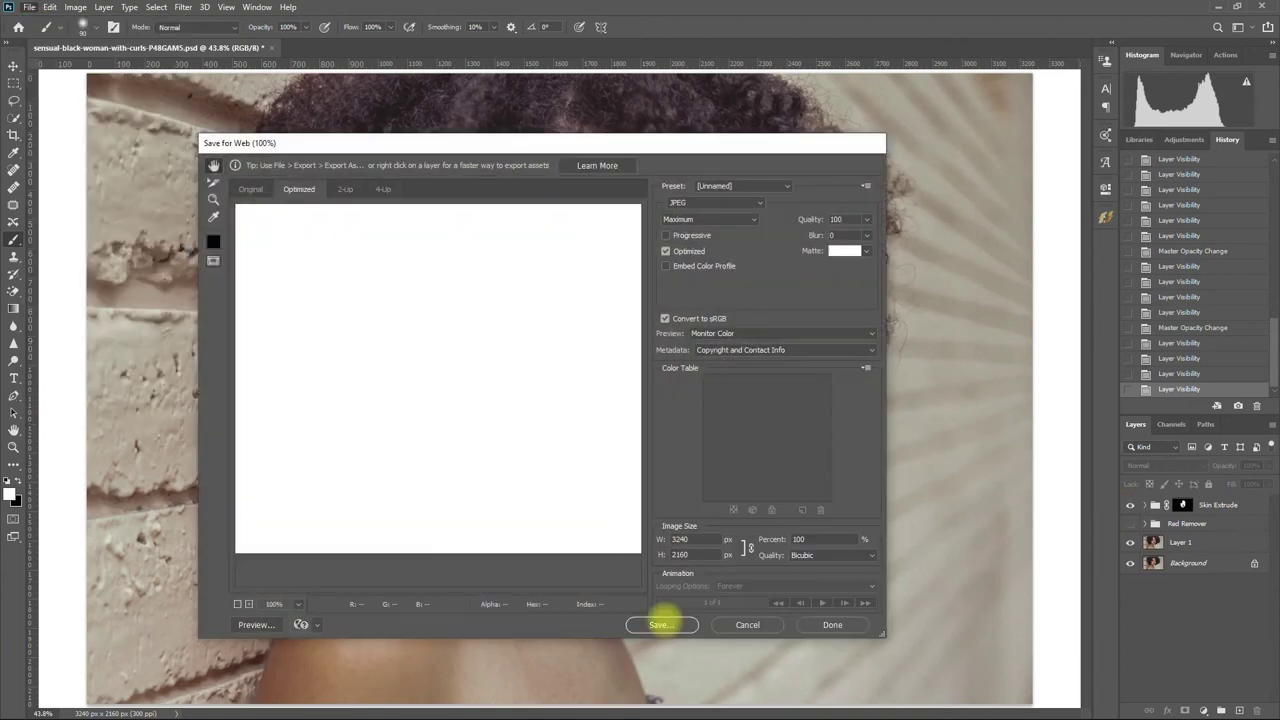
left_click(660, 624)
type("Em")
key("Return")
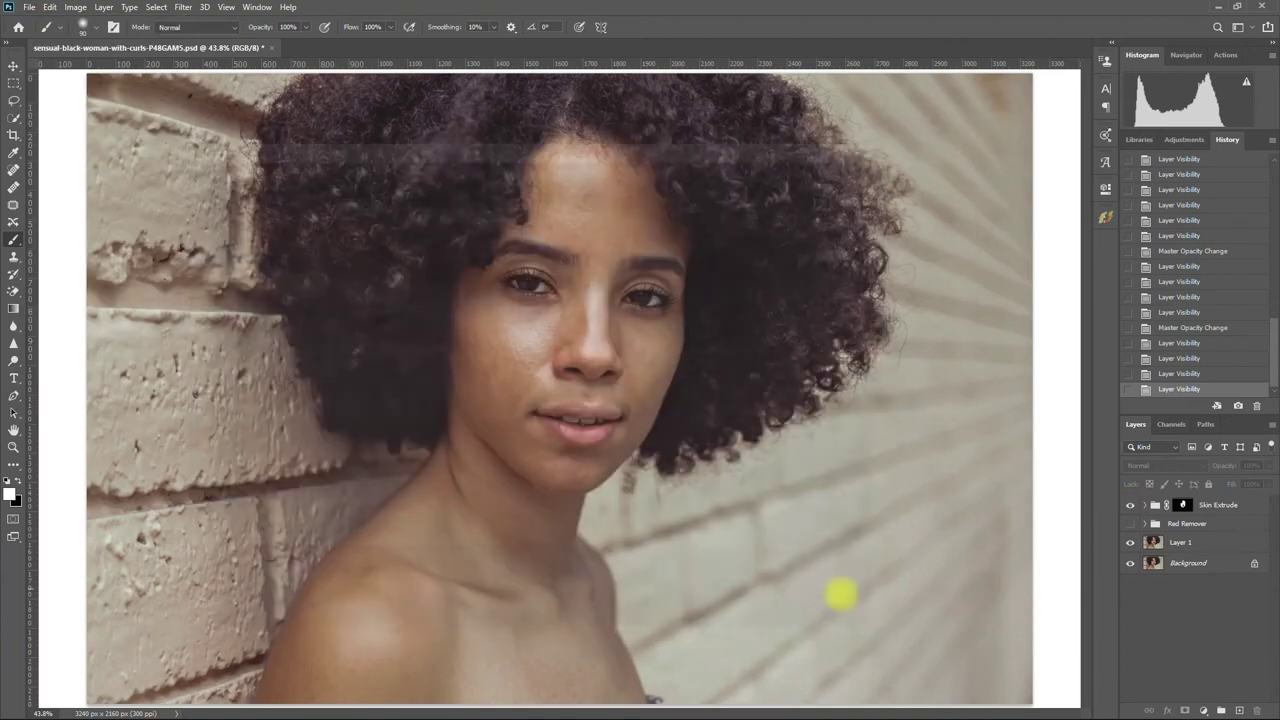
left_click(1105, 217)
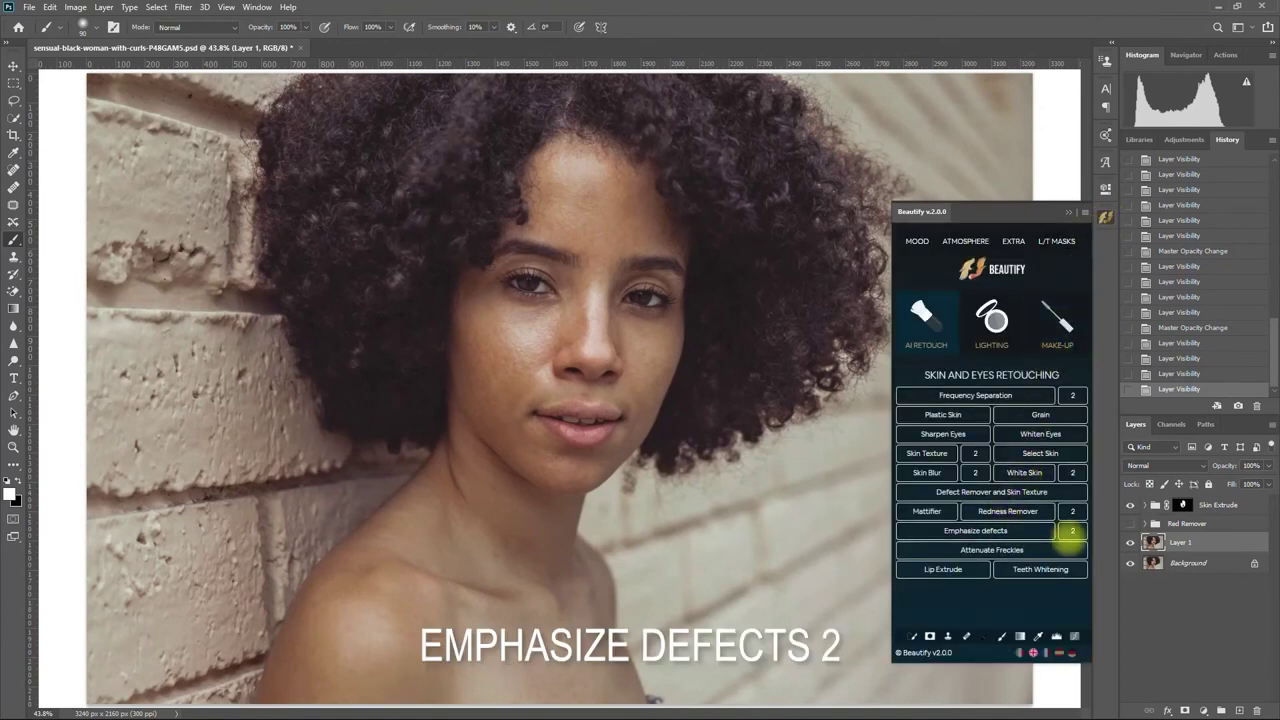
Step: Add a Skin Flaws group from Emphasize defects 2 and copy Skin Extrude's face mask onto it
left_click(1076, 531)
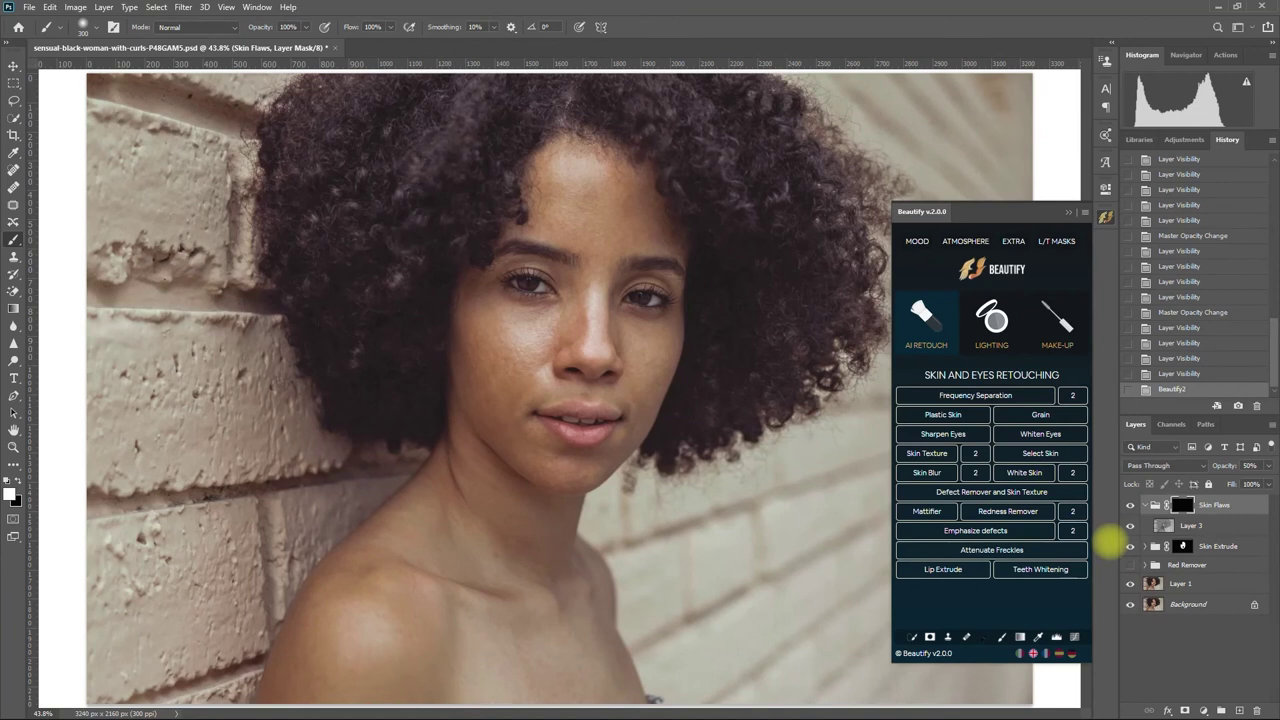
left_click(1068, 211)
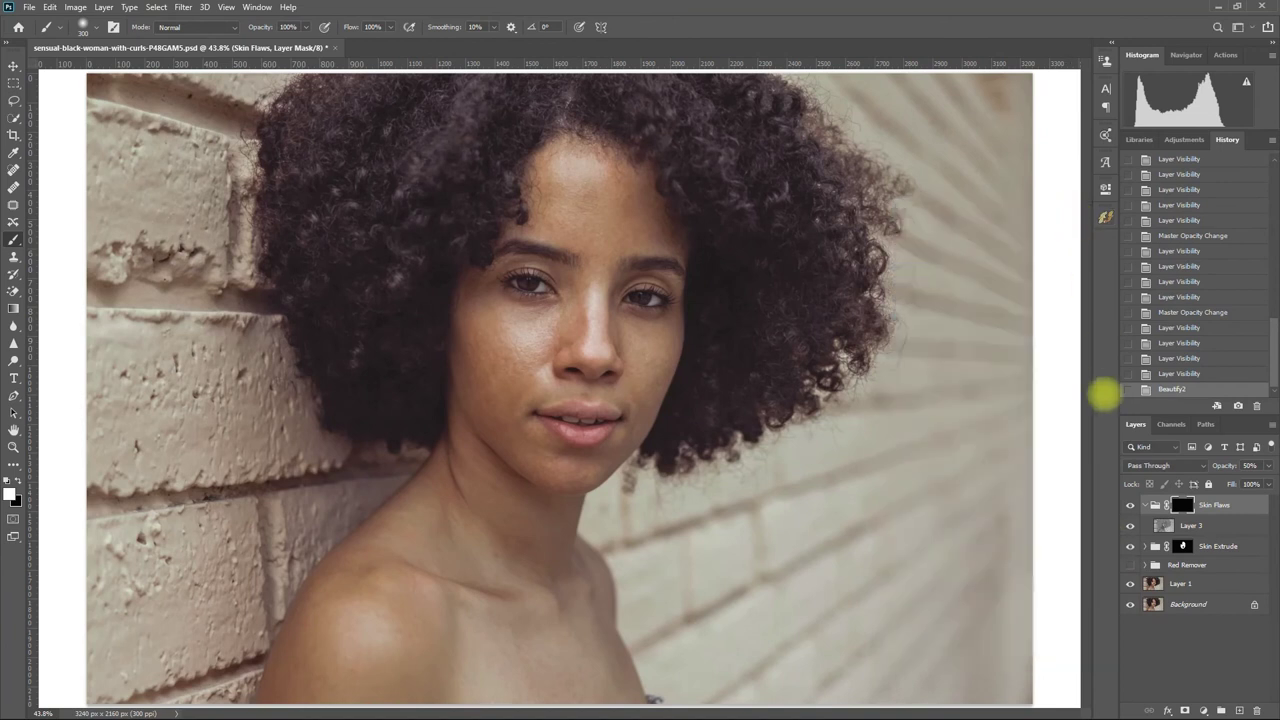
left_click(1145, 505)
left_click(1130, 526)
left_click(1182, 525)
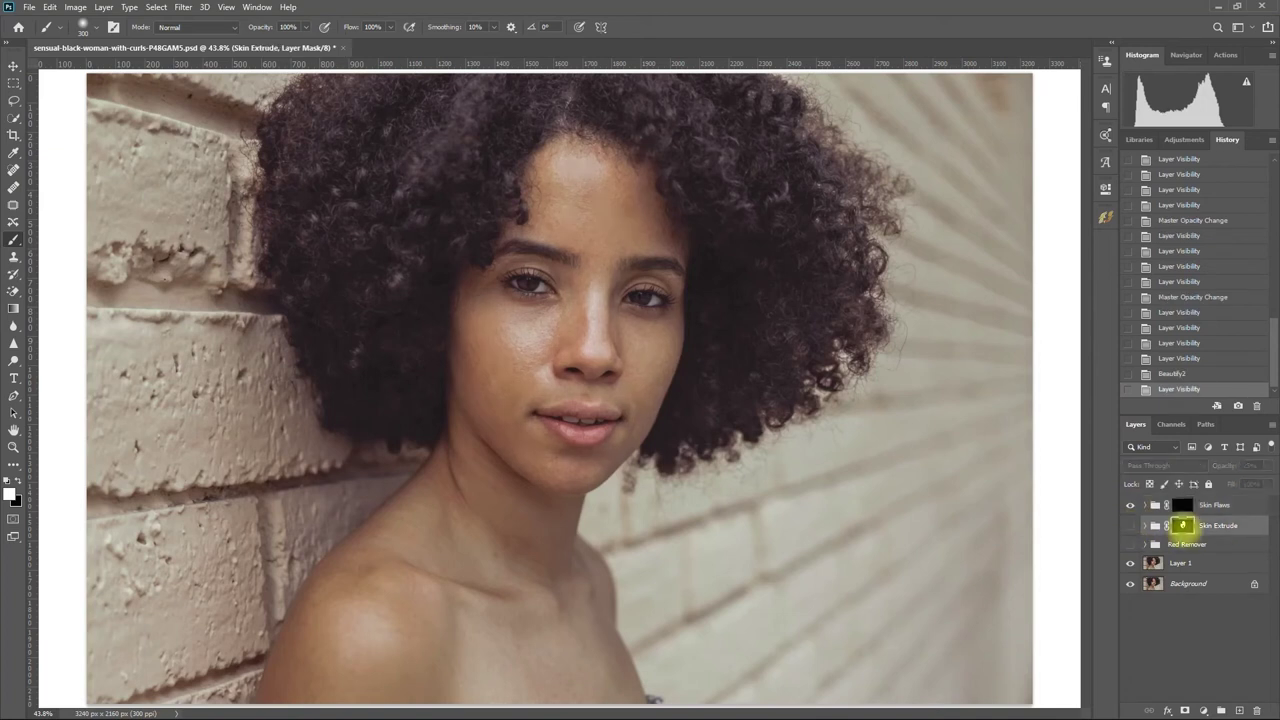
left_click_drag(1182, 525, 1182, 507)
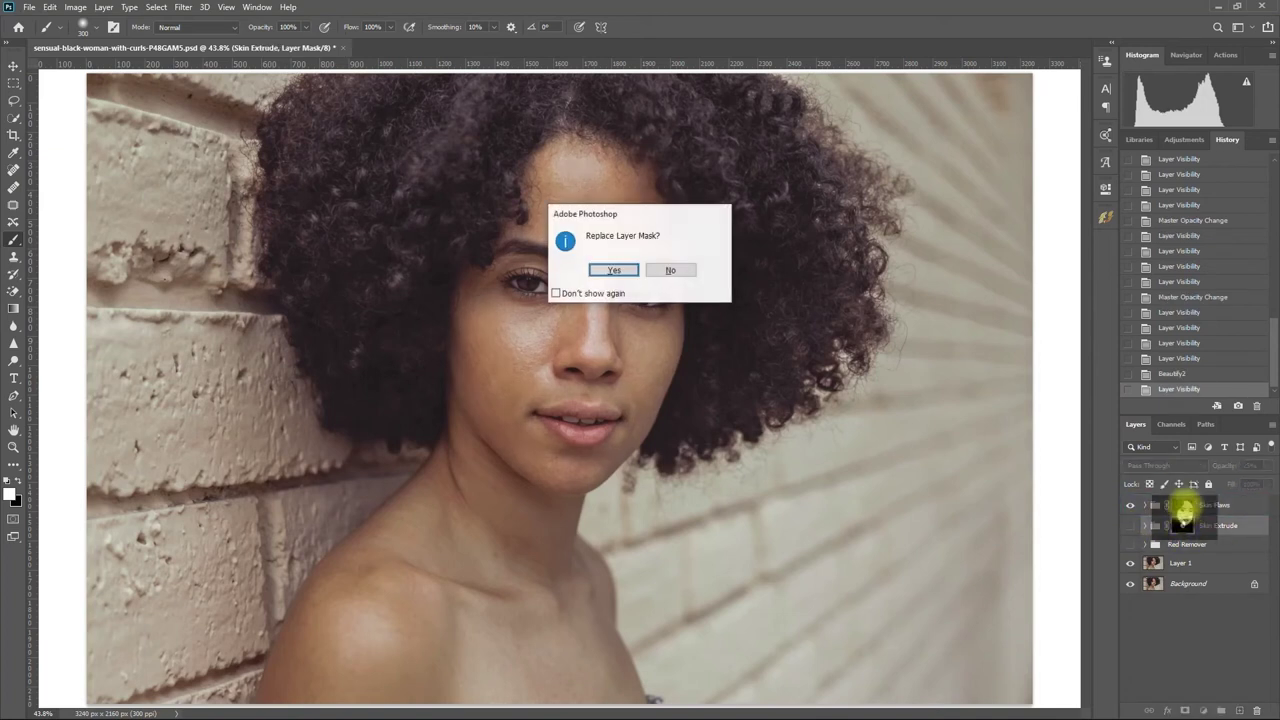
left_click(614, 270)
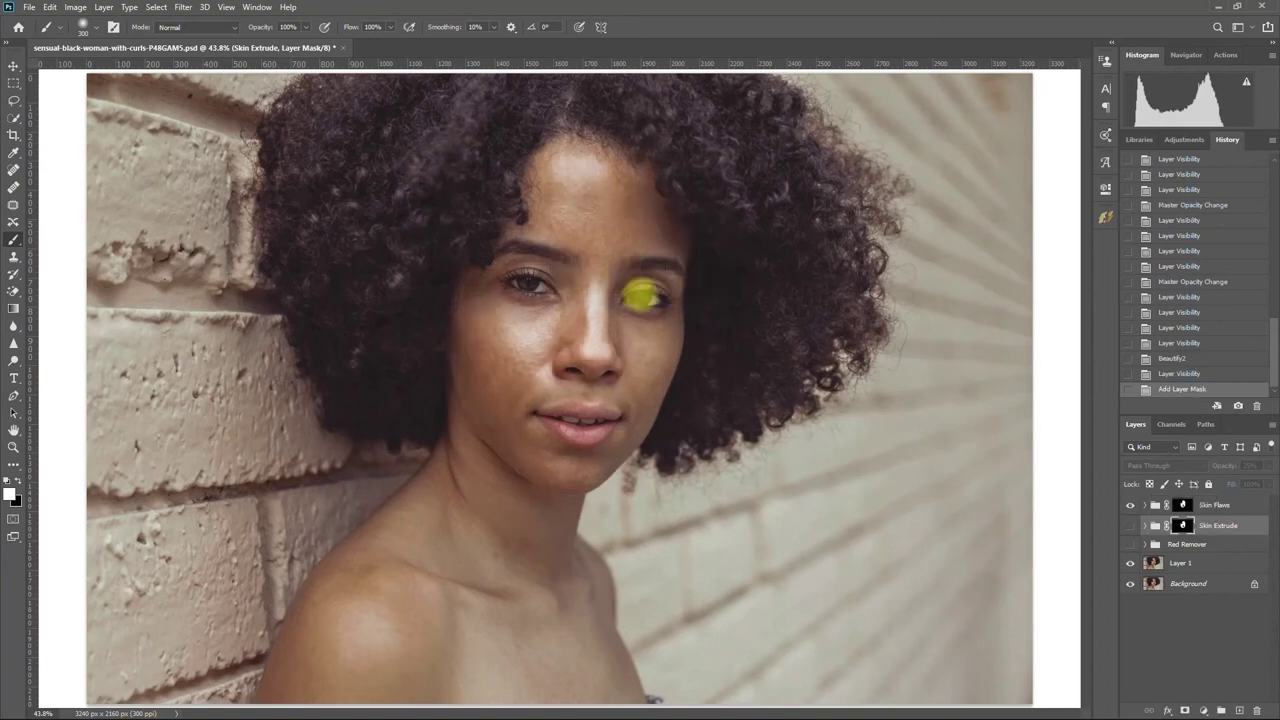
Step: Lower Skin Flaws to 25% opacity, toggling it to compare before and after
left_click(1220, 505)
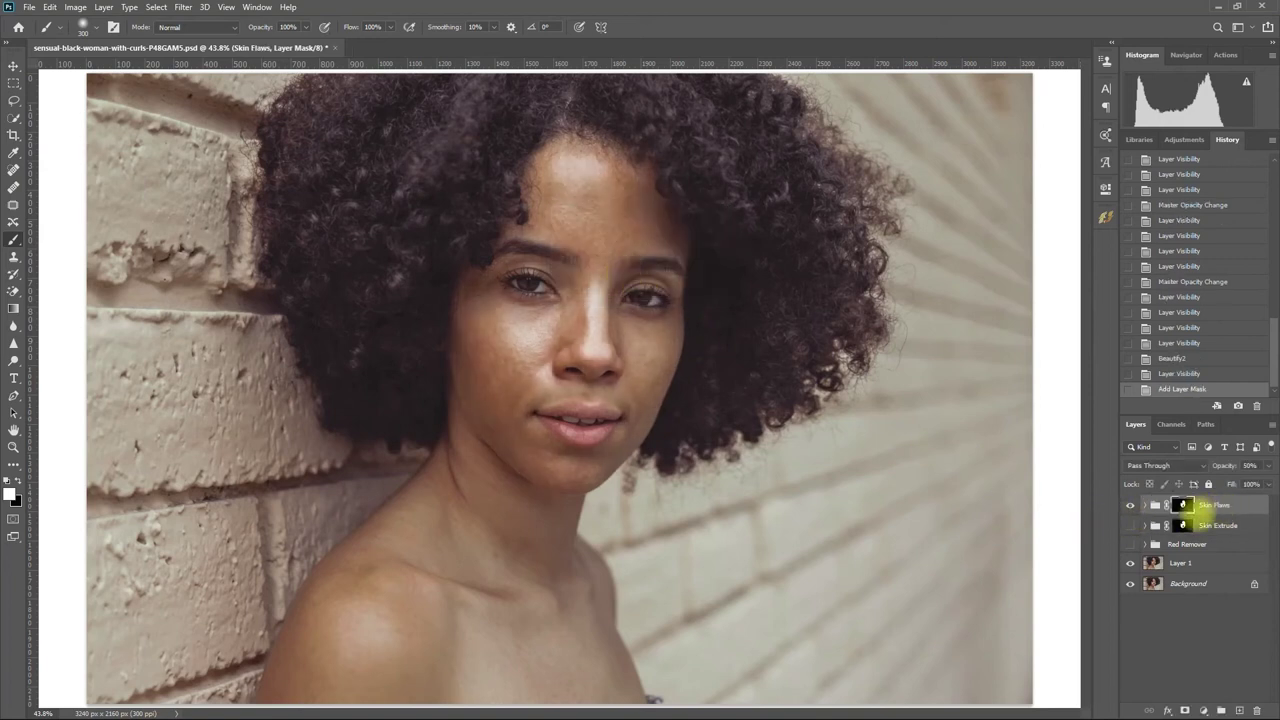
left_click(1130, 505)
left_click(1130, 505)
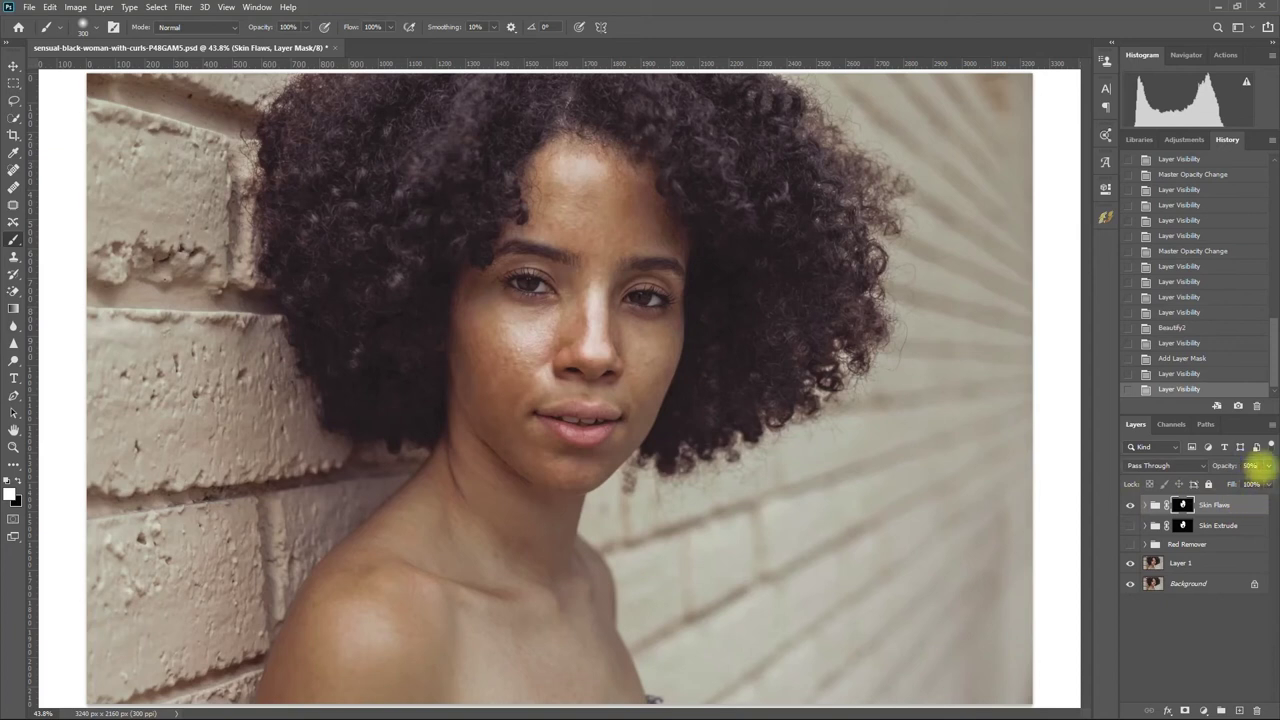
left_click(1252, 466)
type("25")
key("Return")
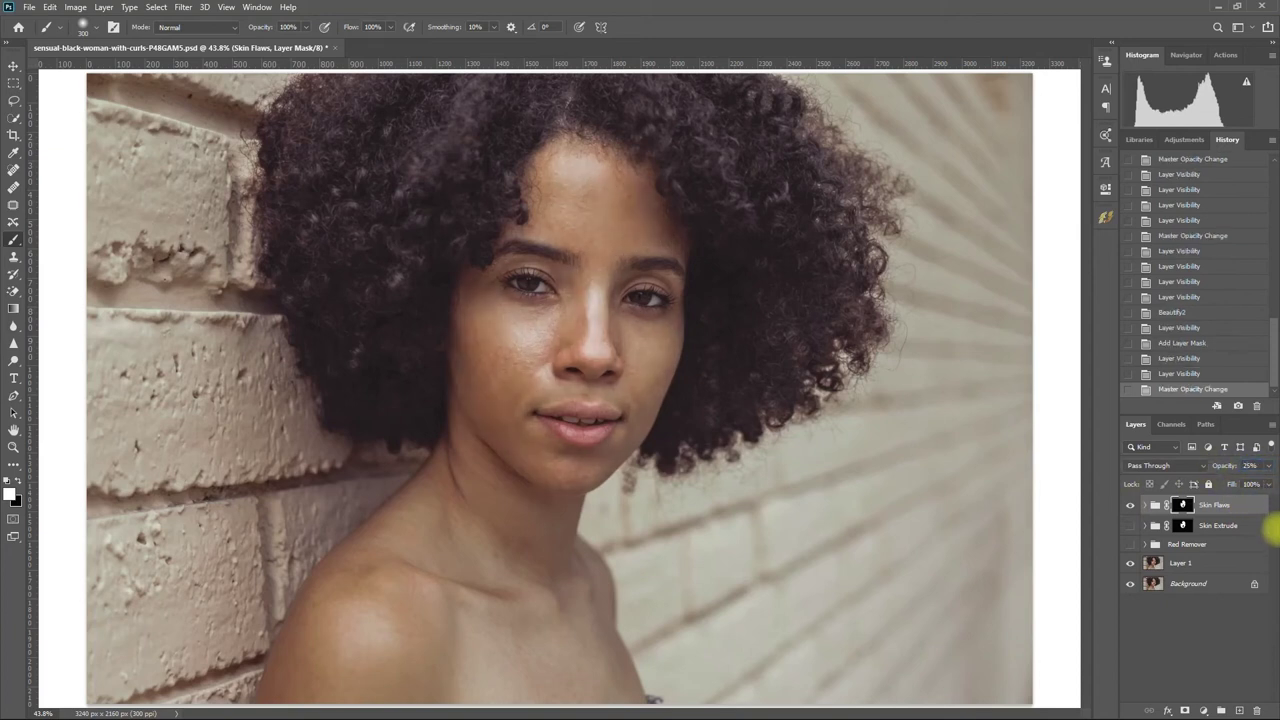
left_click(1130, 505)
left_click(1130, 505)
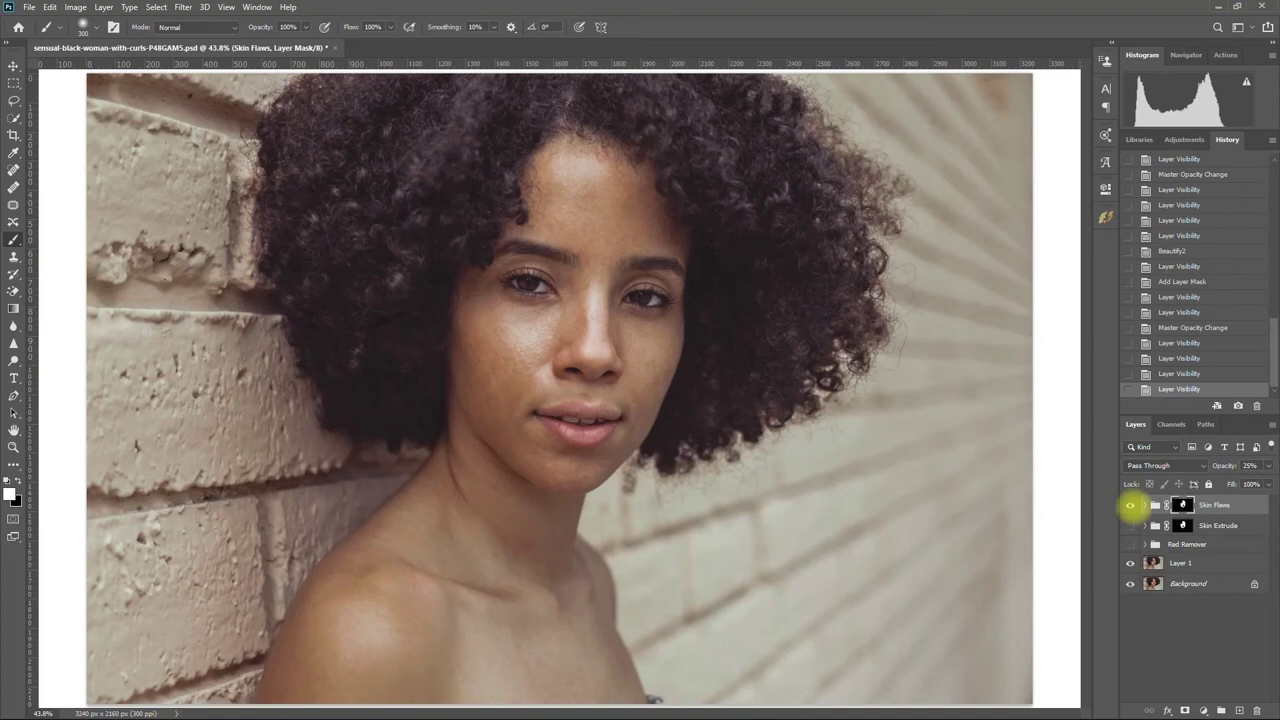
Step: Zoom in and toggle Skin Flaws on and off to compare up close
key("v")
scroll(605, 335, "up", 3)
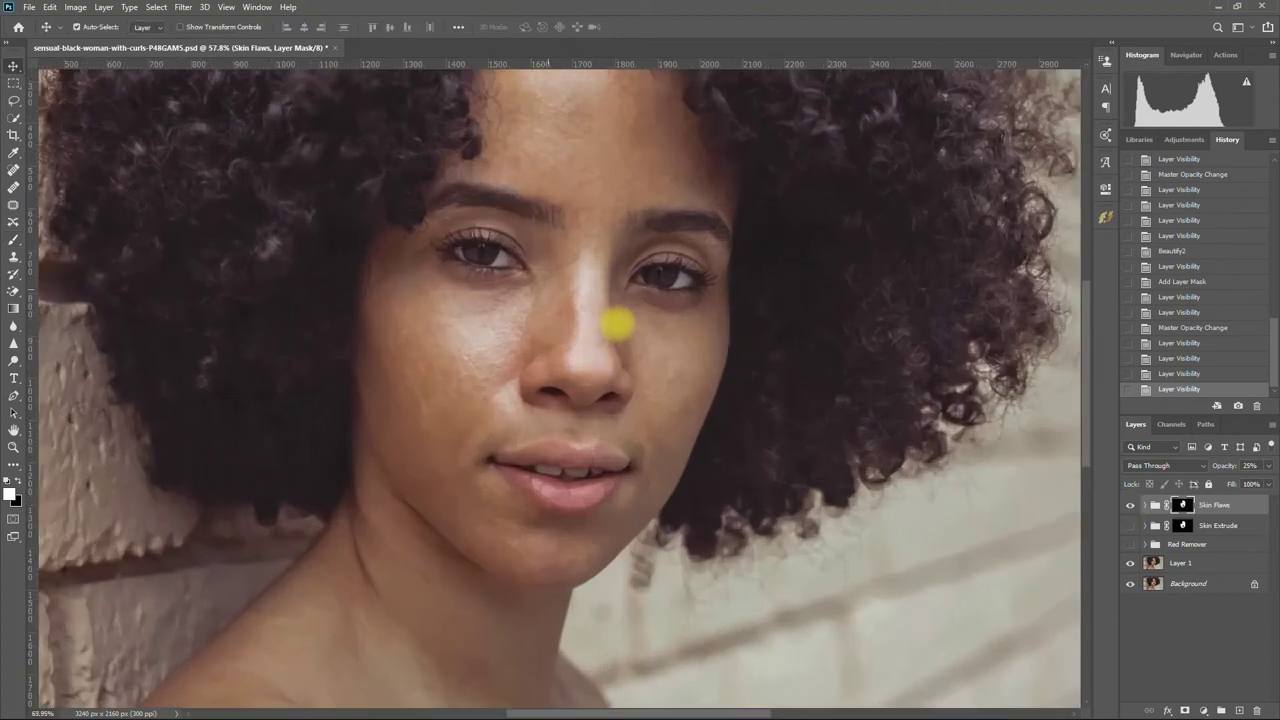
scroll(611, 323, "up", 3)
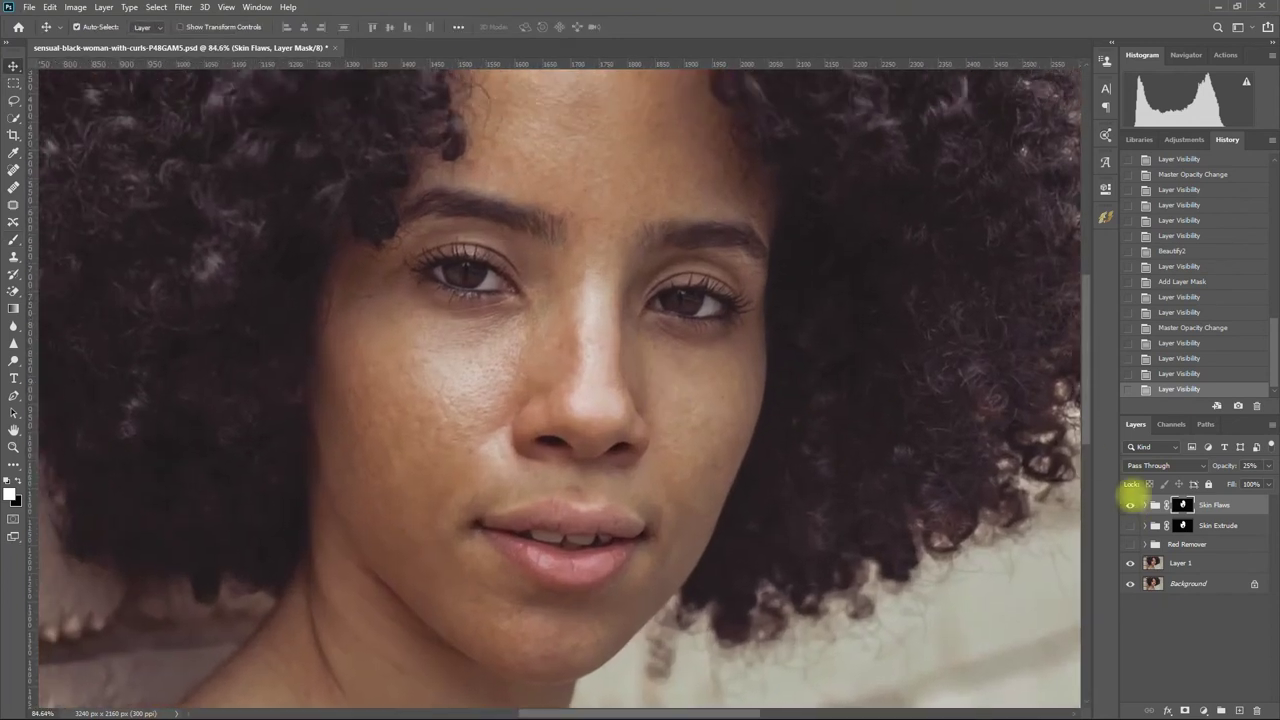
left_click(1130, 506)
left_click(1130, 505)
left_click(1130, 505)
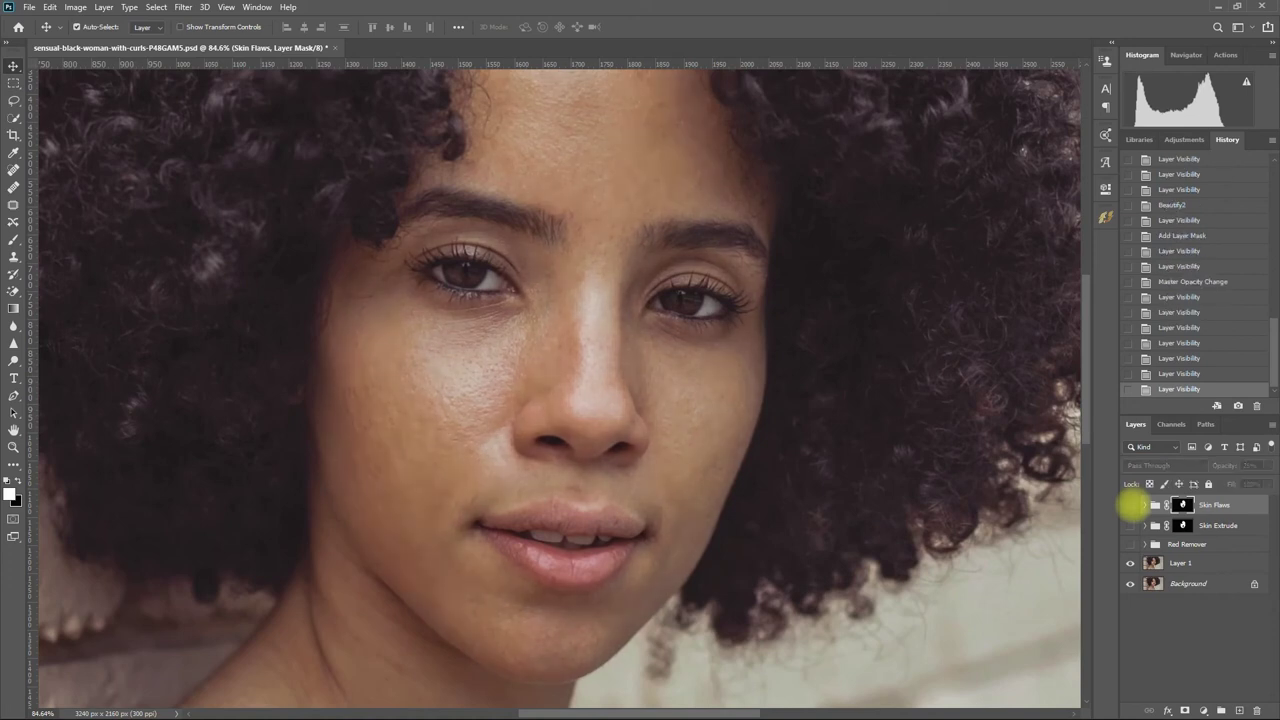
left_click(1130, 506)
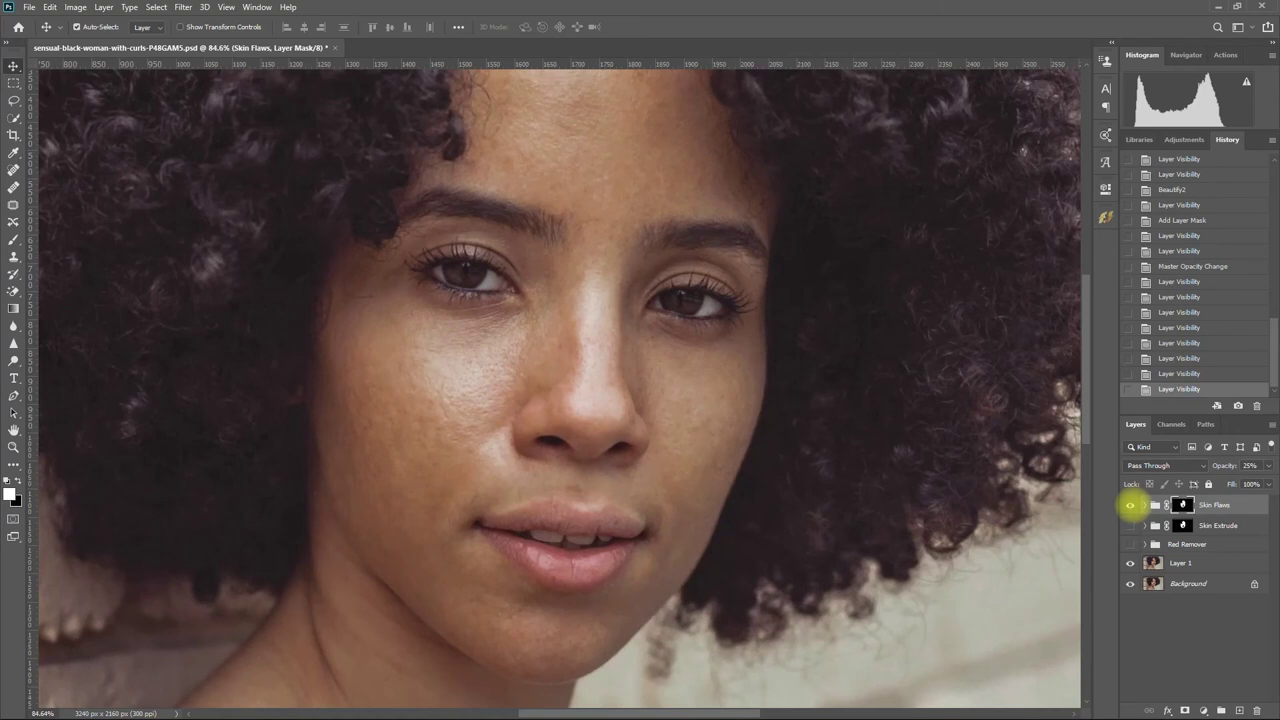
Step: Export a web copy named 'Emphasize Defects 2' and reopen the Beautify panel
left_click(29, 7)
left_click(232, 196)
left_click(660, 625)
type("Emphasize Defects 2")
key("Return")
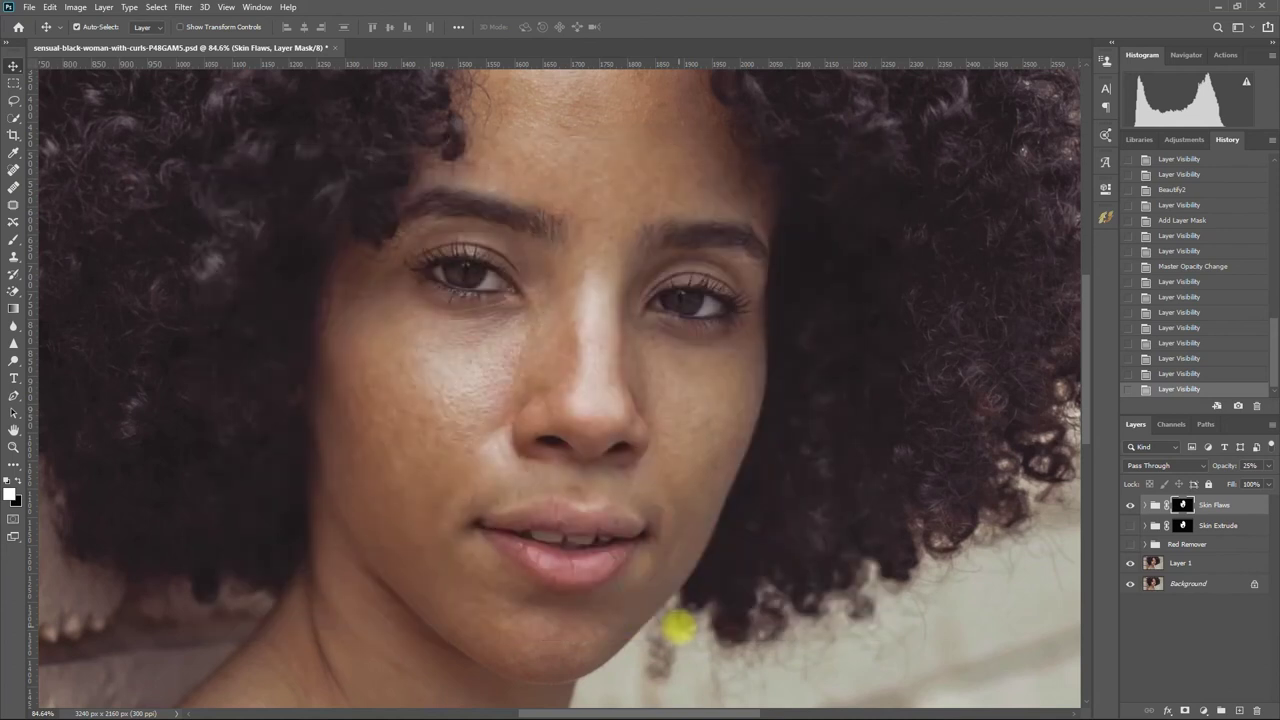
left_click(1106, 218)
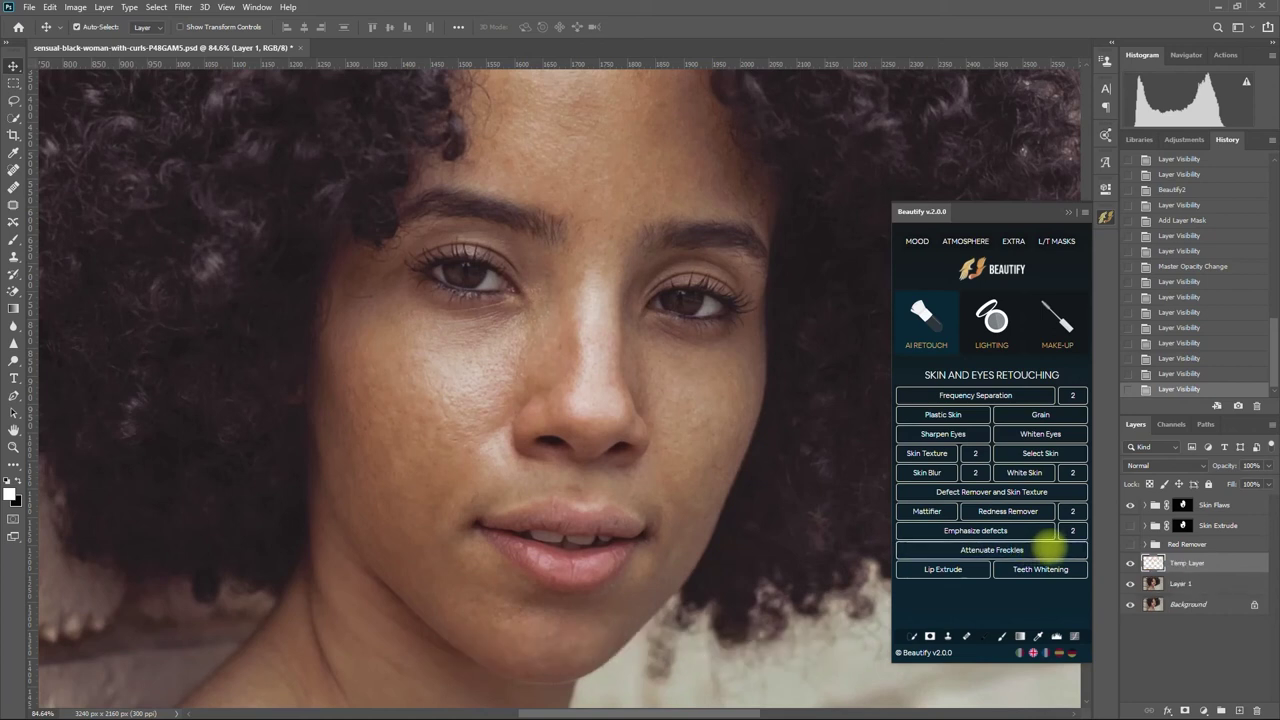
Step: Add an Attenuate Freckles group, hide Skin Flaws, and copy its face mask onto the new group
left_click(1047, 546)
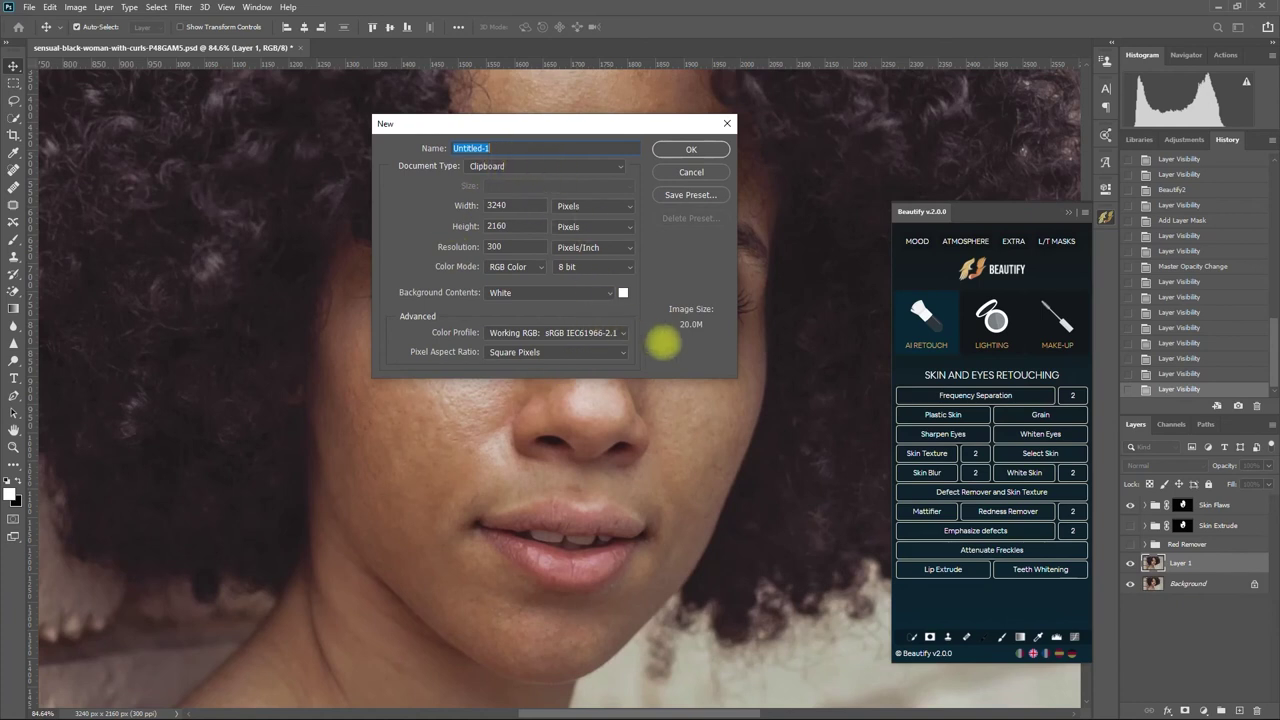
left_click(719, 149)
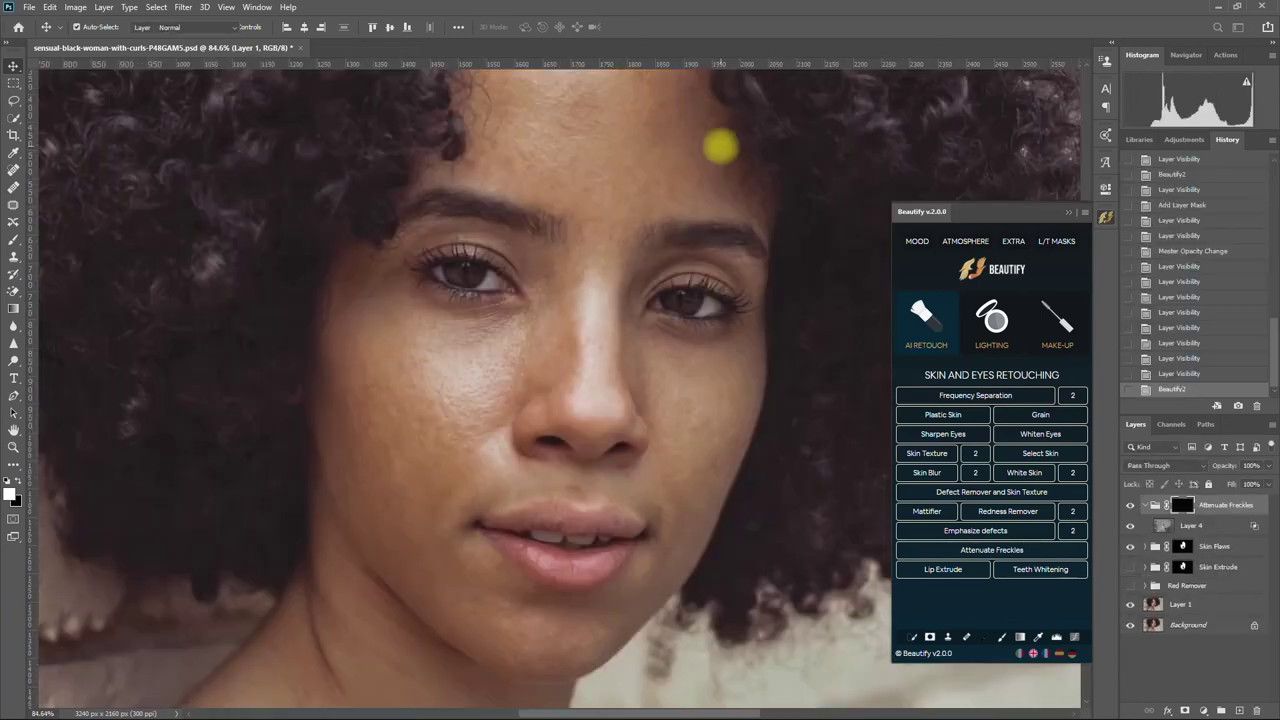
left_click(1069, 212)
left_click(1144, 505)
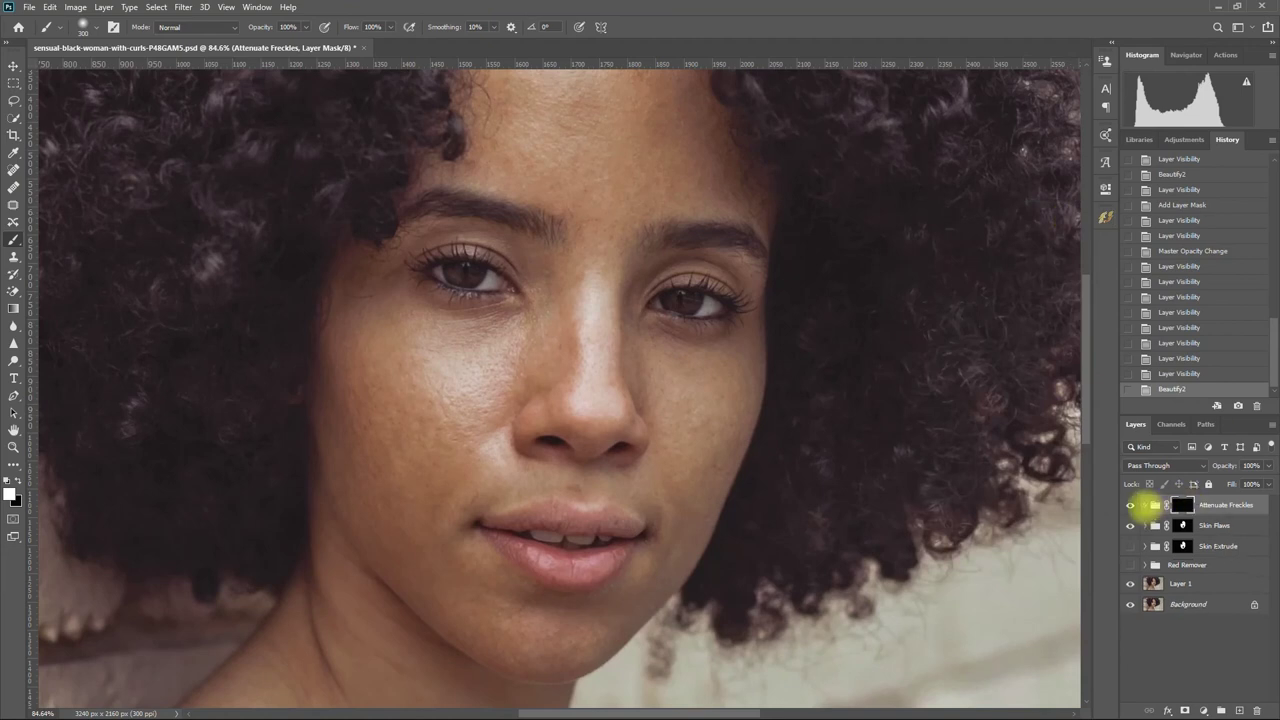
left_click(1131, 526)
left_click(1183, 525)
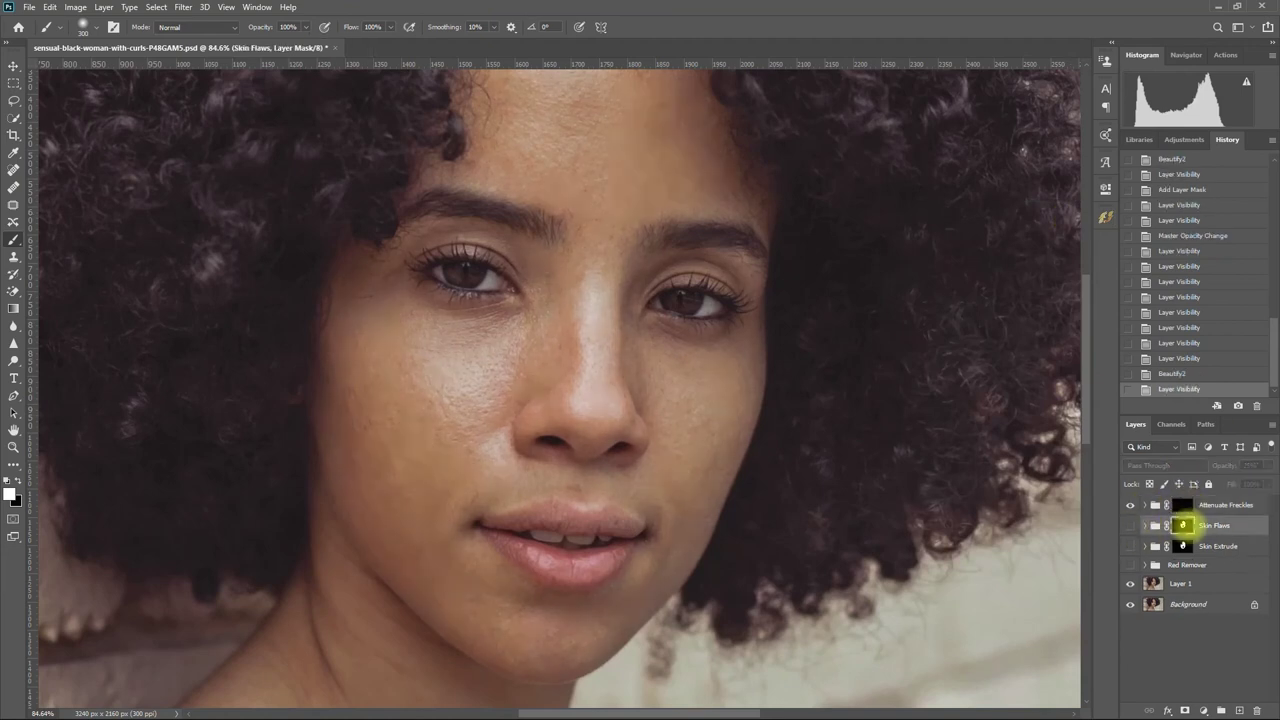
left_click(628, 266)
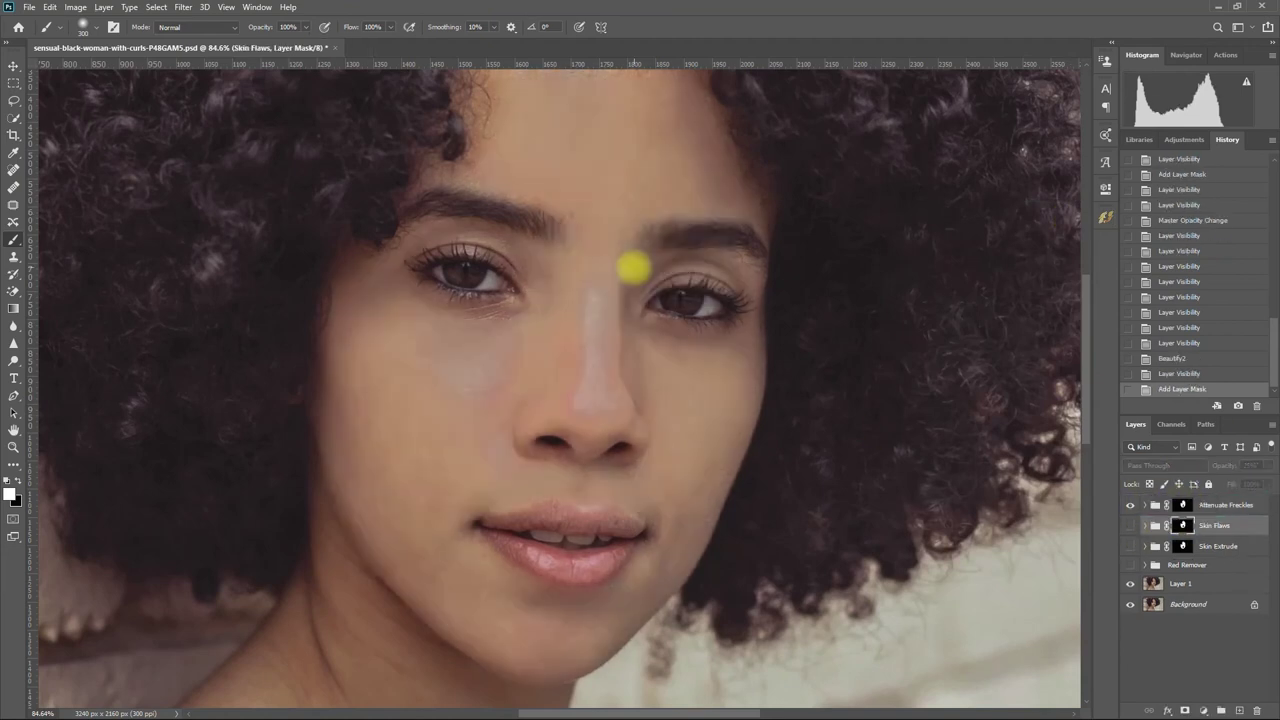
Step: Toggle Attenuate Freckles to compare its effect on the face
left_click(1220, 505)
left_click(1130, 505)
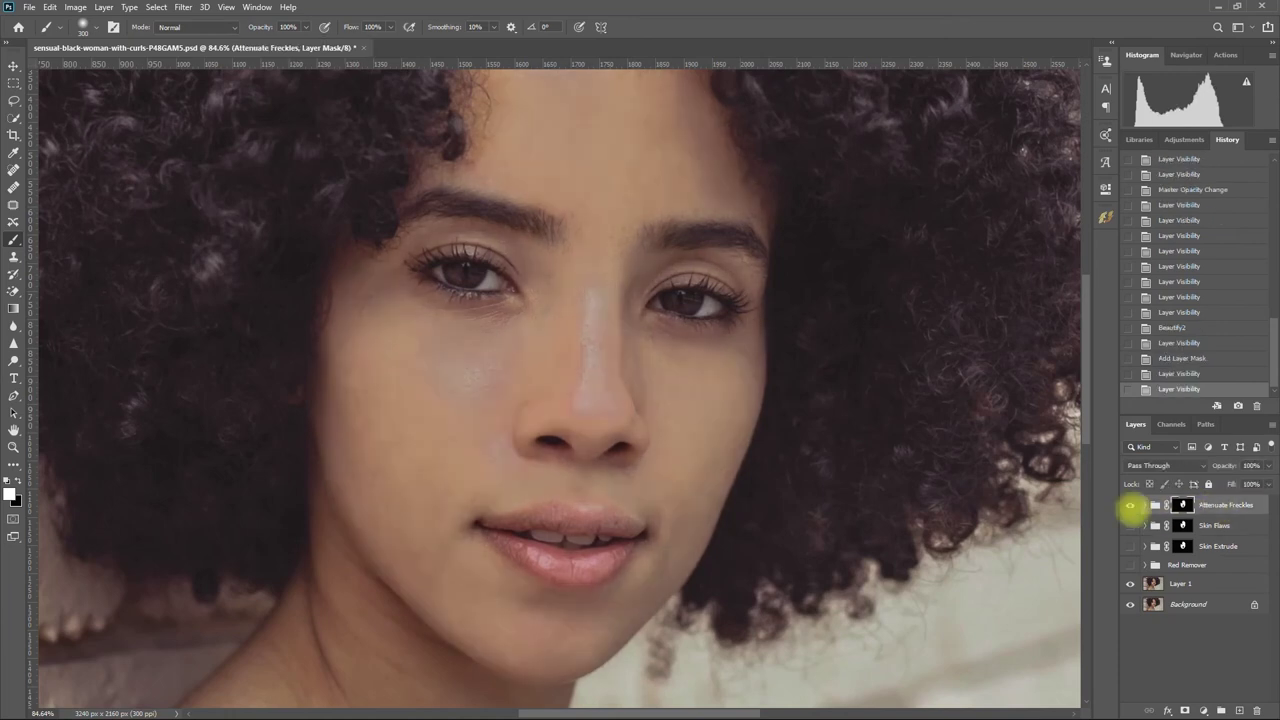
left_click(1131, 505)
left_click(1131, 505)
left_click(1268, 466)
Step: Lower Attenuate Freckles to 25% opacity, then toggle groups so only Skin Extrude shows
left_click_drag(1262, 467, 1220, 458)
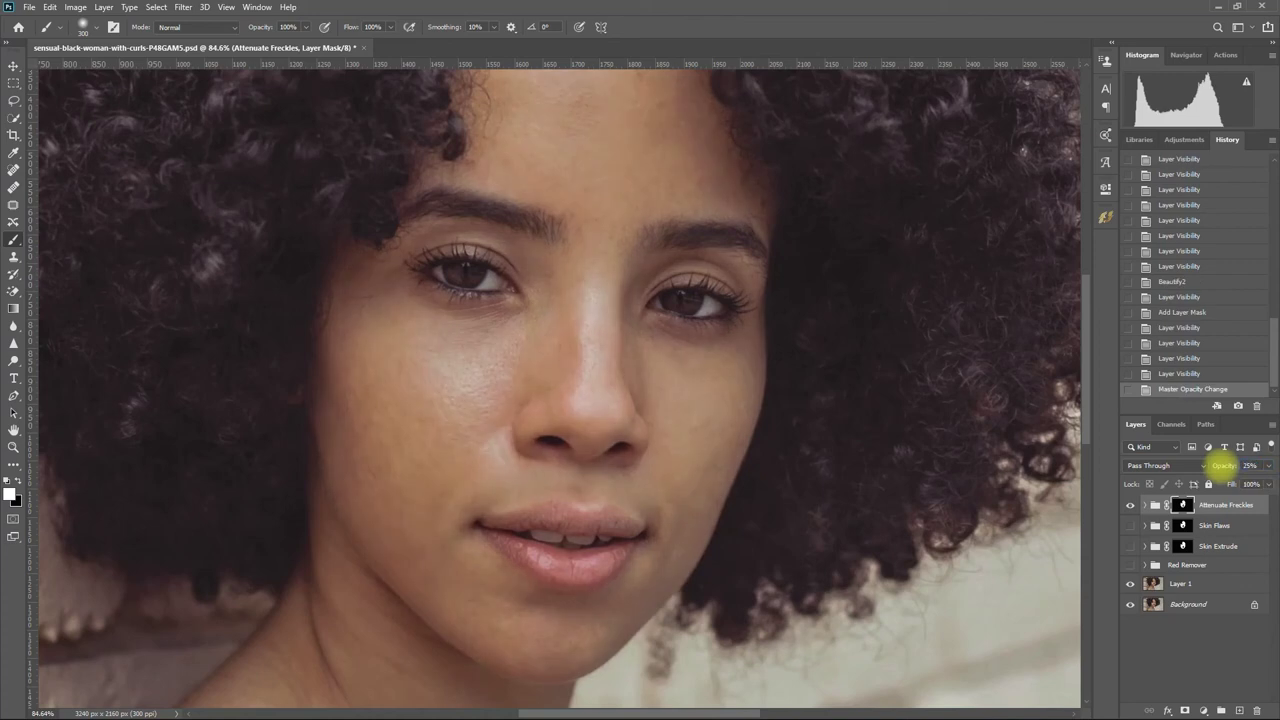
left_click(1130, 506)
key("ctrl+0")
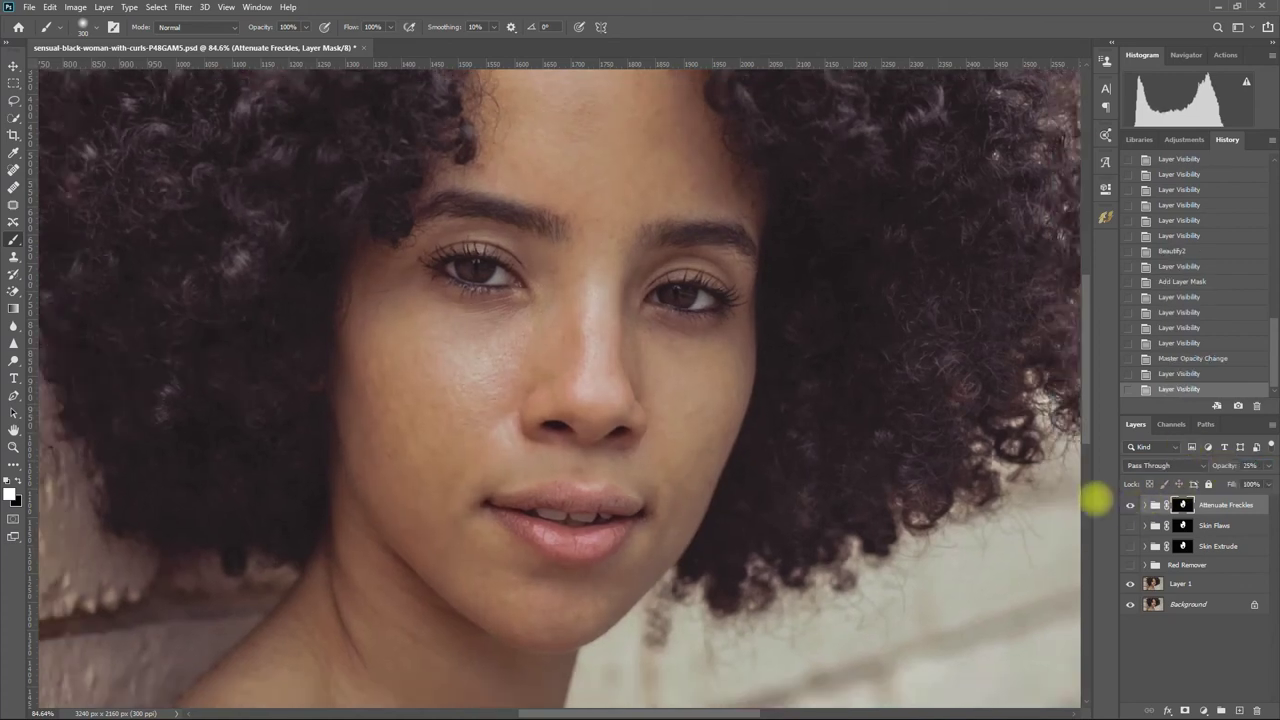
left_click(1130, 506)
left_click(1130, 506)
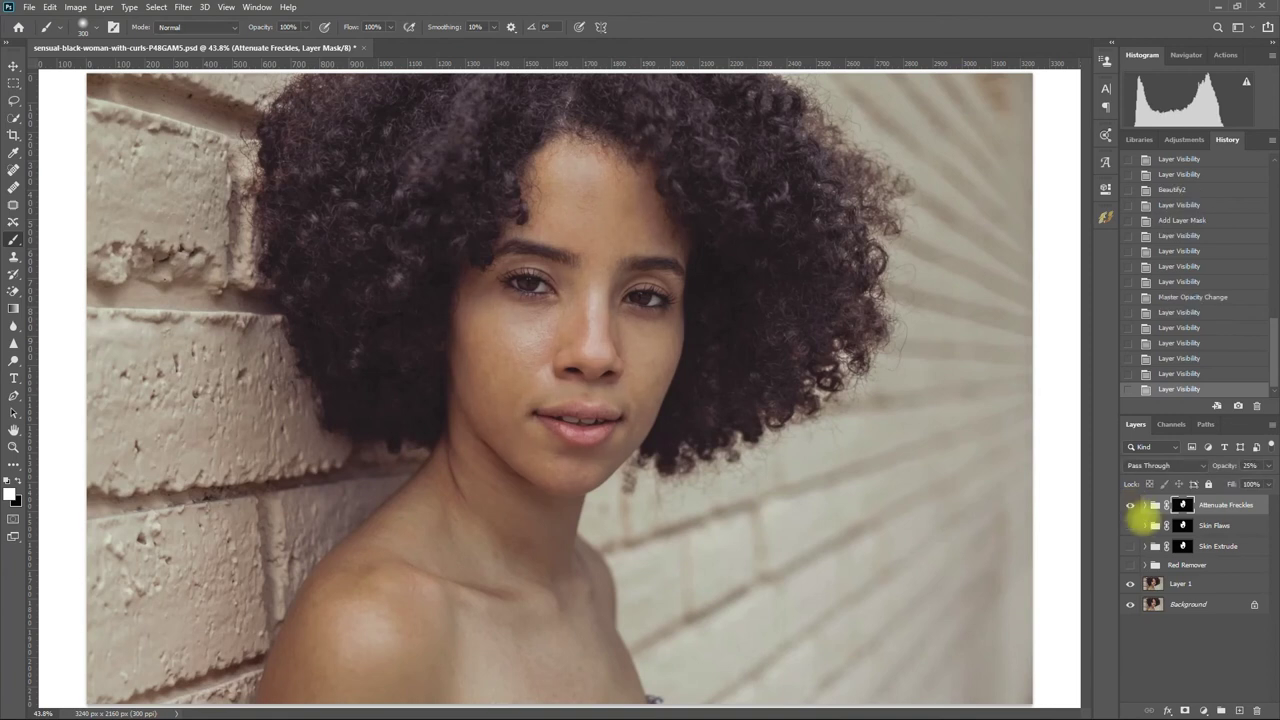
left_click(1130, 527)
left_click(1130, 506)
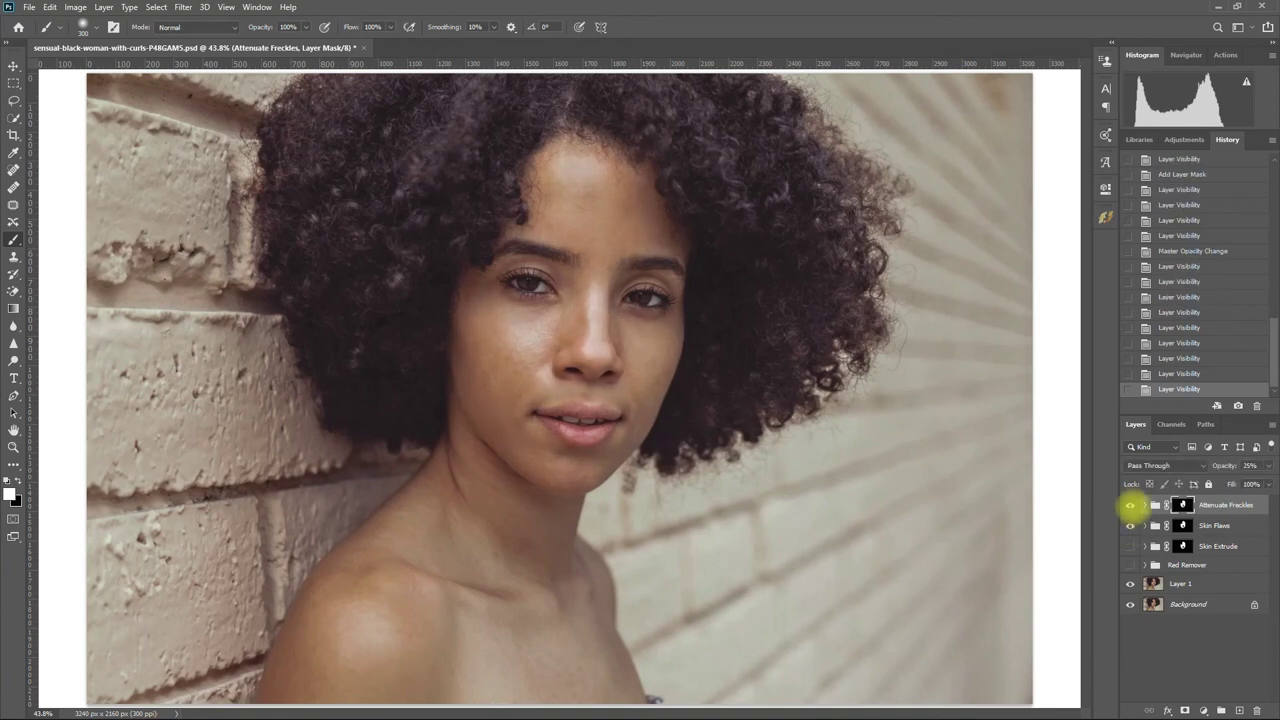
left_click(1130, 527)
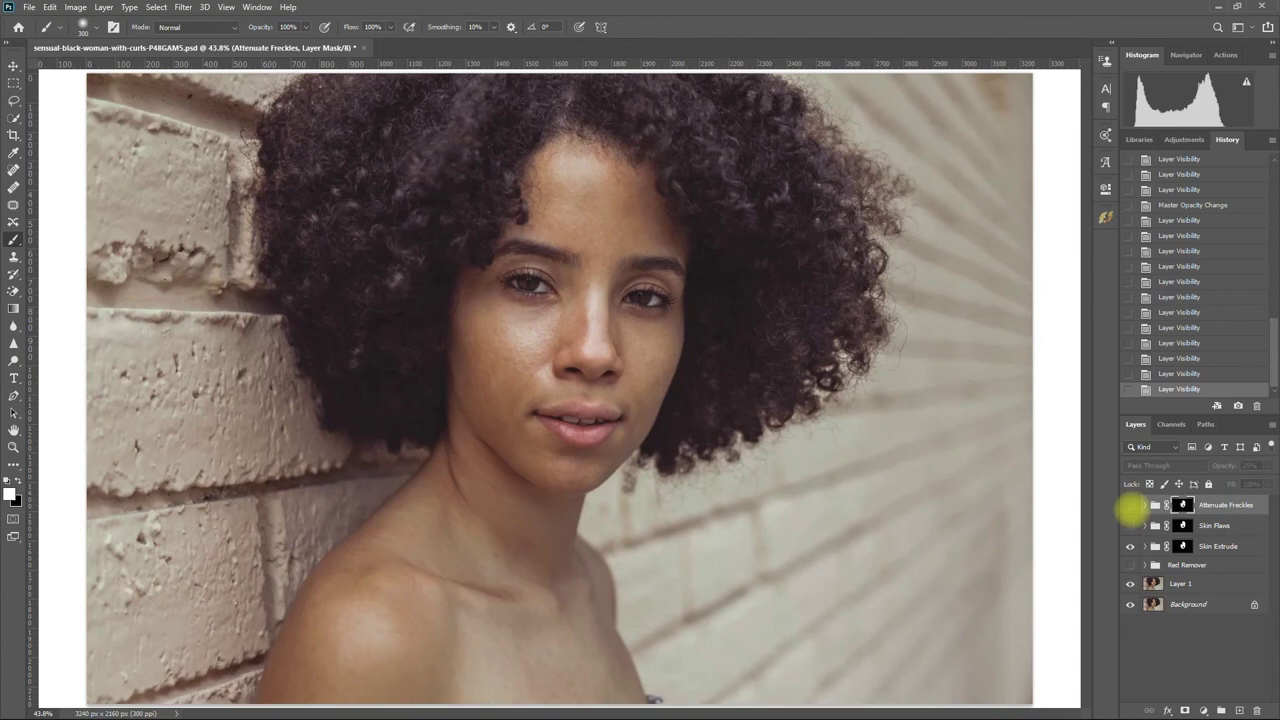
Step: Hide Skin Extrude and add a Lip Extrude group from Beautify
left_click(1130, 546)
left_click(1130, 506)
left_click(1104, 218)
left_click(955, 570)
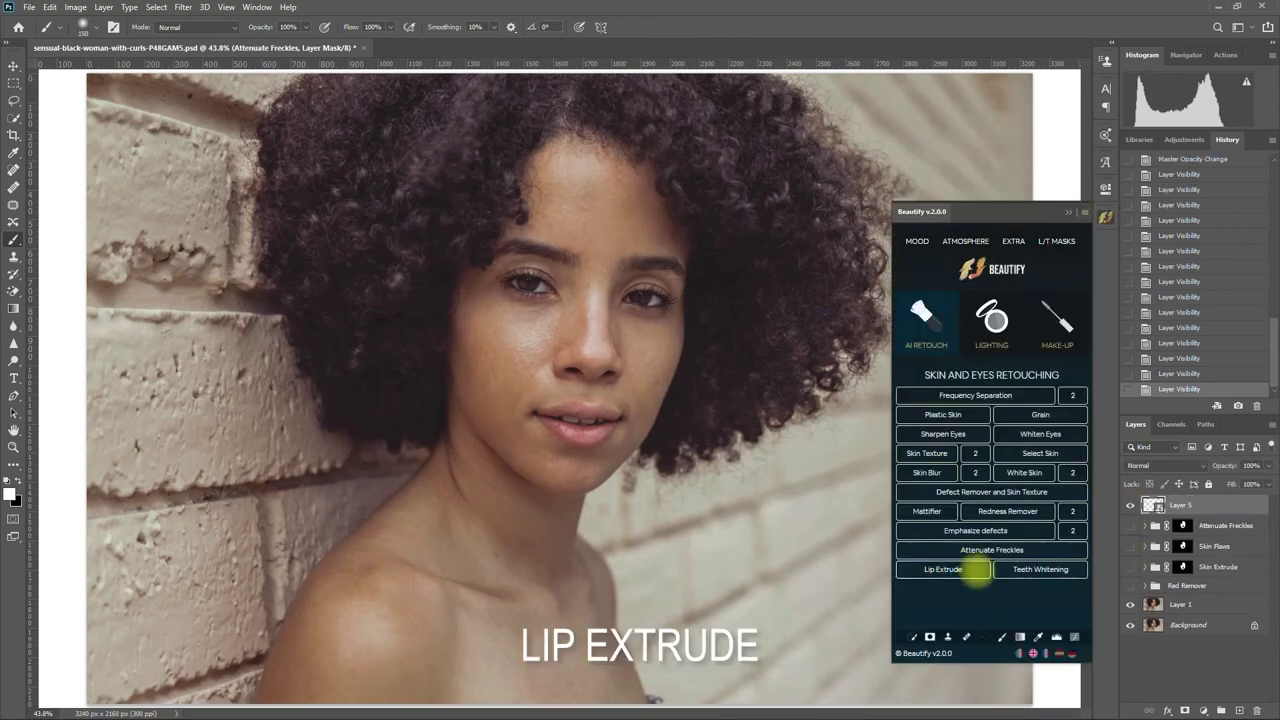
left_click(1068, 213)
Step: Paint the Lip Extrude mask white over the lips and make the effect visible
scroll(592, 406, "up", 5)
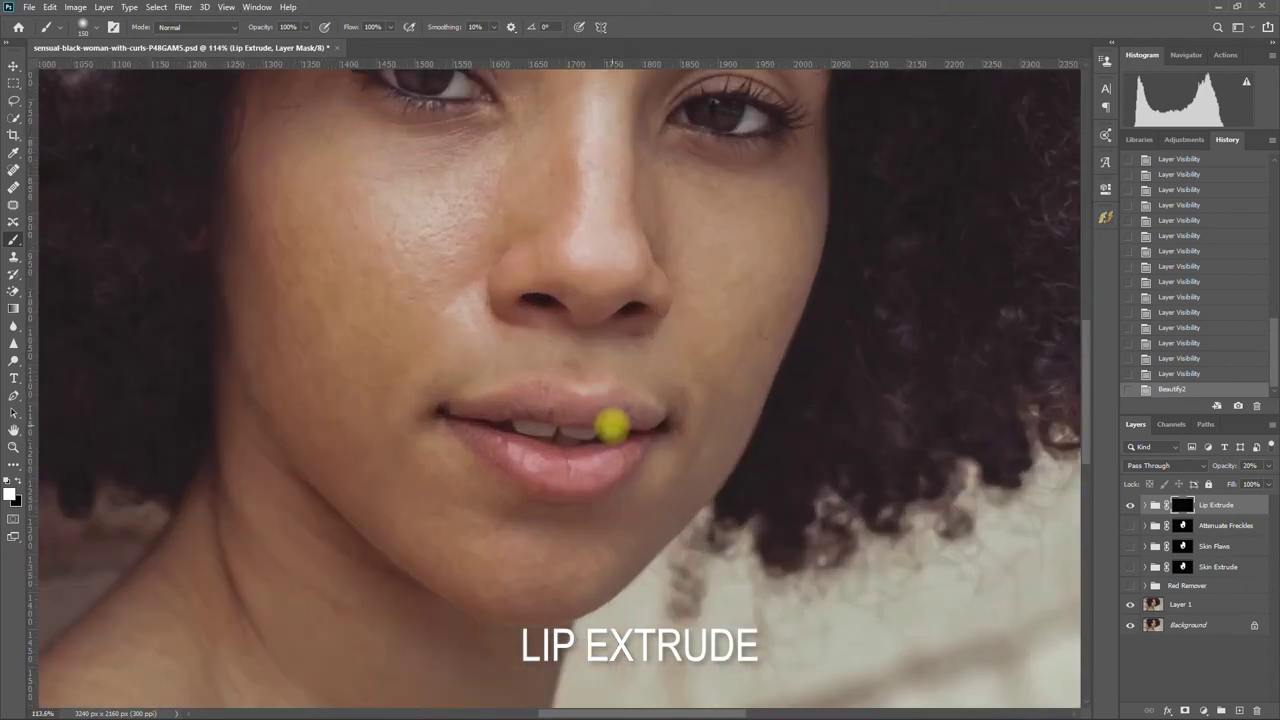
mouse_move(487, 408)
left_mouse_down()
mouse_move(614, 409)
mouse_move(643, 429)
mouse_move(591, 457)
mouse_move(582, 487)
mouse_move(457, 414)
mouse_move(640, 409)
mouse_move(636, 450)
mouse_move(534, 474)
mouse_move(614, 466)
mouse_move(586, 486)
mouse_move(574, 409)
mouse_move(480, 440)
mouse_move(637, 410)
left_mouse_up()
left_click(1183, 505, "alt")
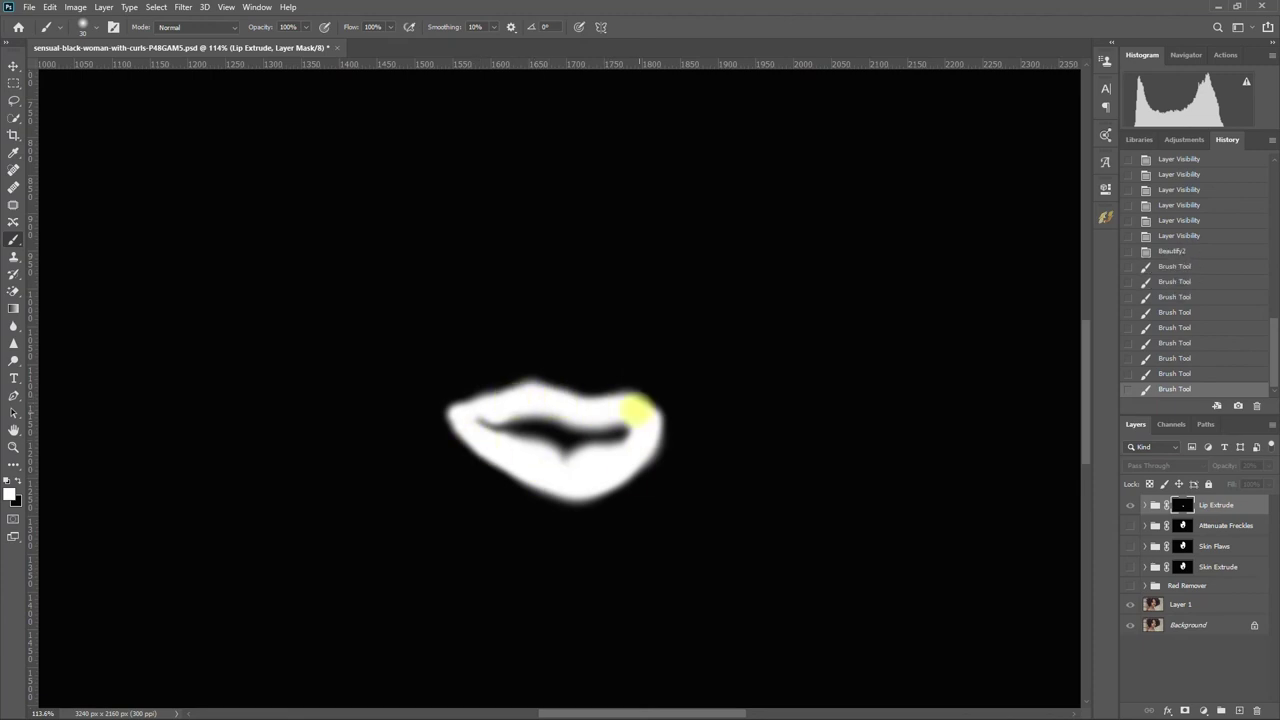
left_click(1172, 503, "alt")
left_click(1128, 507)
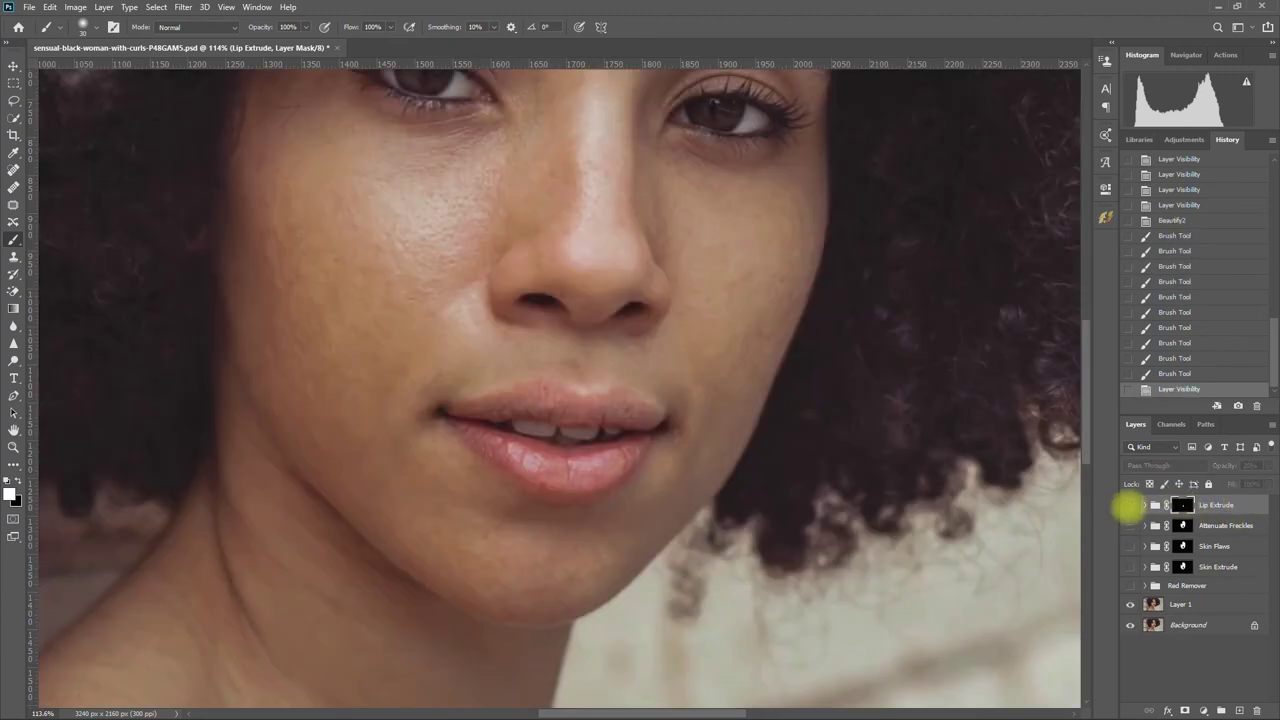
left_click(1130, 506)
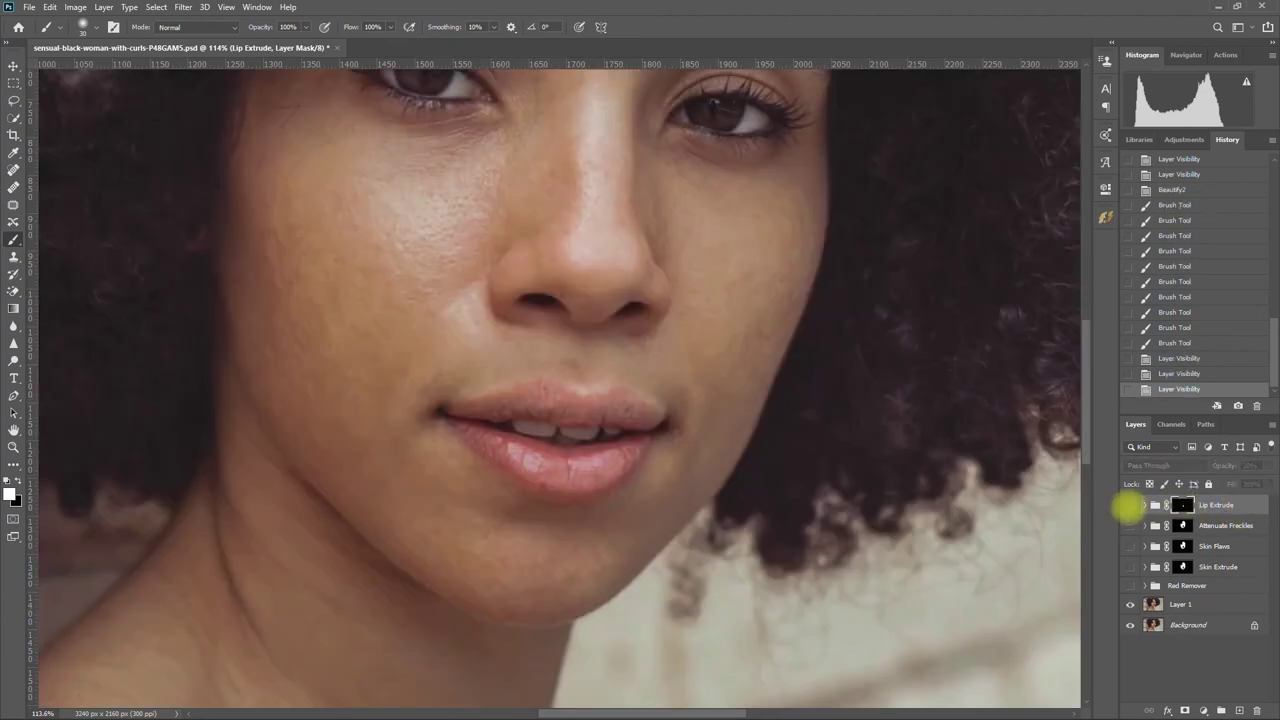
Step: Set the Lip Extrude group to 25% opacity, toggling it on and off to compare
left_click(1248, 505)
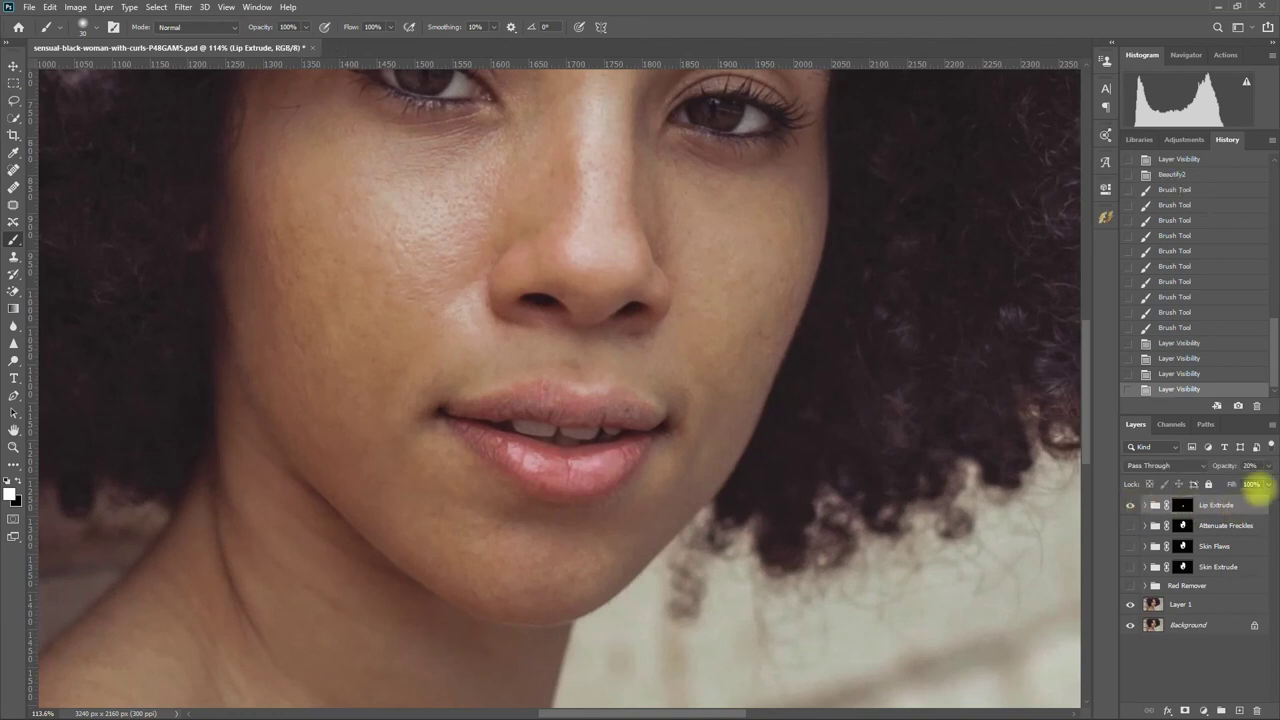
left_click_drag(1220, 481, 1270, 481)
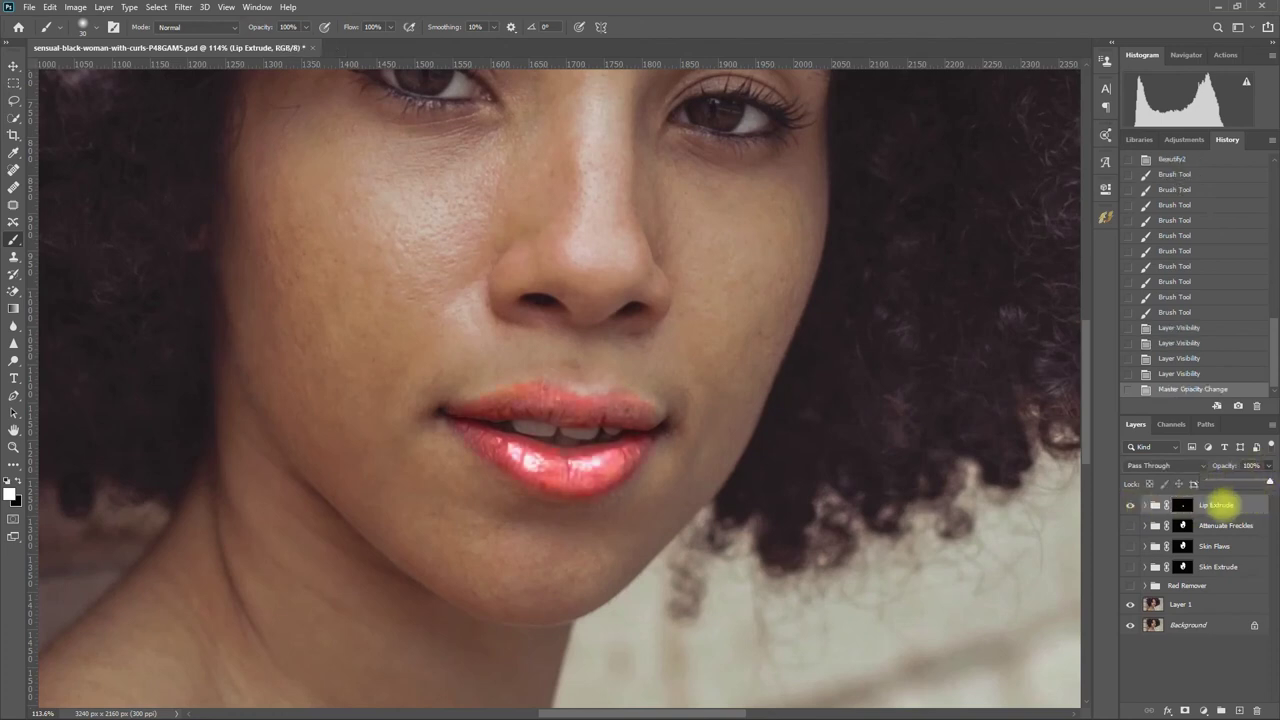
left_click(1130, 506)
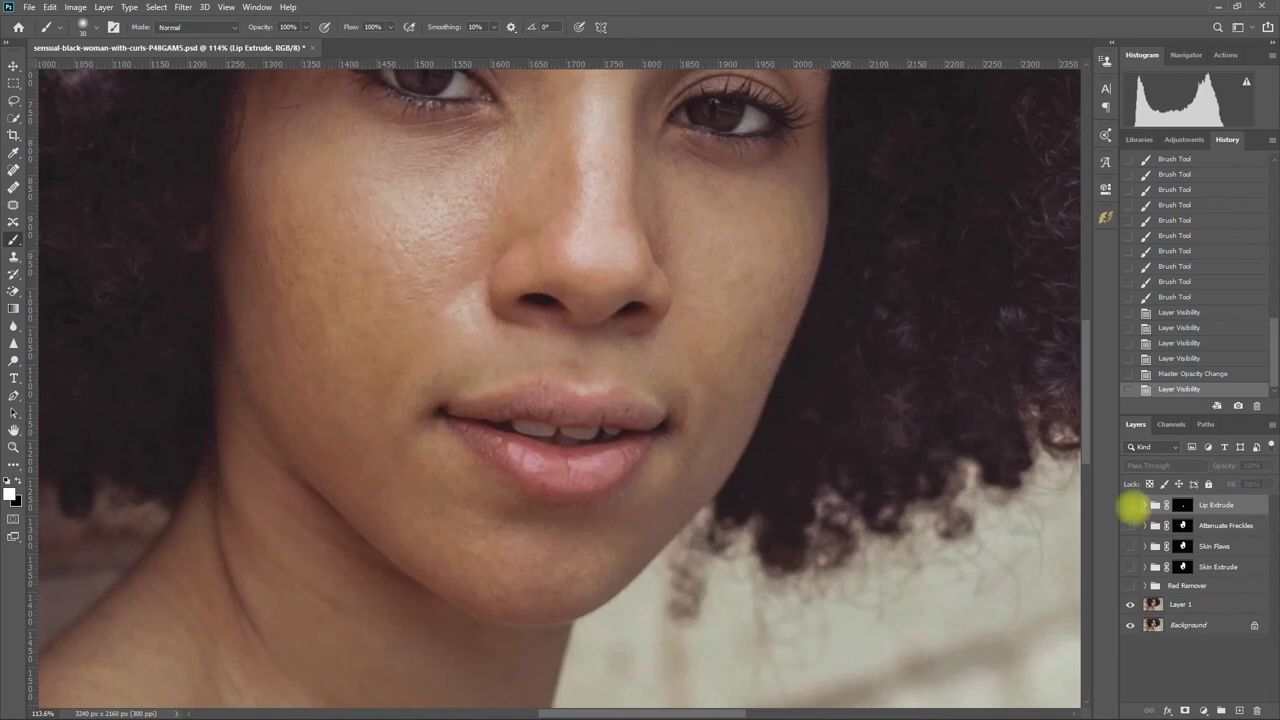
left_click(1130, 506)
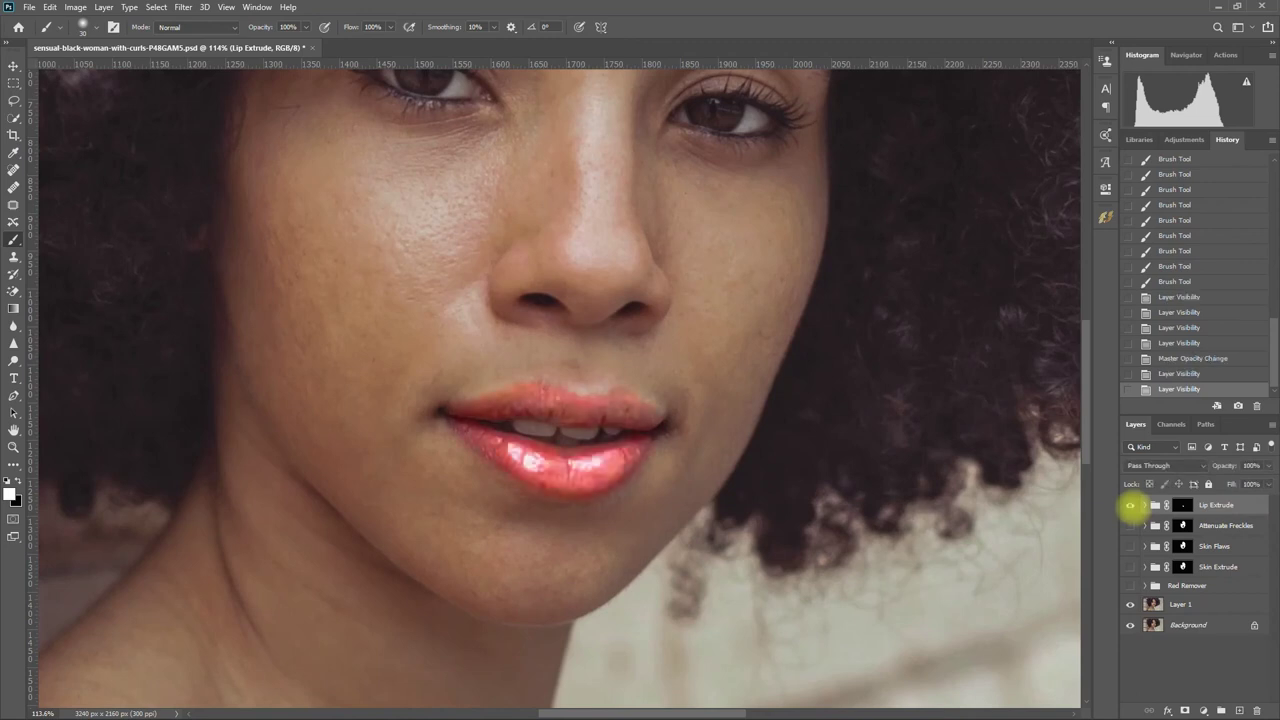
left_click(1266, 466)
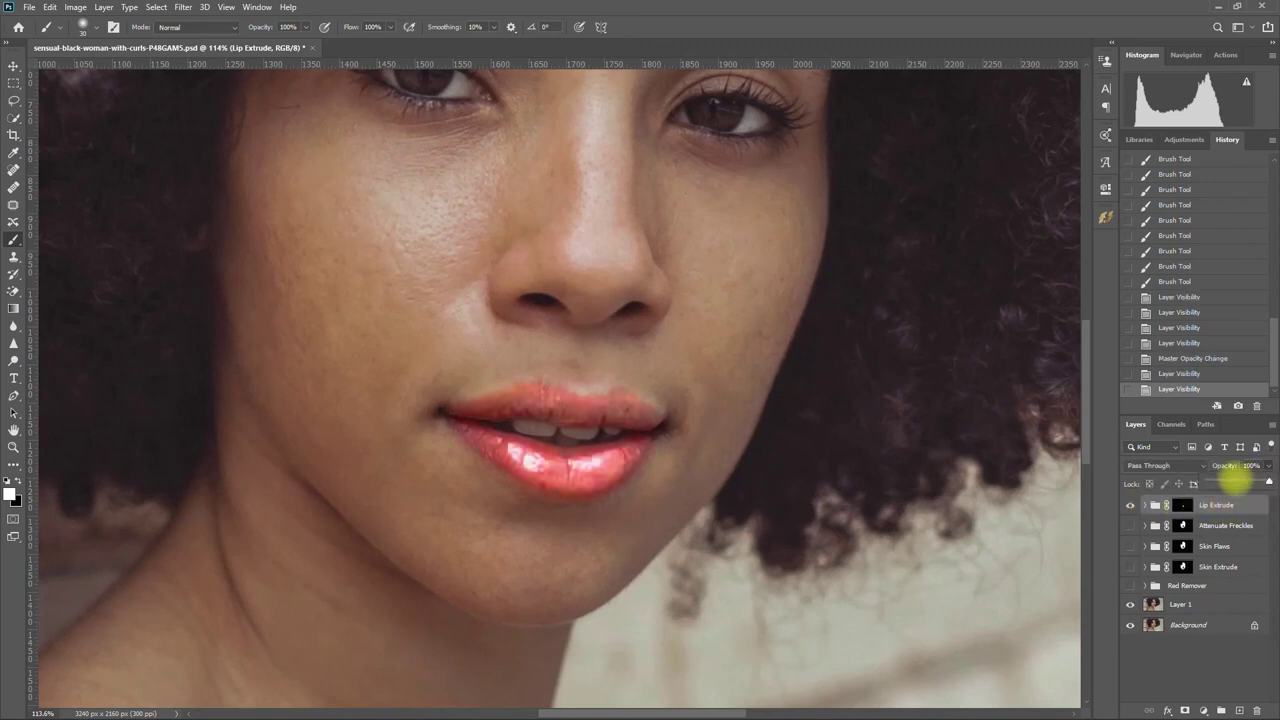
left_click_drag(1221, 482, 1221, 482)
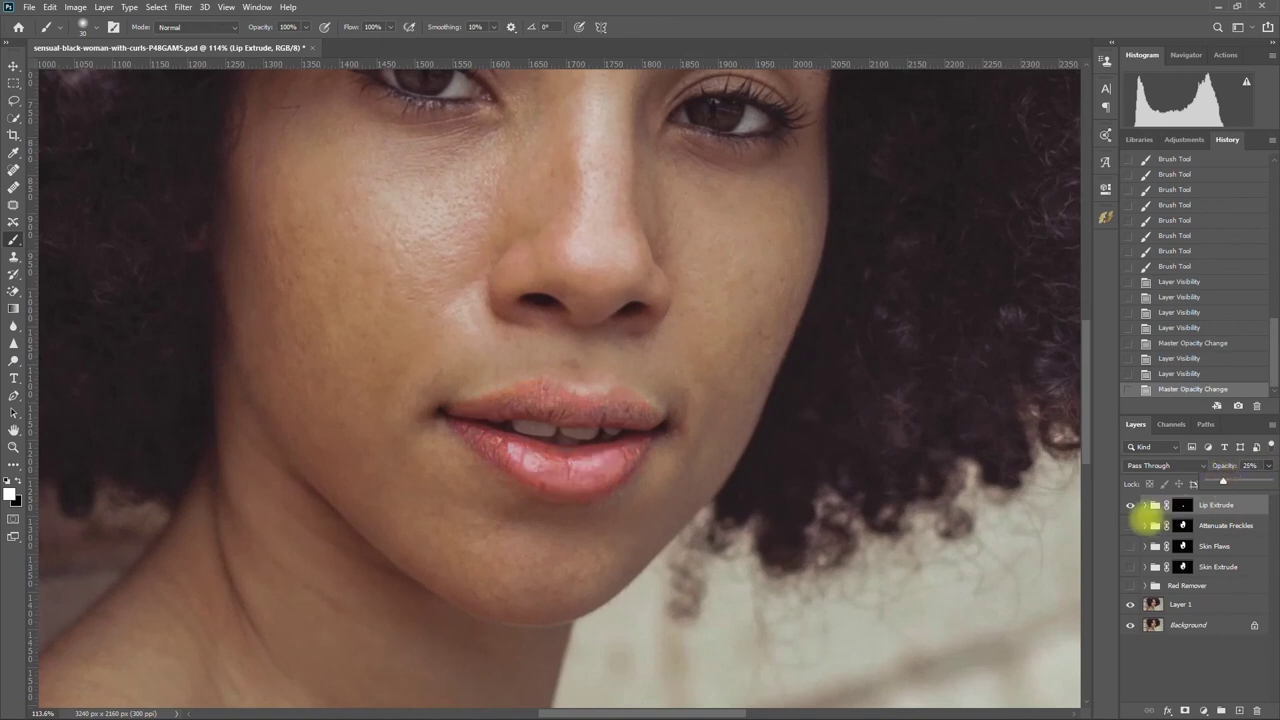
left_click(1130, 506)
left_click(1130, 506)
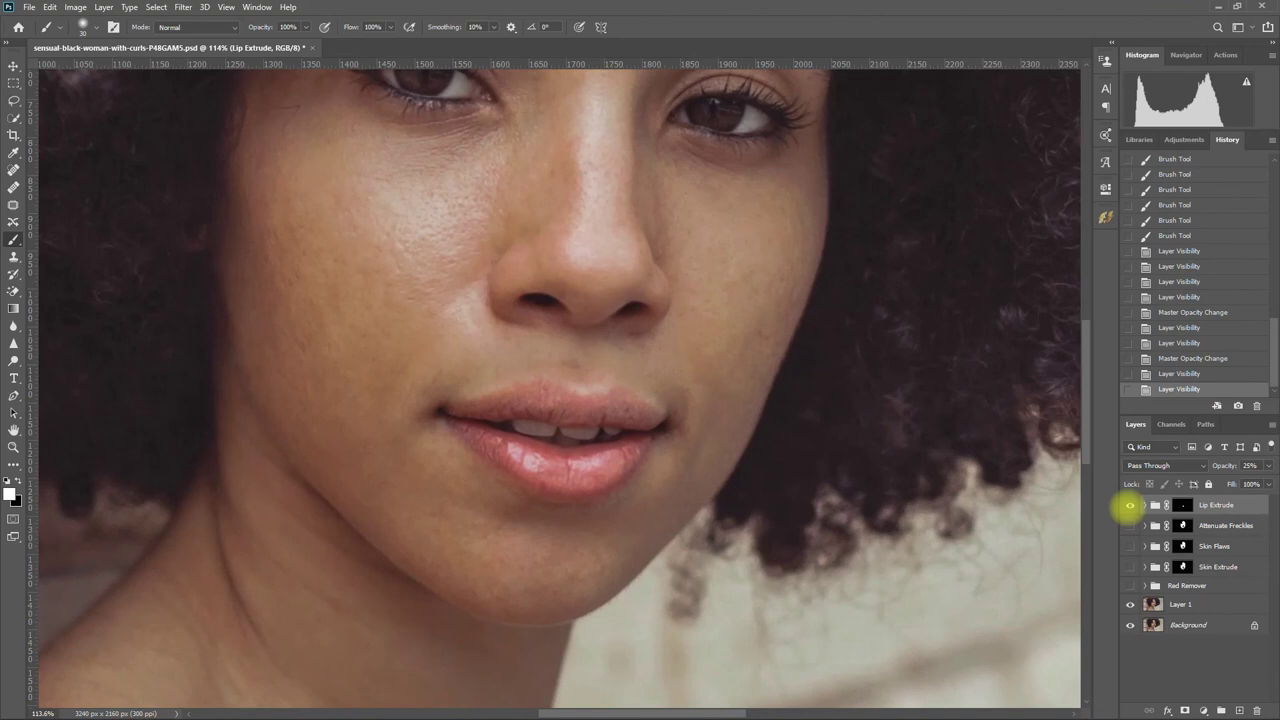
Step: Fit the whole photo in the window, compare the lips, and reopen the Beautify panel
key("ctrl+0")
left_click(1130, 506)
left_click(1130, 506)
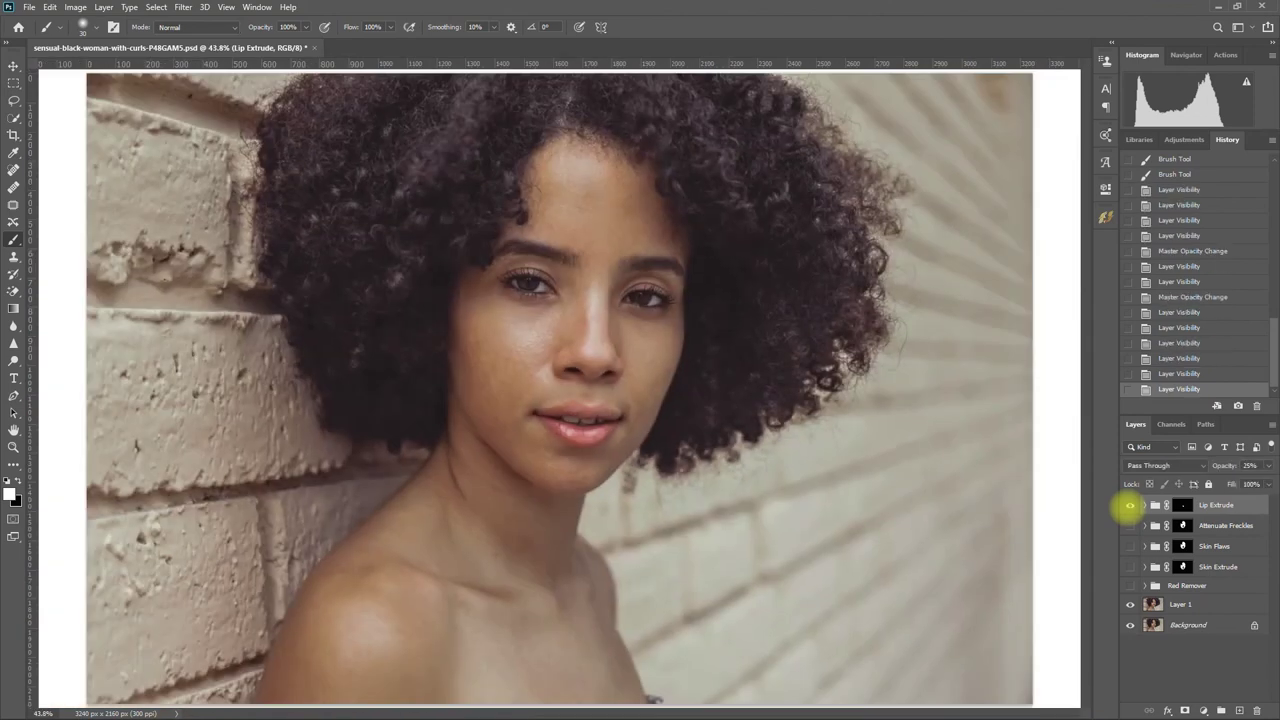
left_click(29, 7)
left_click(260, 370)
left_click(685, 625)
type("Lip Extr")
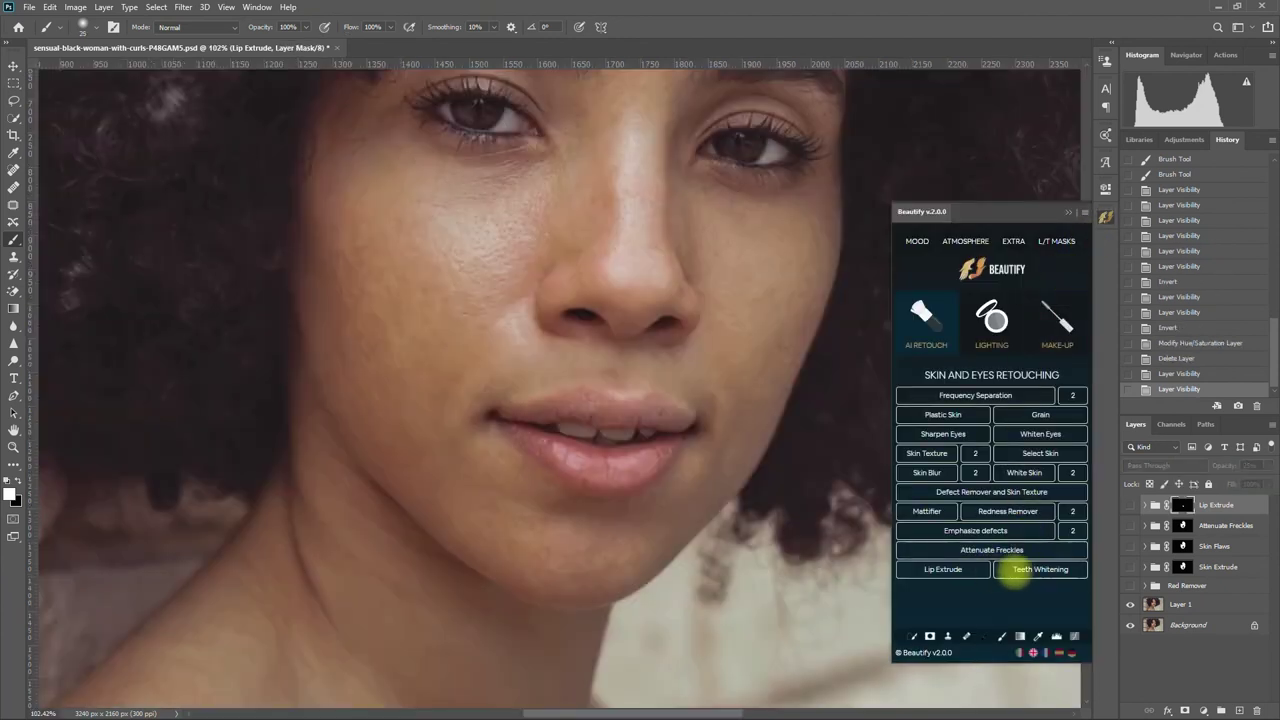
Step: Apply Teeth Whitening and paint its mask over the teeth only
left_click(1070, 569)
left_click(1068, 212)
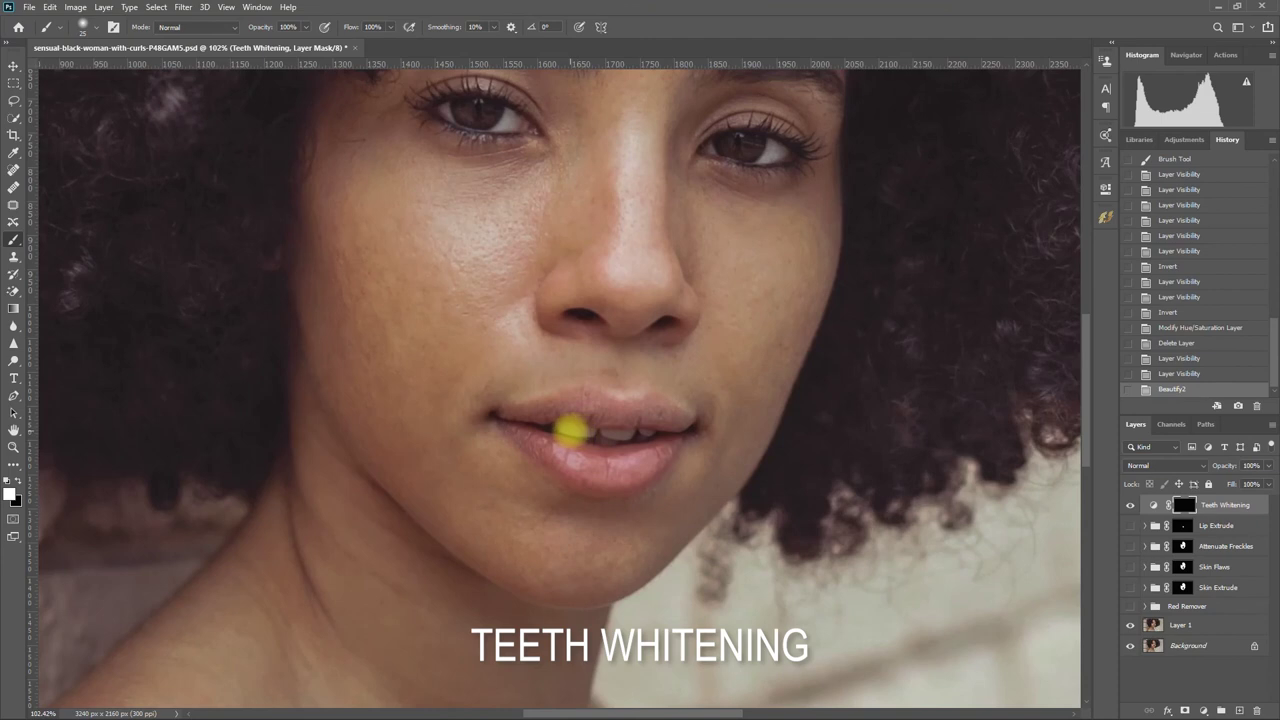
scroll(572, 430, "up", 2, "alt")
mouse_move(594, 431)
left_mouse_down()
mouse_move(634, 434)
mouse_move(610, 446)
left_mouse_up()
left_click(615, 440)
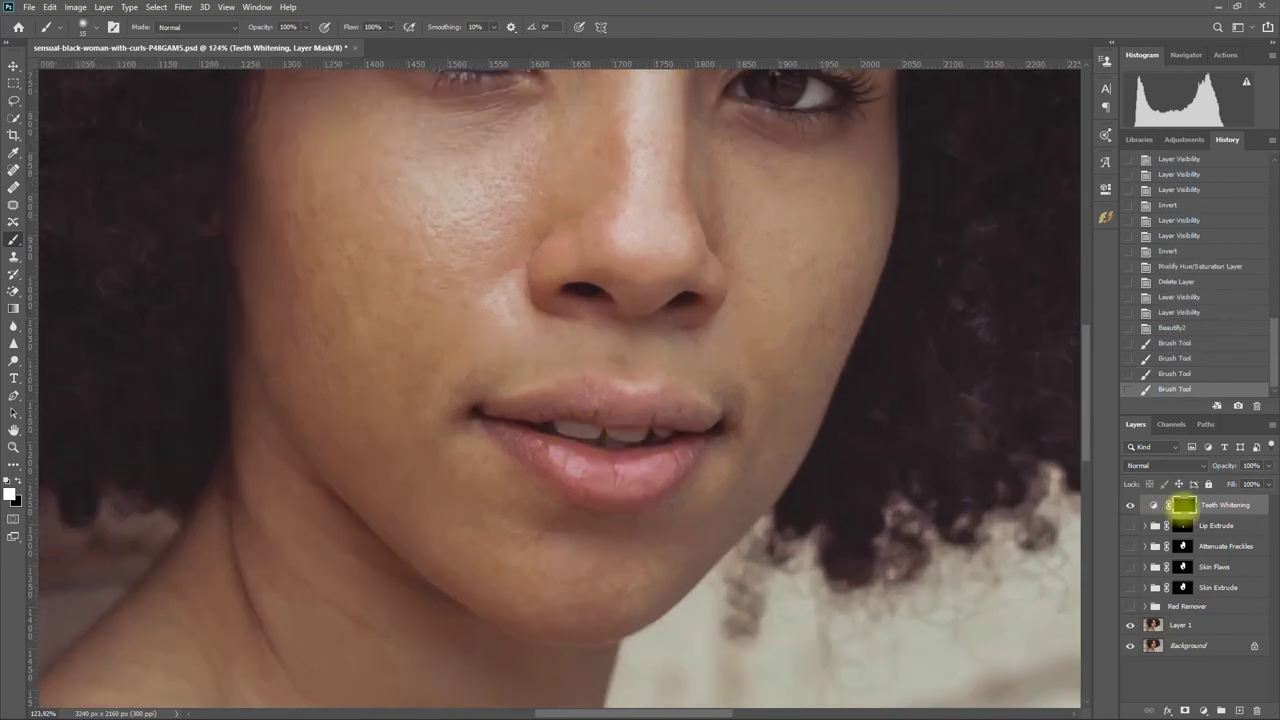
left_click(1183, 505, "alt")
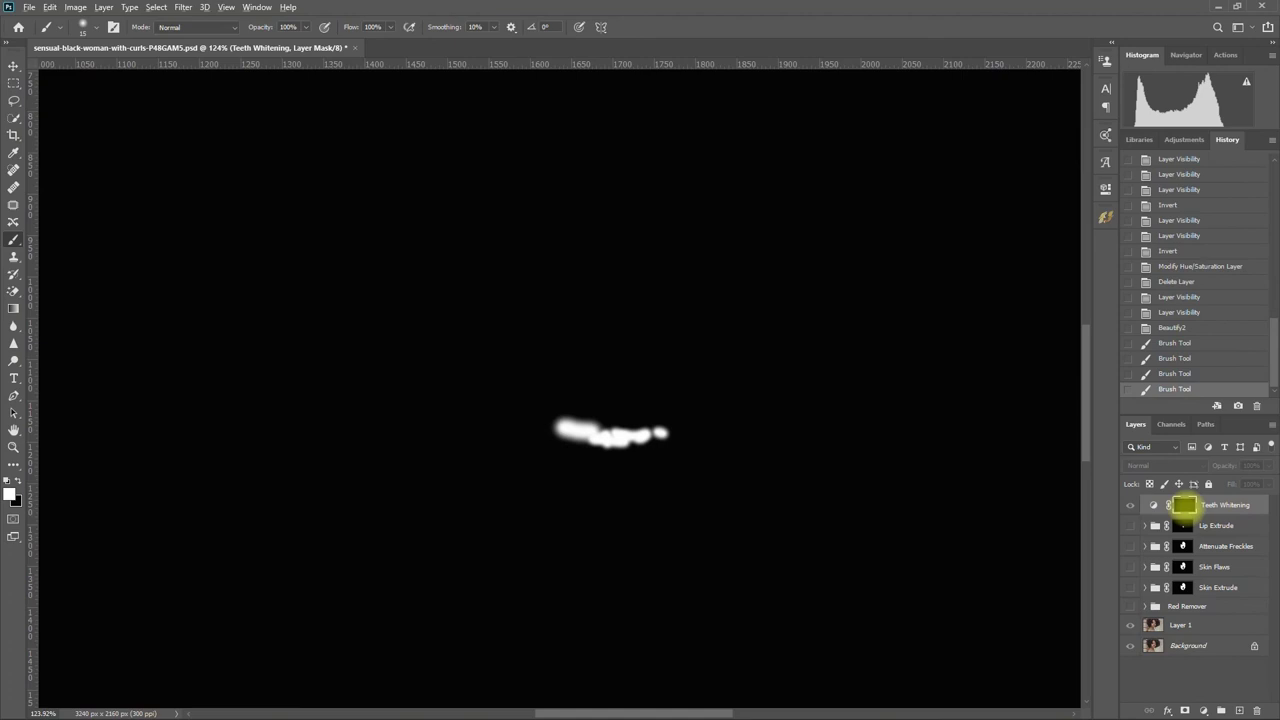
left_click(1183, 505, "alt")
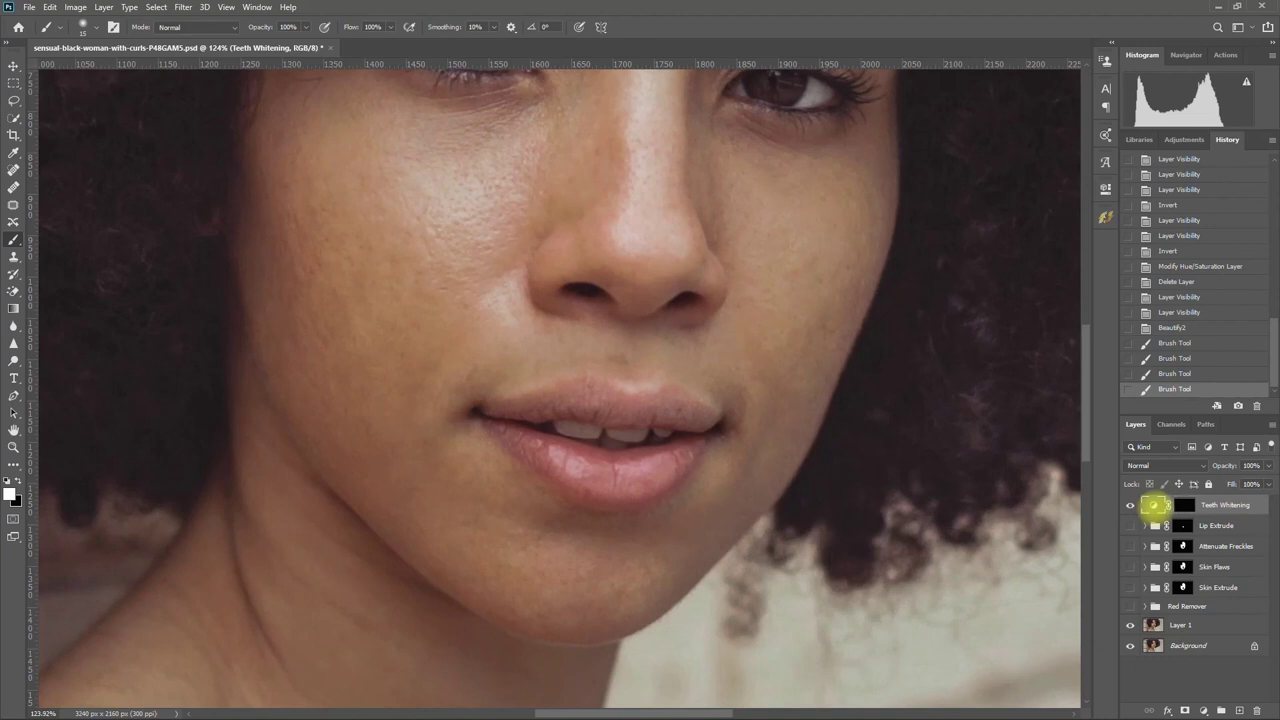
Step: Raise the whitening Lightness to +5, then compare teeth with and without it
double_click(1153, 505)
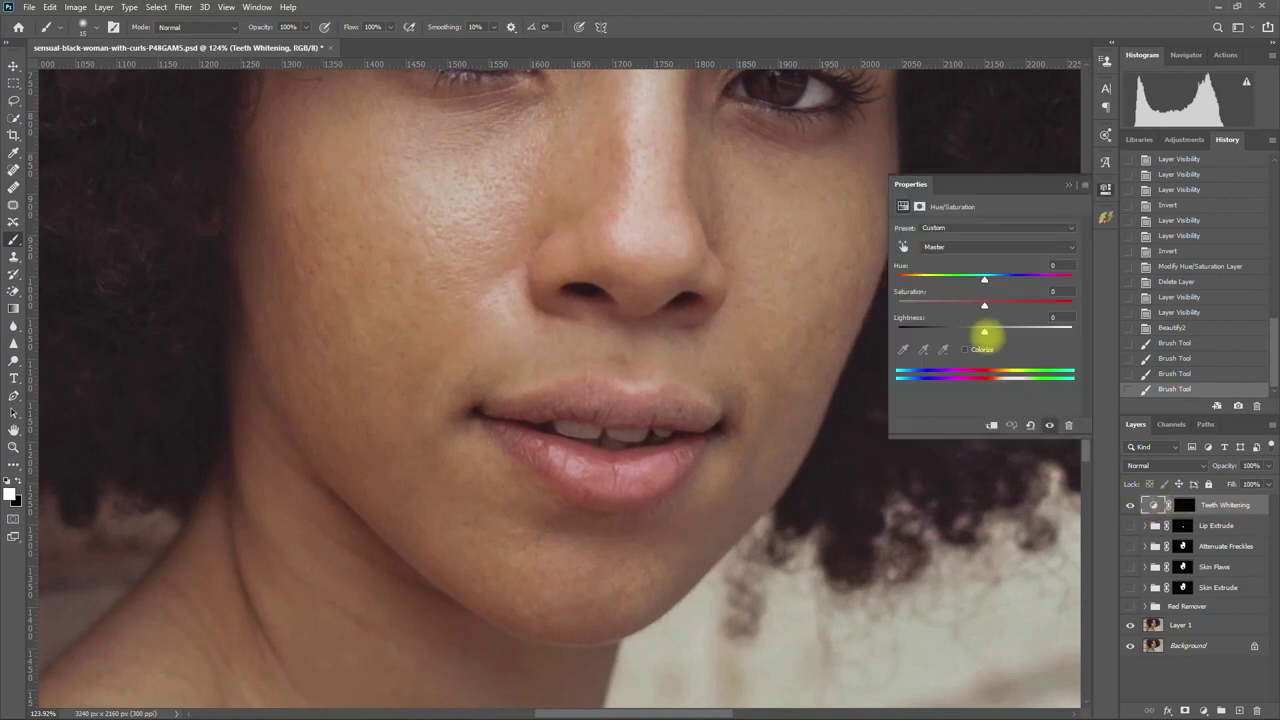
left_click_drag(984, 330, 995, 331)
left_click(1068, 184)
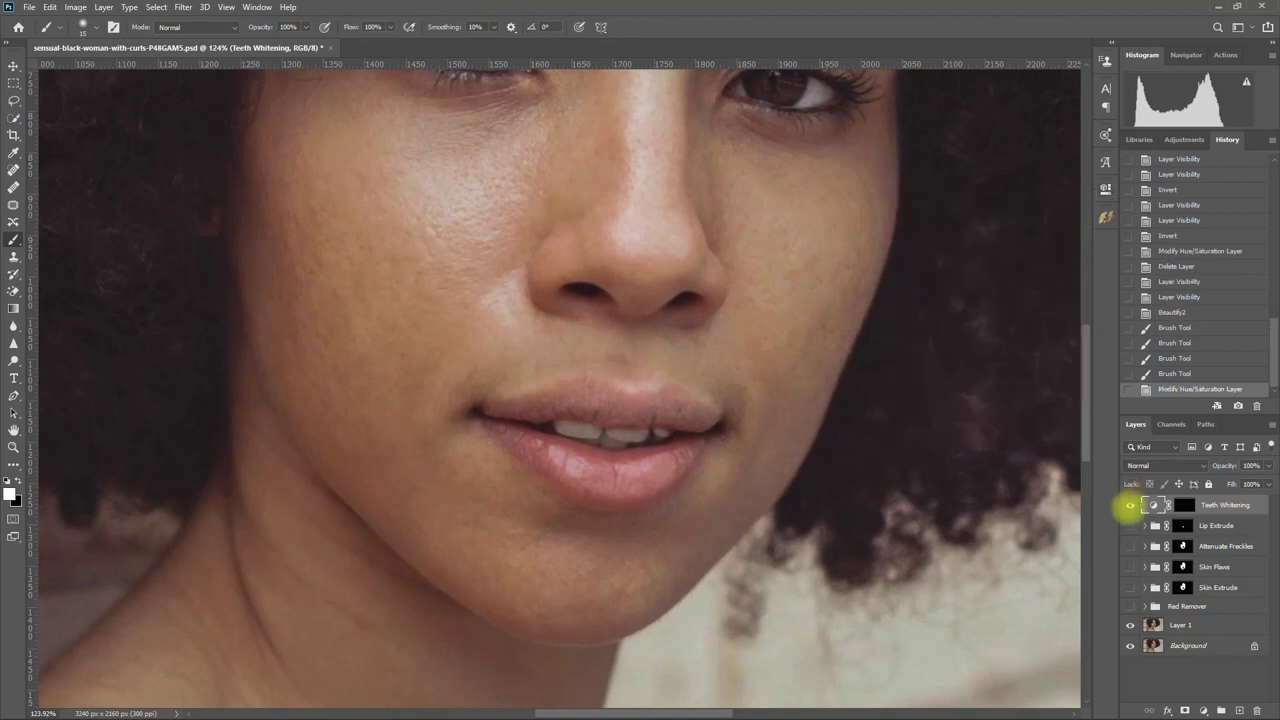
left_click(1130, 505)
double_click(1130, 505)
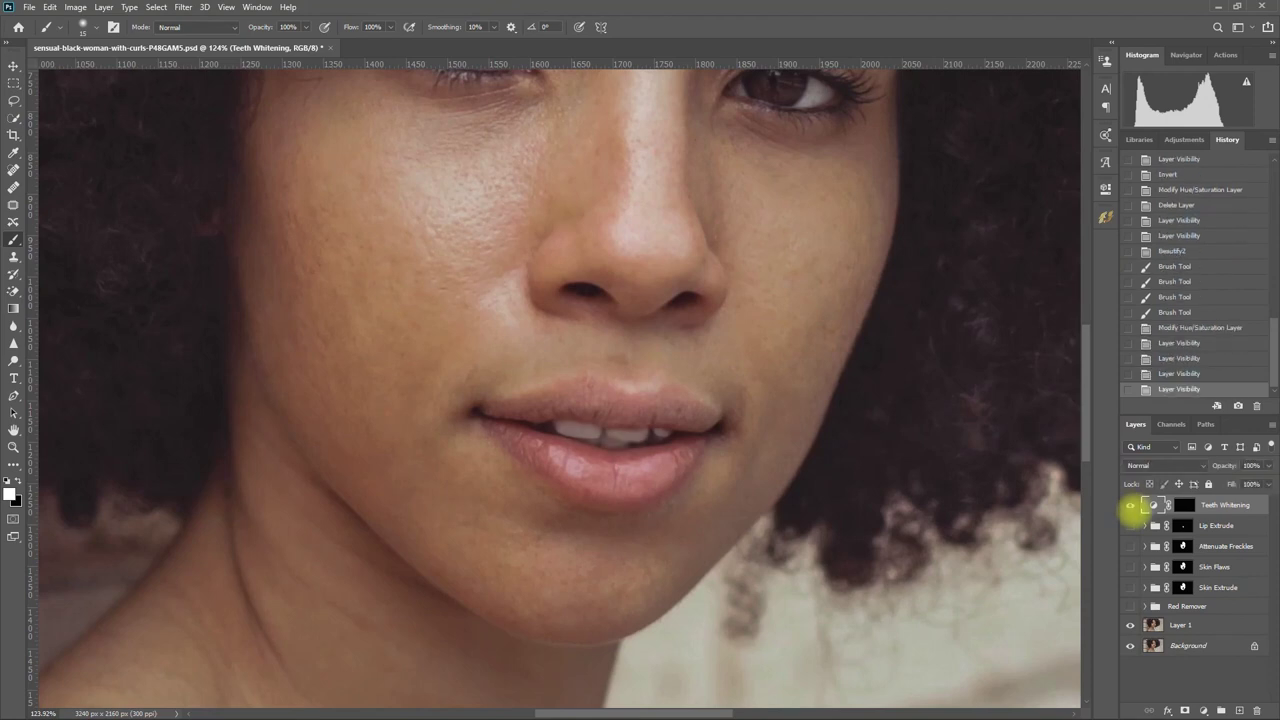
key("ctrl+0")
double_click(1130, 505)
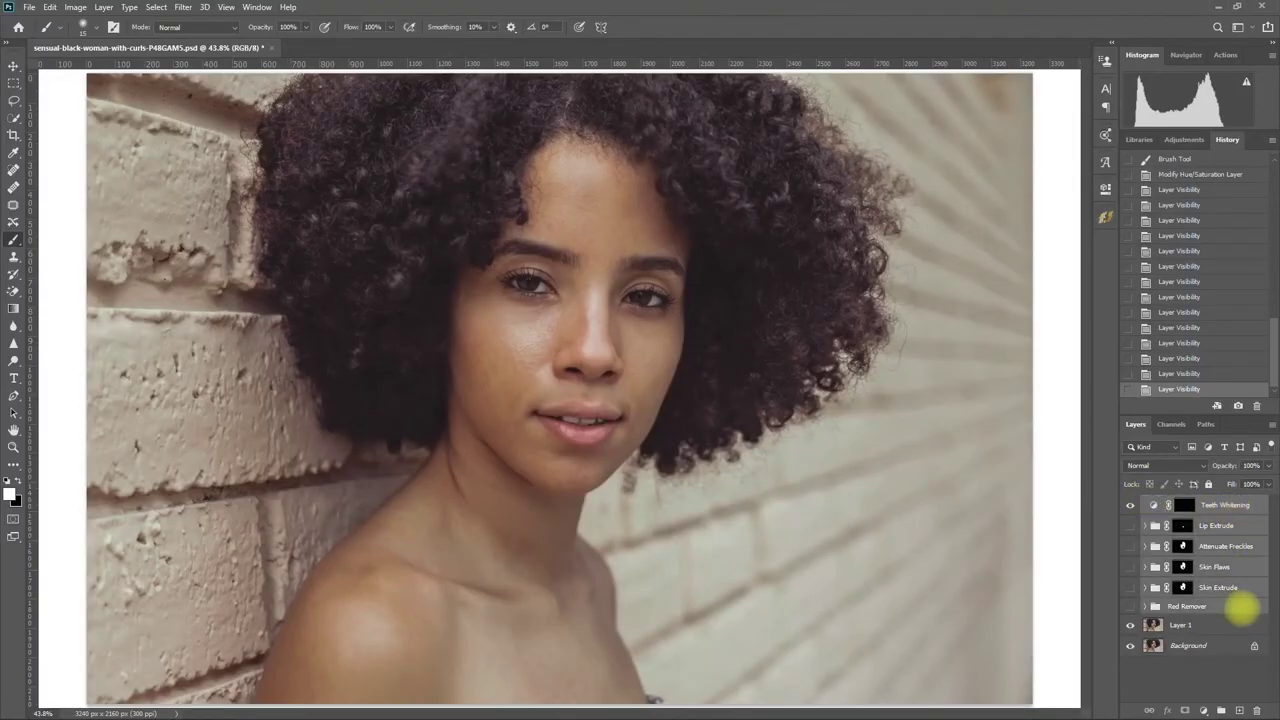
Step: Trash all effect groups, compare Layer 1 against Background, and reopen the Beautify panel
left_click_drag(1240, 608, 1257, 710)
left_click(1130, 505)
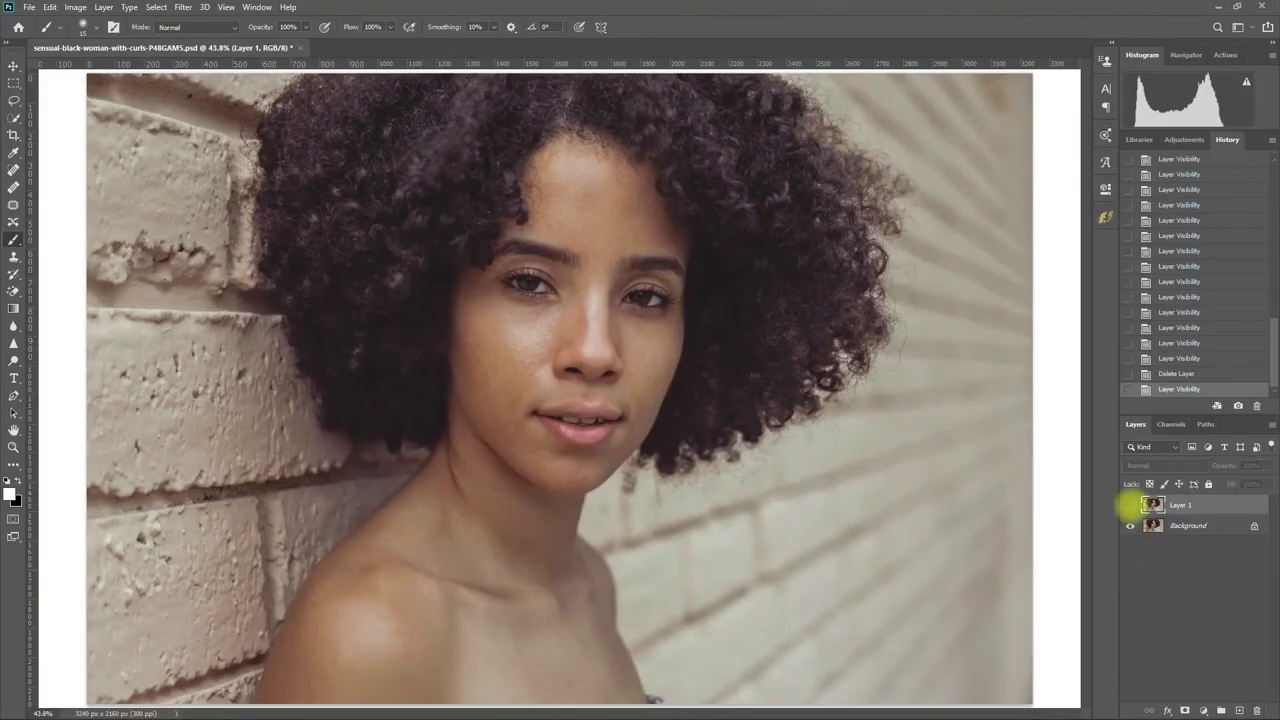
scroll(723, 286, "up", 2)
scroll(771, 340, "up", 2)
scroll(818, 377, "up", 2)
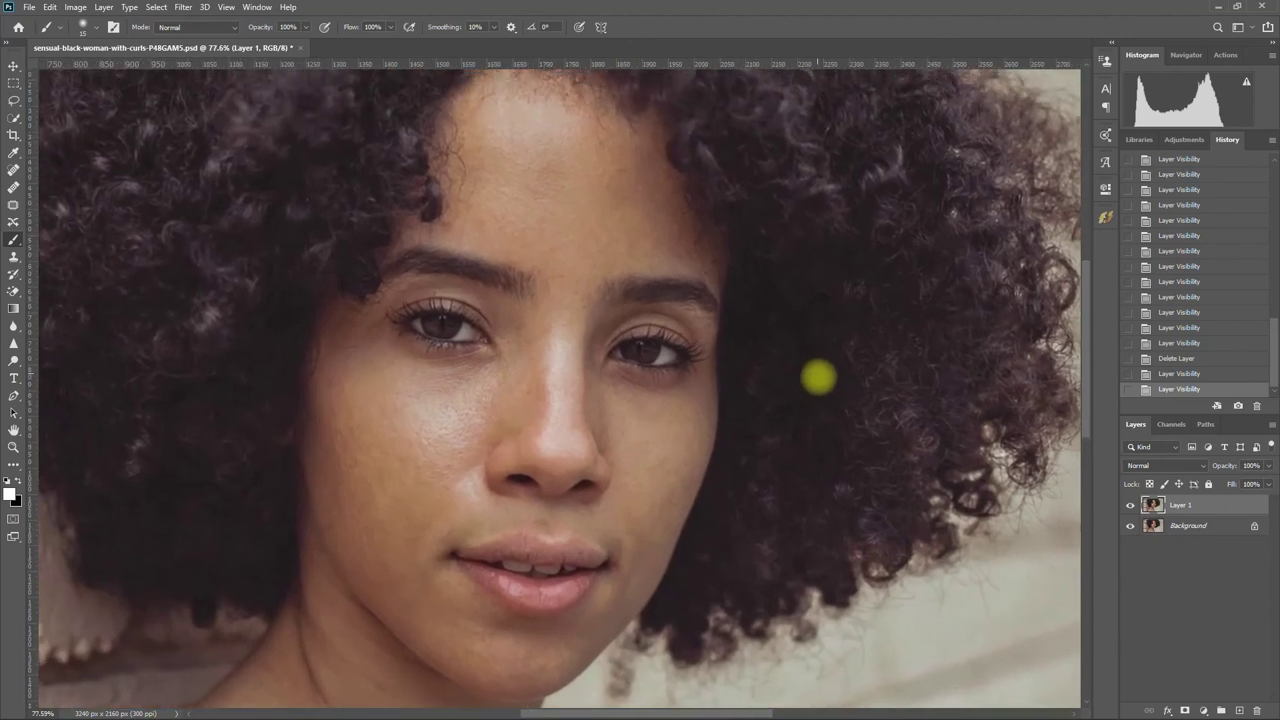
left_click(1130, 505)
left_click(1130, 505)
left_click(1106, 217)
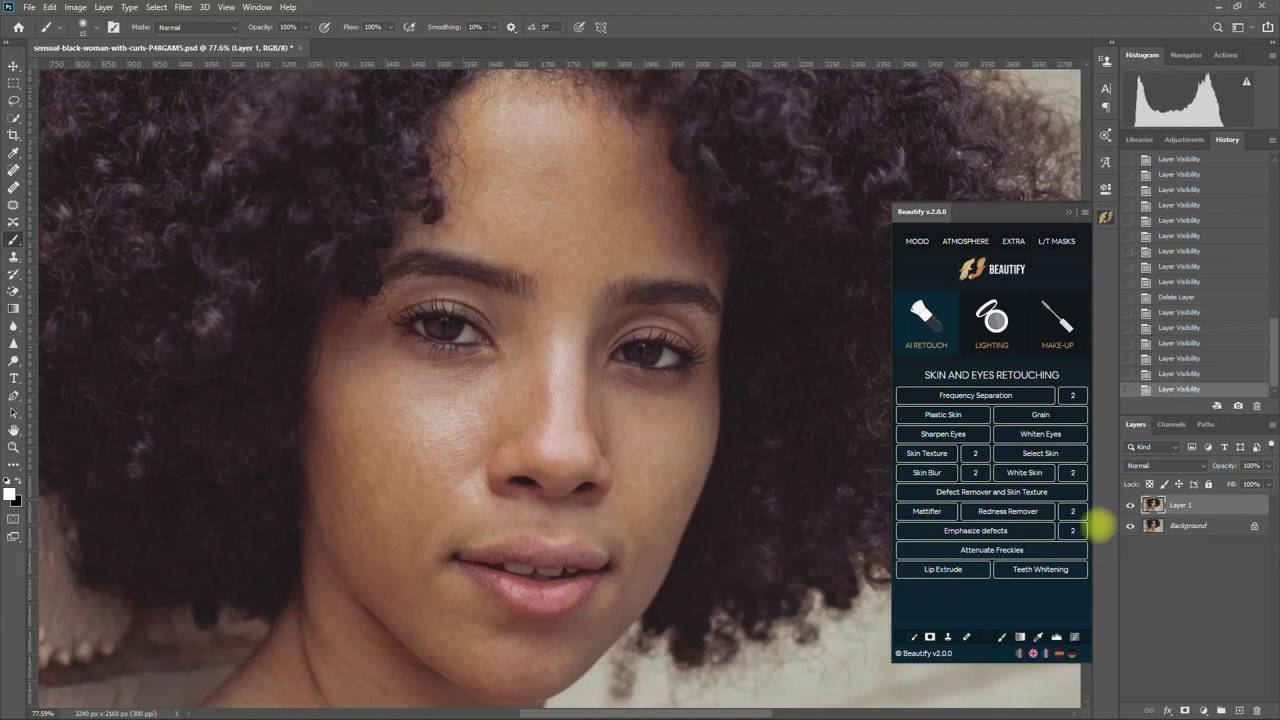
left_click(995, 335)
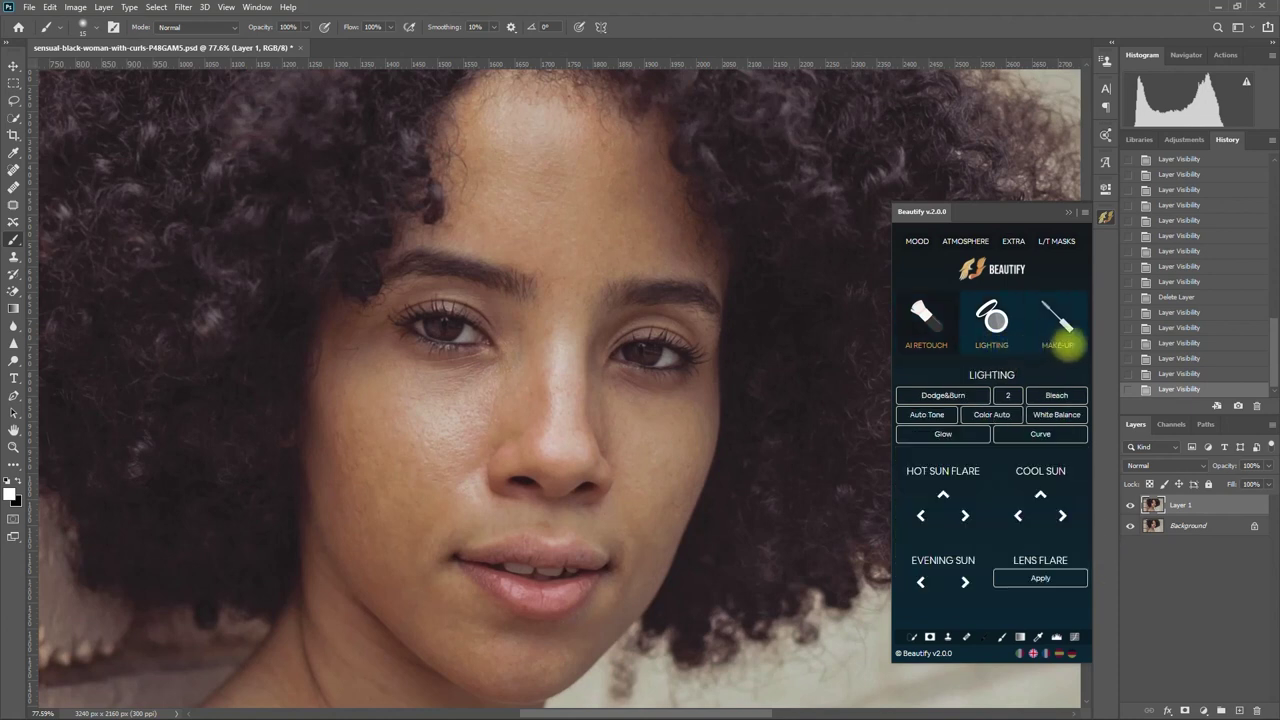
left_click(1084, 340)
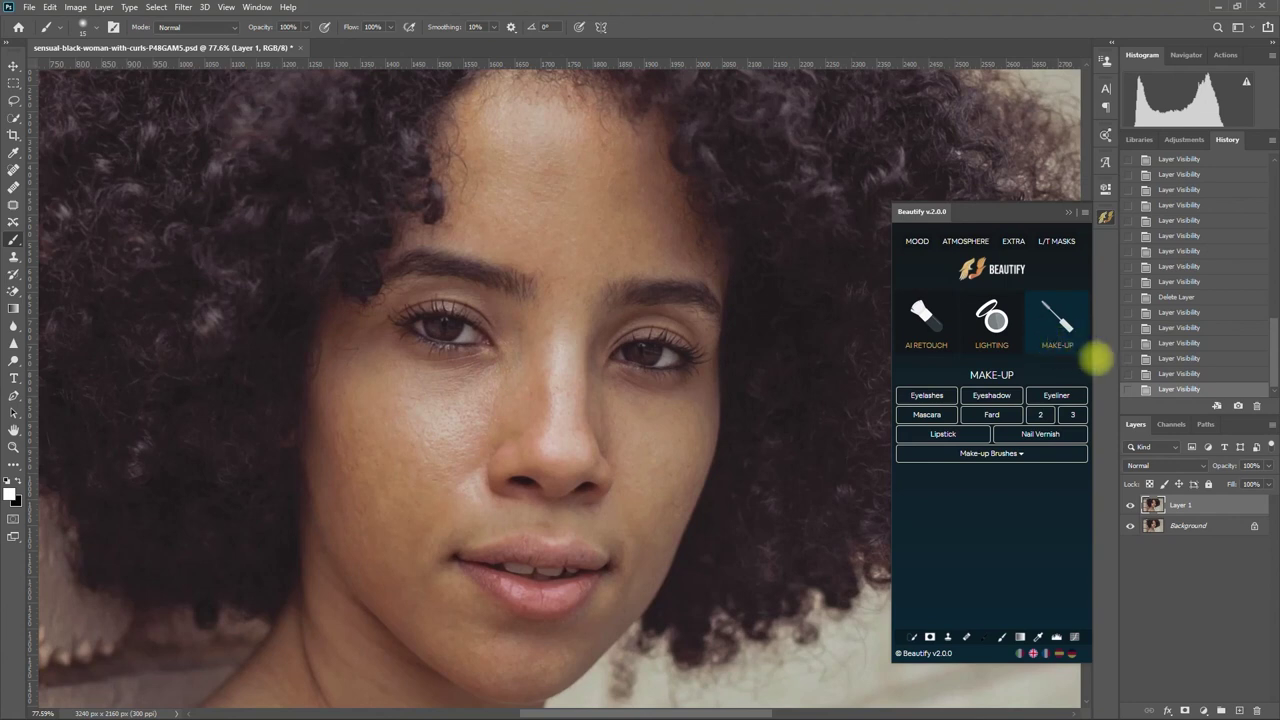
left_click(1008, 241)
left_click(1058, 242)
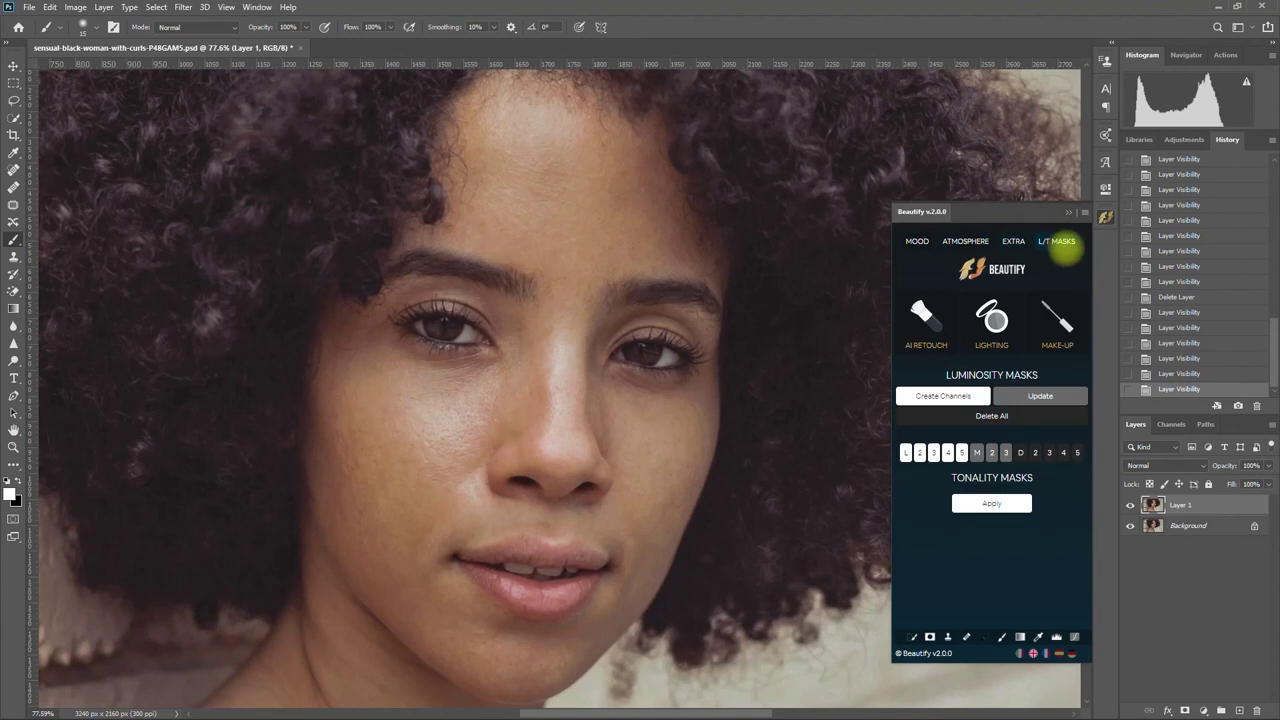
left_click(924, 318)
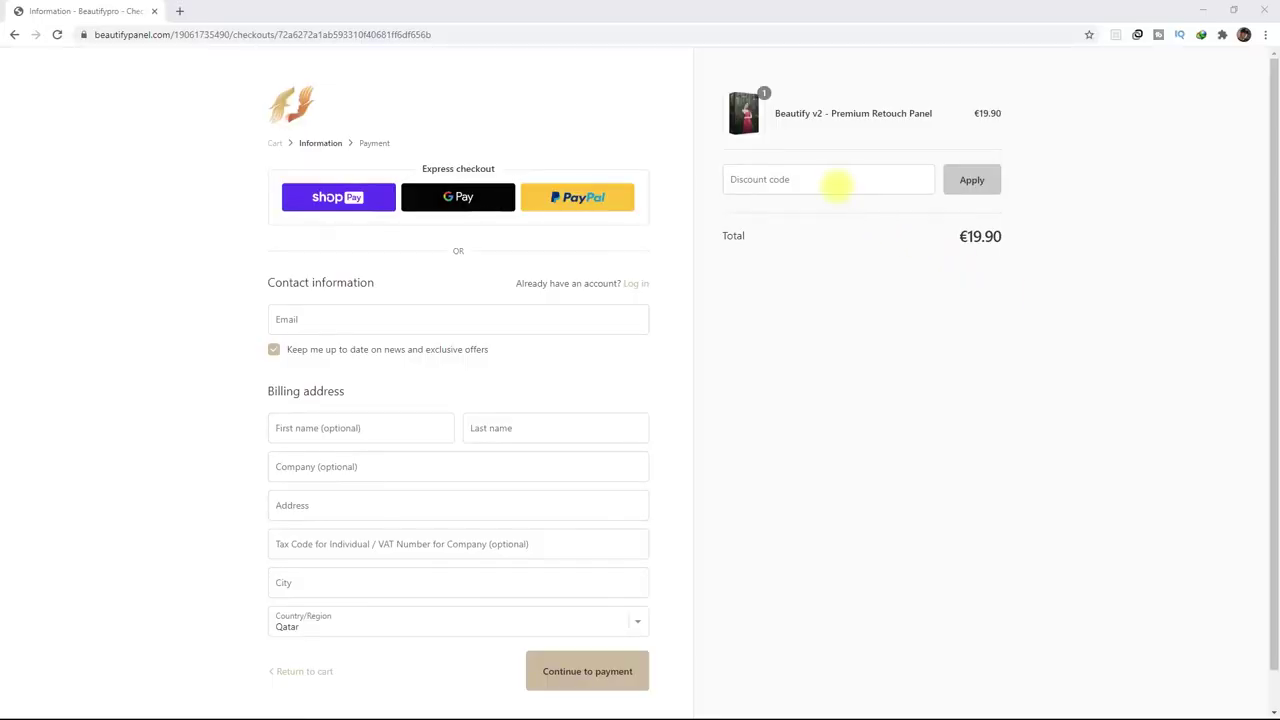
left_click(836, 182)
type("OMARORTIZPHOTOS")
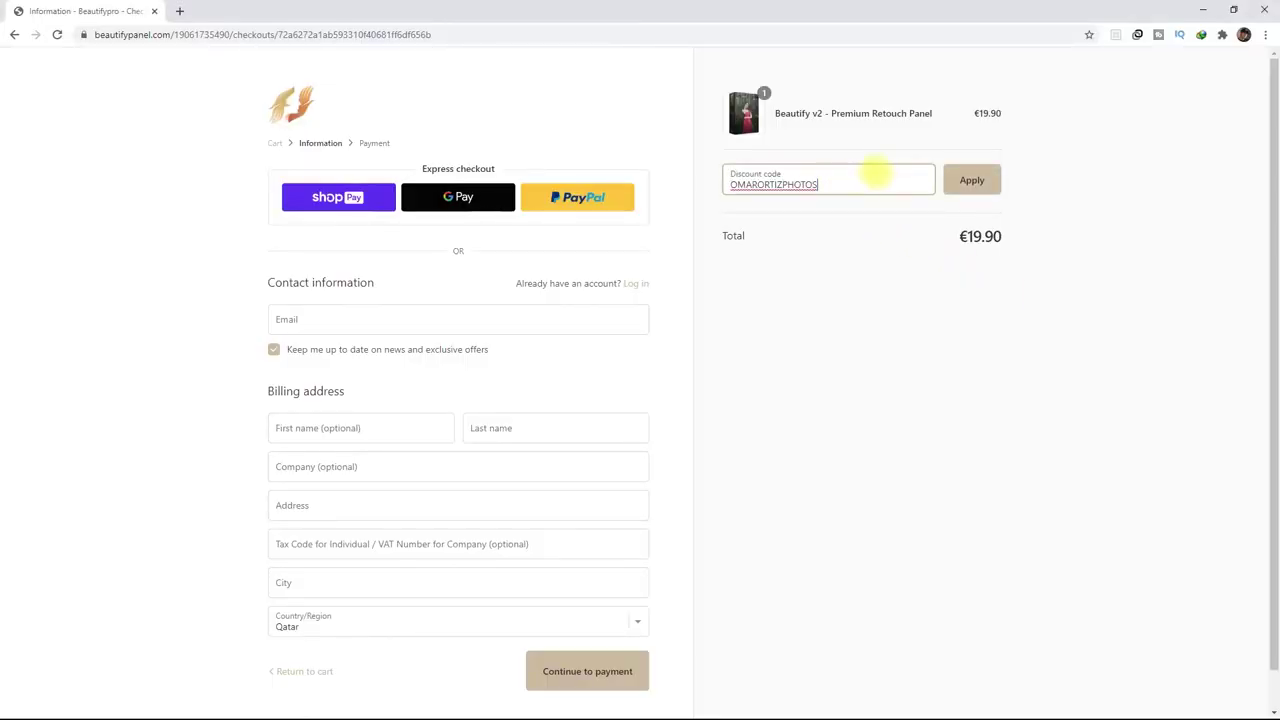
Step: Apply the promo discount code to the €19.90 Beautify v2 Premium Retouch Panel order
left_click(971, 180)
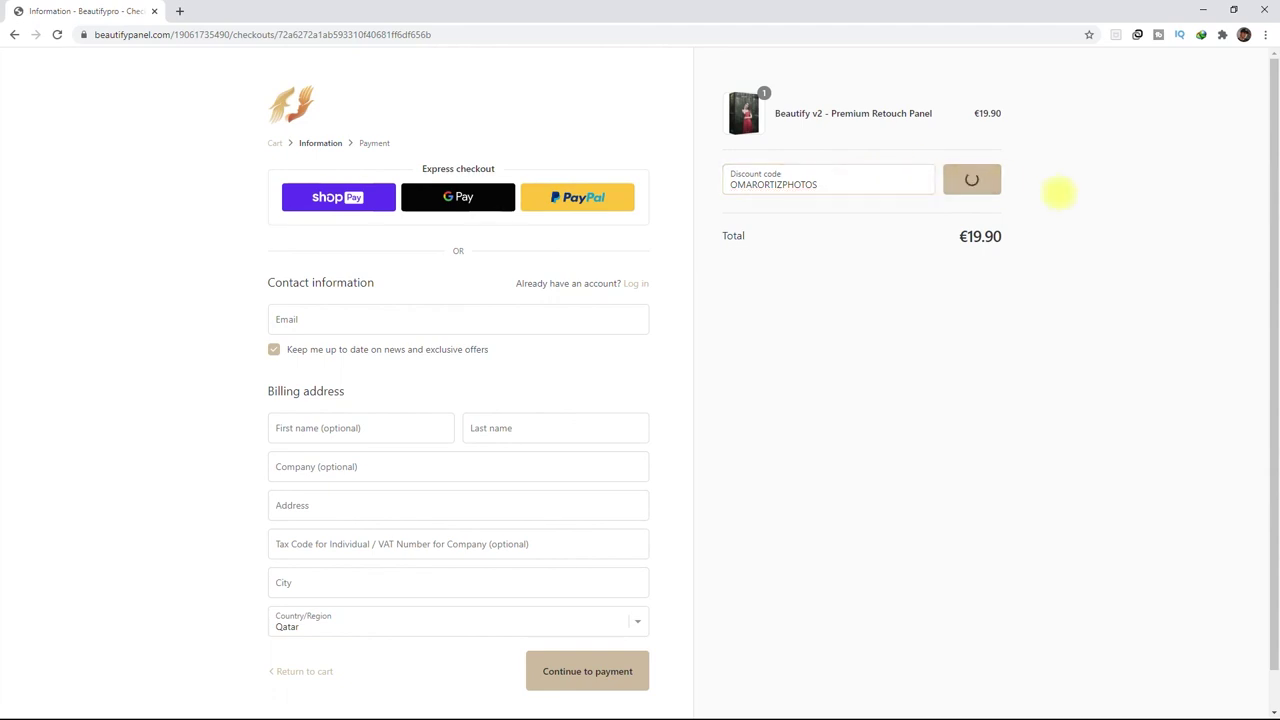